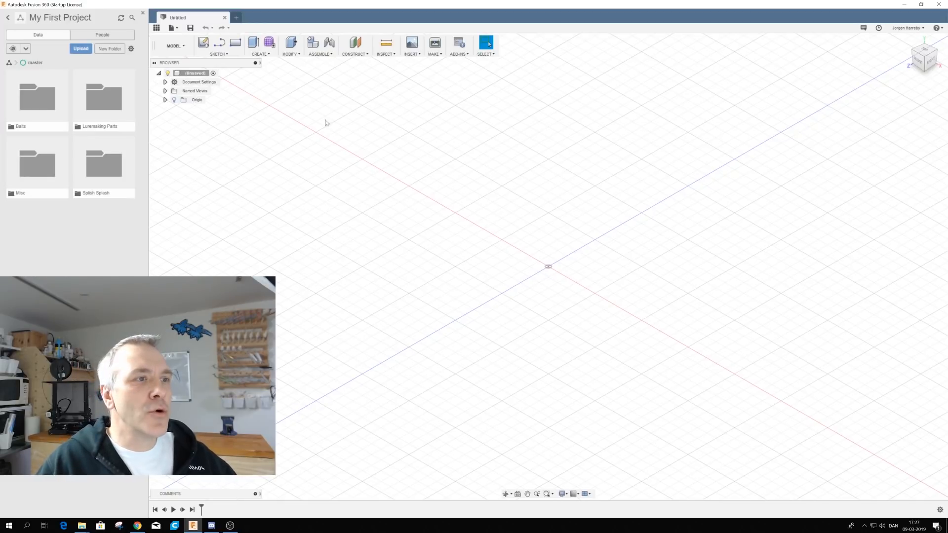
Step: Create a form and begin a center-type T-Spline box on the horizontal plane, centred at the origin
left_click(269, 42)
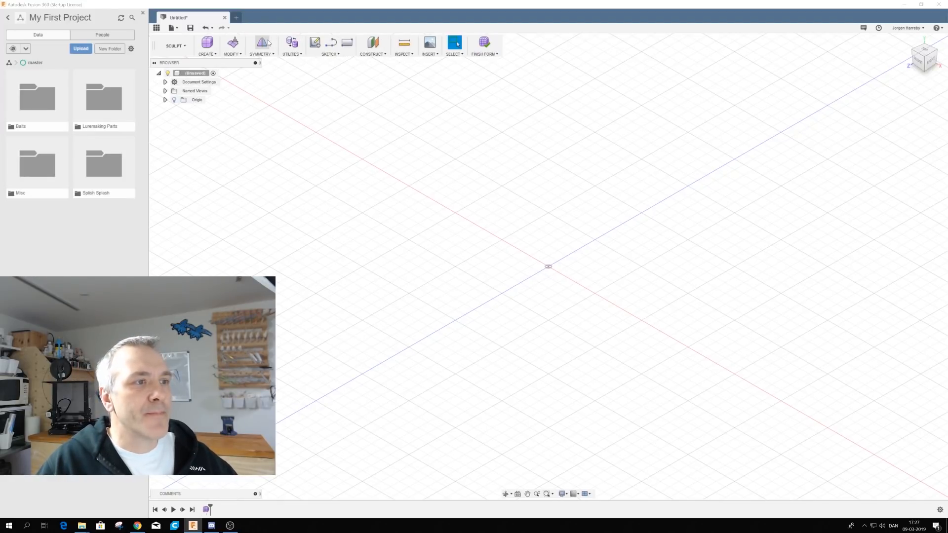
left_click(204, 54)
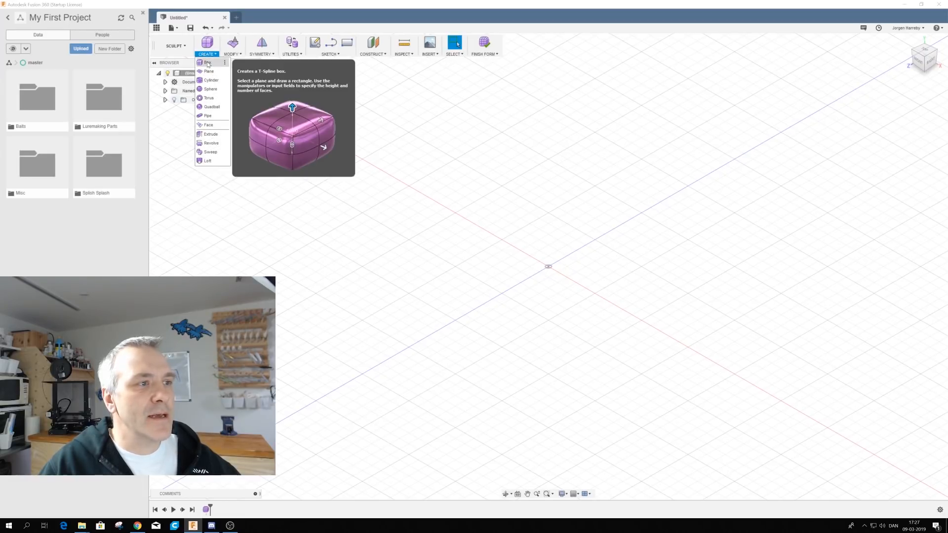
left_click(207, 63)
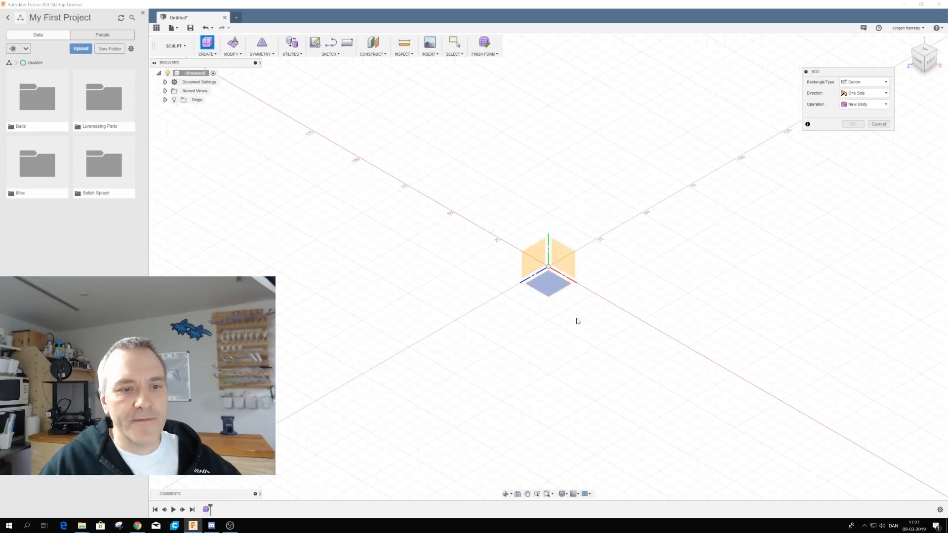
left_click(924, 49)
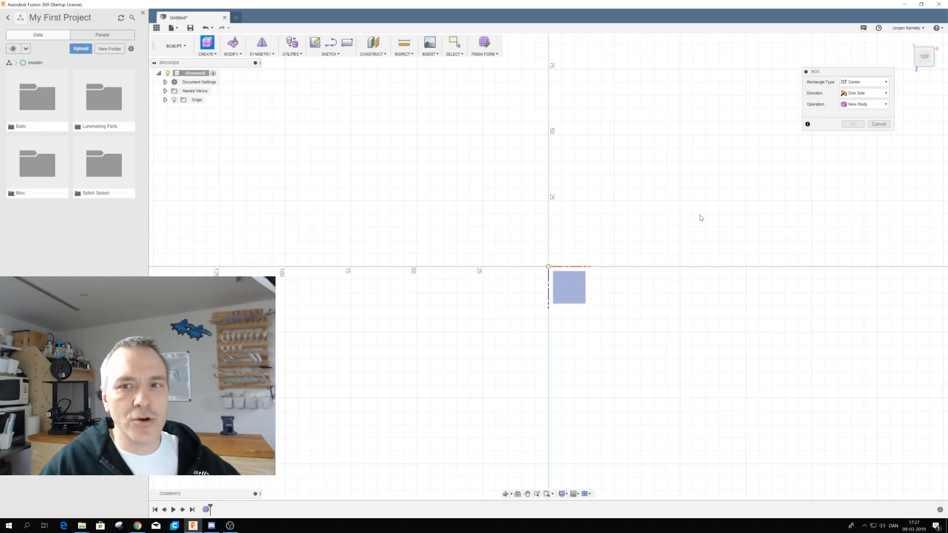
left_click(577, 288)
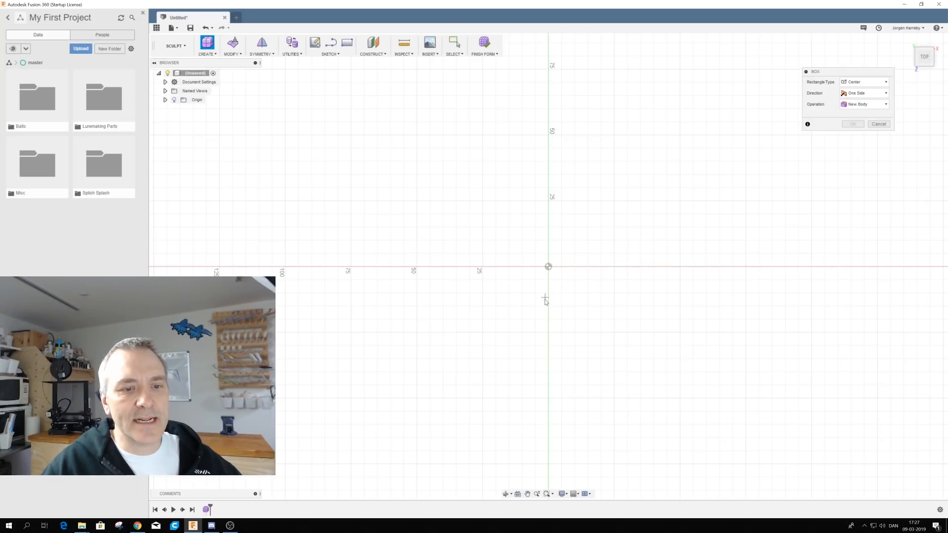
left_click(548, 267)
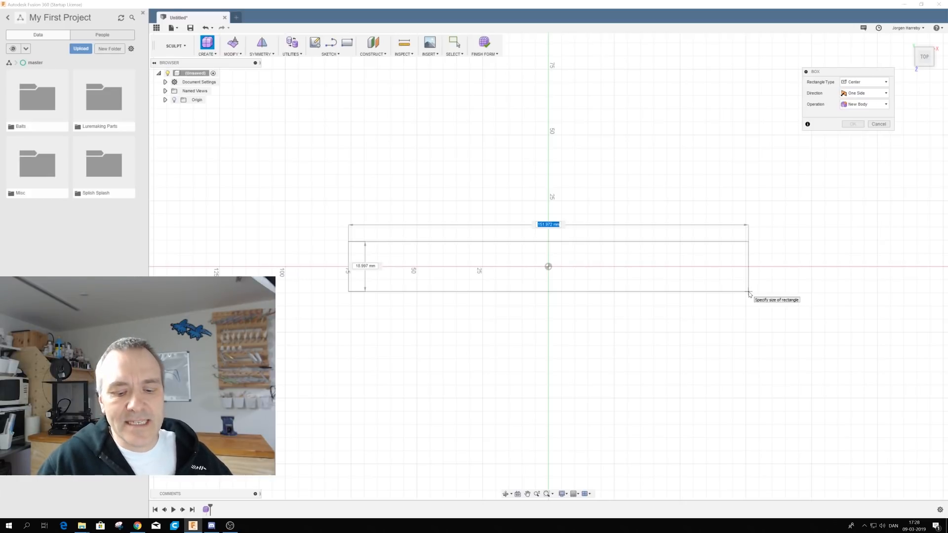
Step: Size the T-Spline box 180 mm long, 20 mm wide and 20 mm high
type("180")
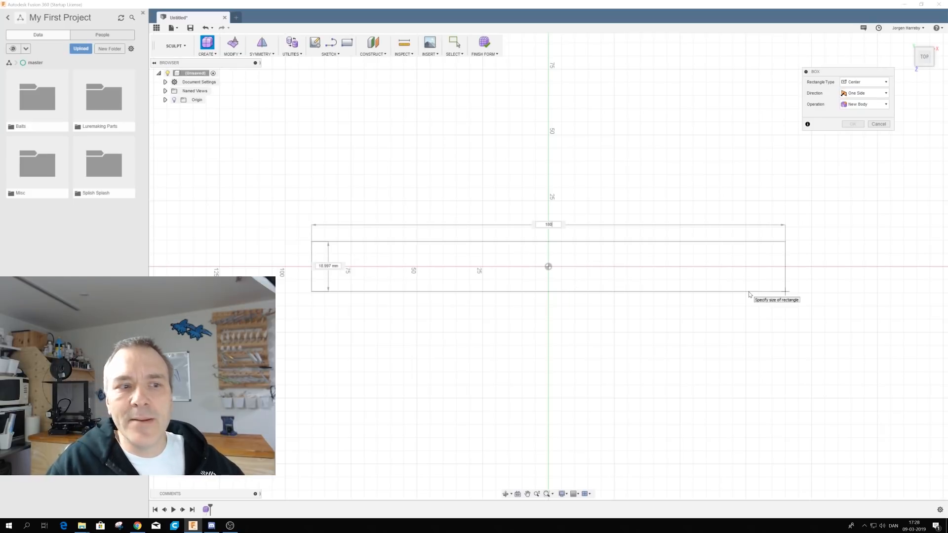
key("Tab")
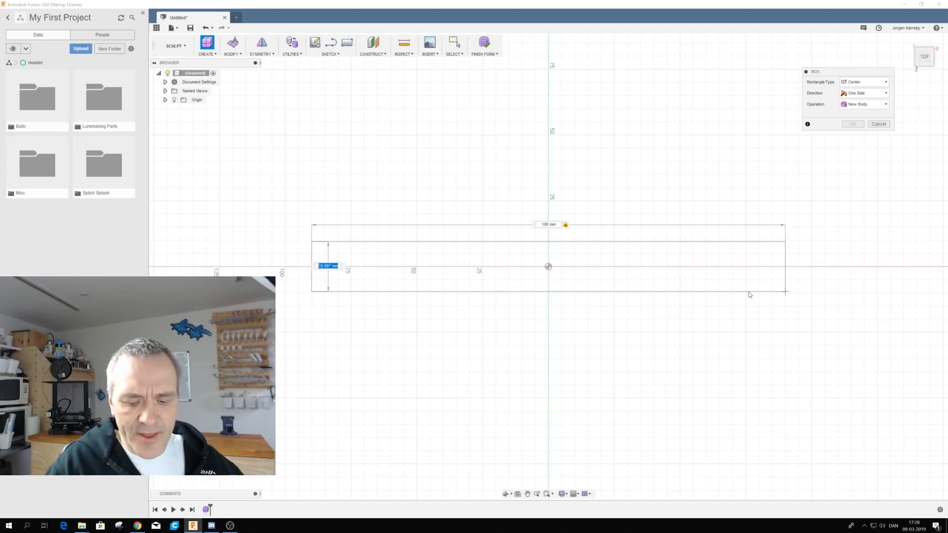
type("20")
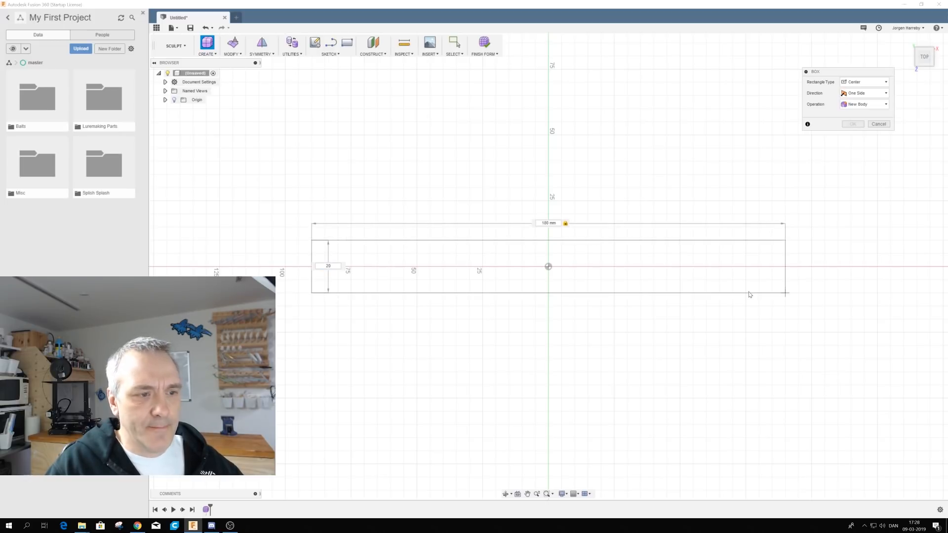
key("Tab")
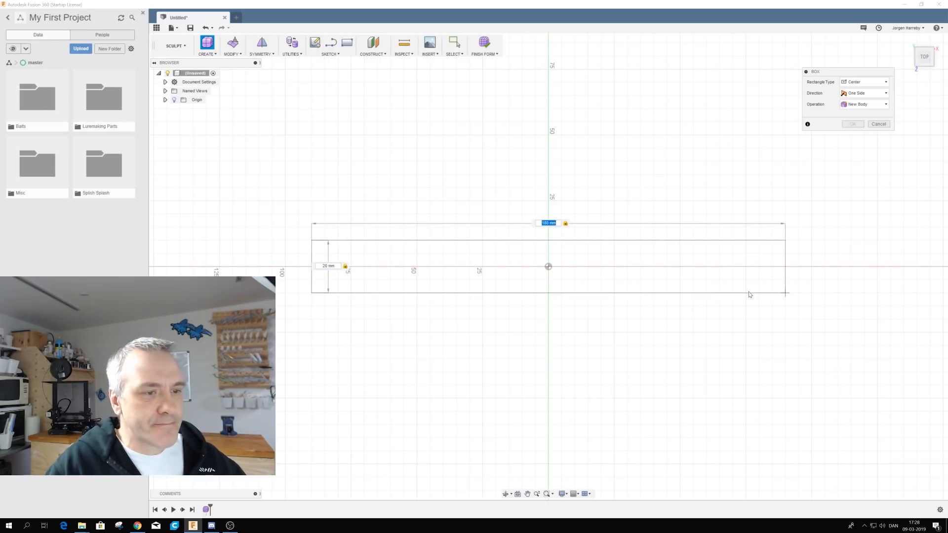
key("Return")
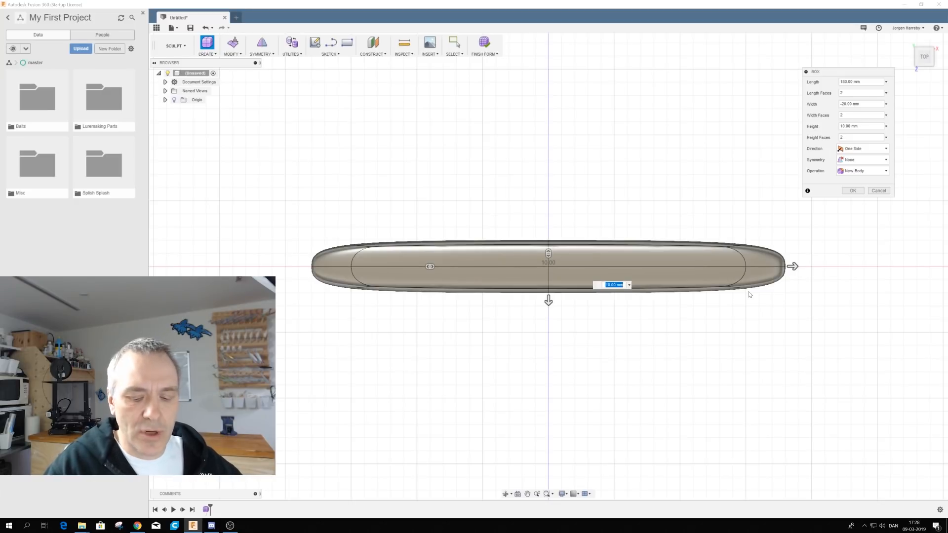
type("20")
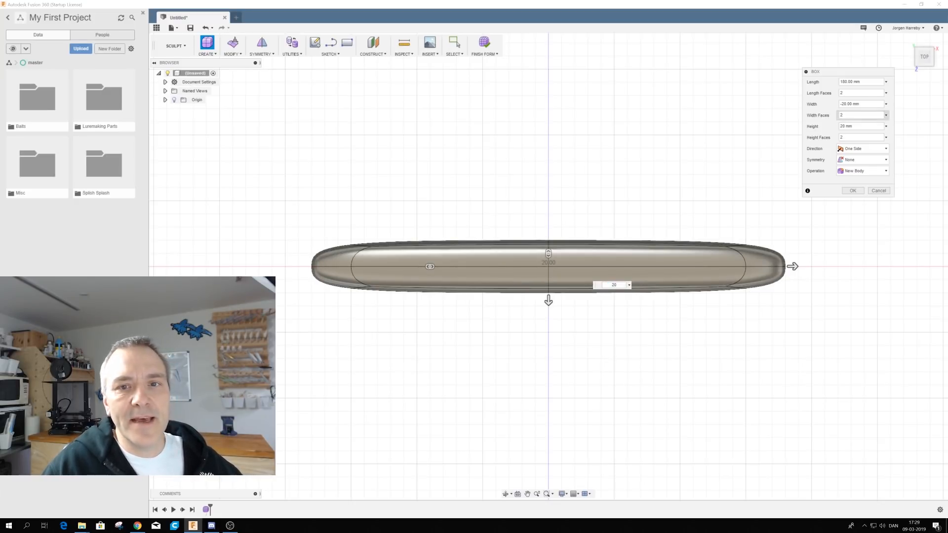
Step: Give the box 10 length faces and mirror symmetry across its width, and create it as a new body
left_click_drag(841, 73, 686, 94)
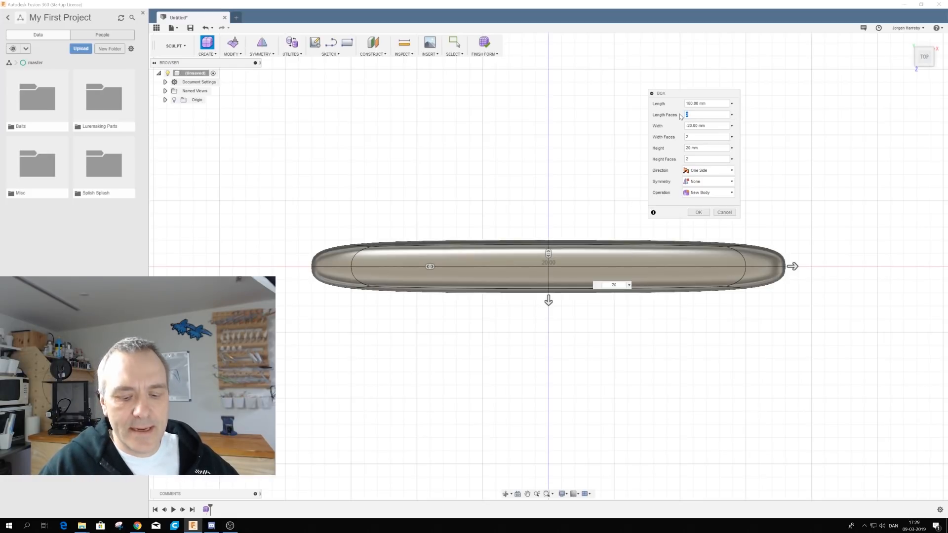
type("10")
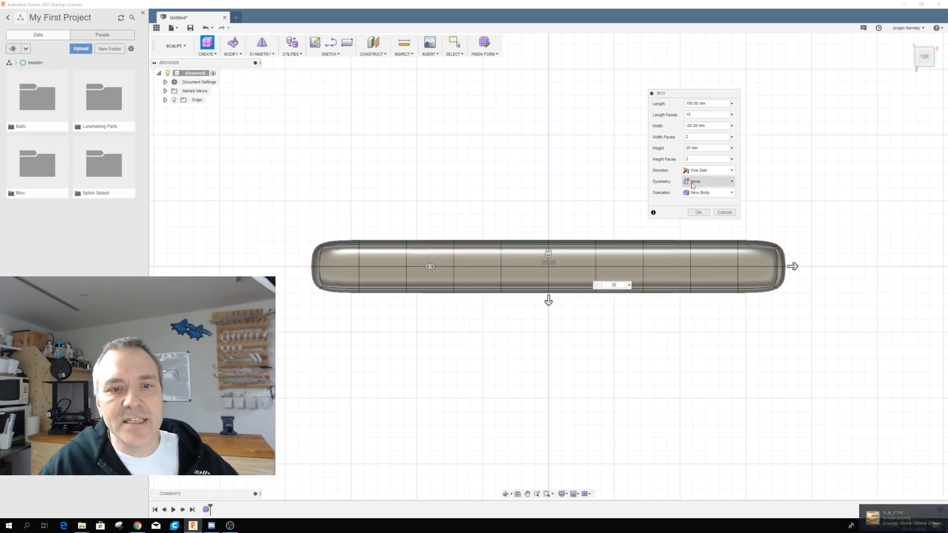
left_click(727, 182)
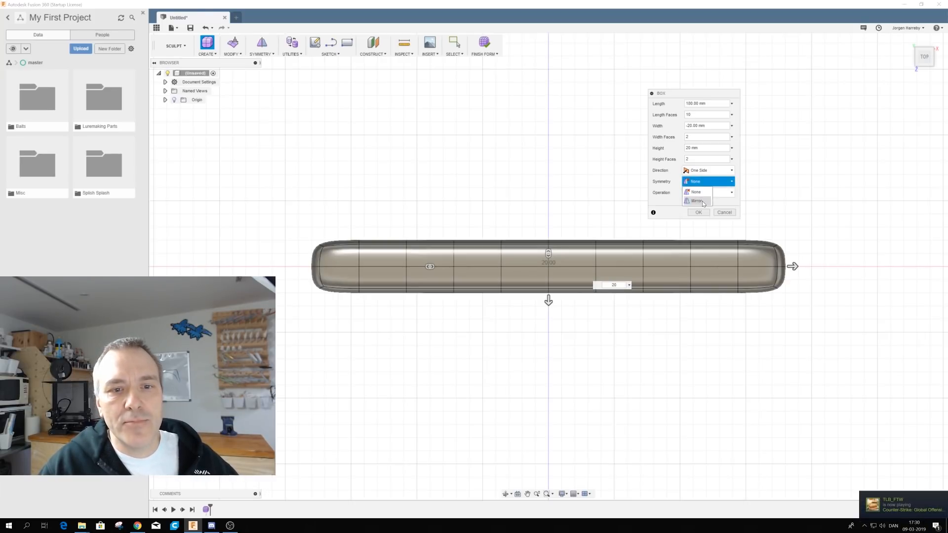
left_click(702, 201)
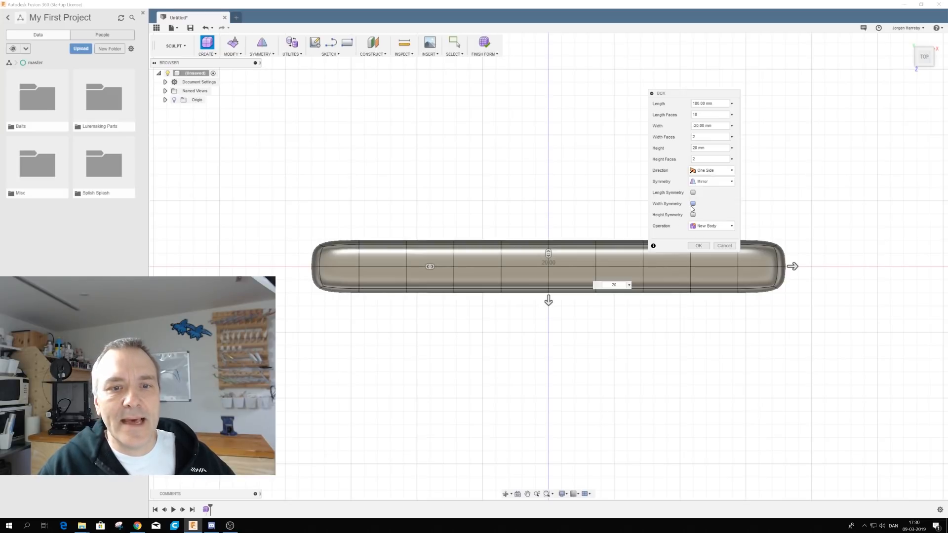
left_click(693, 204)
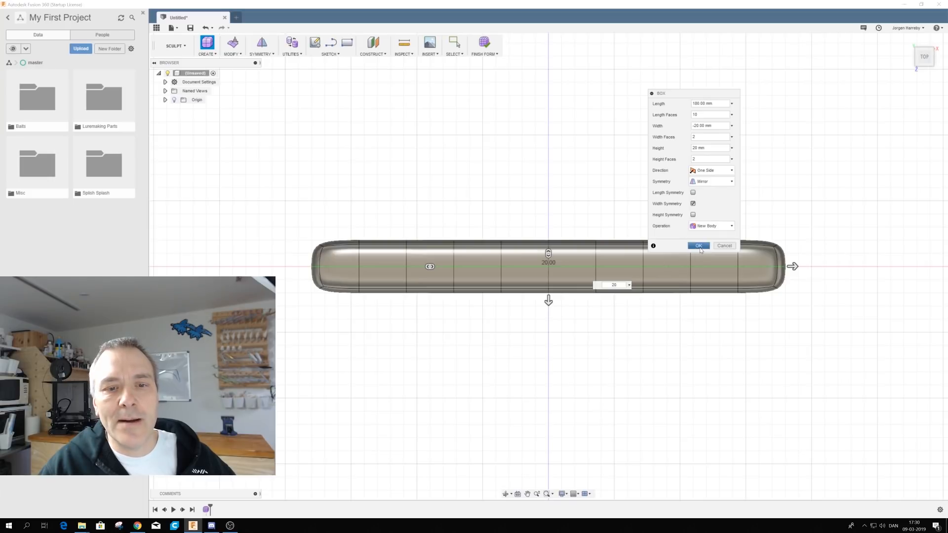
left_click(699, 246)
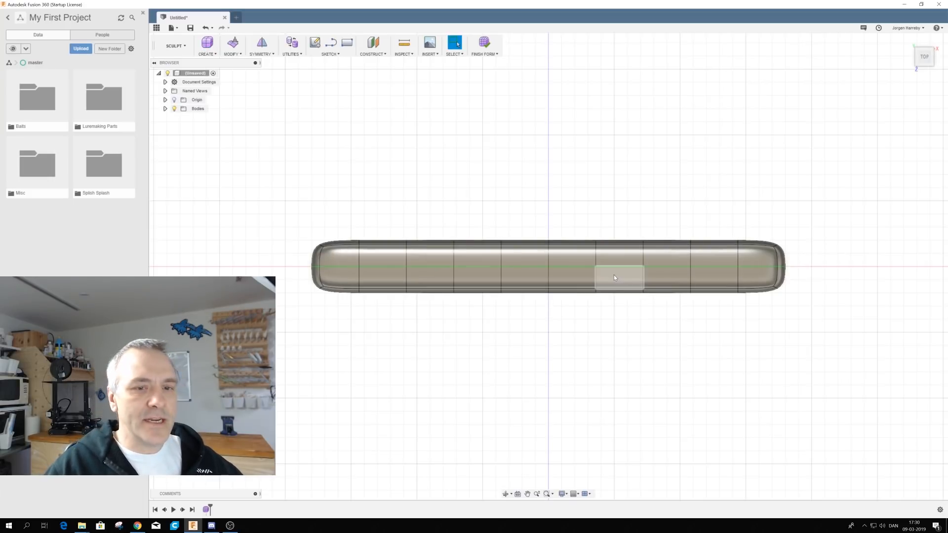
Step: From a front view, try out selecting two upper faces, an edge, a vertex and the body's whole left end section
middle_click_drag(624, 355, 522, 370, "shift")
mouse_move(528, 333)
middle_mouse_down("shift")
mouse_move(525, 372)
mouse_move(508, 345)
mouse_move(514, 313)
mouse_move(515, 346)
mouse_move(508, 319)
mouse_move(550, 319)
mouse_move(499, 321)
mouse_move(514, 320)
middle_mouse_up("shift")
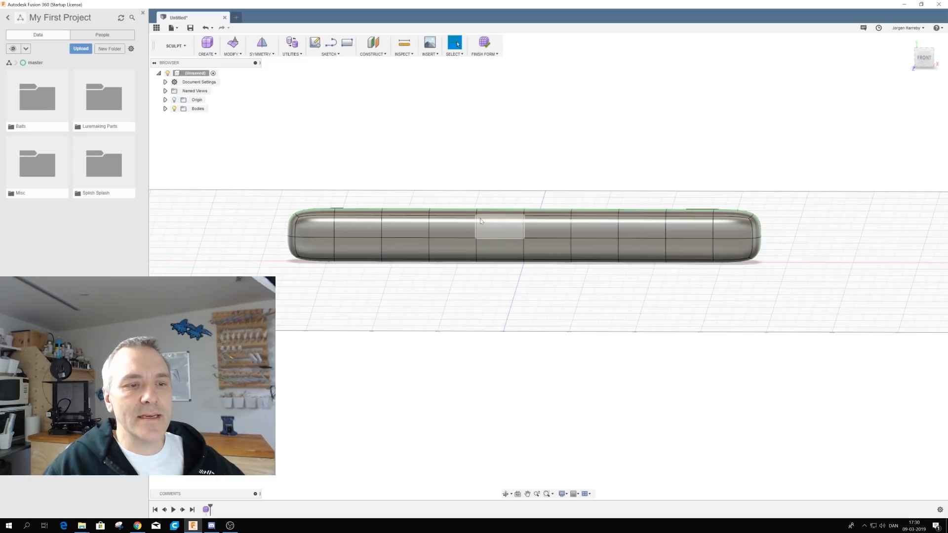
left_click(401, 232)
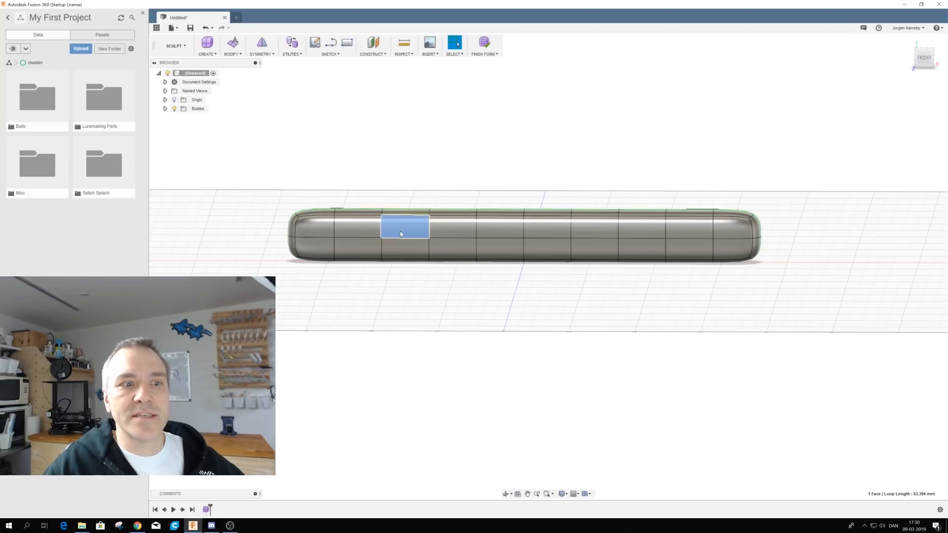
left_click(362, 230, "shift")
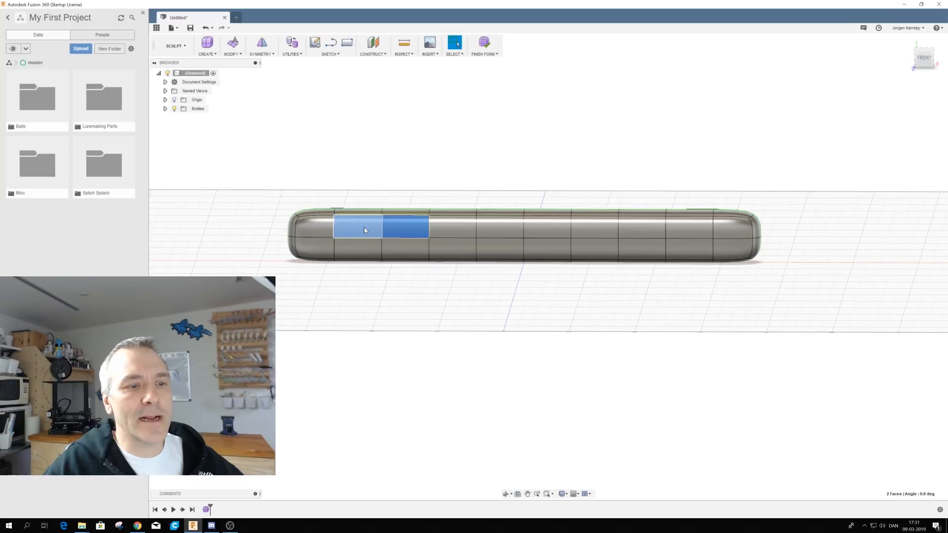
left_click(449, 239)
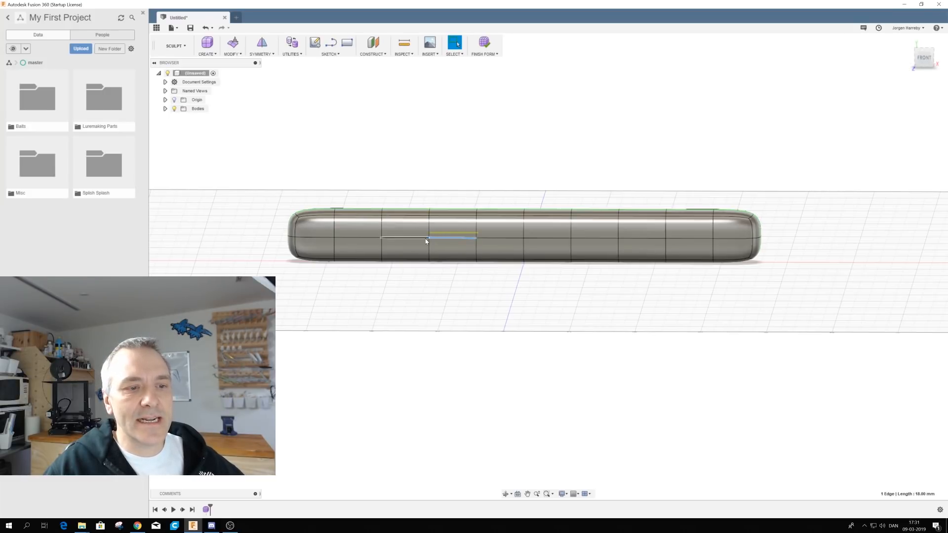
left_click(428, 238)
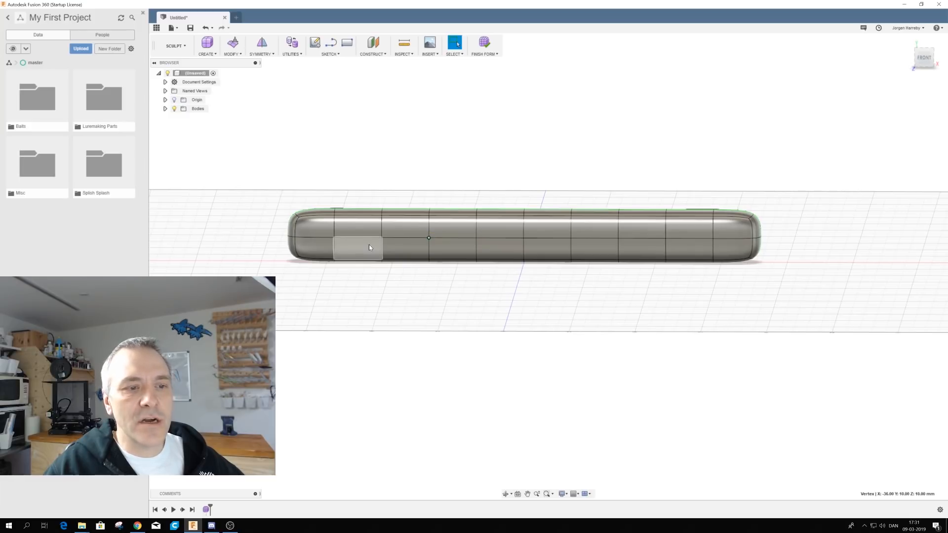
left_click_drag(274, 185, 402, 298)
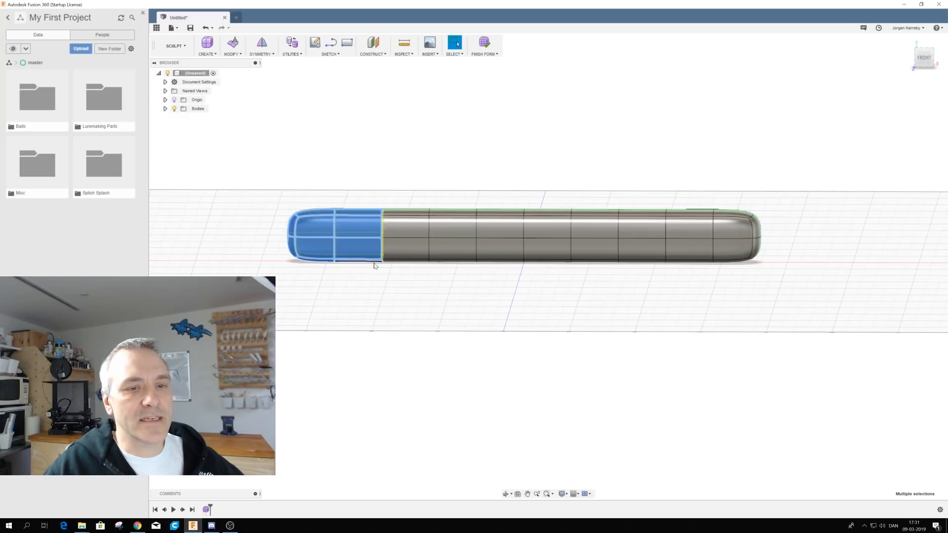
Step: Start Edit Form on the upper front face third from the body's left end, viewed from the front
left_click(401, 230)
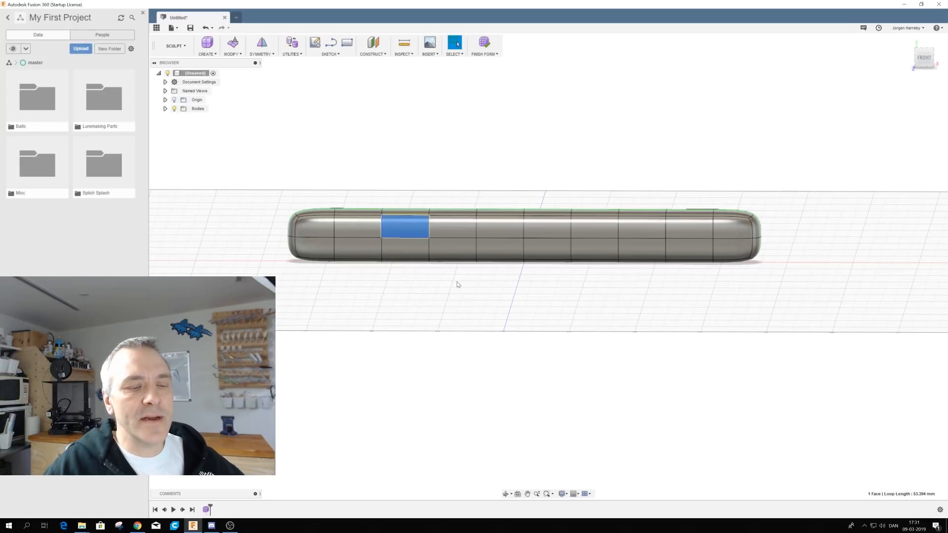
right_click(406, 225)
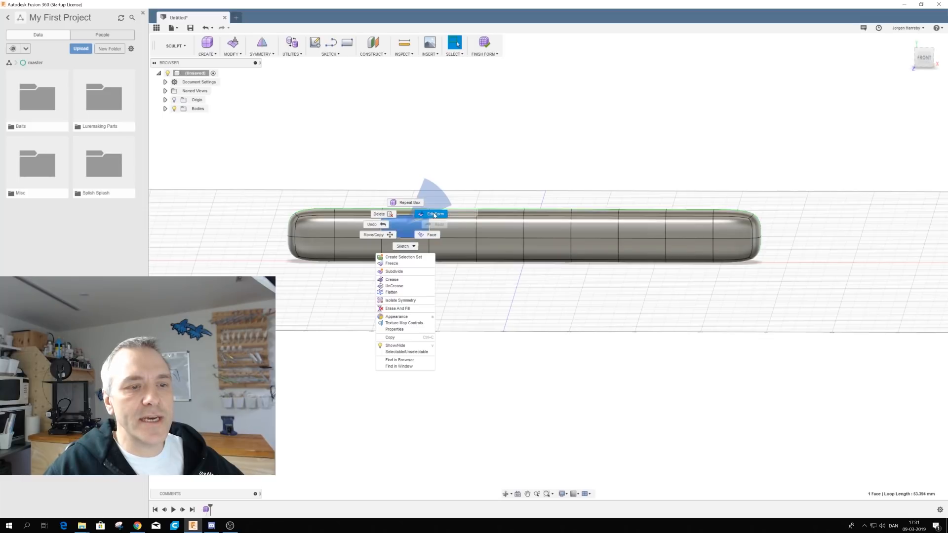
left_click(435, 214)
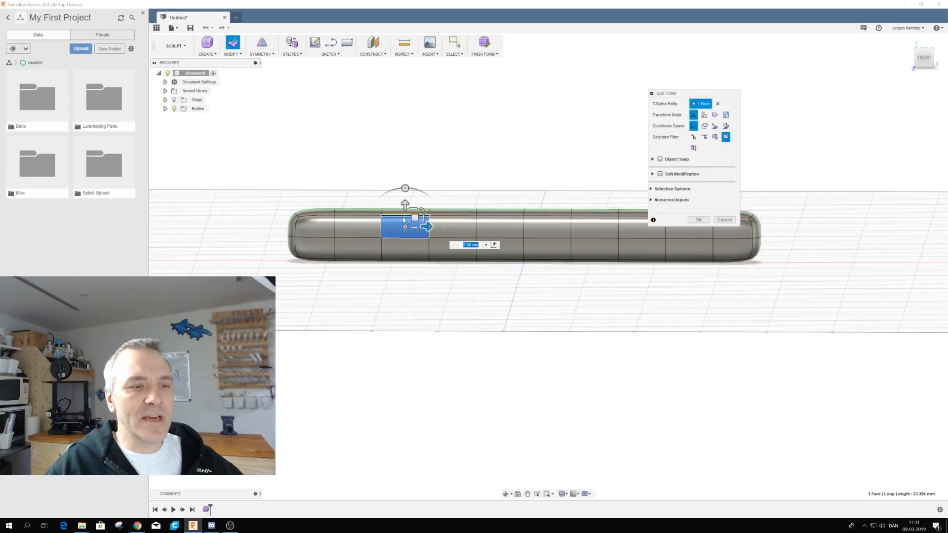
middle_click_drag(470, 206, 472, 188, "shift")
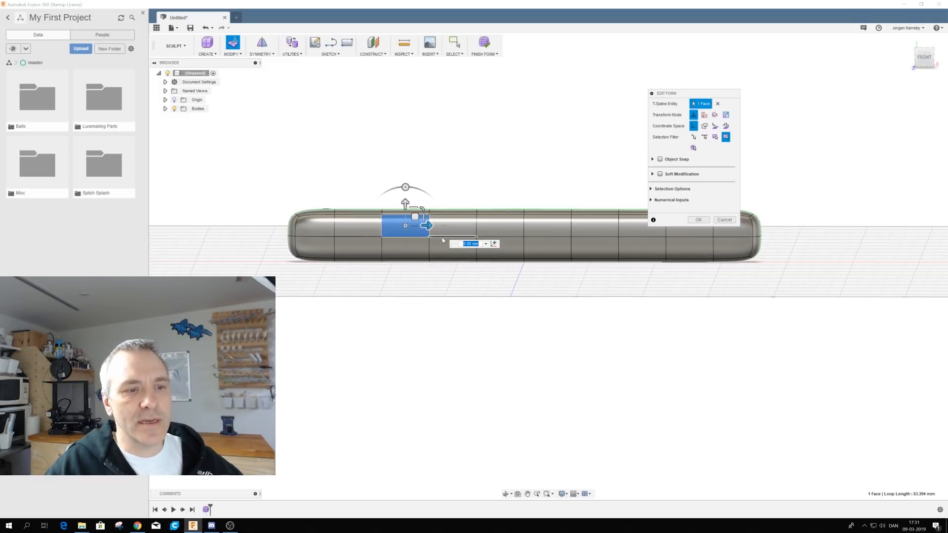
middle_click_drag(465, 190, 465, 192, "shift")
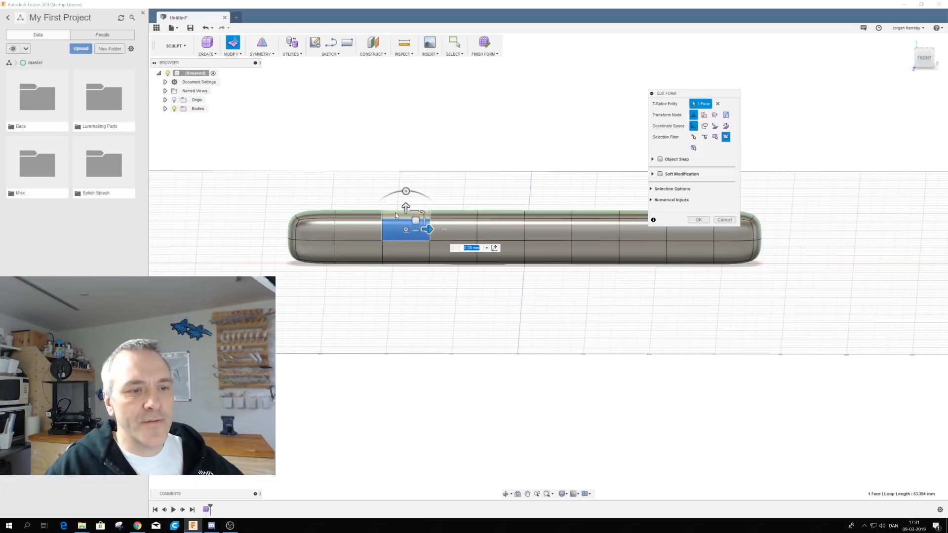
Step: Try moving the selected face straight upward and undo the move
mouse_move(405, 206)
left_mouse_down()
mouse_move(412, 172)
mouse_move(405, 223)
mouse_move(404, 188)
left_mouse_up()
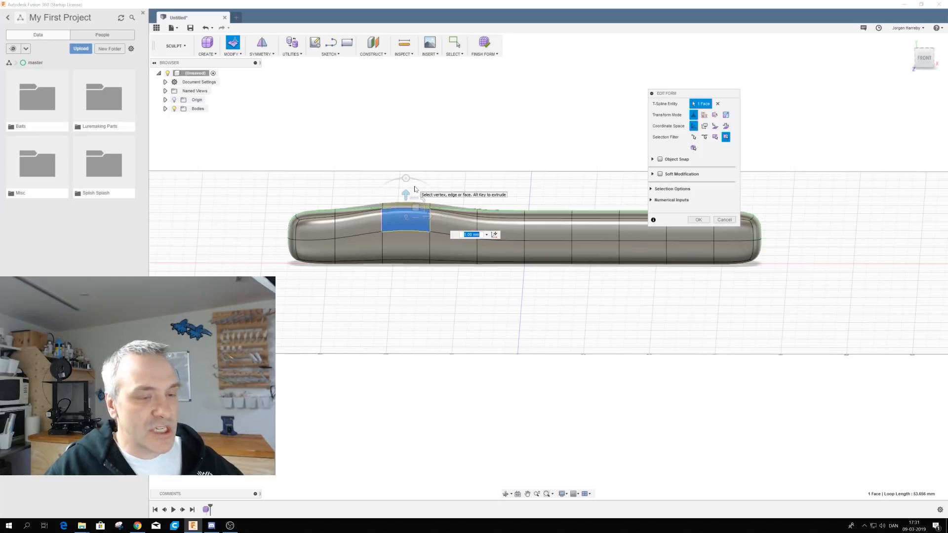
key("ctrl+z")
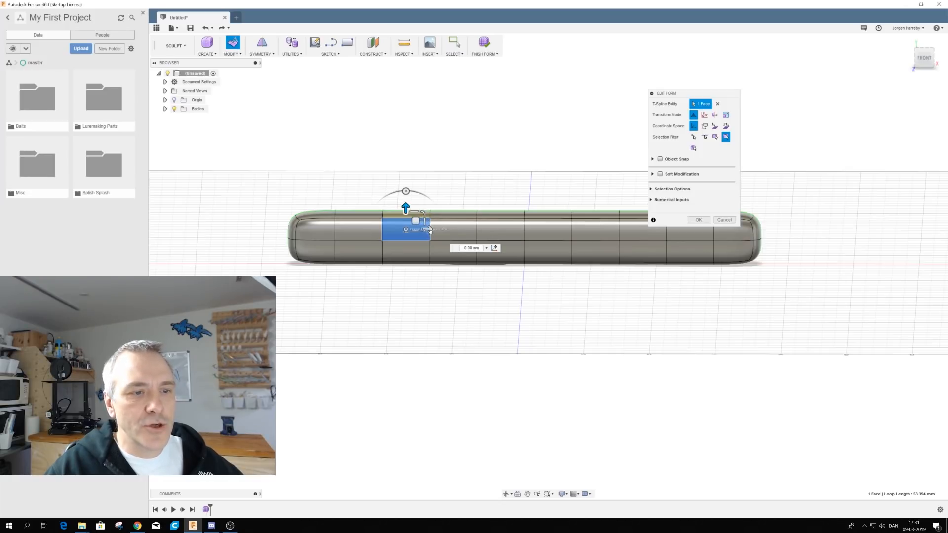
key("ctrl+y")
key("ctrl+z")
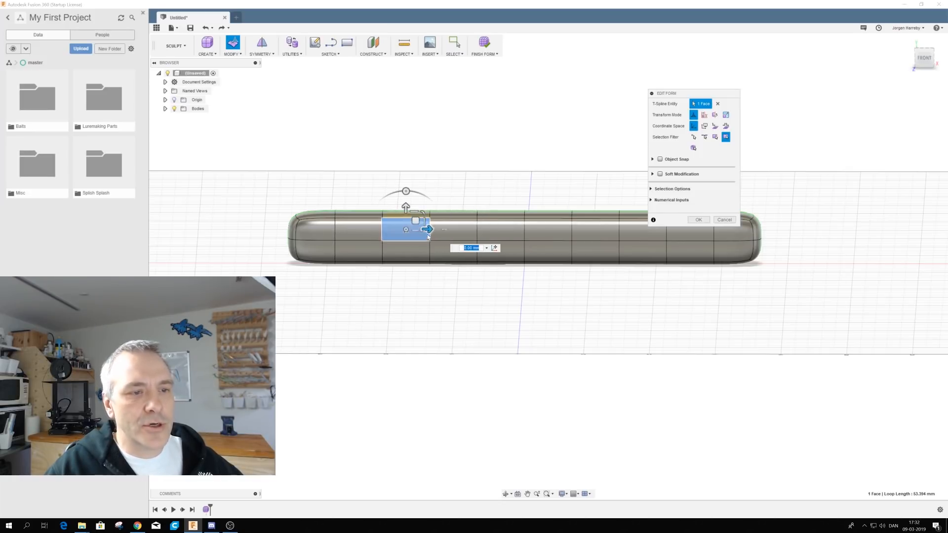
Step: Nudge the selected face about 0.3 mm lengthwise and 0.4 mm upward, then try scaling it in both directions and undo the scaling
mouse_move(415, 221)
left_mouse_down()
mouse_move(434, 218)
mouse_move(394, 210)
mouse_move(437, 213)
mouse_move(415, 219)
mouse_move(416, 204)
mouse_move(416, 219)
left_mouse_up()
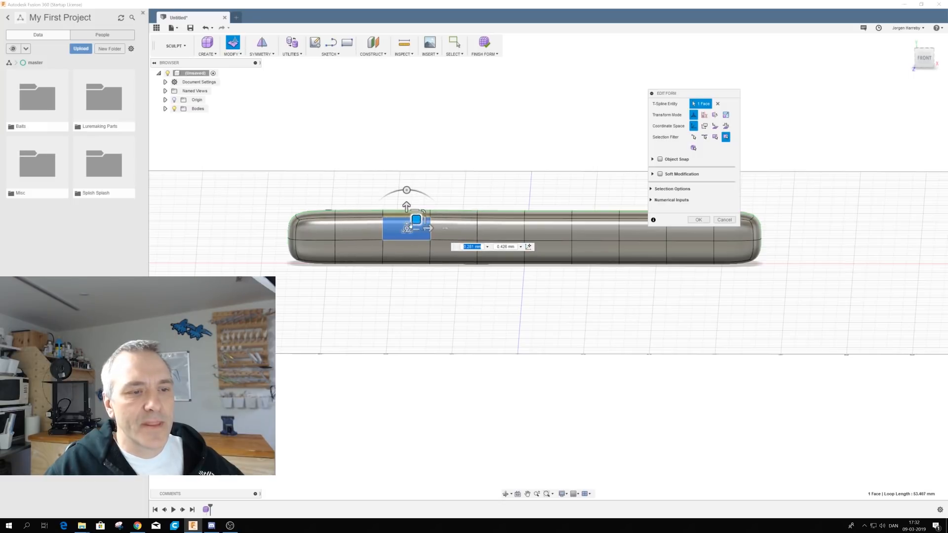
left_click_drag(421, 212, 453, 201)
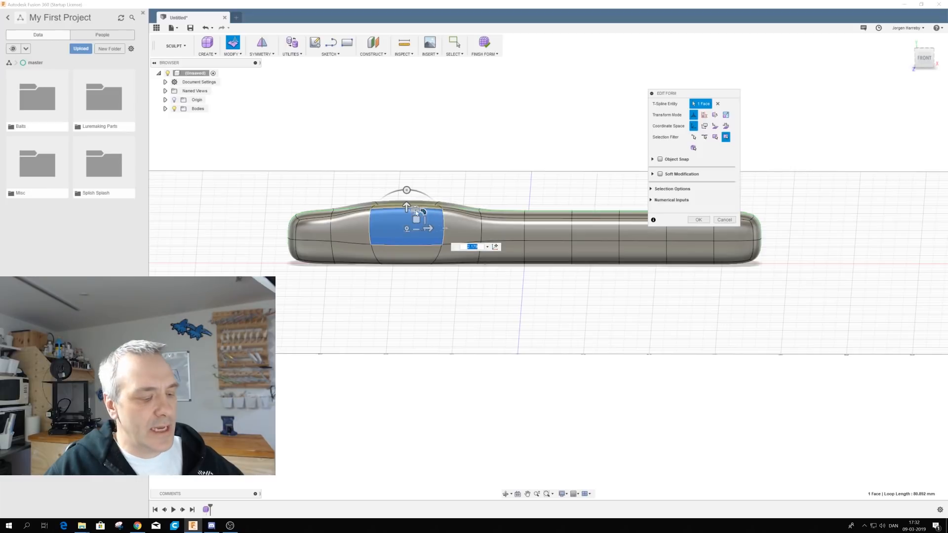
key("ctrl+z")
key("ctrl+z")
Step: Try scaling the selected face and rotating it with the manipulator, undoing each change
left_click_drag(416, 211, 418, 193)
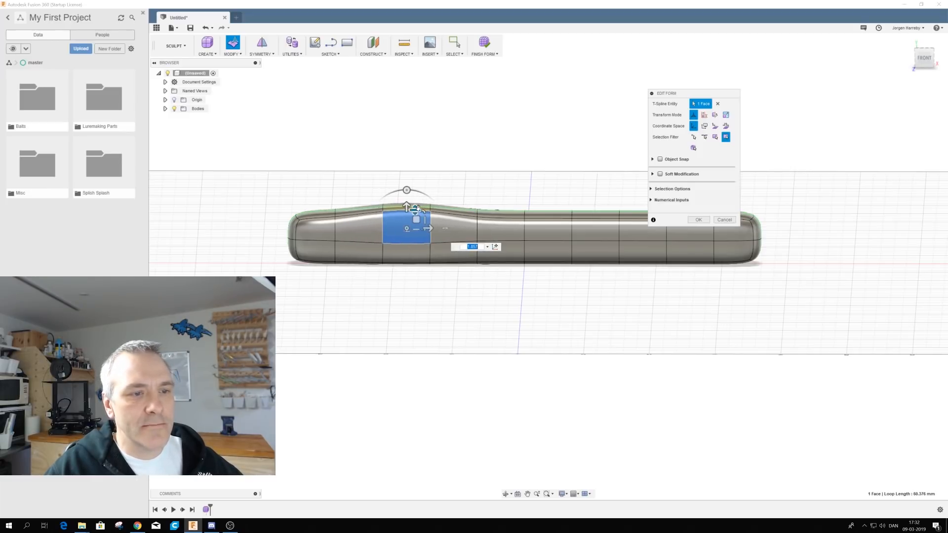
key("ctrl+z")
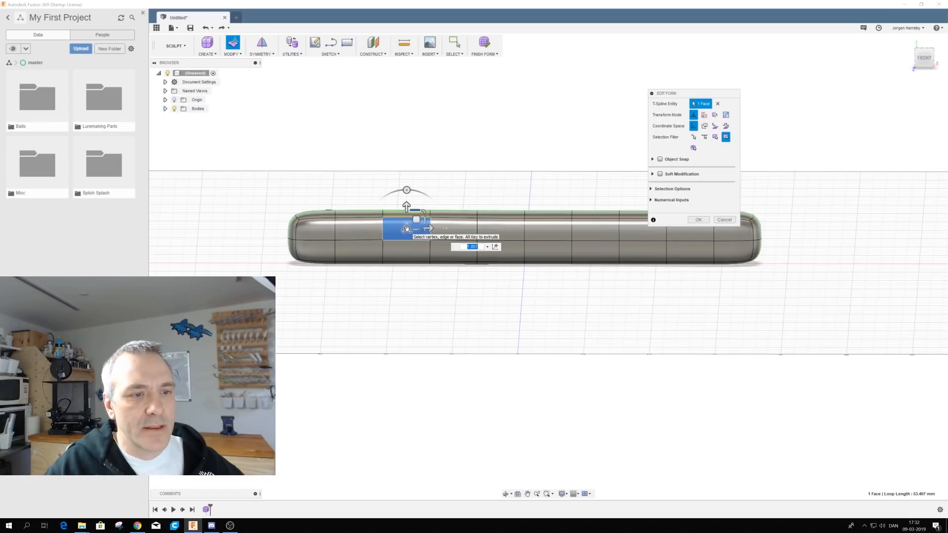
mouse_move(407, 222)
left_mouse_down()
mouse_move(406, 249)
mouse_move(406, 221)
left_mouse_up()
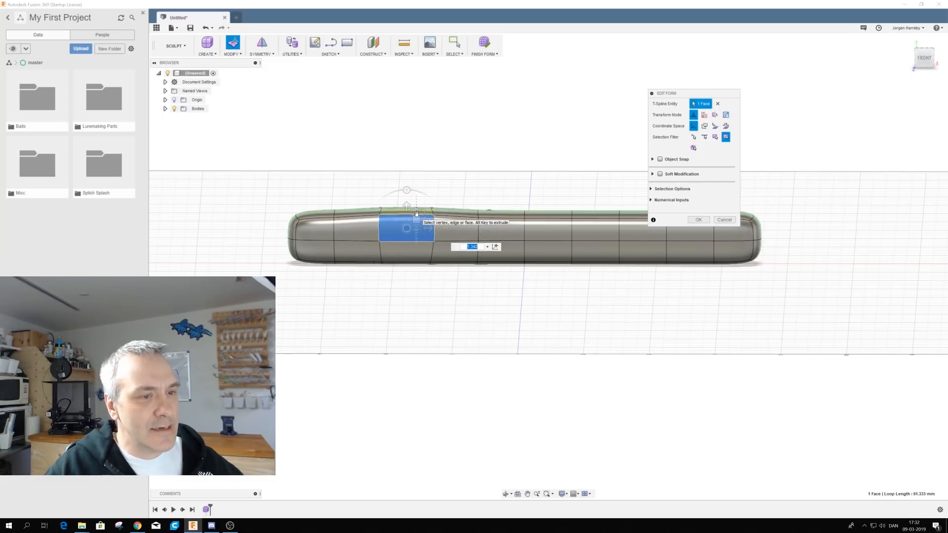
key("ctrl+z")
mouse_move(407, 190)
left_mouse_down()
mouse_move(431, 199)
mouse_move(403, 190)
mouse_move(378, 202)
mouse_move(411, 192)
left_mouse_up()
key("ctrl+z")
Step: From a top view, try pulling the selected face outward to widen the body, then return to the front view and clear the selection
middle_click_drag(425, 230, 403, 253, "shift")
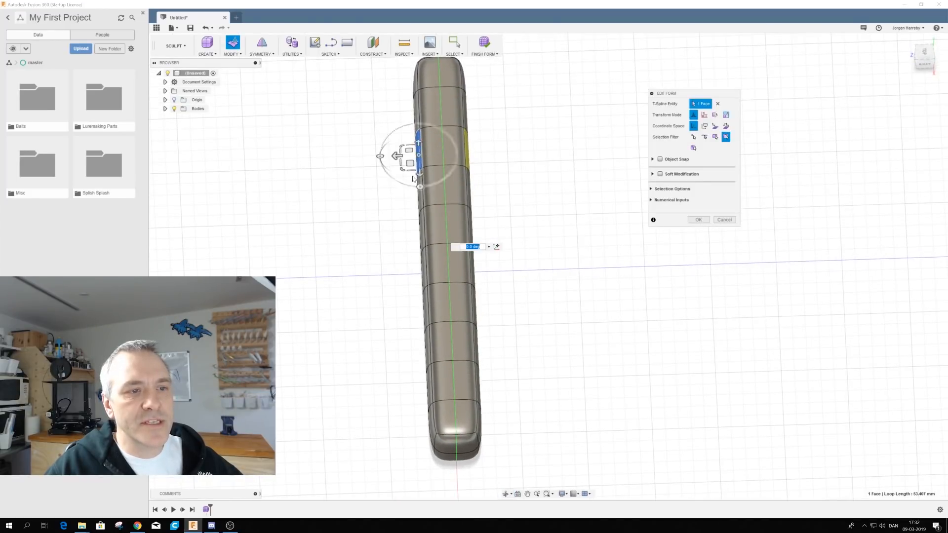
mouse_move(391, 157)
left_mouse_down()
mouse_move(353, 156)
mouse_move(384, 156)
left_mouse_up()
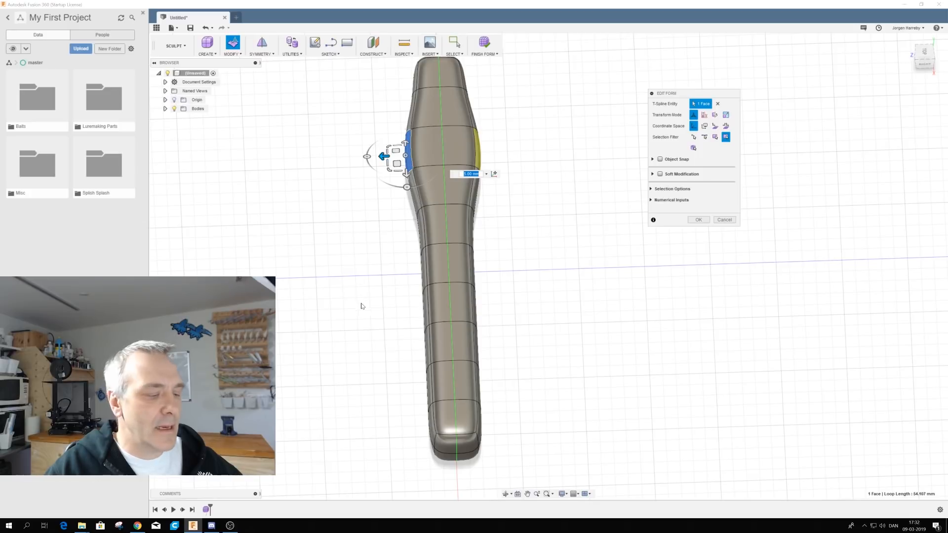
middle_click_drag(351, 303, 406, 284, "shift")
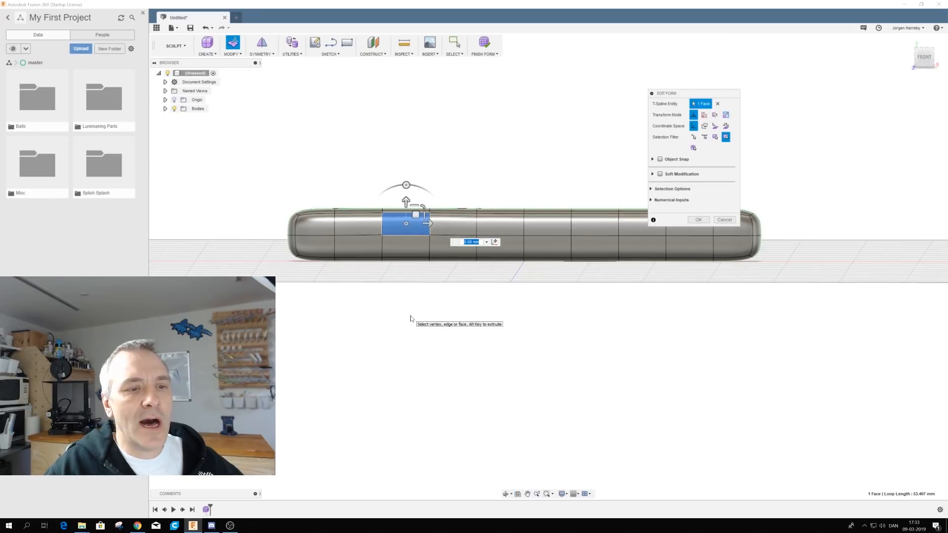
left_click(422, 301)
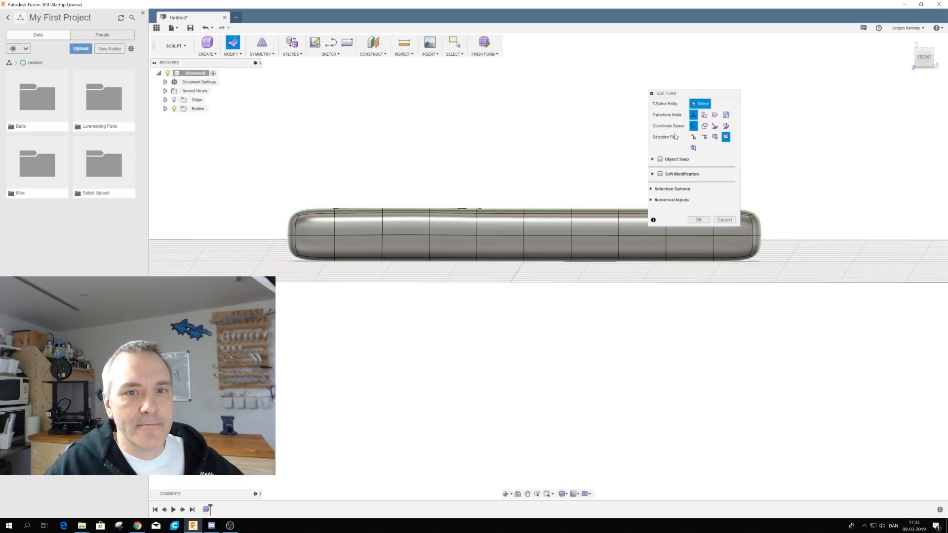
Step: Move the Edit Form dialog clear of the body and save the design as Breamogous in My First Project
left_click_drag(672, 93, 862, 113)
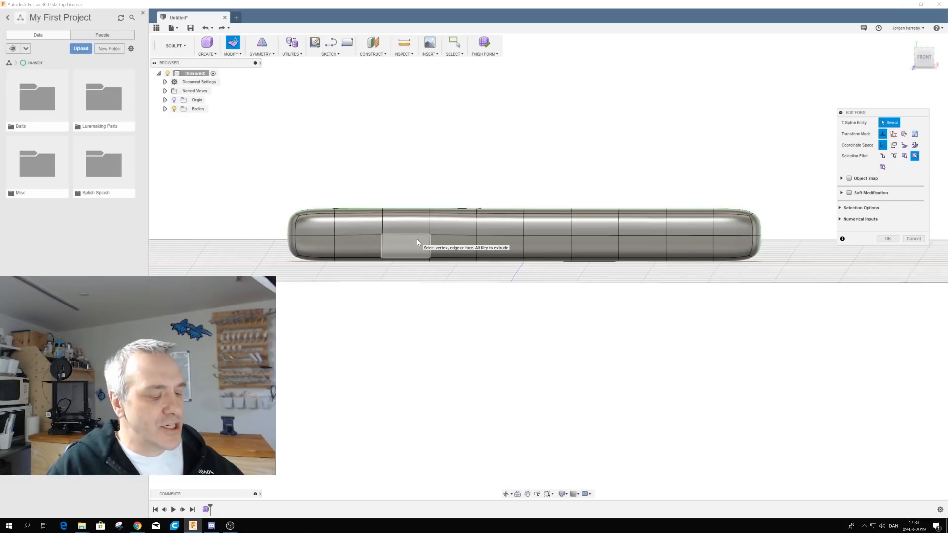
key("ctrl+s")
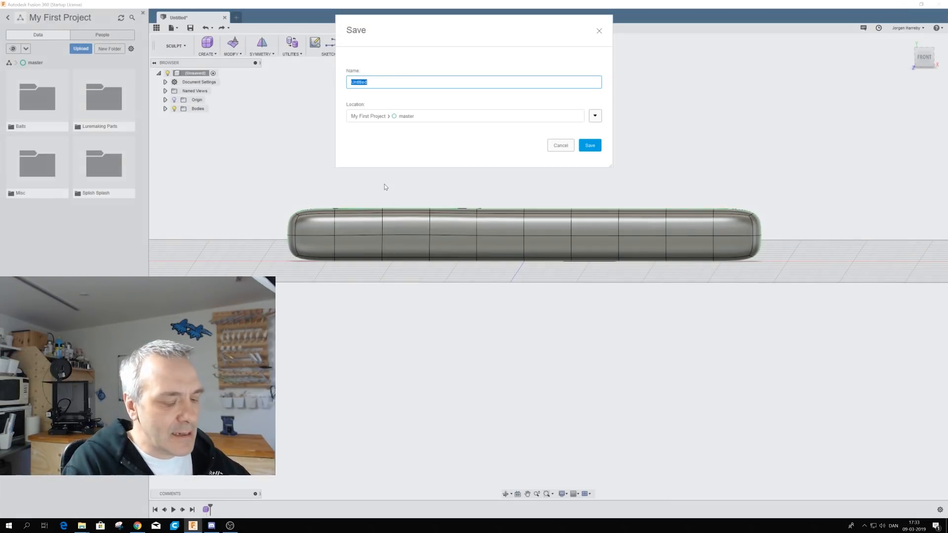
type("Breamogous")
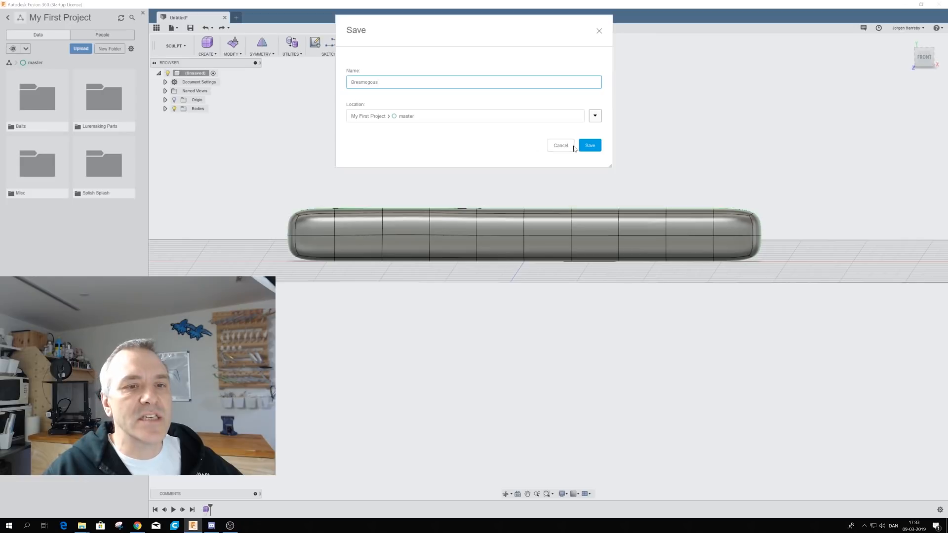
left_click(590, 146)
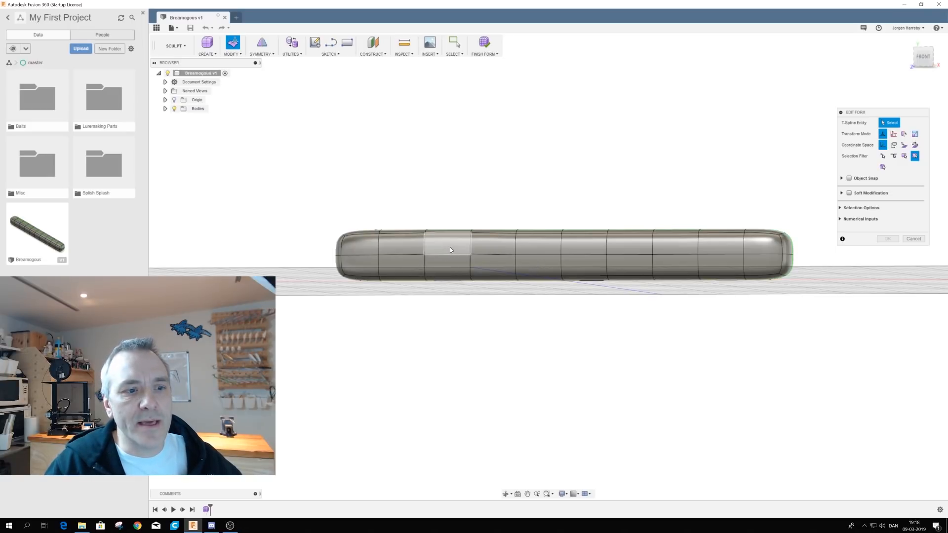
Step: Move the body's left end section about 19 mm inward, then shift the slightly longer end section about 2.6 mm outward and 0.6 mm down
left_click_drag(309, 189, 443, 306)
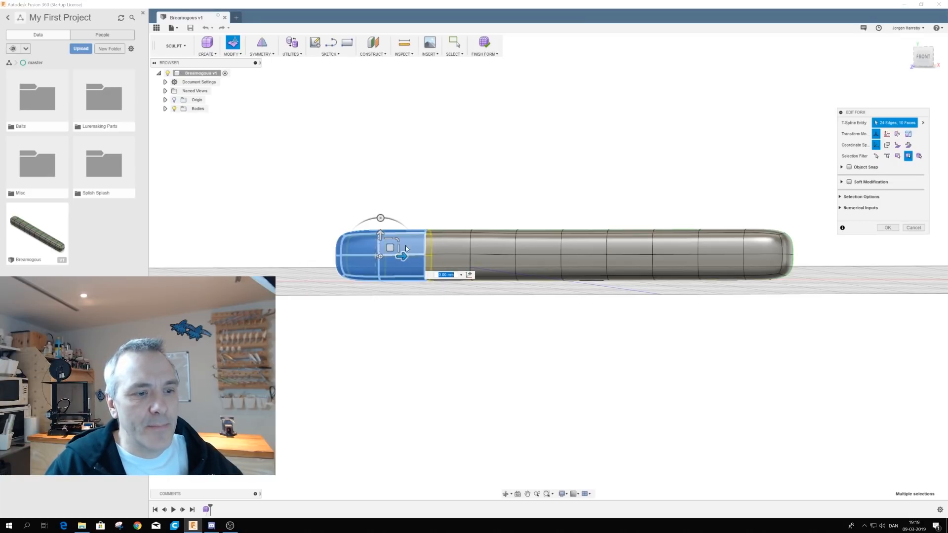
left_click_drag(390, 246, 437, 247)
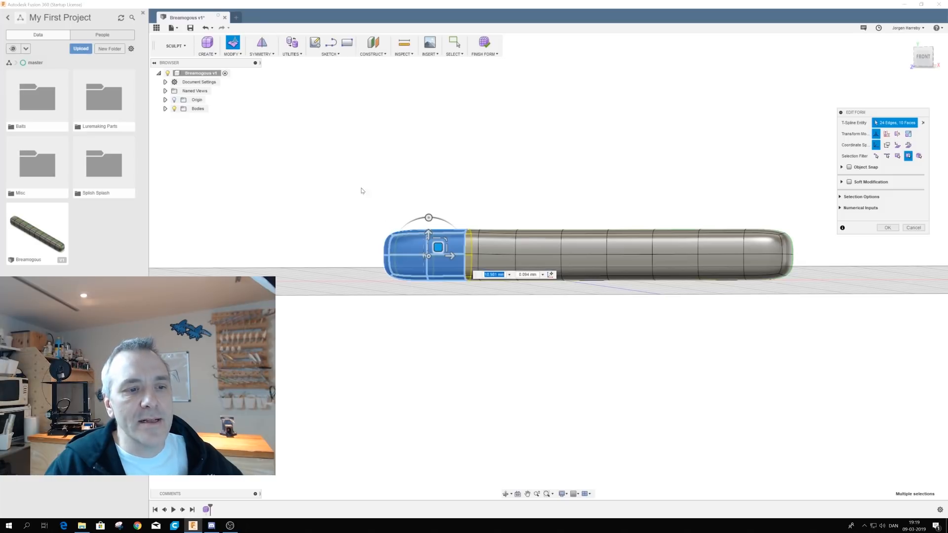
left_click(372, 197)
left_click_drag(355, 198, 496, 305)
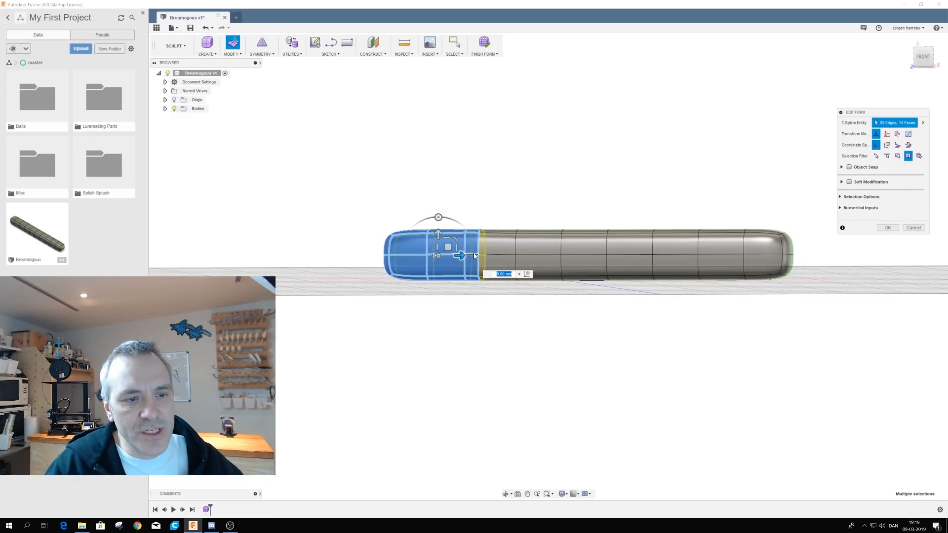
left_click_drag(451, 250, 441, 253)
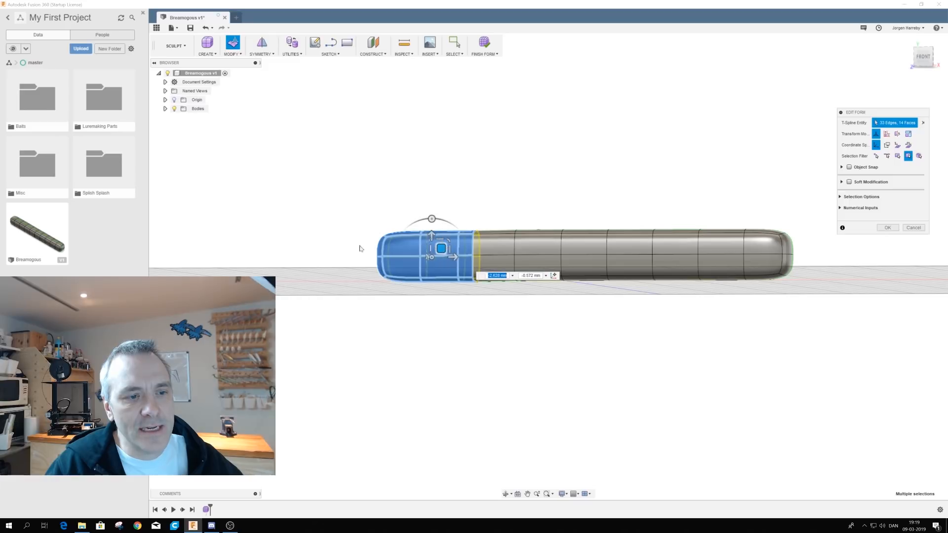
left_click(351, 233)
Step: Push only the outermost faces of the body's left end slightly inward lengthwise and clear the selection
left_click_drag(339, 199, 399, 299)
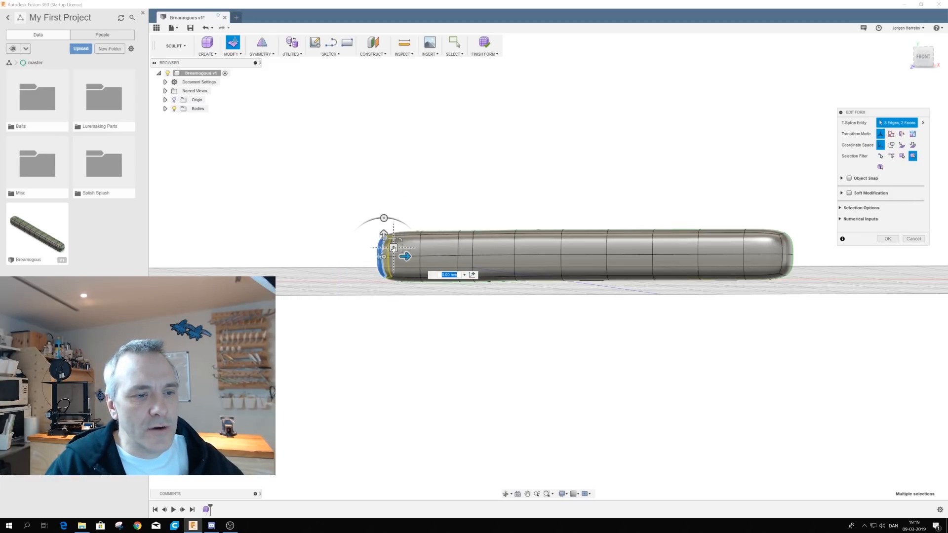
left_click_drag(397, 248, 408, 247)
left_click(512, 182)
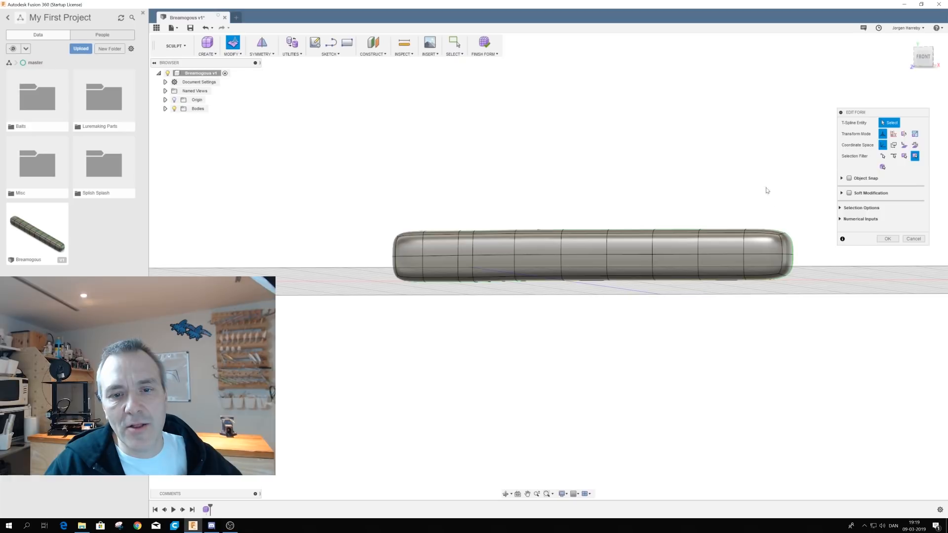
Step: Shorten the body's right end by moving its end section inward lengthwise in two successive moves
left_click_drag(757, 199, 814, 296)
left_click_drag(793, 245, 756, 246)
left_click_drag(729, 214, 770, 296)
left_click_drag(757, 247, 716, 248)
left_click(579, 171)
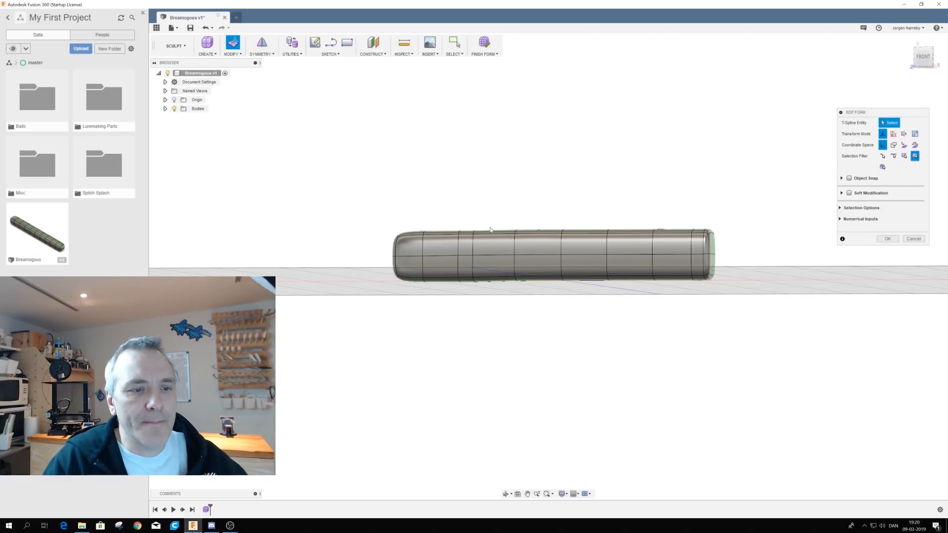
Step: Select four adjacent top faces, starting second from the body's left end, and raise them 5 mm
middle_click_drag(542, 292, 527, 292, "shift")
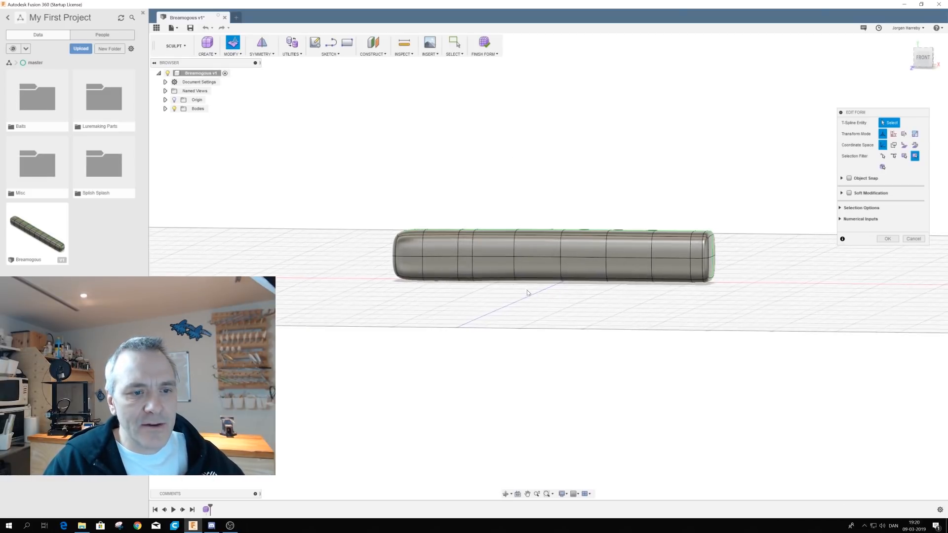
left_click(438, 234)
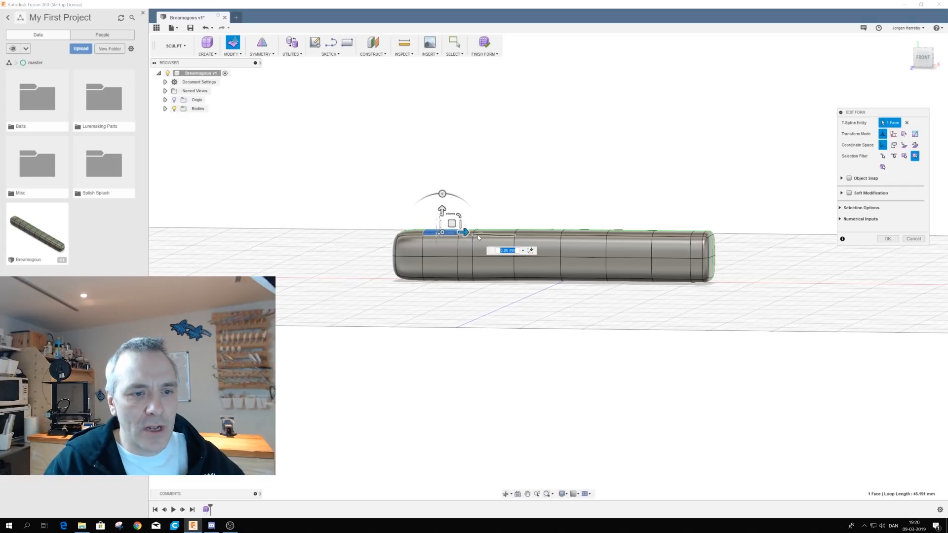
left_click(465, 232, "shift")
left_click(493, 232, "shift")
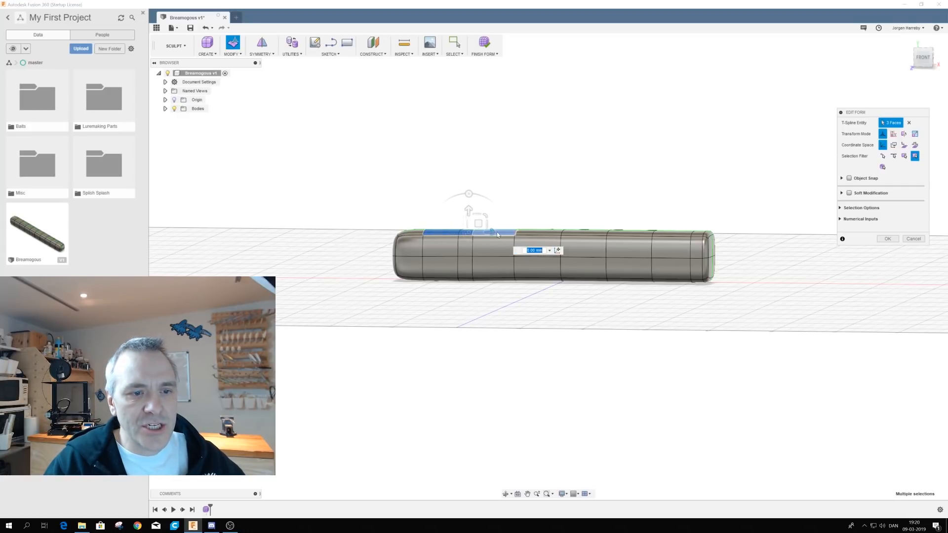
left_click(533, 233, "shift")
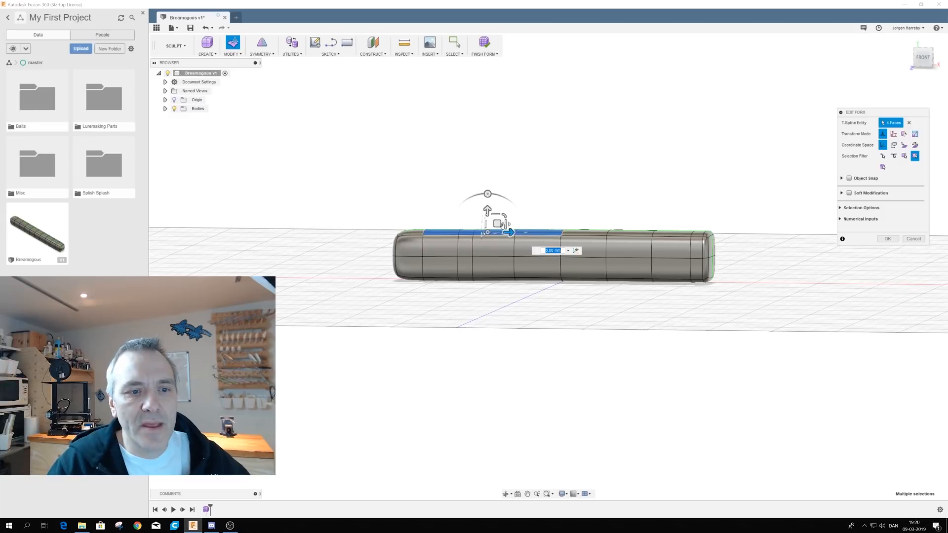
left_click_drag(488, 211, 489, 206)
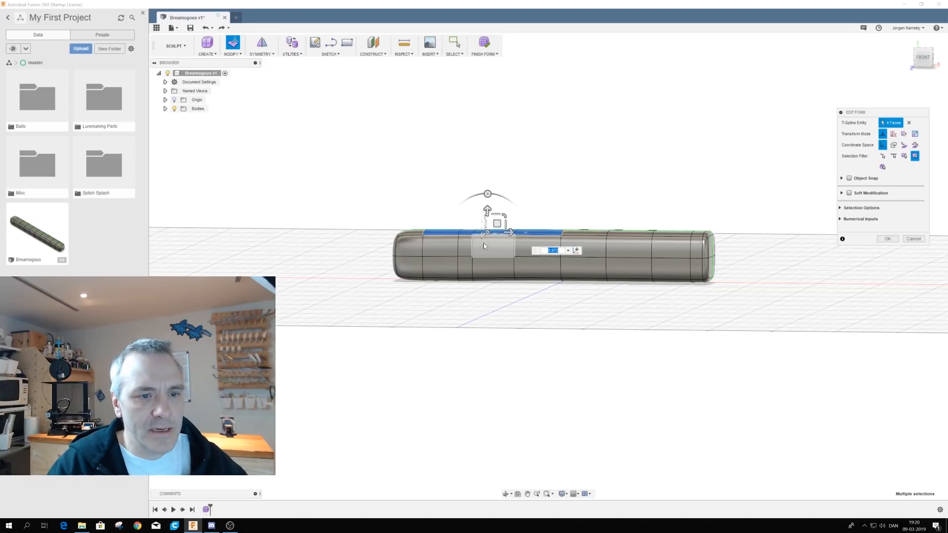
left_click_drag(489, 208, 491, 199)
type("5")
key("Return")
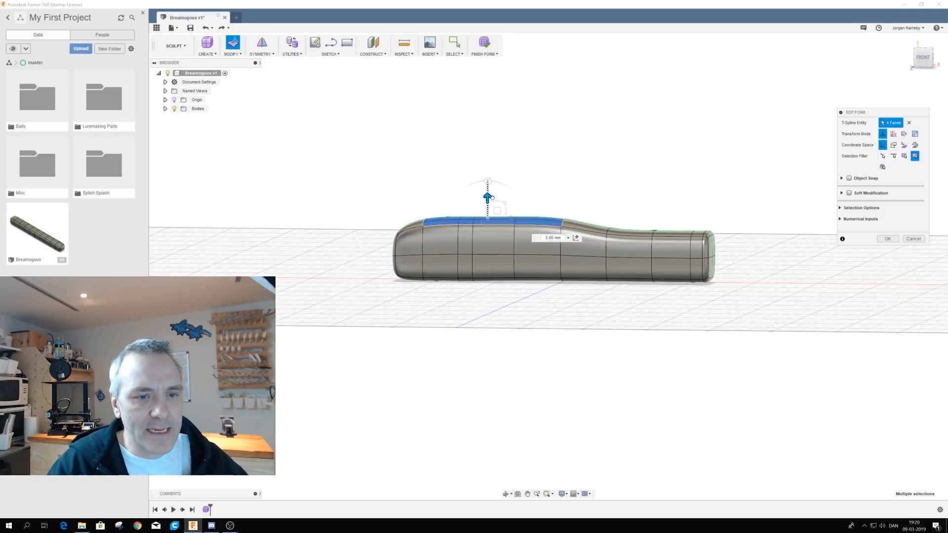
Step: Raise the two middle faces of the lifted top section further to form a hump
left_click(466, 221)
left_click(496, 220, "shift")
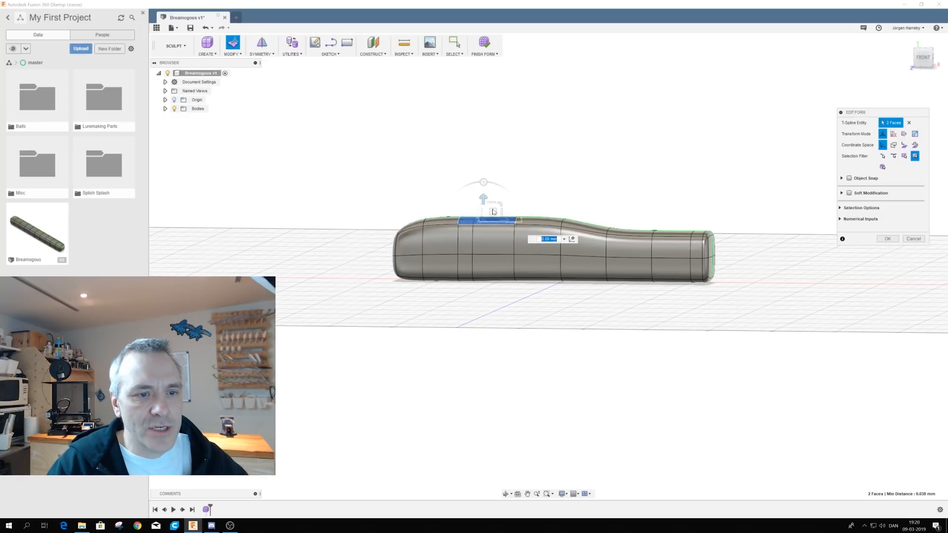
left_click_drag(483, 198, 483, 178)
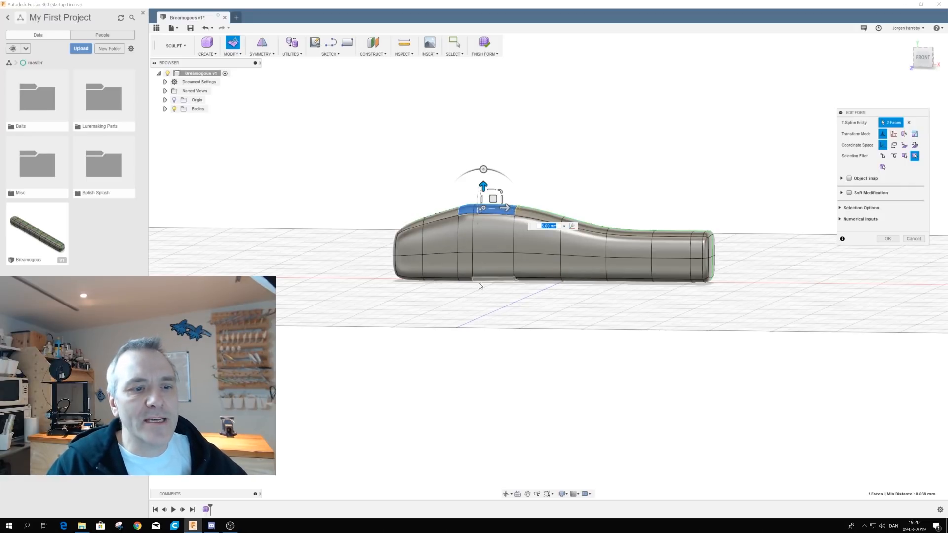
Step: Select the four underside faces beneath the raised section and move them 5 mm downward
mouse_move(448, 324)
middle_mouse_down()
mouse_move(451, 297)
mouse_move(462, 325)
middle_mouse_up()
left_click(445, 261)
left_click(469, 261, "ctrl")
left_click(493, 259, "ctrl")
left_click(528, 257, "ctrl")
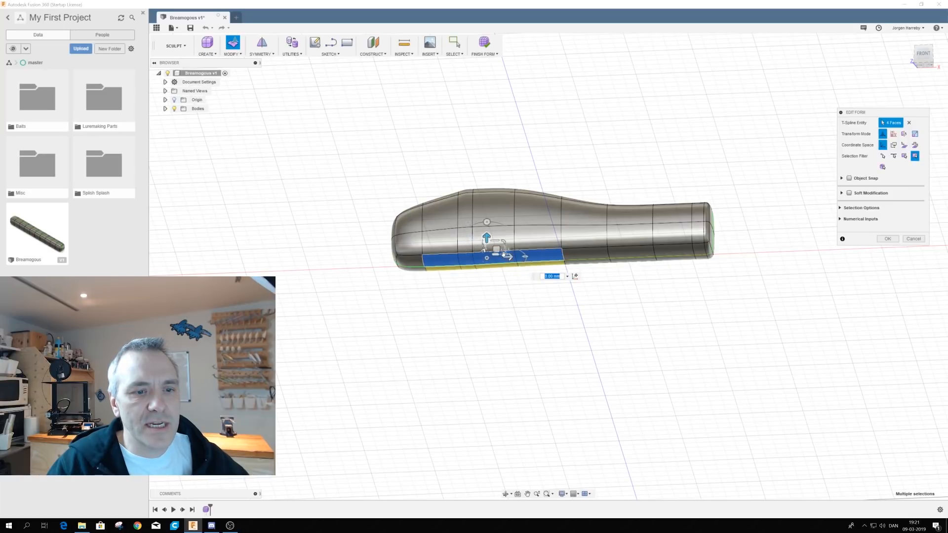
left_click_drag(488, 235, 491, 246)
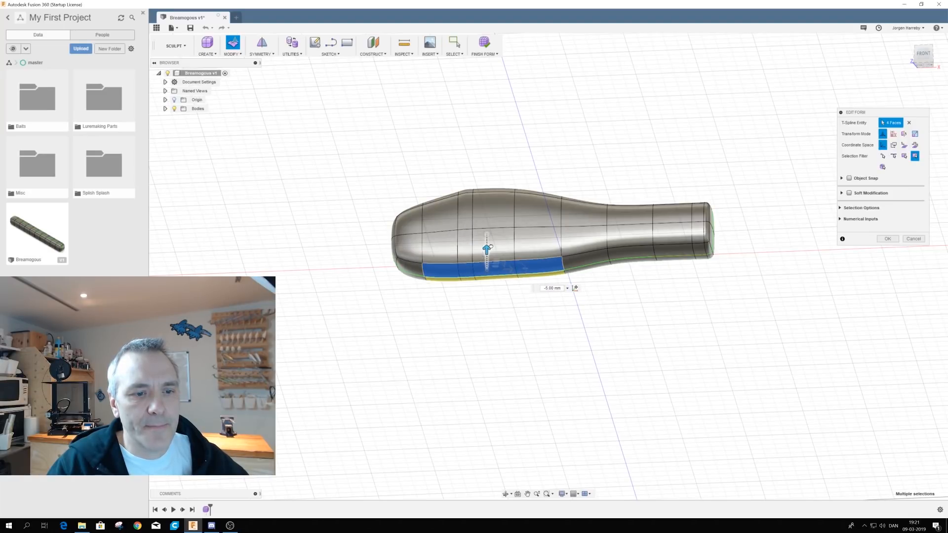
Step: Select the two underside faces of the narrow tail section, excluding its end face, and raise them 4 mm
middle_click_drag(563, 311, 564, 310, "shift")
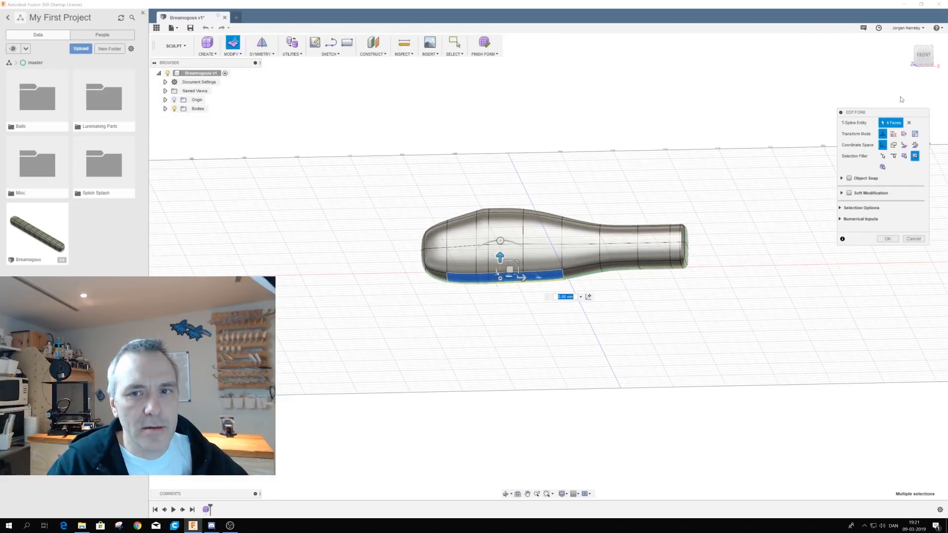
left_click(921, 55)
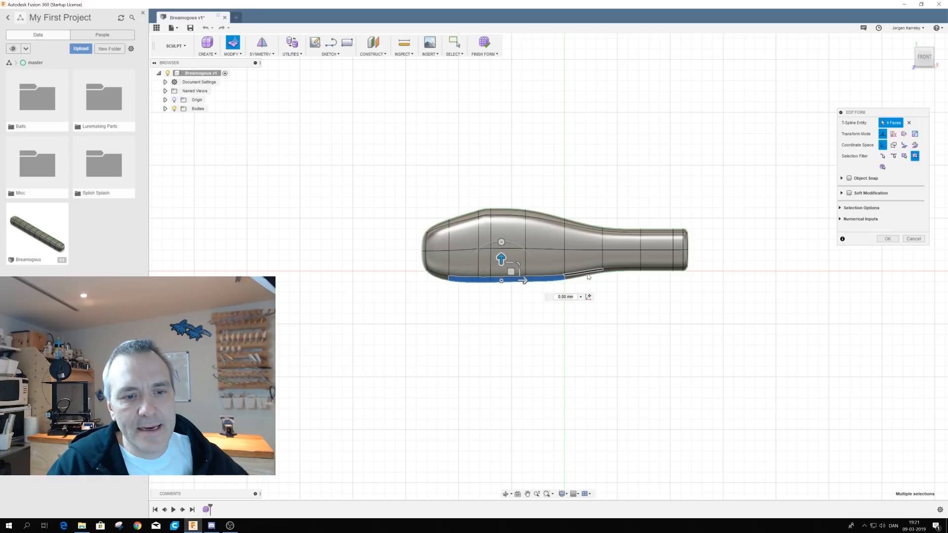
left_click(618, 270)
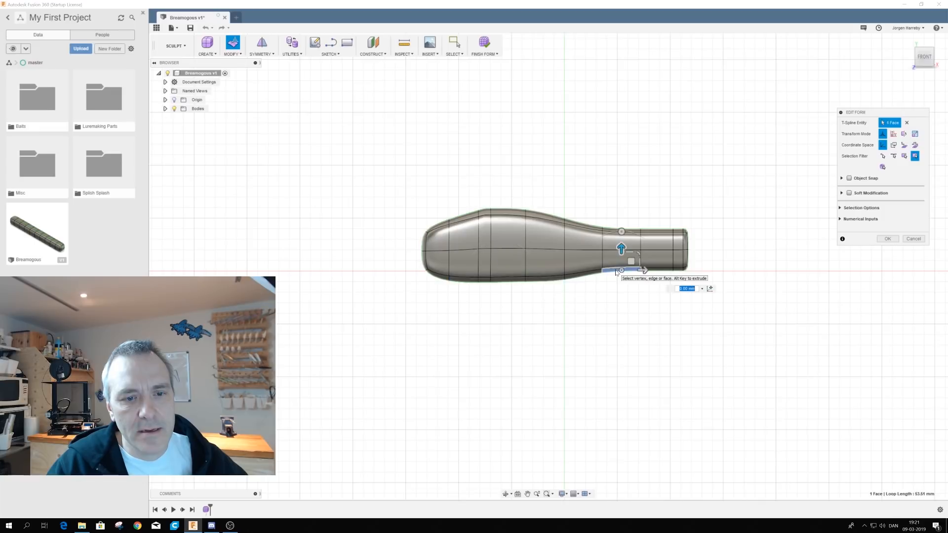
left_click(652, 270, "shift")
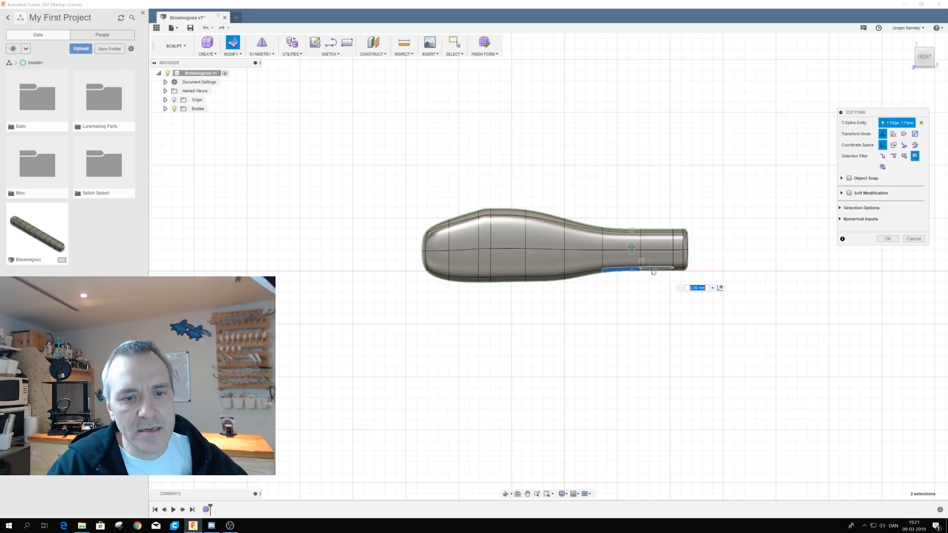
scroll(642, 260, "up", 5)
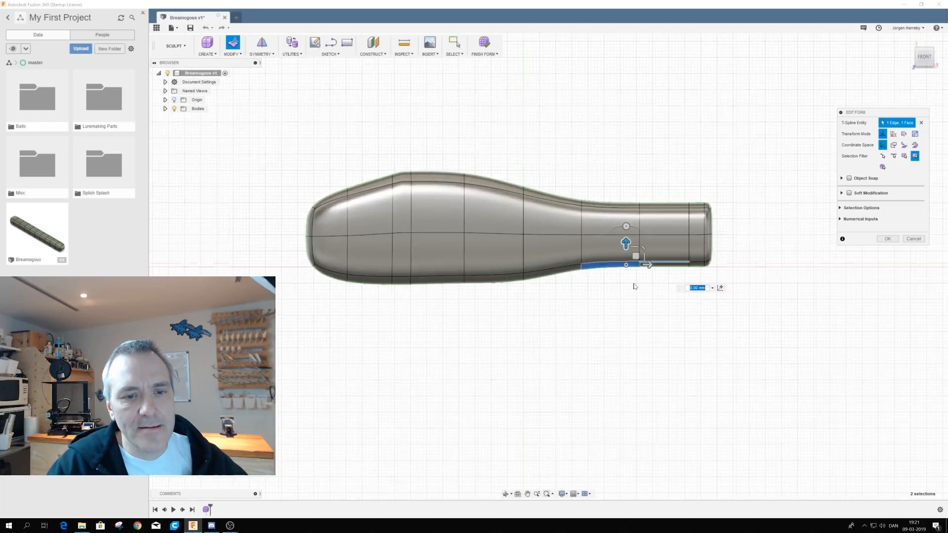
left_click(696, 240)
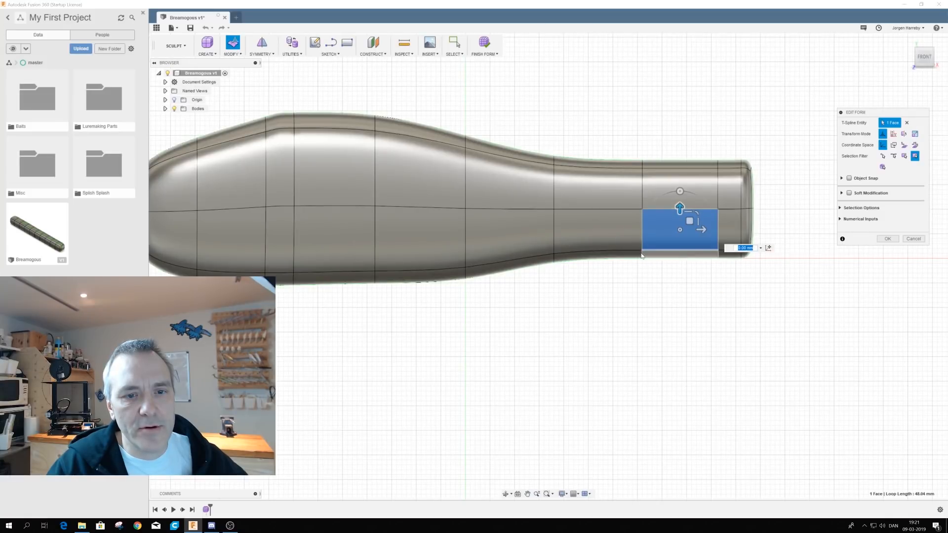
left_click(630, 257)
left_click(676, 245, "shift")
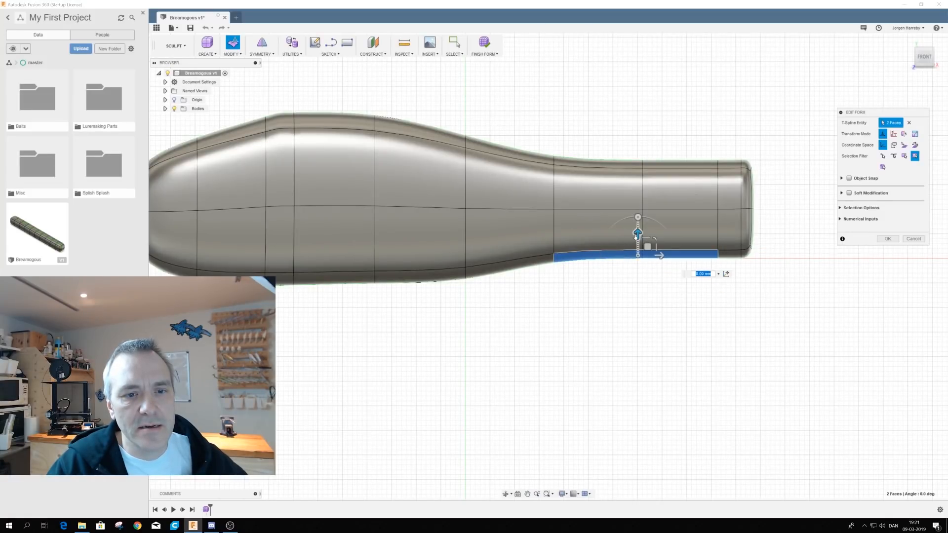
left_click_drag(637, 219, 638, 215)
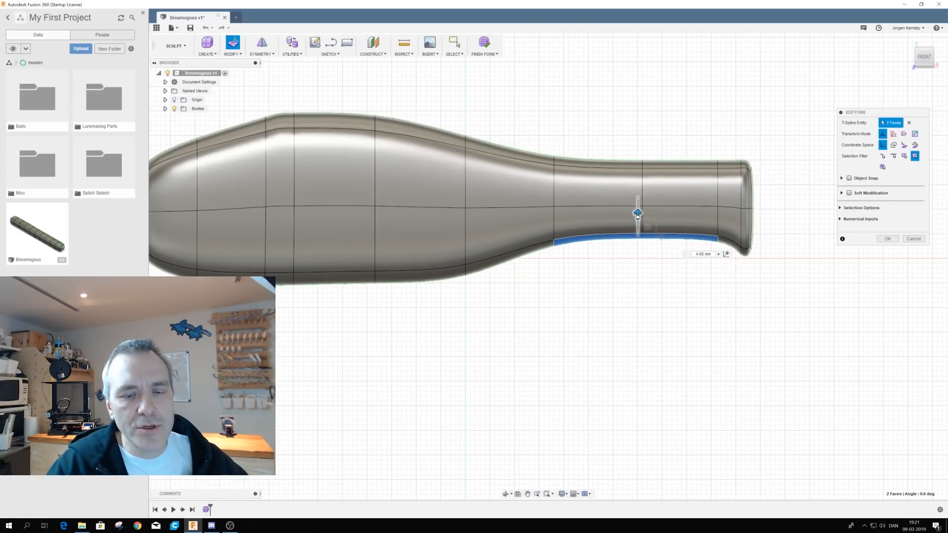
Step: Select the four top faces of the narrow tail section, through to its end, and lower them slightly to slim the tail
left_click(611, 162)
left_click(664, 162, "shift")
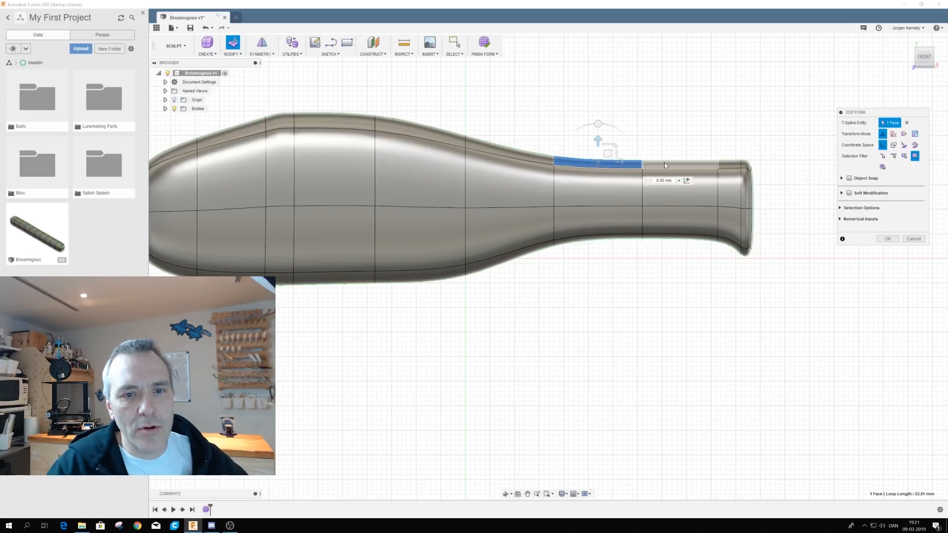
left_click(747, 164, "shift")
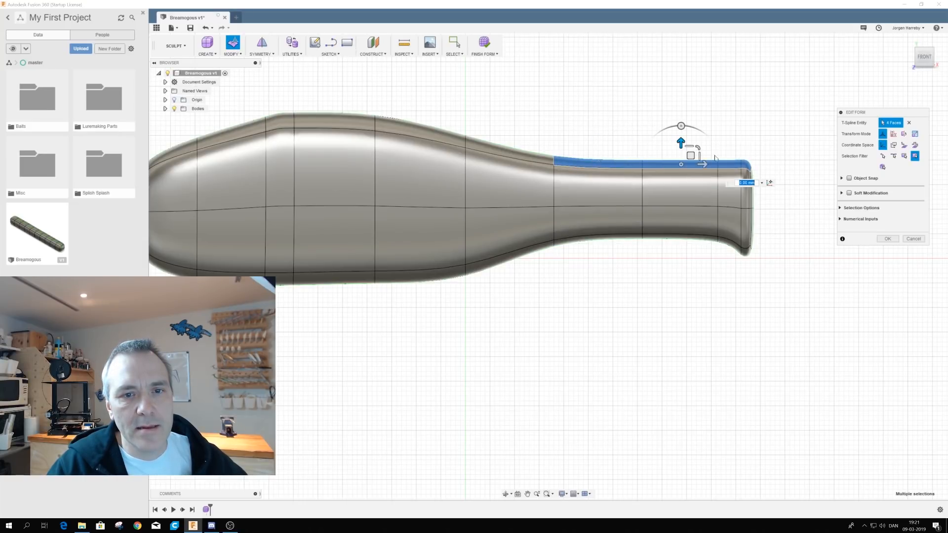
left_click_drag(680, 142, 681, 157)
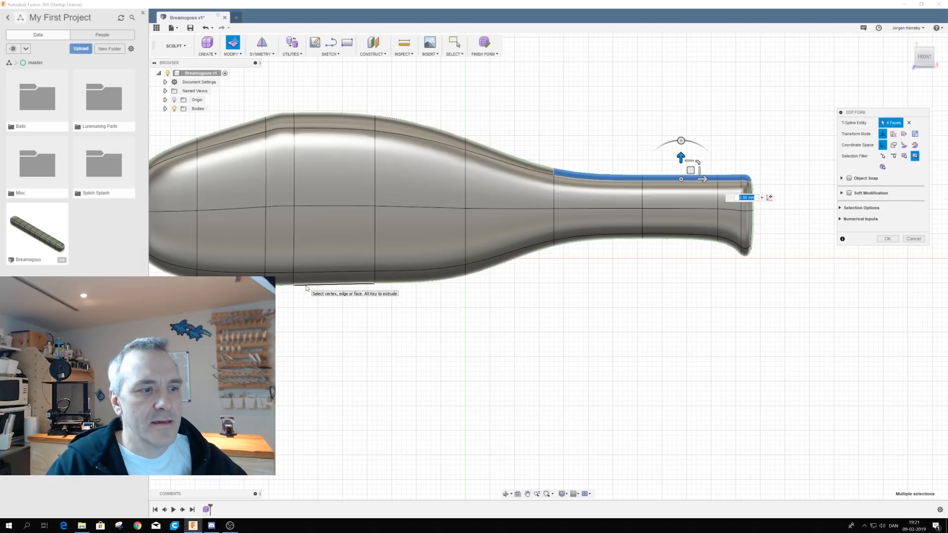
Step: Pull the bottom face at the tail's end downward and outward to form a slanted paddle tail
scroll(332, 291, "down", 2)
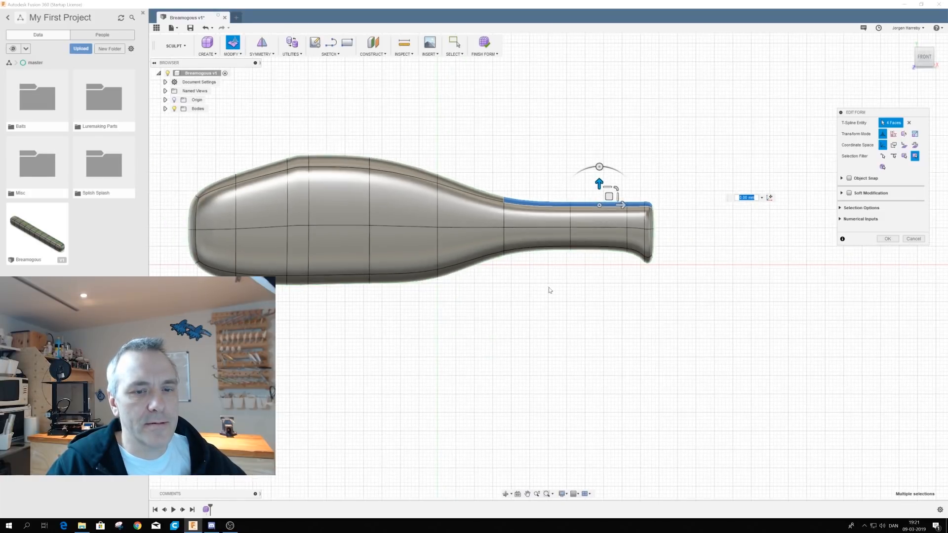
left_click(649, 259)
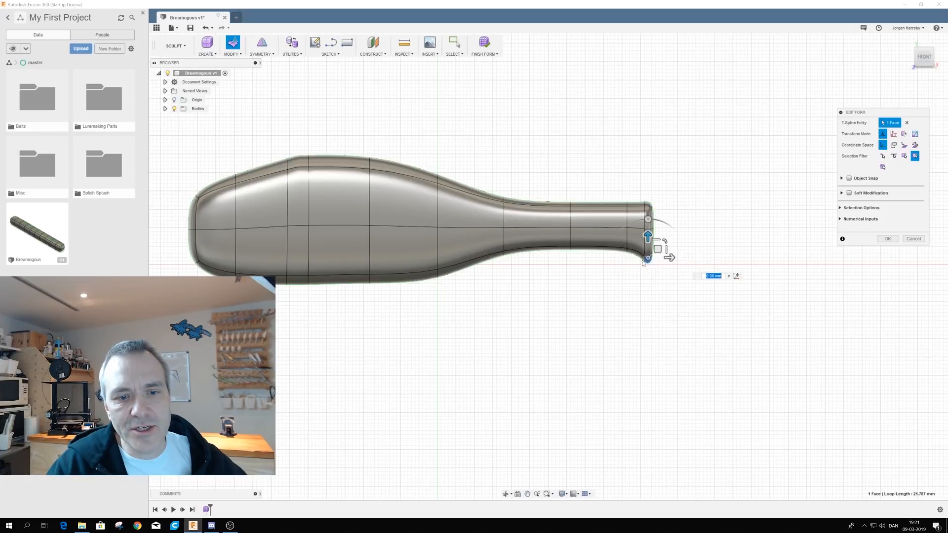
left_click_drag(647, 238, 688, 313)
scroll(546, 292, "down", 1)
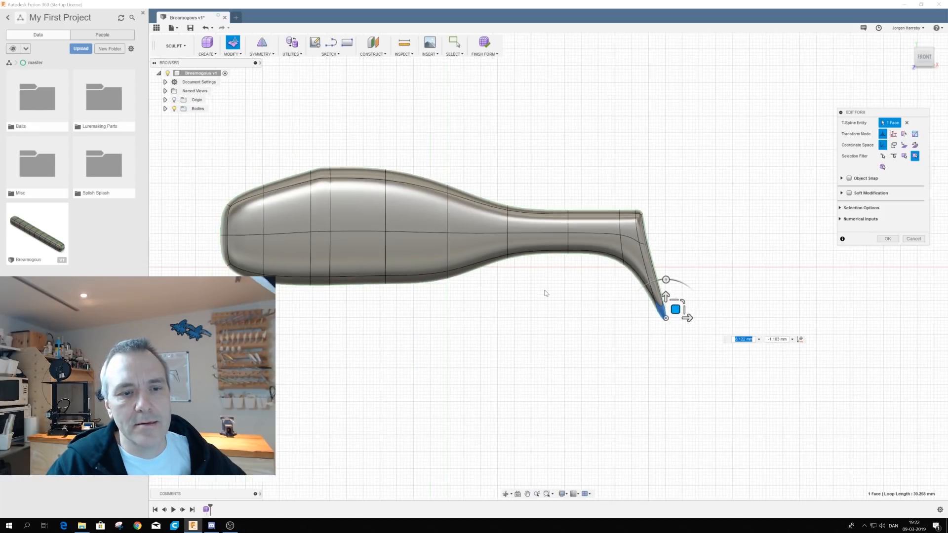
left_click(598, 276)
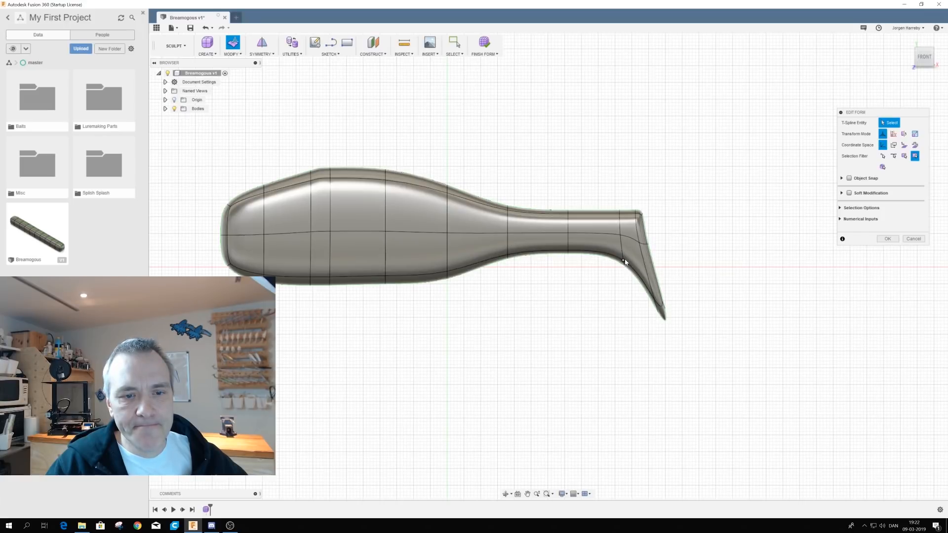
Step: Nudge the underside at the tail's bend slightly upward and outward to smooth the curve into the paddle
left_click(624, 261)
mouse_move(633, 253)
left_mouse_down()
mouse_move(638, 242)
mouse_move(636, 251)
left_mouse_up()
left_click(624, 265)
left_click(555, 199)
middle_click(588, 258, "shift")
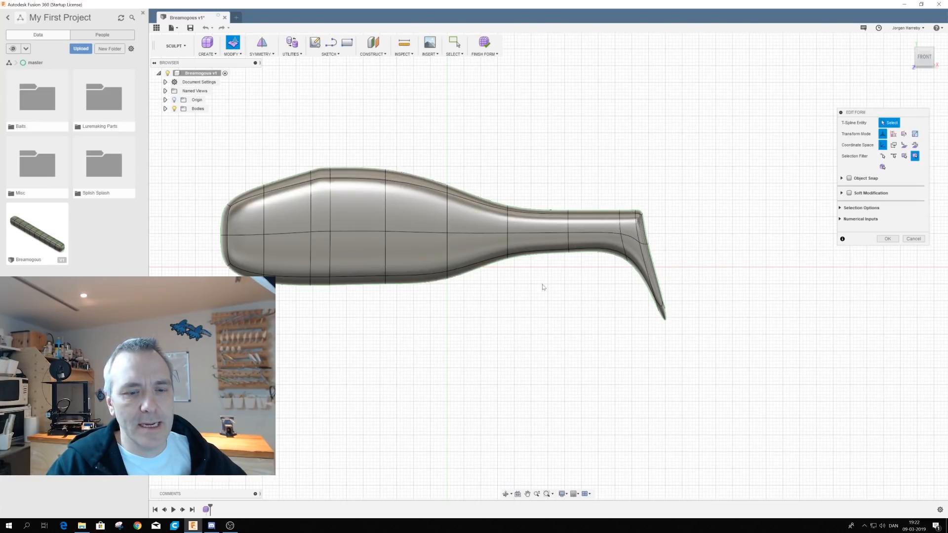
Step: Move the vertex just above the paddle tail's tip about 2.7 mm outward and 1 mm up to thicken the tip
scroll(537, 285, "down", 1)
scroll(537, 285, "up", 1)
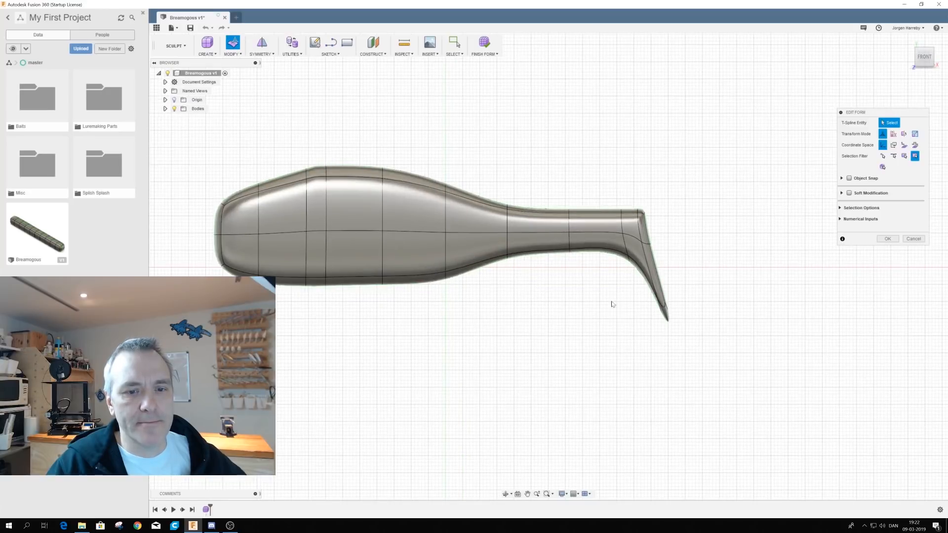
left_click(665, 303)
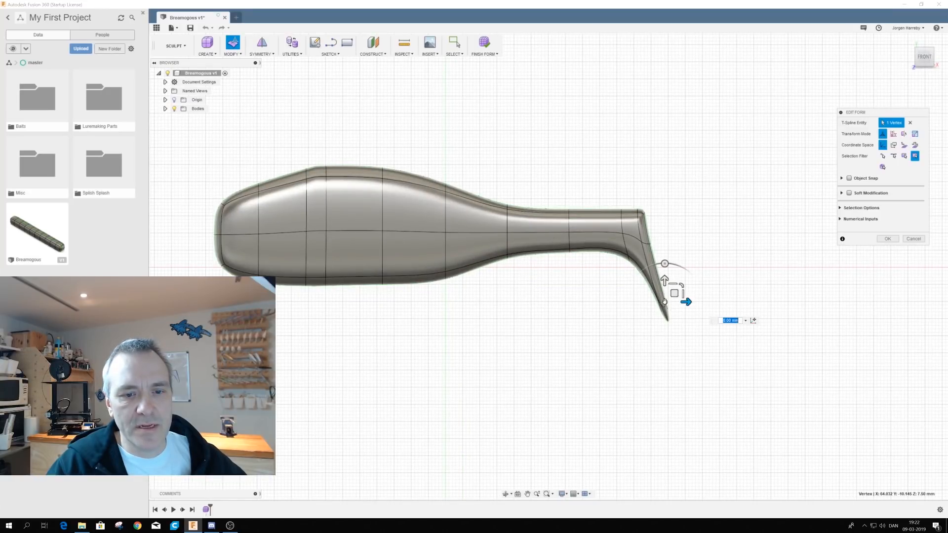
left_click_drag(676, 293, 682, 290)
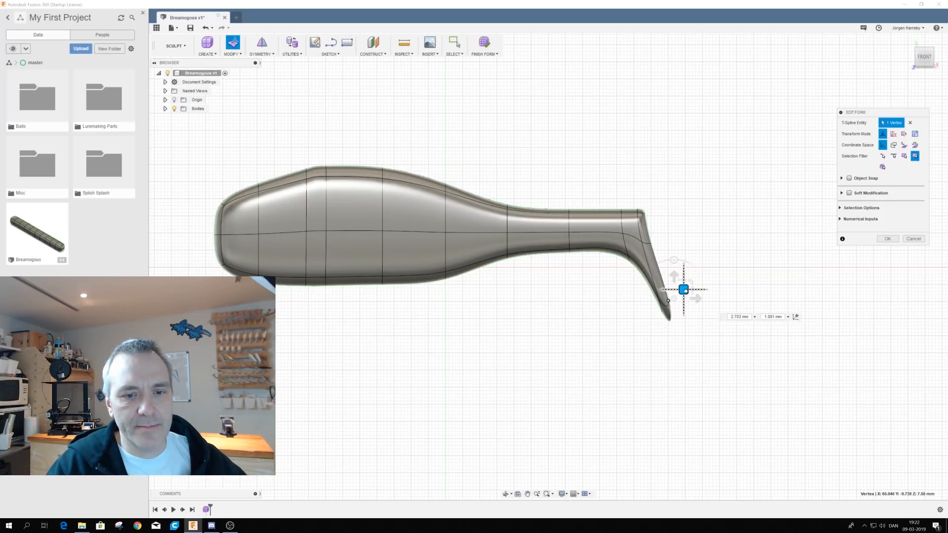
left_click(657, 332)
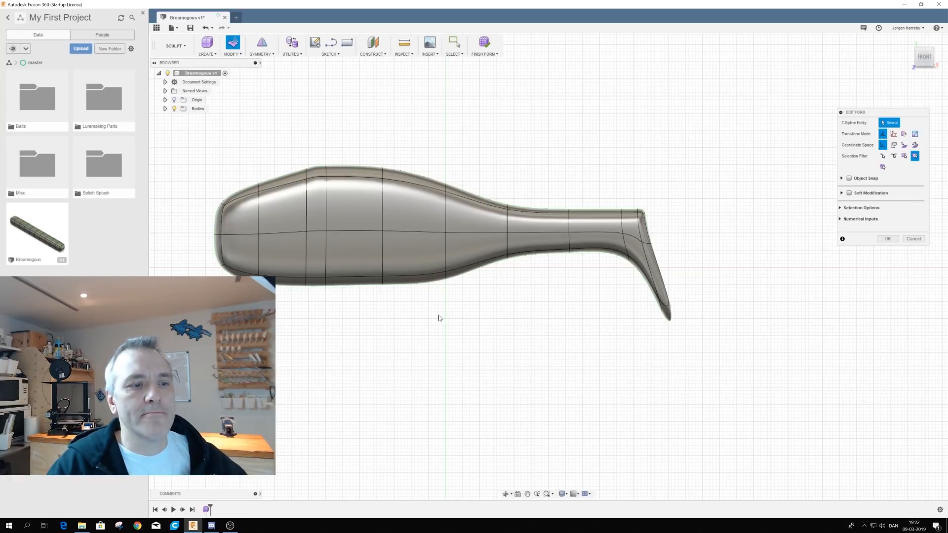
Step: Select two adjacent belly faces beneath the thickest part of the body and lower them about 3 mm
left_click(315, 282)
left_click(367, 283)
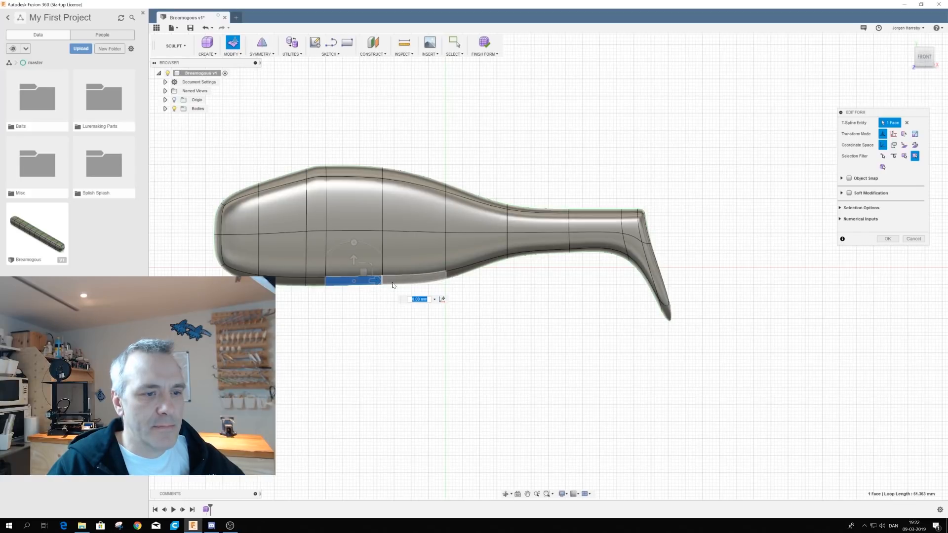
left_click(394, 285, "shift")
left_click_drag(394, 270, 394, 277)
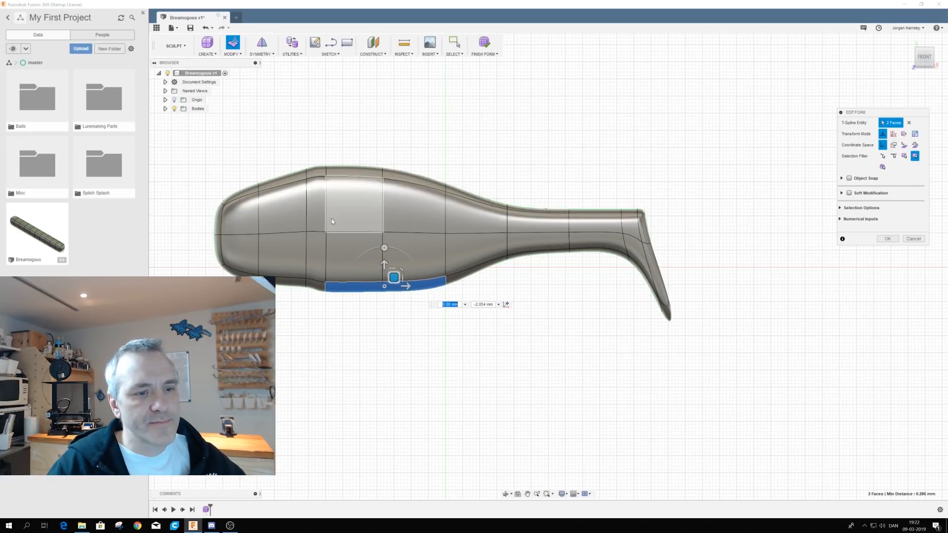
key("Escape")
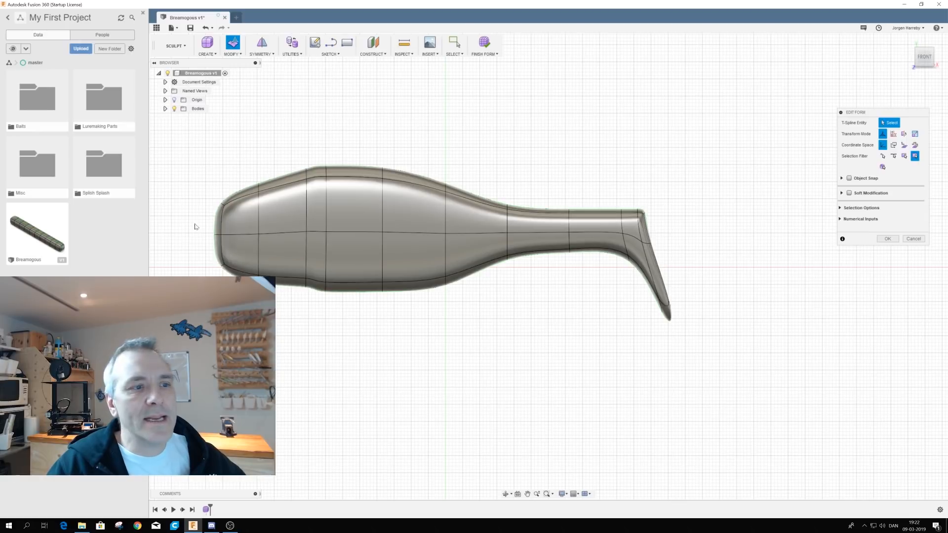
Step: Round off the nose by moving its upper corner edge down and inward and its lower corner edge up and inward
scroll(221, 216, "up", 3)
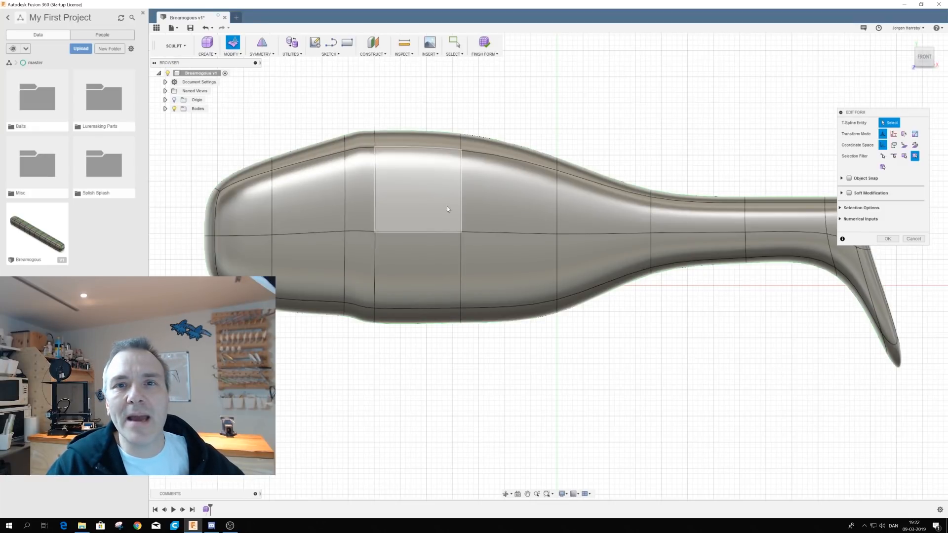
scroll(224, 172, "up", 2)
left_click(235, 178)
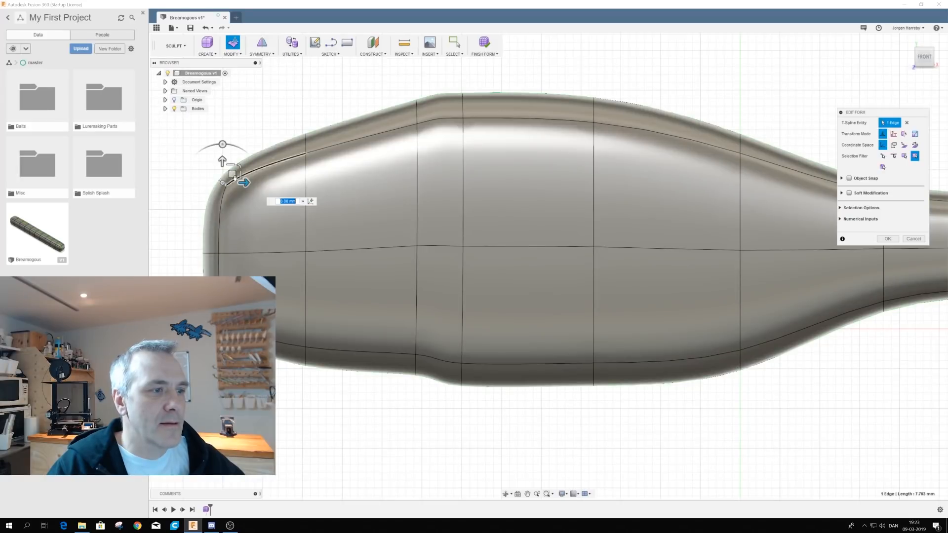
left_click_drag(235, 177, 254, 202)
left_click(249, 304)
left_click(235, 328)
left_click_drag(233, 316, 252, 289)
left_click(281, 222)
Step: Raise the top of the hump slightly and pull the upper edge point behind the head forward and down
left_click(528, 106)
left_click_drag(538, 97, 537, 91)
left_click(416, 100)
left_click_drag(416, 99, 387, 108)
left_click(414, 121)
left_click(442, 107)
left_click(476, 158)
Step: Move the side centreline vertex behind the head toward the tail to bend its edge loop into a gill-like curve
left_click(412, 246)
left_click_drag(423, 238, 442, 234)
left_click(540, 236)
left_click(558, 391)
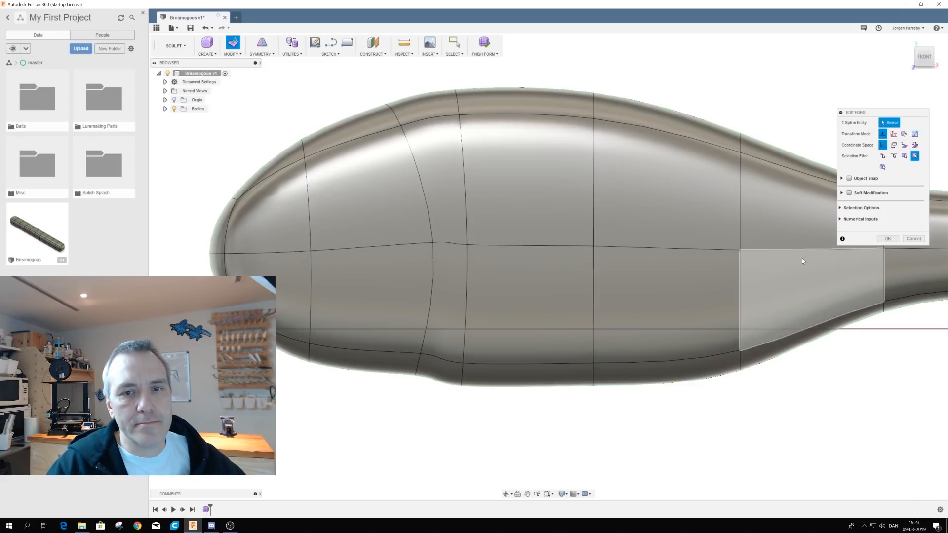
Step: Pull the belly edge at the middle of the thick body section down to round the underside
middle_click_drag(801, 257, 593, 277, "shift")
left_click(924, 56)
left_click(911, 56)
left_click(911, 57)
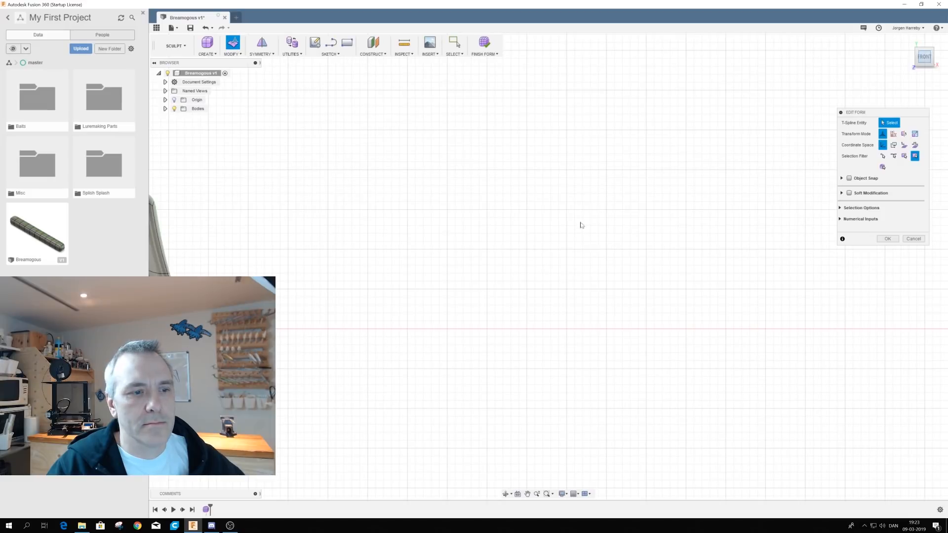
middle_click_drag(426, 246, 861, 213)
left_click(908, 41)
left_click(919, 61)
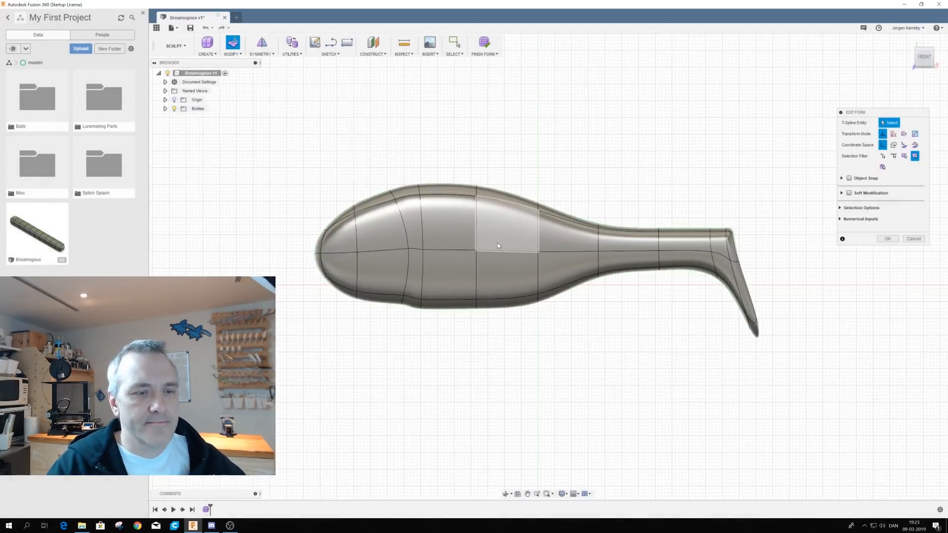
scroll(498, 245, "down", 1)
left_click(477, 302)
left_click(478, 300)
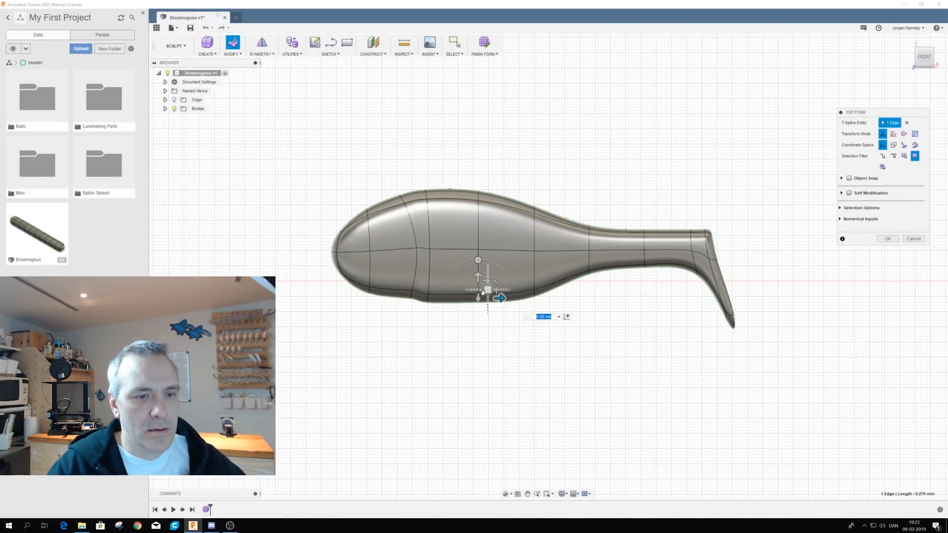
left_click_drag(487, 291, 487, 300)
left_click(464, 229)
Step: Raise the top of the hump between the two middle edge loops slightly to round the back
left_click(453, 274)
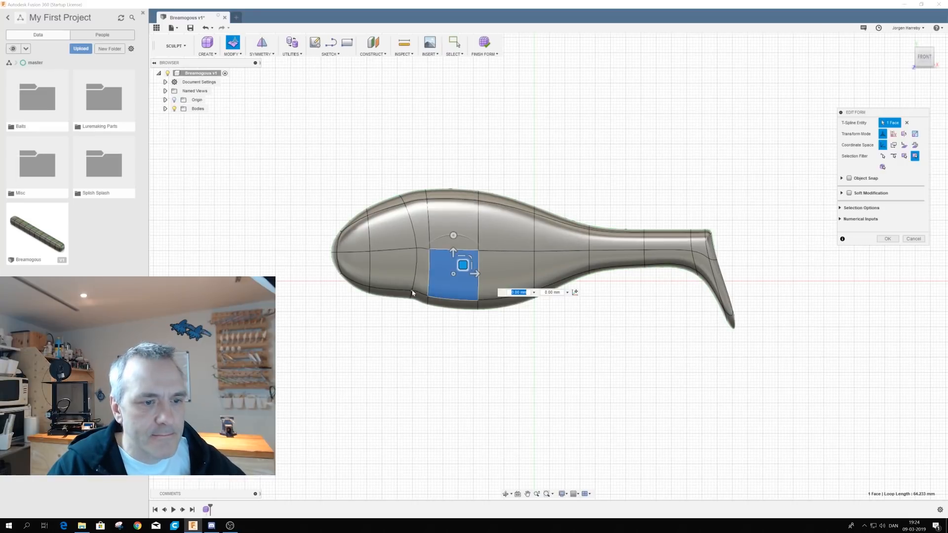
left_click(451, 188)
left_click(376, 186)
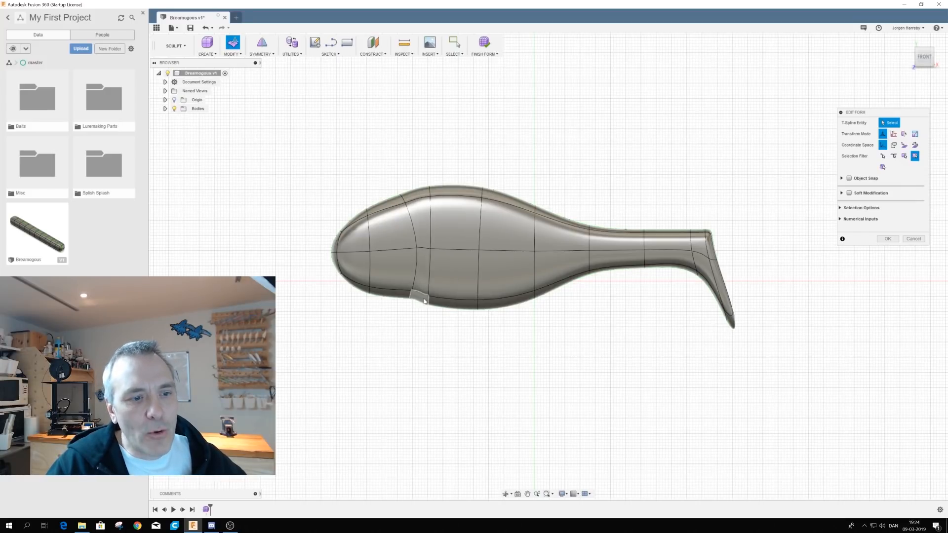
Step: Shift the side centreline vertices of the gill loop and the loop just behind it slightly toward the tail
left_click(416, 248)
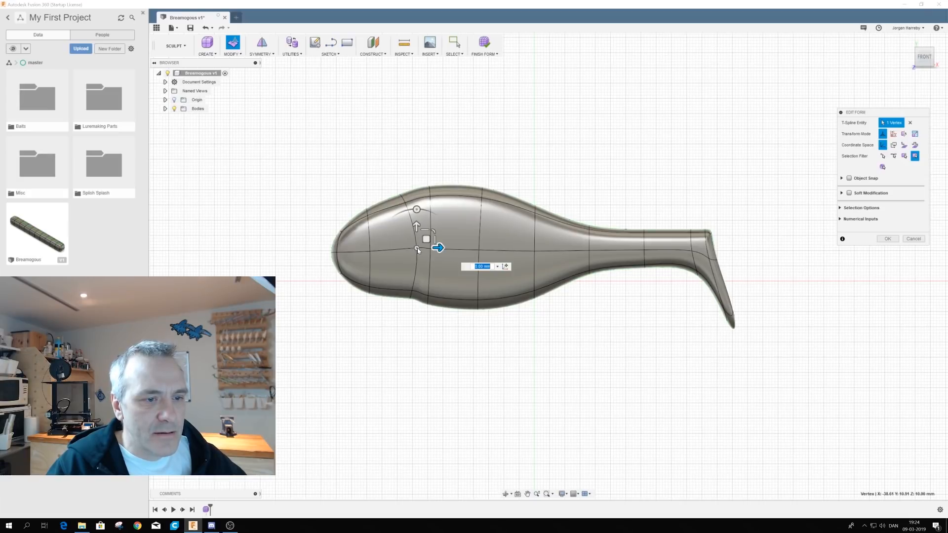
left_click_drag(425, 238, 435, 240)
left_click(463, 250)
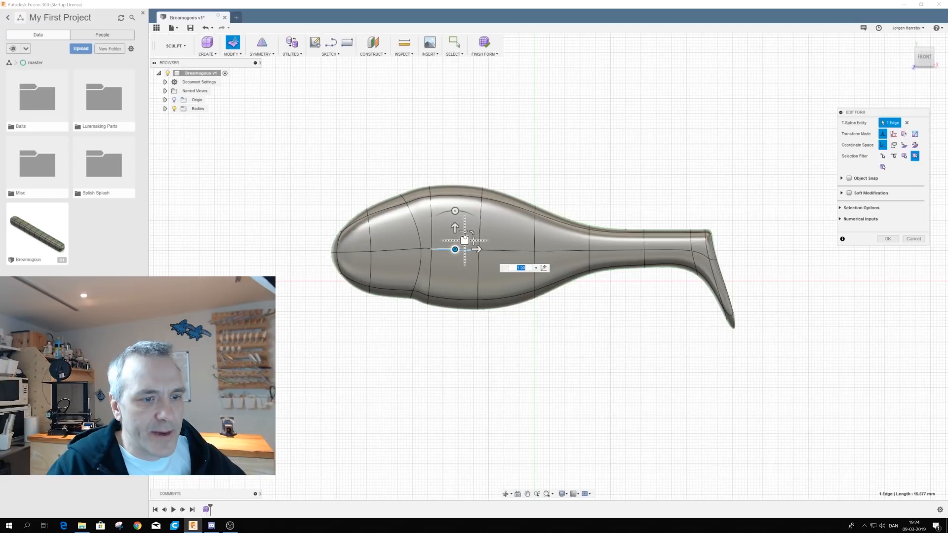
left_click(440, 248)
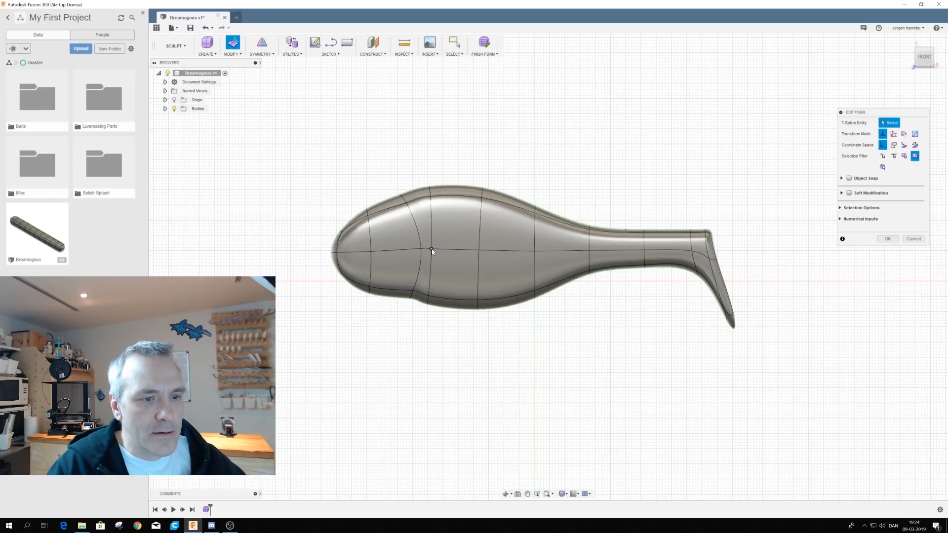
left_click(432, 250)
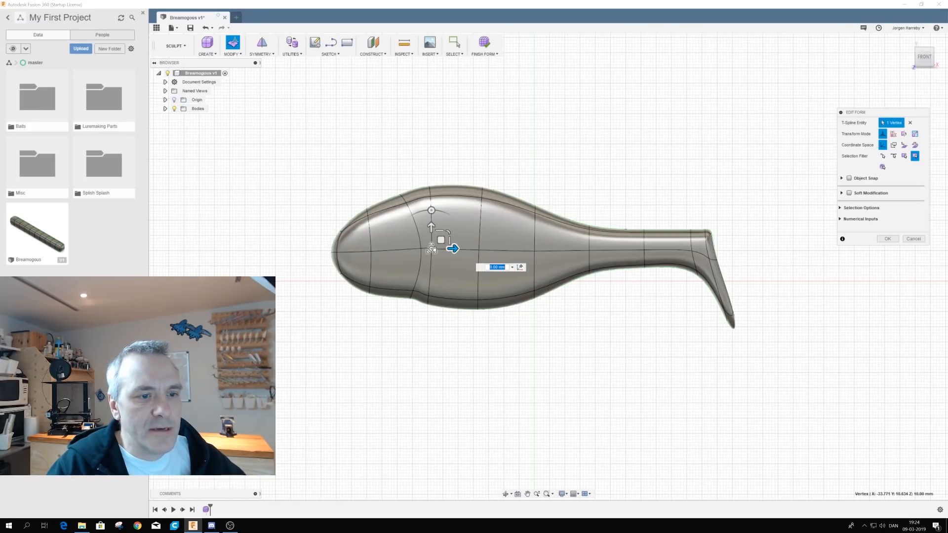
left_click_drag(441, 240, 452, 240)
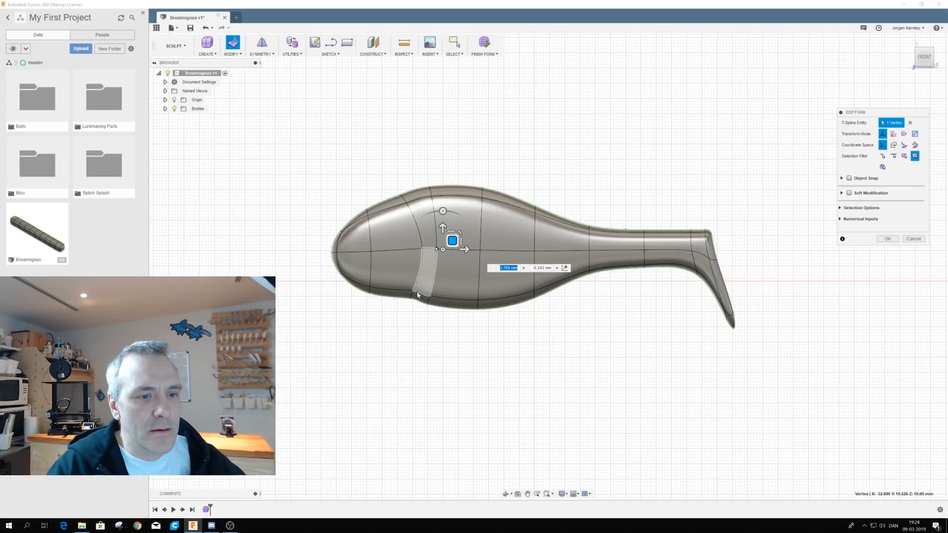
Step: Move the rear gill loop's lower side vertex toward the head and pull the front loop's lower side vertex down
left_click(435, 289)
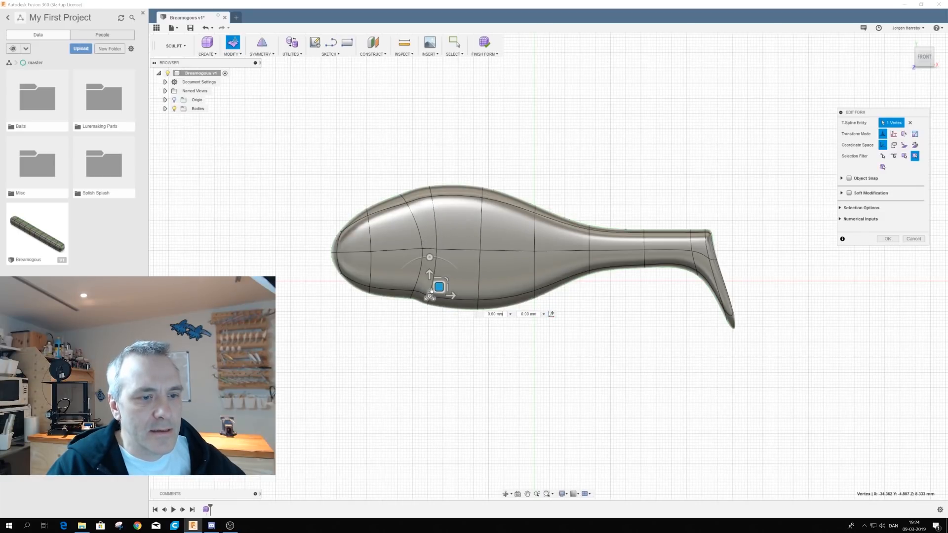
left_click_drag(434, 290, 423, 286)
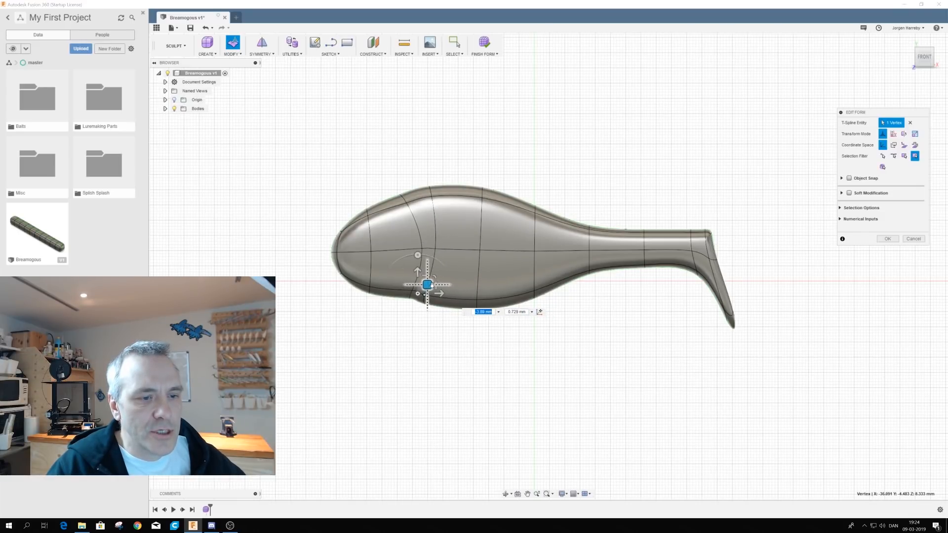
left_click(444, 302)
scroll(422, 301, "up", 5)
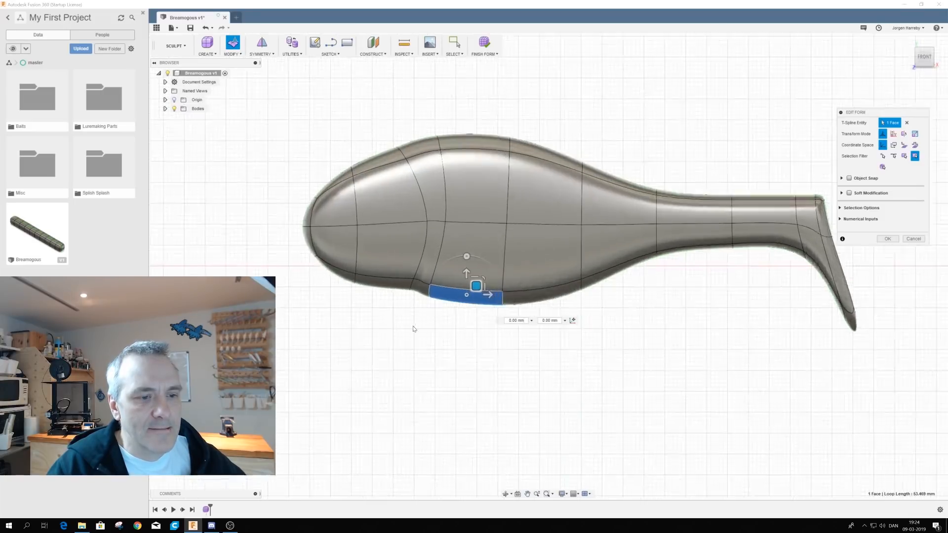
scroll(423, 301, "up", 3)
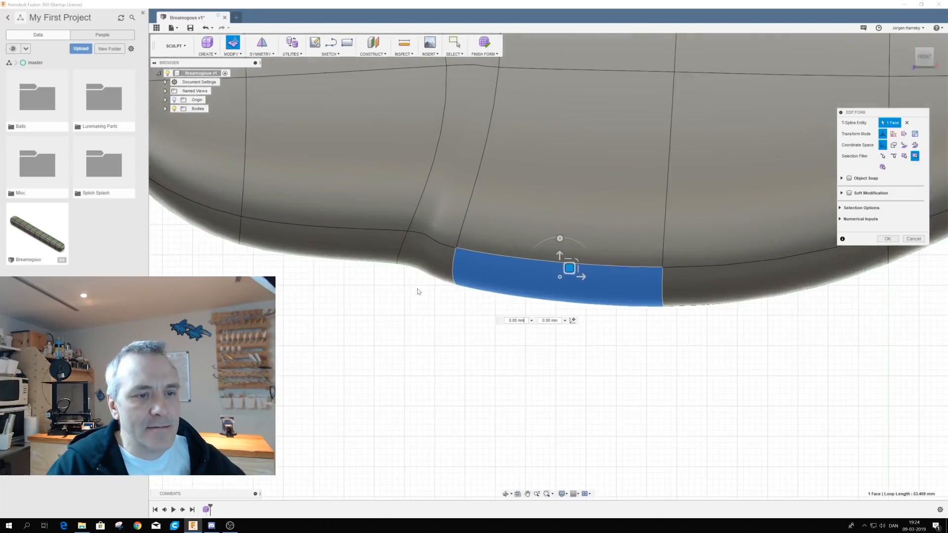
left_click(407, 233)
left_click_drag(417, 223, 423, 308)
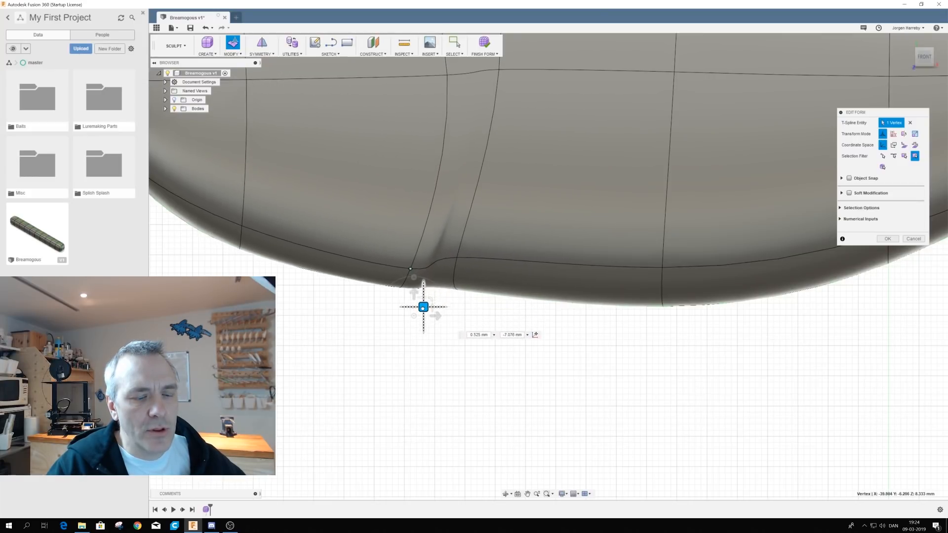
Step: Raise the rear gill loop's lower side vertex slightly to deepen the step behind the head
left_click(456, 261)
left_click_drag(462, 248, 460, 222)
left_click(484, 208)
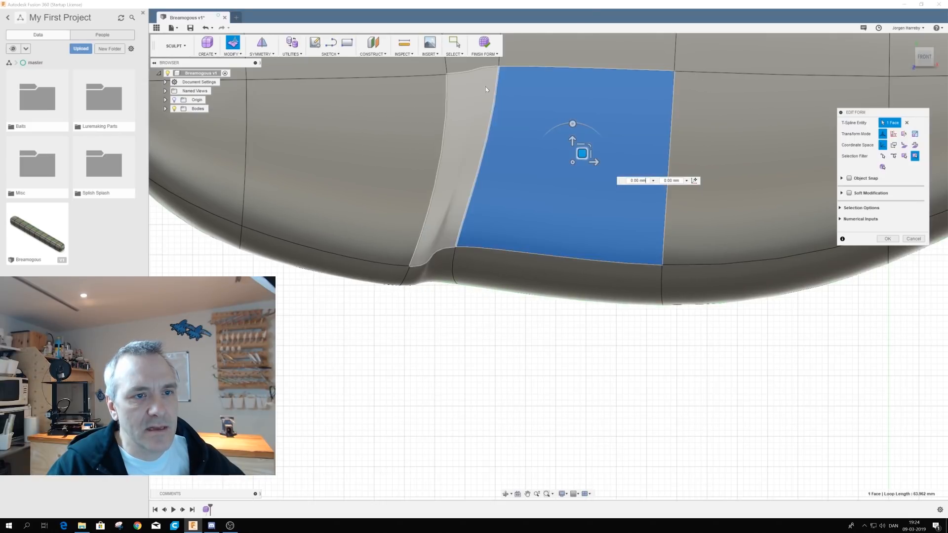
Step: Push the rear gill loop's side centreline vertex inward and pull the front loop's vertex outward and toward the tail as a gill flap
middle_click_drag(554, 277, 550, 247, "shift")
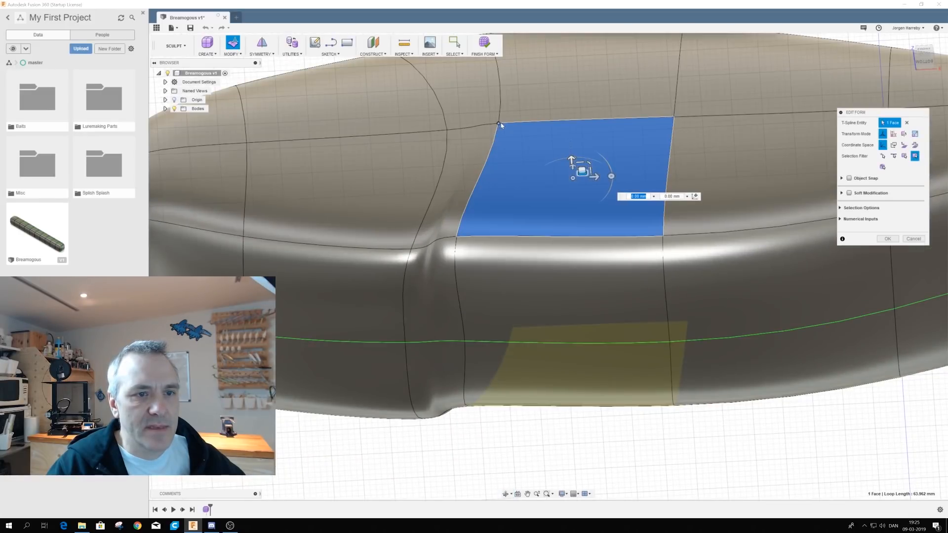
left_click(499, 122)
left_click_drag(497, 107, 499, 125)
left_click(447, 131)
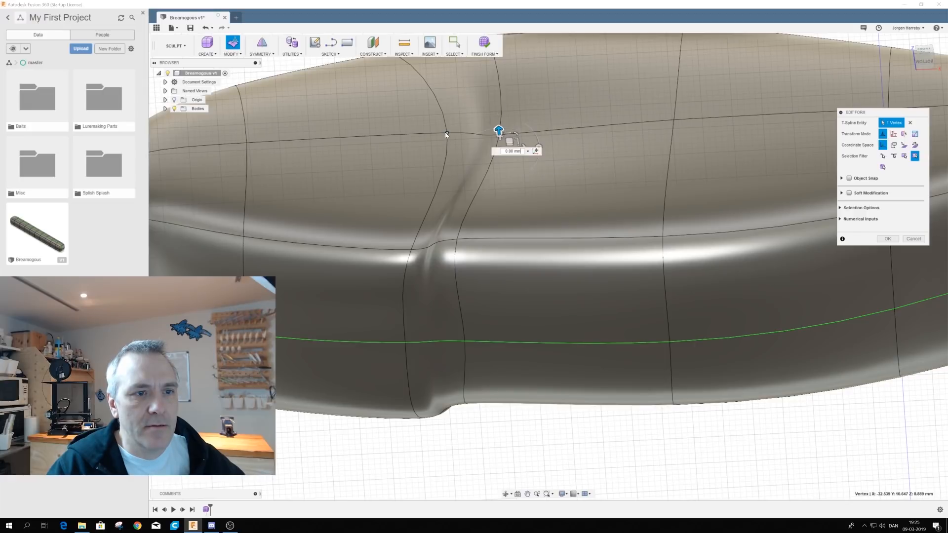
left_click_drag(446, 115, 443, 85)
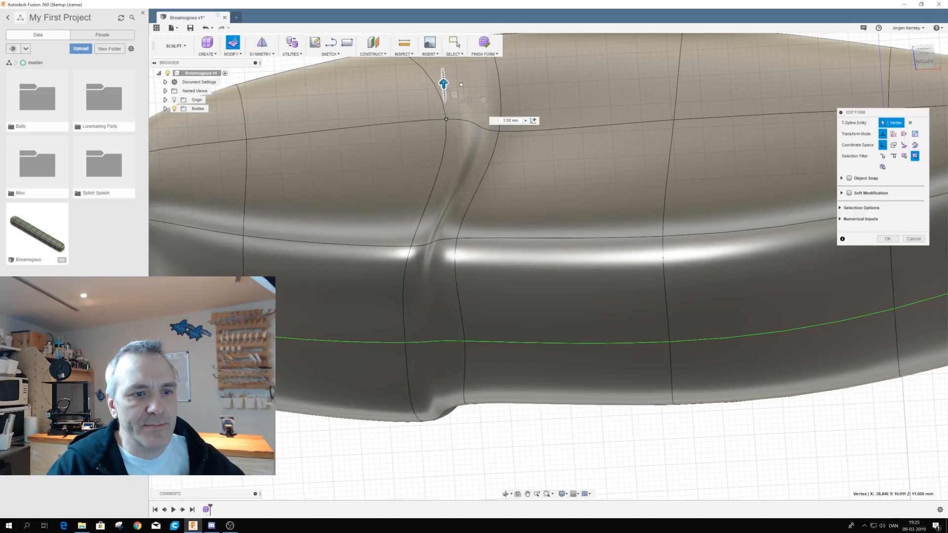
left_click_drag(454, 94, 496, 88)
left_click(519, 282)
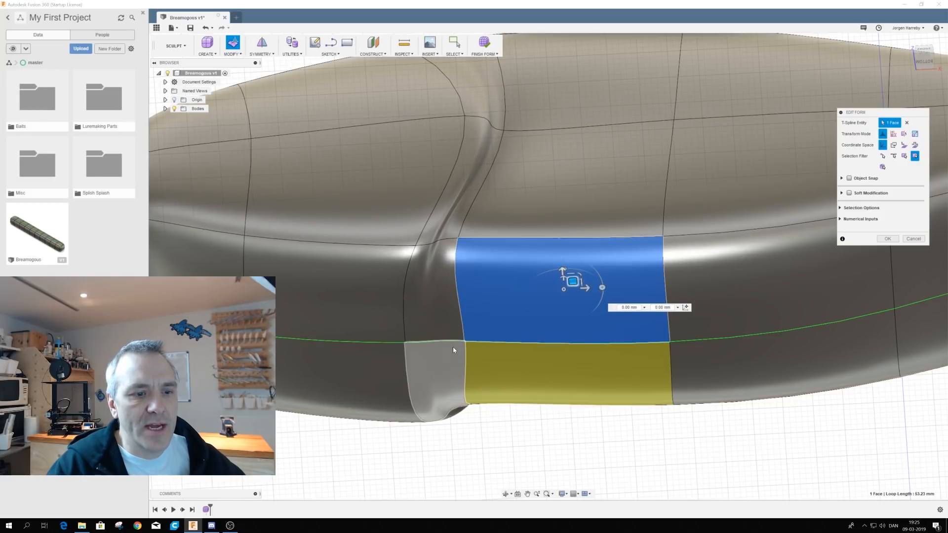
Step: Move the rear gill loop's vertex on the belly symmetry line toward the head
left_click(465, 340)
left_click_drag(463, 322, 462, 325)
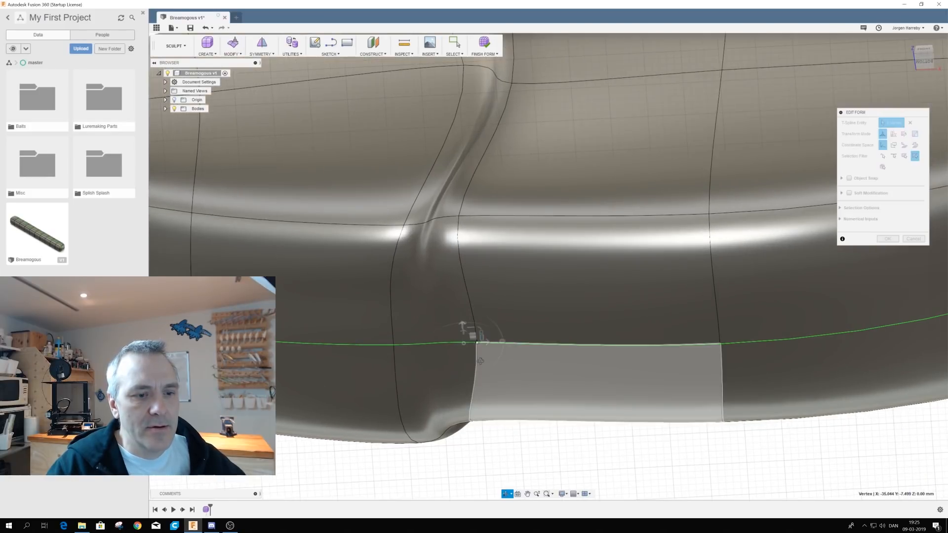
middle_click_drag(463, 328, 478, 336, "shift")
left_click_drag(477, 280, 440, 294)
middle_click_drag(549, 256, 560, 227, "shift")
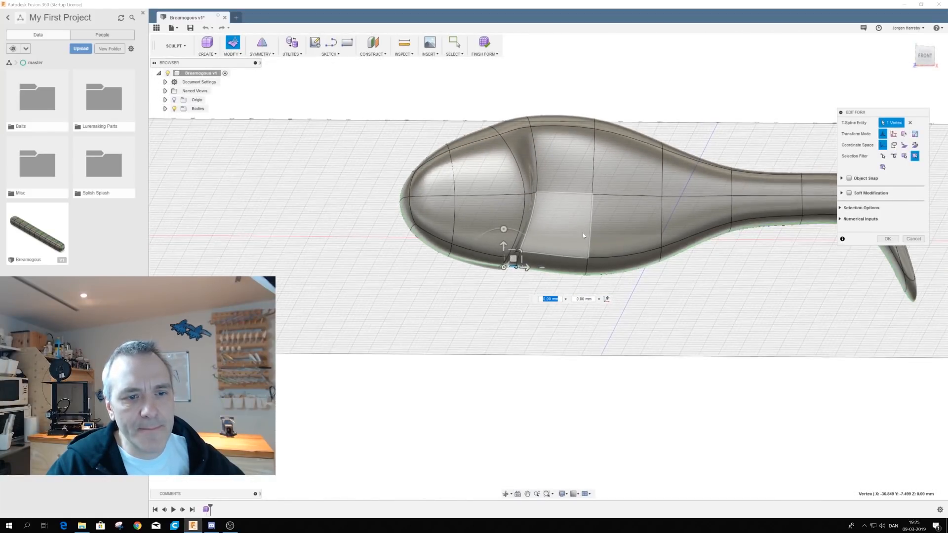
Step: Hide the layout grid and clear the vertex selection
scroll(582, 234, "down", 2)
scroll(568, 244, "up", 4)
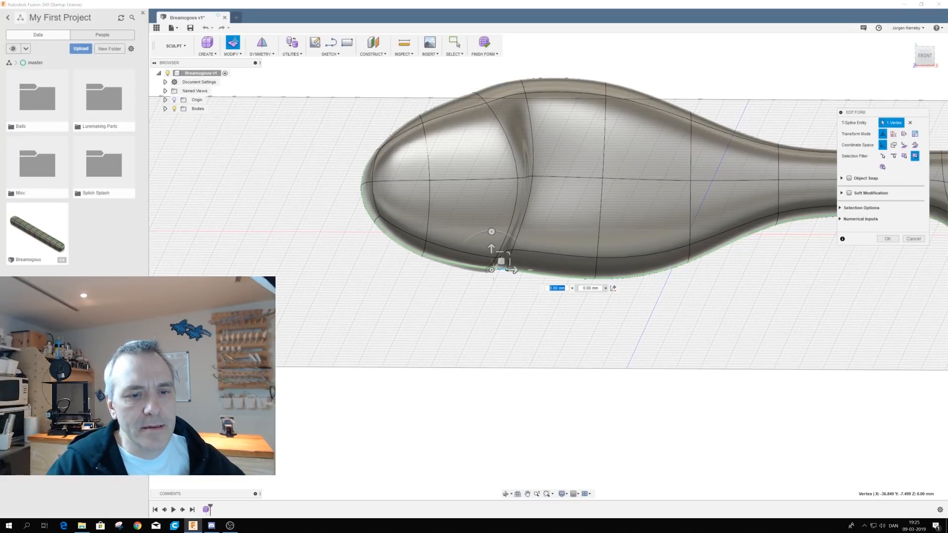
middle_click_drag(669, 225, 563, 264)
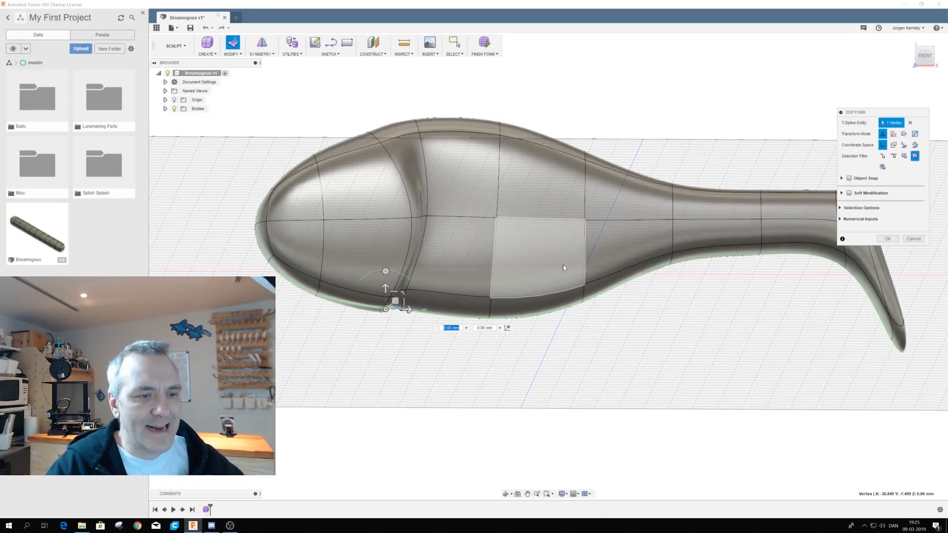
left_click(574, 494)
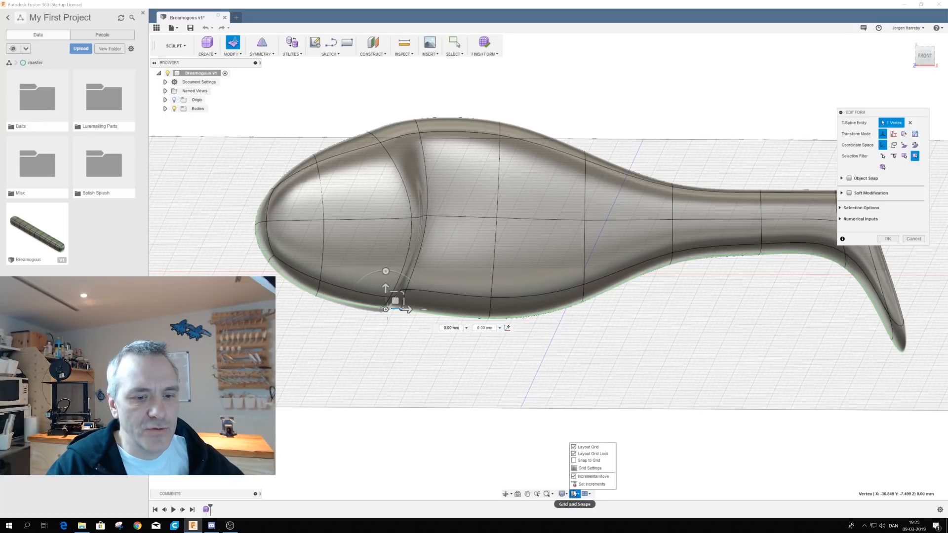
left_click(582, 447)
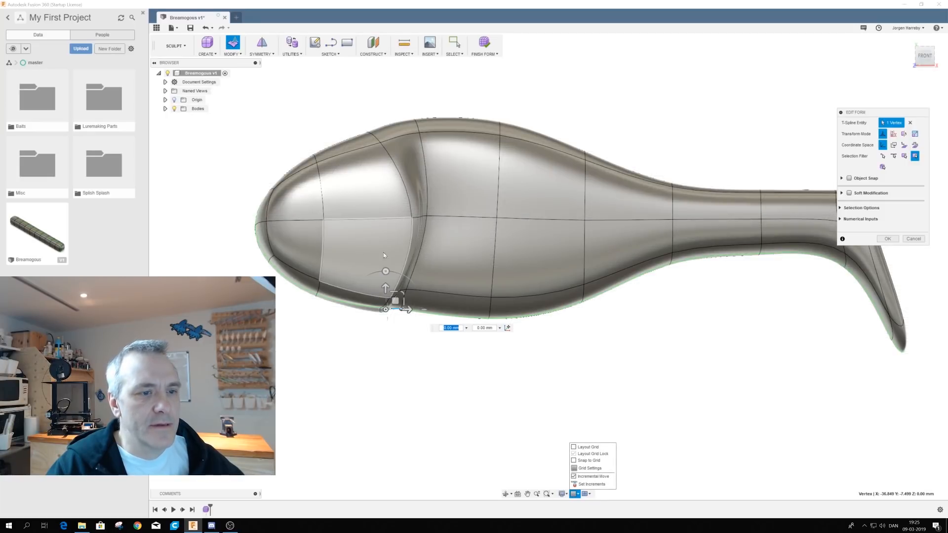
left_click(429, 360)
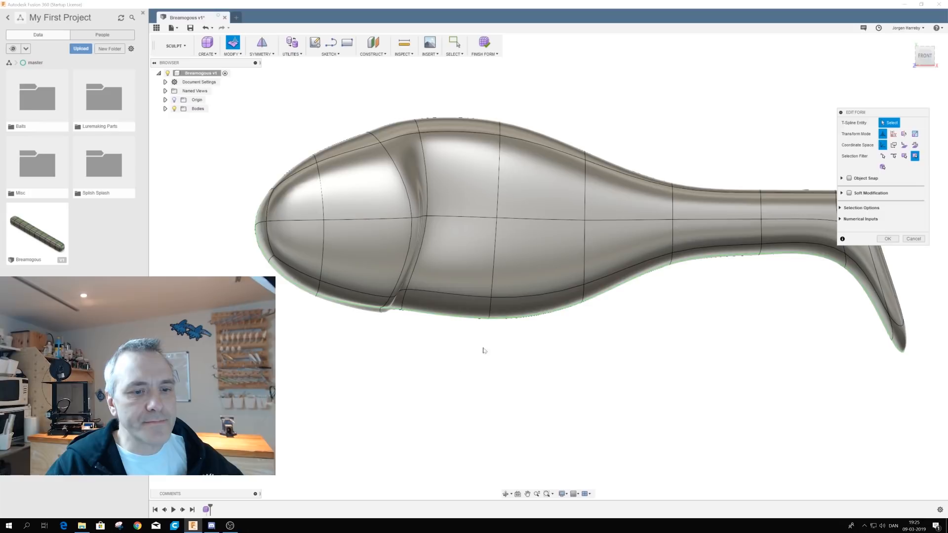
Step: Narrow the tail section by moving the four side faces just ahead of the paddle 6 mm inward
scroll(533, 323, "down", 1)
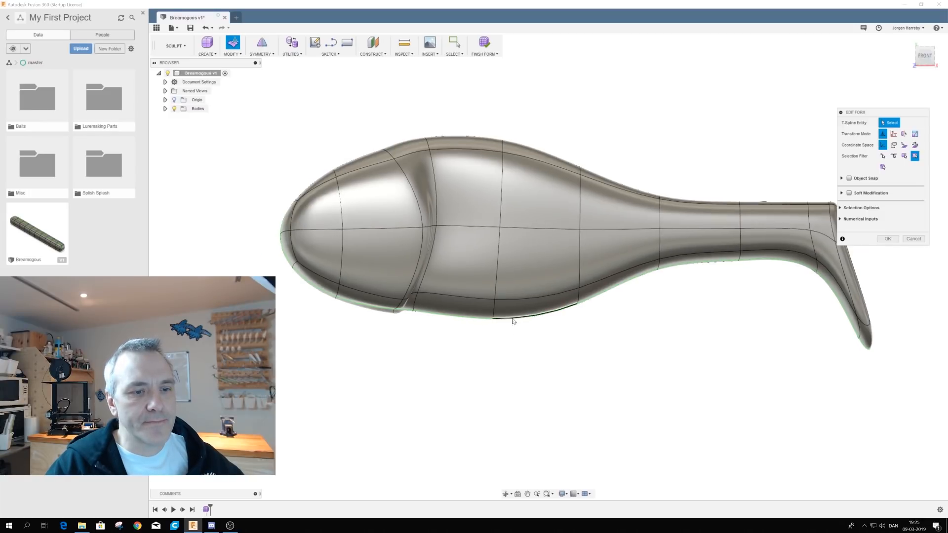
middle_click_drag(512, 337, 514, 341, "shift")
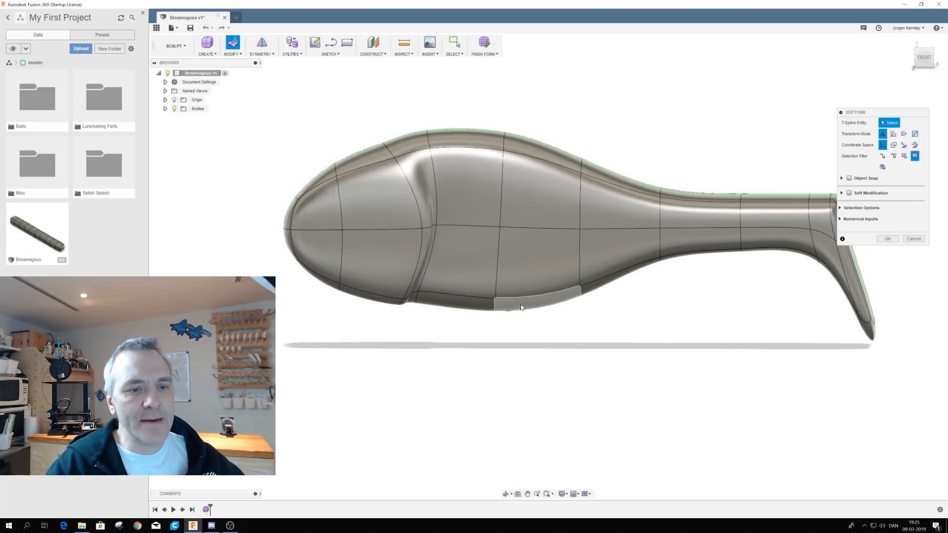
left_click(926, 50)
left_click(925, 51)
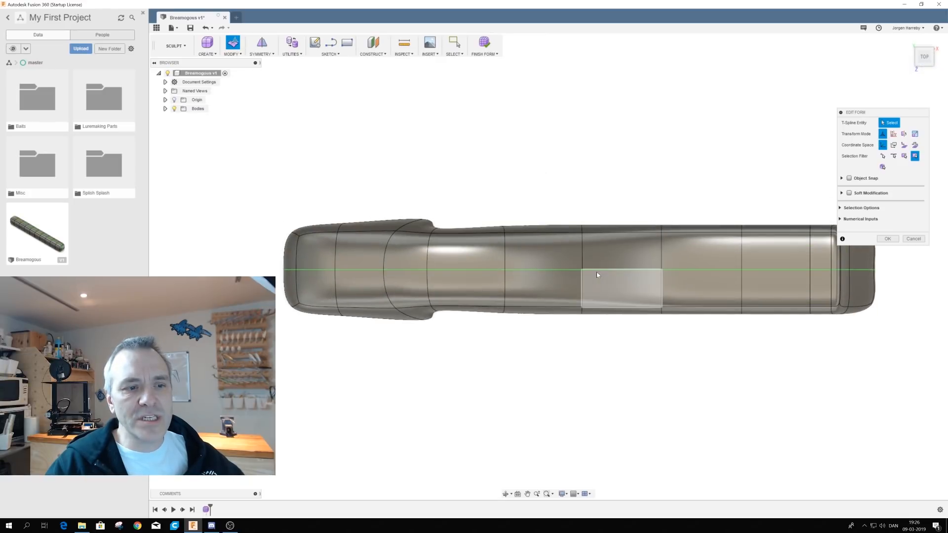
scroll(444, 197, "down", 1)
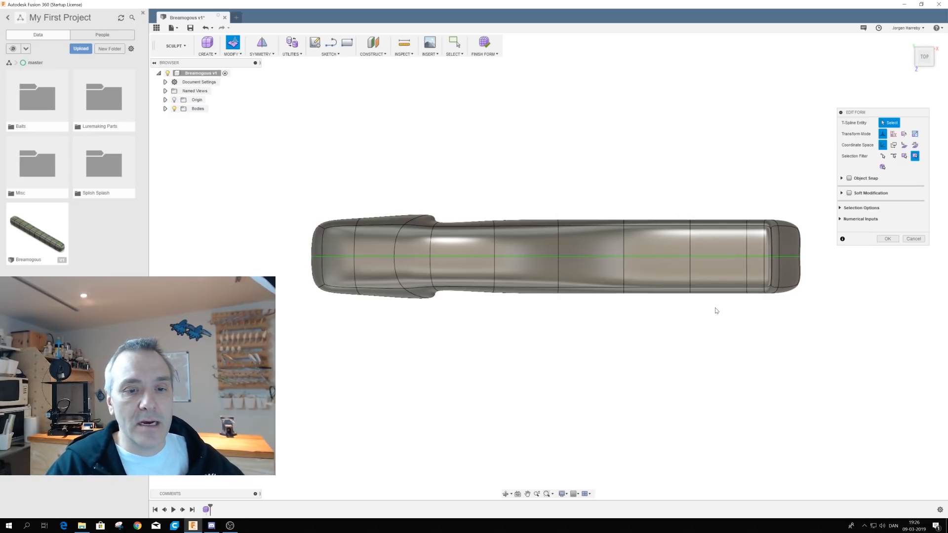
middle_click_drag(661, 346, 647, 309, "shift")
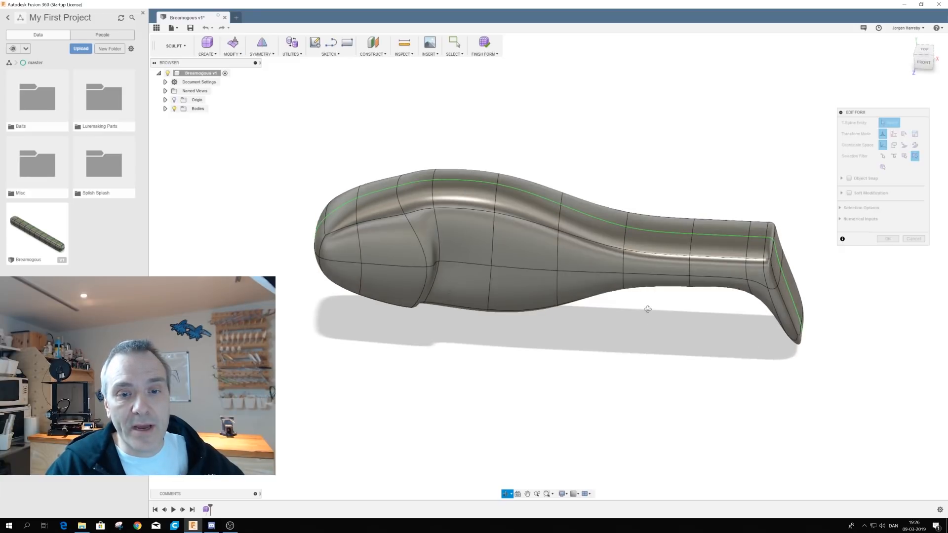
left_click(640, 262)
left_click(720, 268, "ctrl")
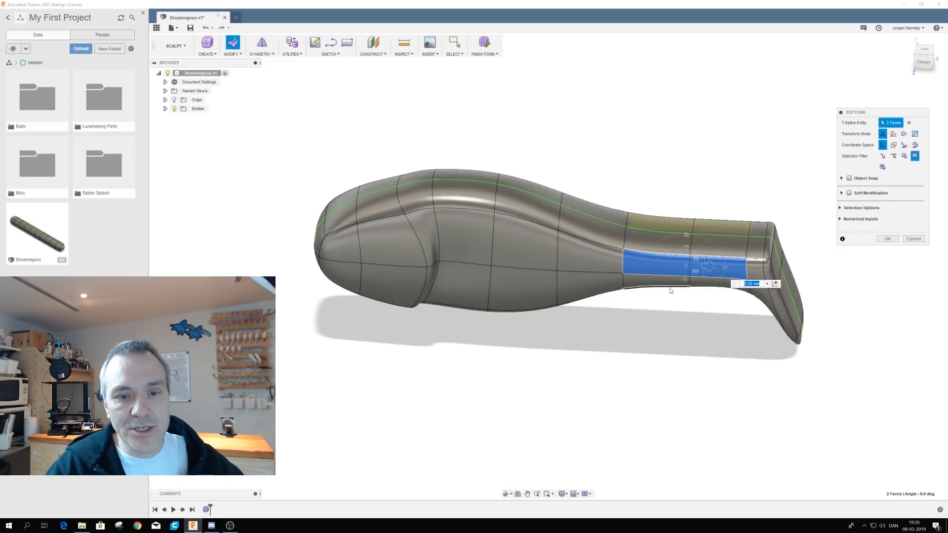
left_click(662, 283, "ctrl")
left_click(702, 282, "ctrl")
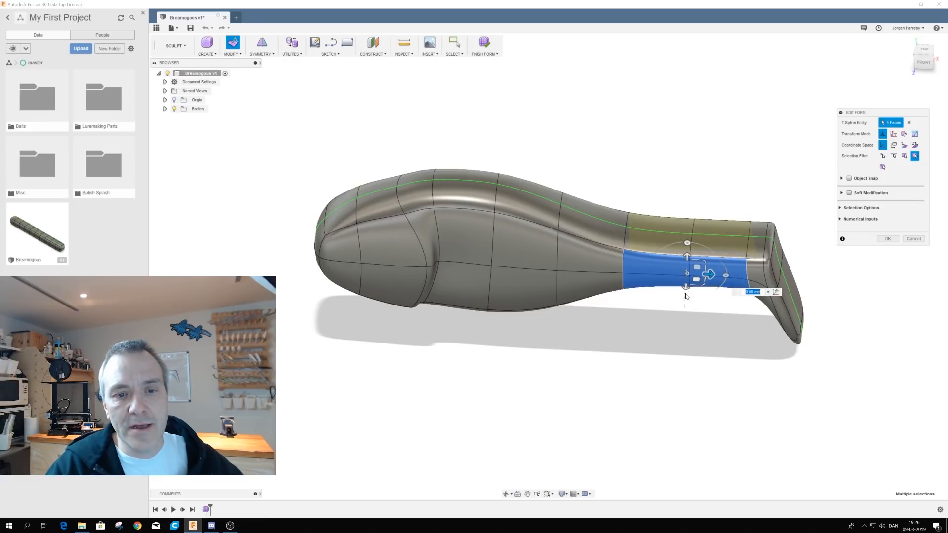
middle_click_drag(668, 307, 659, 346, "shift")
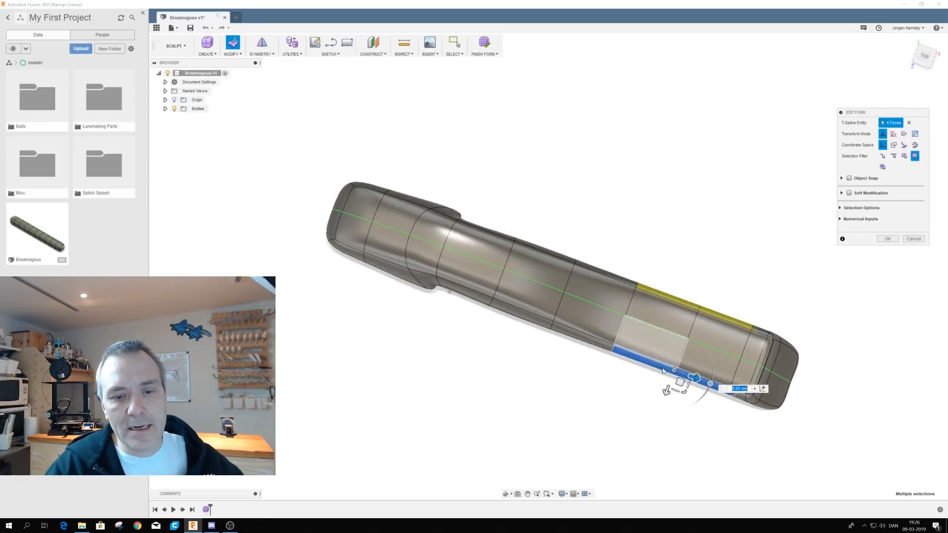
left_click_drag(668, 391, 673, 372)
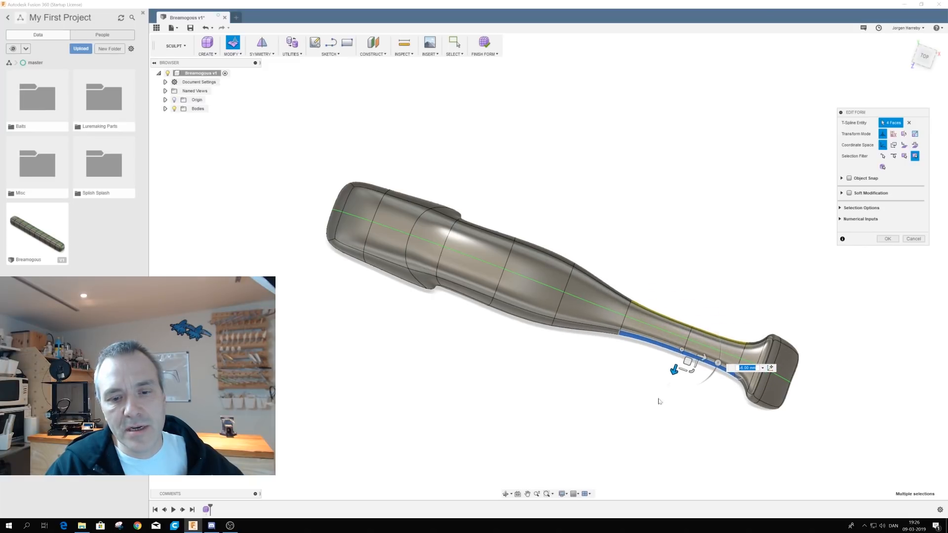
left_click(924, 56)
left_click(694, 354)
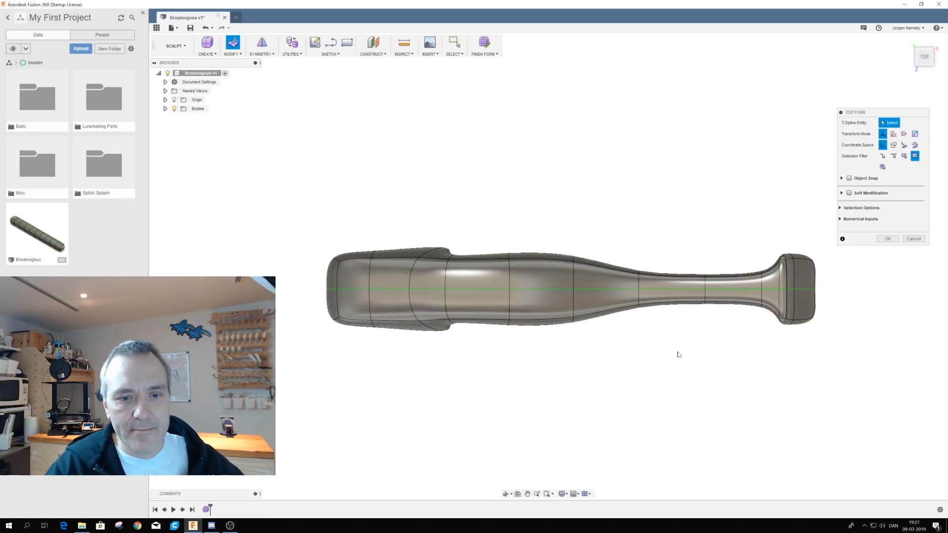
Step: Inspect the narrowed tail section from several angles and examine the head's outline from above
scroll(662, 365, "down", 2)
middle_click_drag(642, 366, 620, 308, "shift")
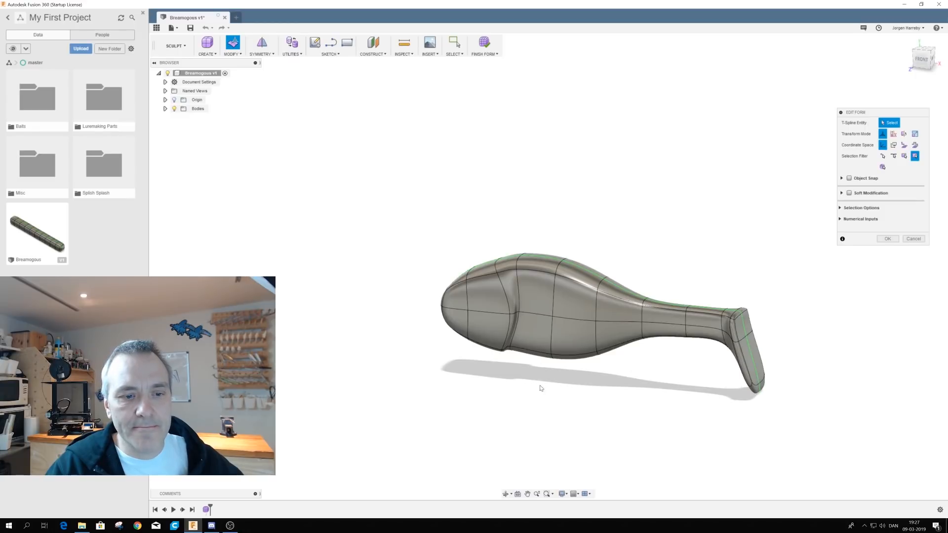
middle_click_drag(494, 376, 479, 416, "shift")
middle_click_drag(651, 389, 676, 346)
left_click(924, 55)
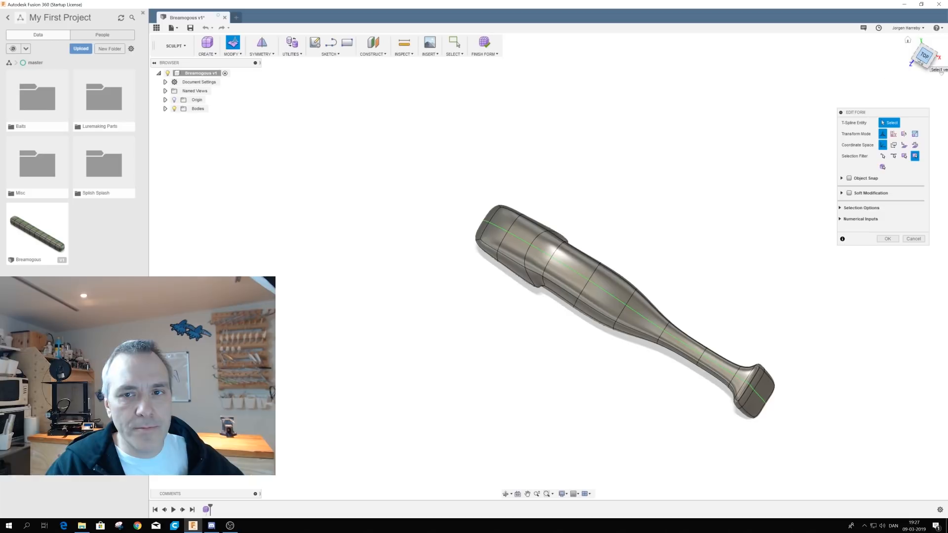
scroll(494, 269, "up", 3)
scroll(503, 274, "up", 5)
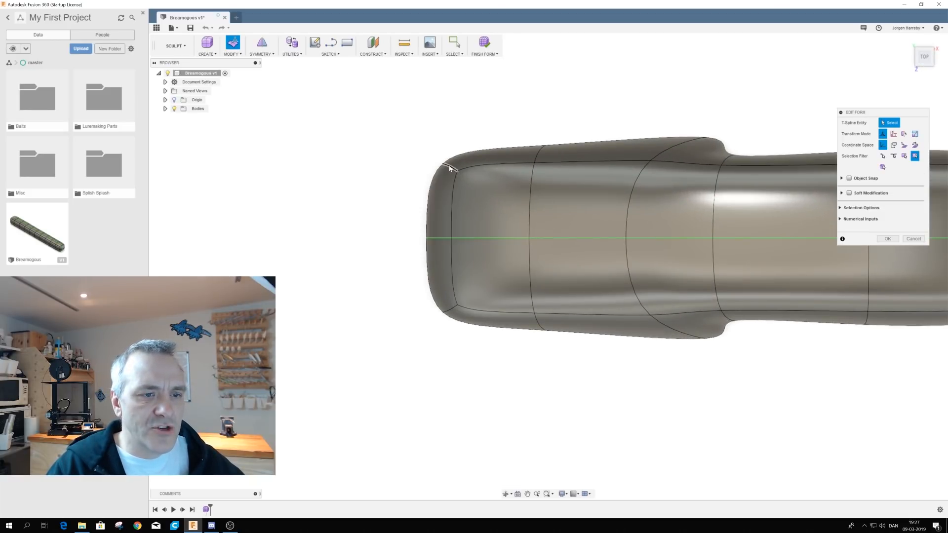
Step: Round the nose by moving the two vertical edges at the head's front corner inward and back toward the body
left_click(450, 168)
middle_click_drag(486, 248, 589, 217, "shift")
middle_click_drag(615, 277, 456, 243, "shift")
left_click(450, 242)
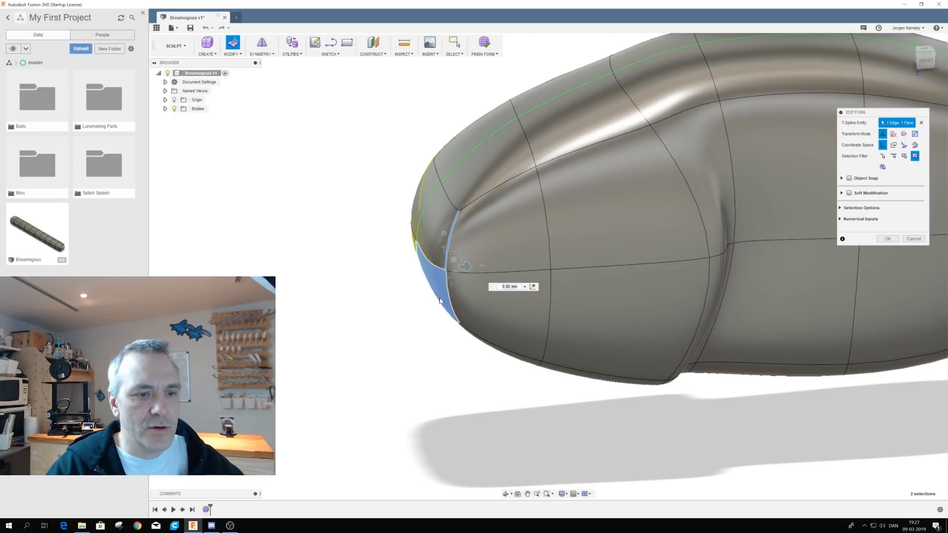
left_click(449, 300, "ctrl")
middle_click_drag(586, 190, 519, 296)
left_click_drag(468, 305, 500, 269)
scroll(607, 269, "down", 2)
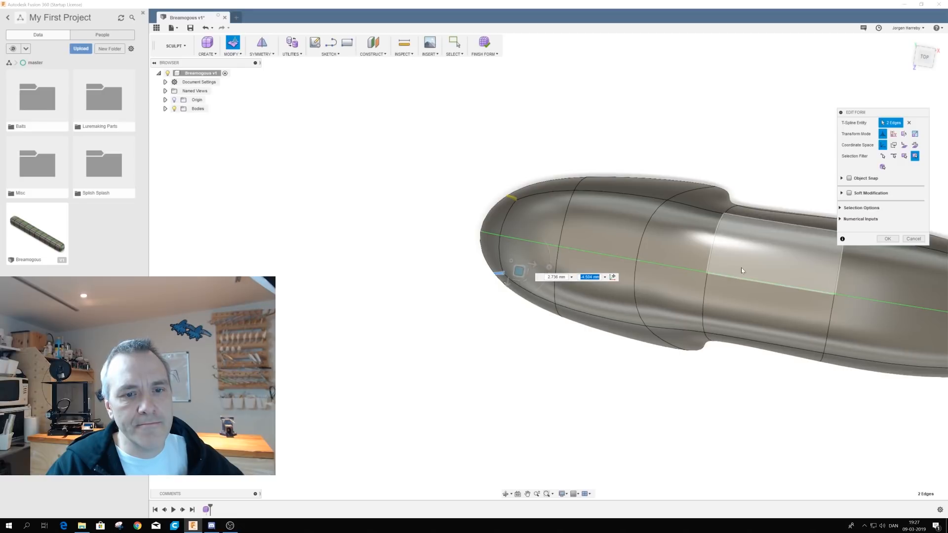
Step: Slim the tail section further by moving its four side faces 2 mm inward, then clear the selection
middle_click_drag(739, 268, 589, 239, "shift")
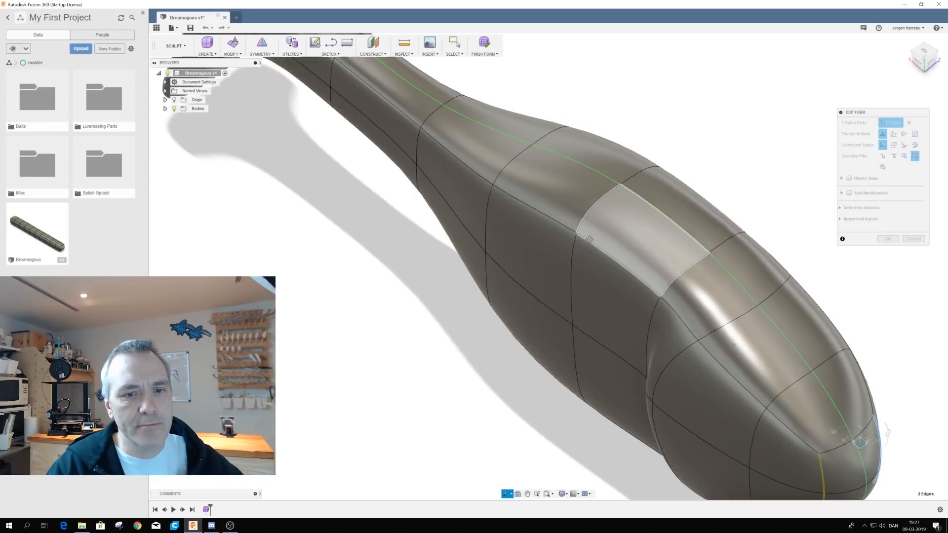
left_click(925, 52)
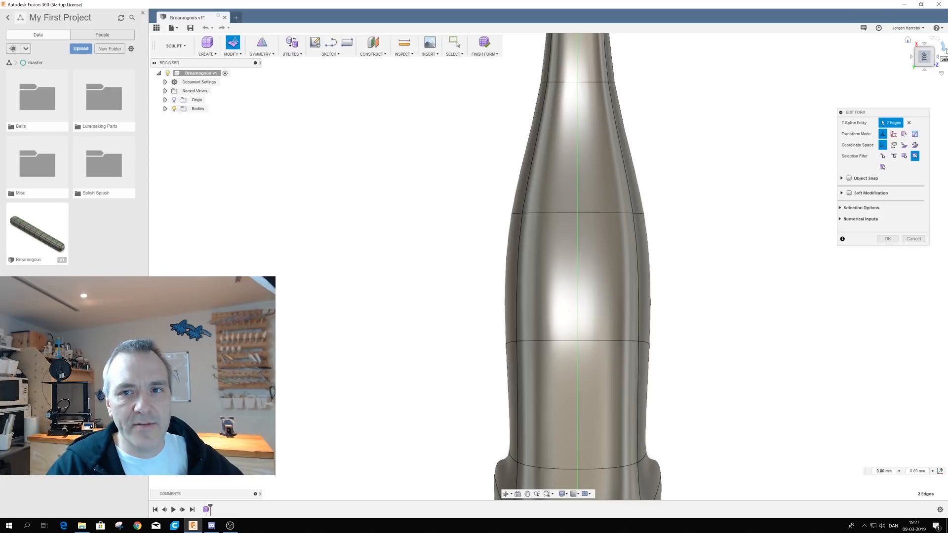
left_click(944, 49)
scroll(644, 182, "down", 3)
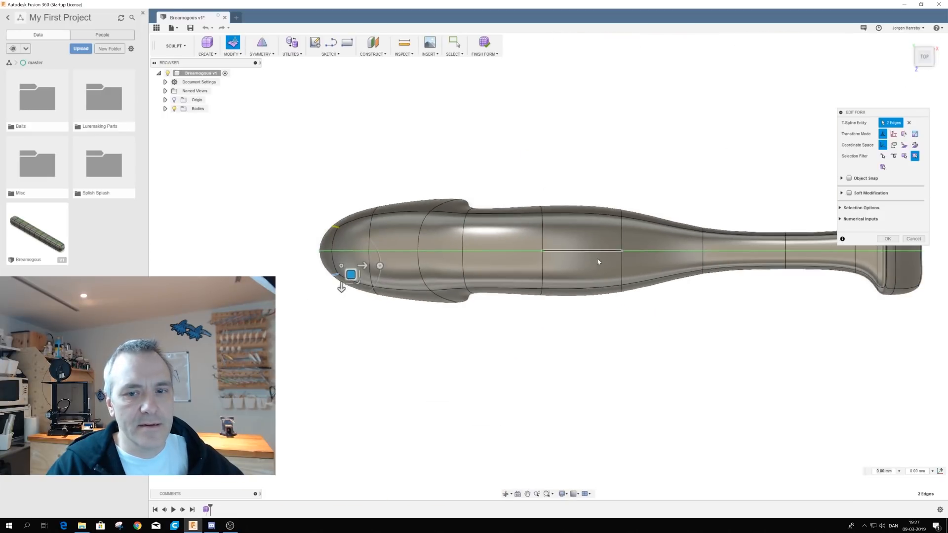
middle_click_drag(603, 264, 561, 252)
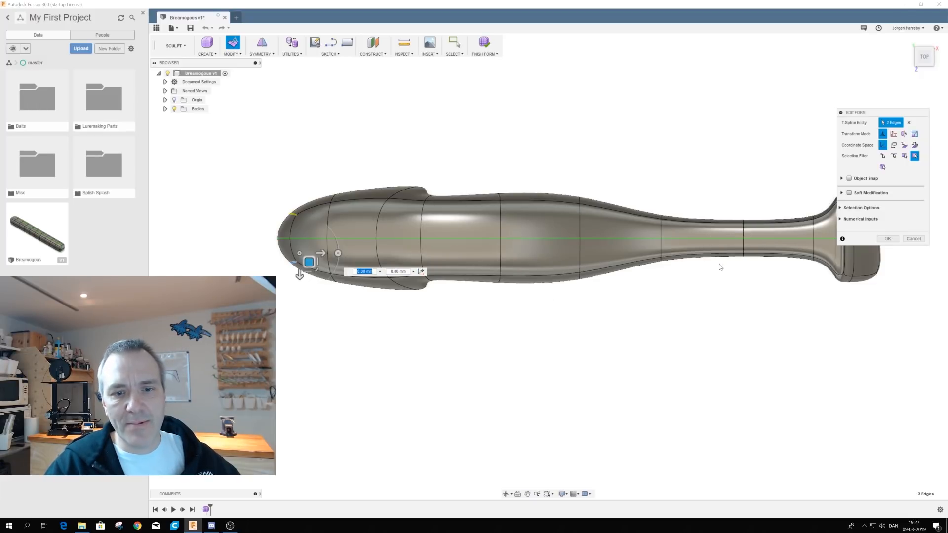
middle_click_drag(624, 310, 622, 275, "shift")
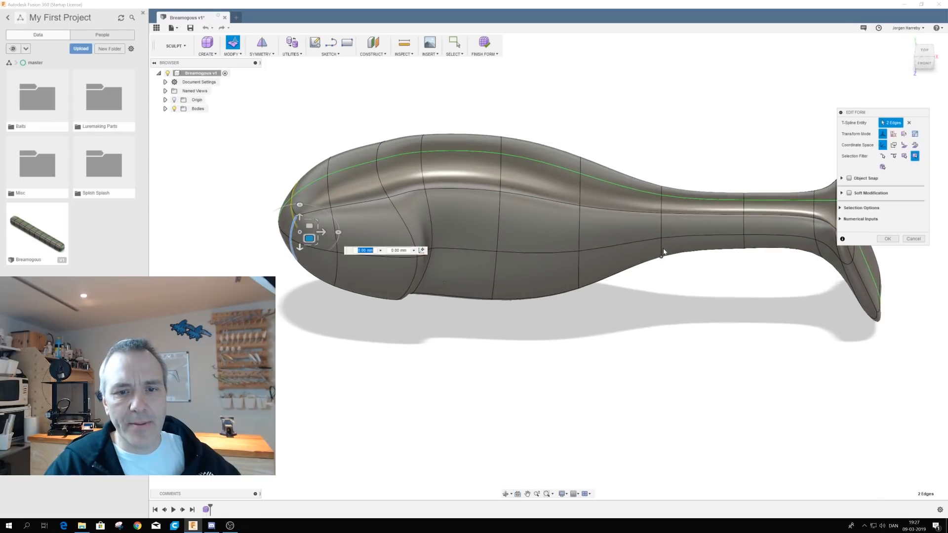
left_click(691, 234)
left_click(757, 227, "ctrl")
left_click(723, 244, "ctrl")
left_click(754, 245, "ctrl")
middle_click_drag(640, 135, 561, 165, "shift")
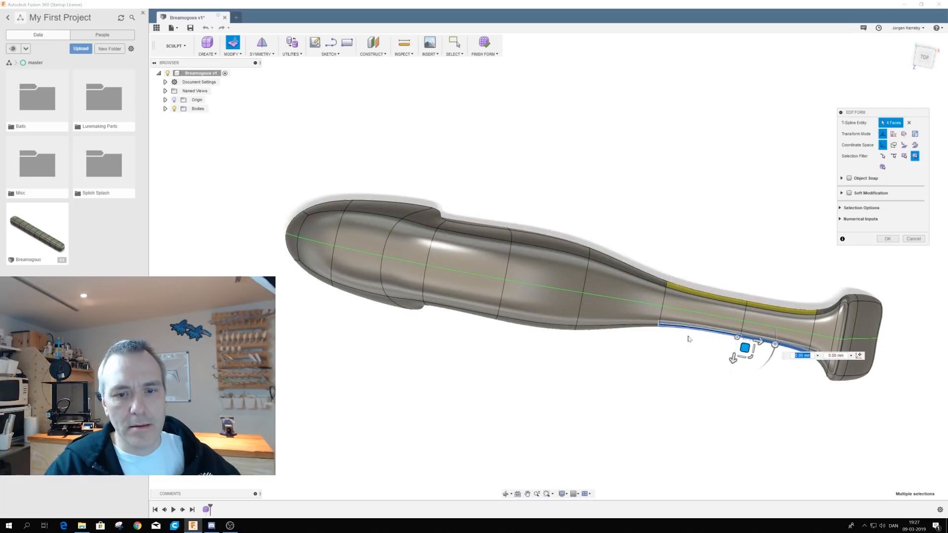
left_click_drag(733, 358, 734, 349)
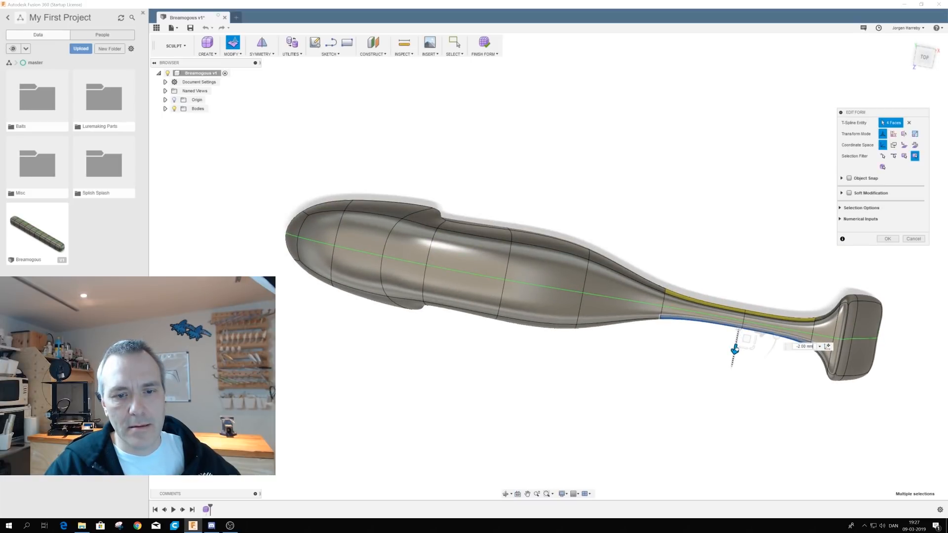
left_click(619, 197)
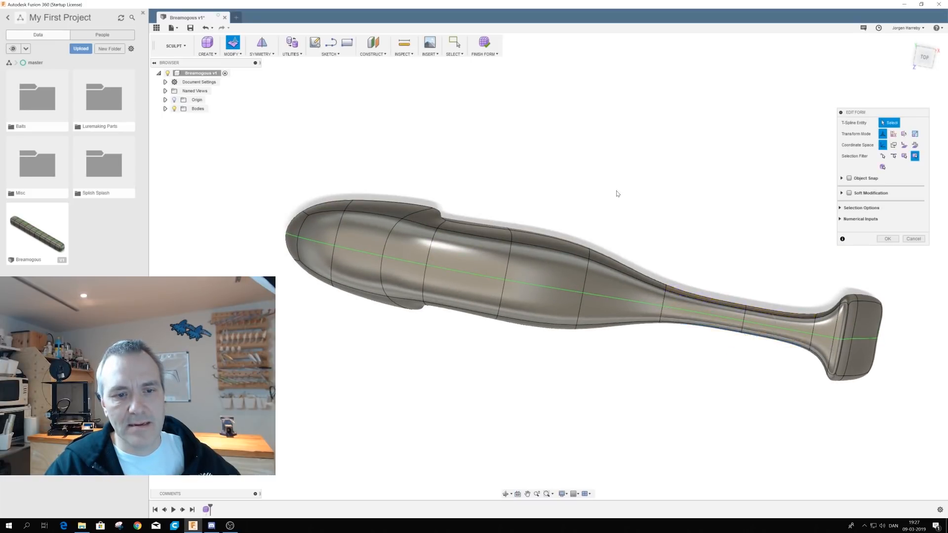
Step: Widen the lower part of the tail paddle by moving its lower corner edge outward and slightly upward
middle_click_drag(570, 362, 522, 315, "shift")
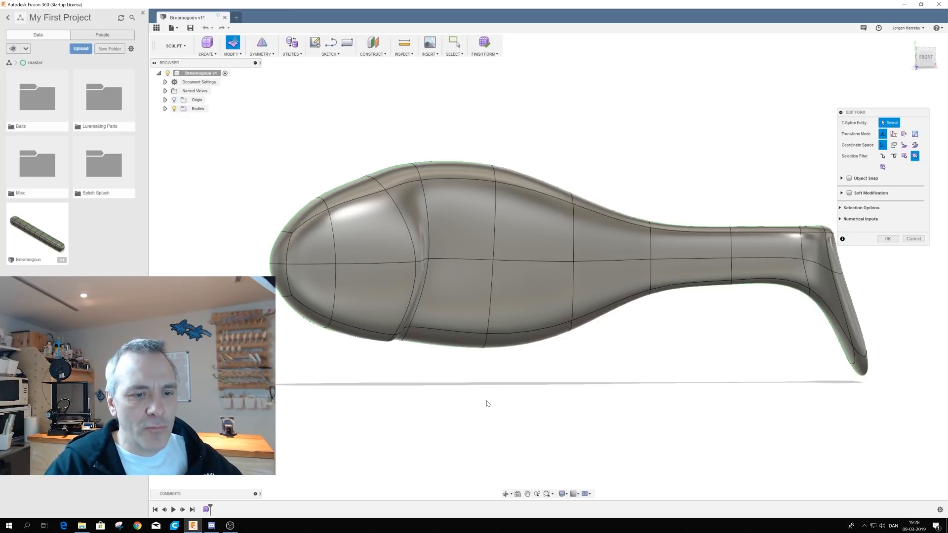
middle_click_drag(483, 396, 584, 391, "shift")
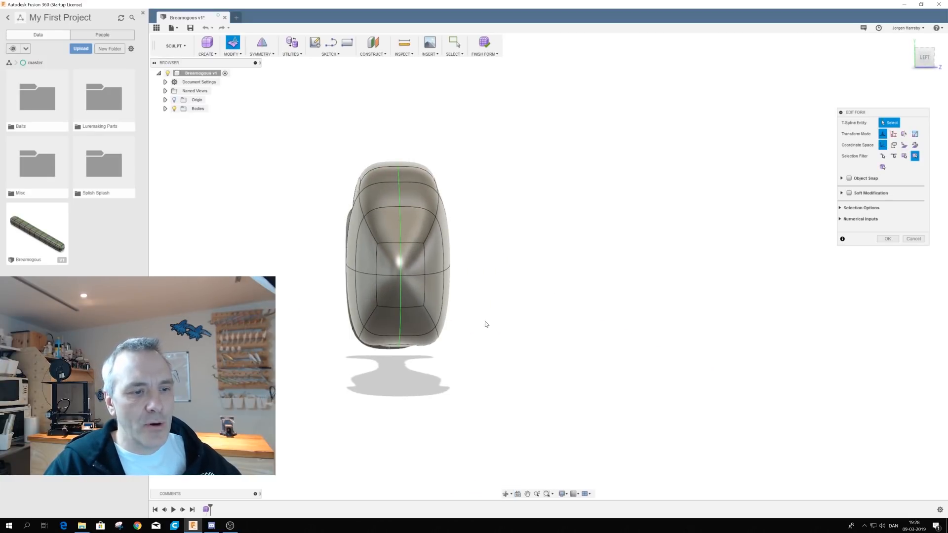
middle_click_drag(510, 332, 402, 326, "shift")
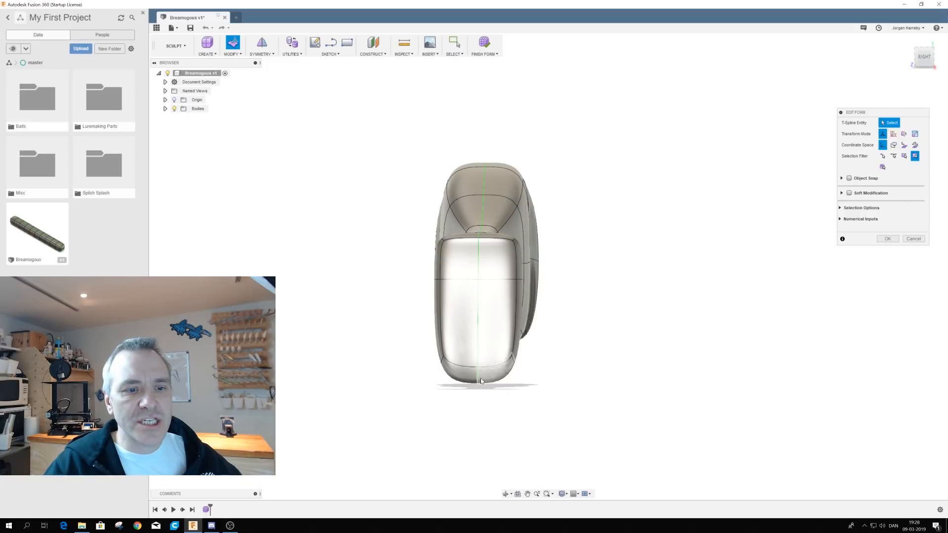
left_click(442, 363)
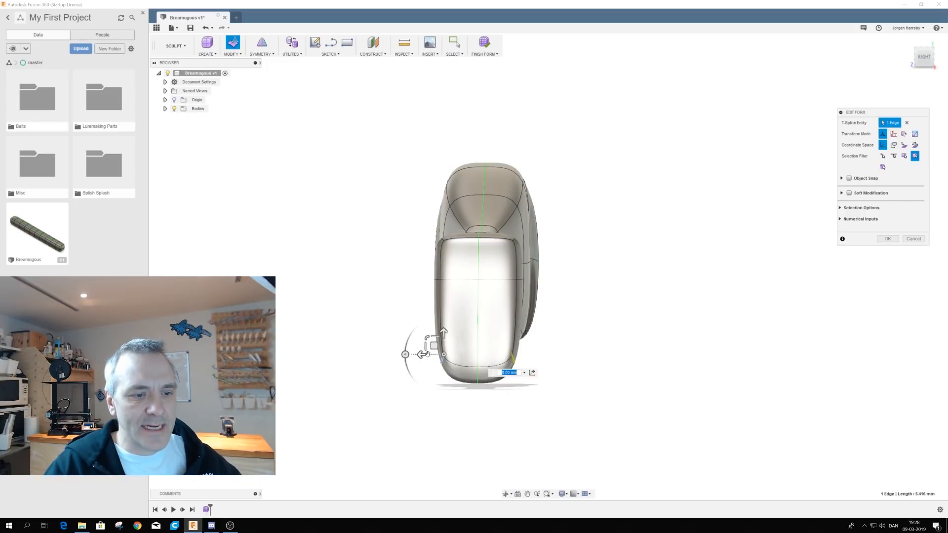
left_click_drag(433, 345, 403, 327)
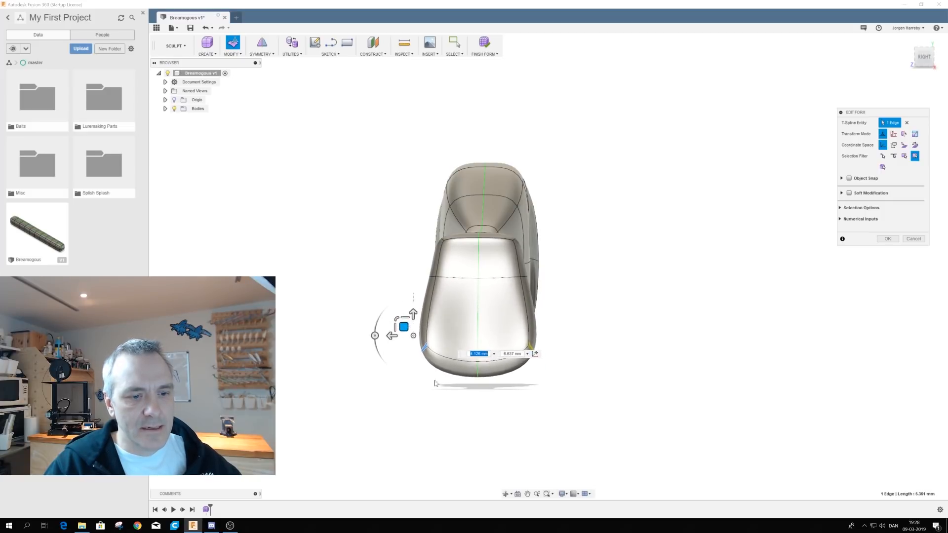
Step: Round the paddle's lower end by moving its bottom edge on the symmetry line downward
left_click(480, 372)
left_click(478, 374)
left_click_drag(475, 360, 467, 378)
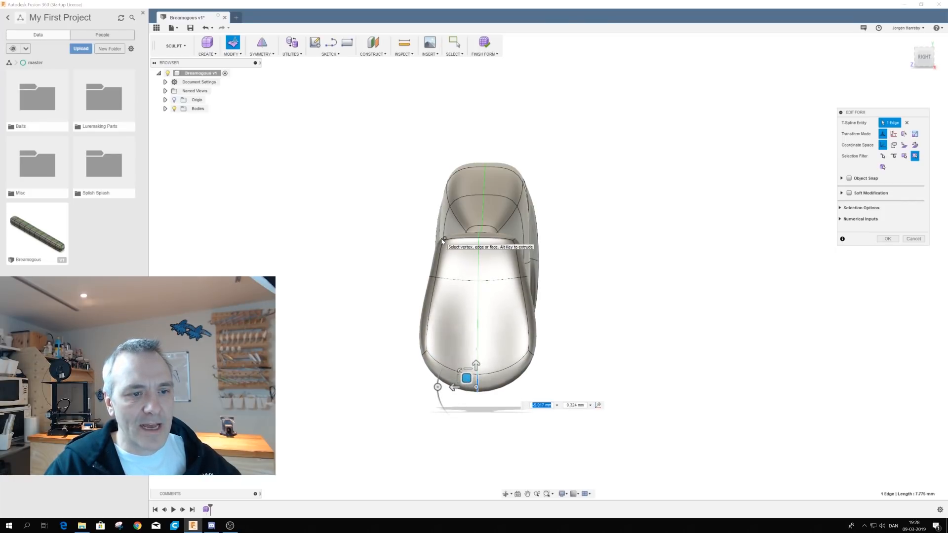
Step: Narrow the top of the tail paddle by moving its upper corner edge inward toward the symmetry line
scroll(435, 298, "up", 3)
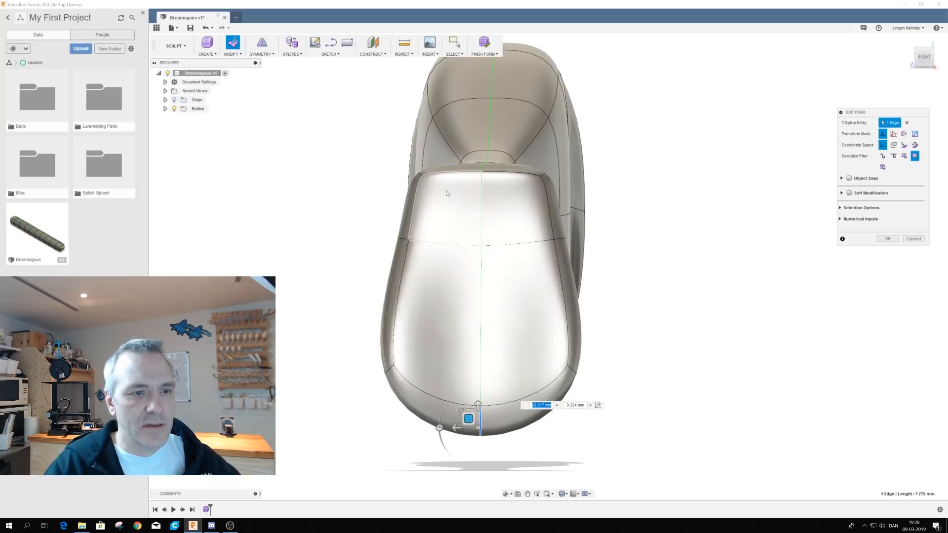
left_click(421, 177)
left_click_drag(425, 179, 459, 179)
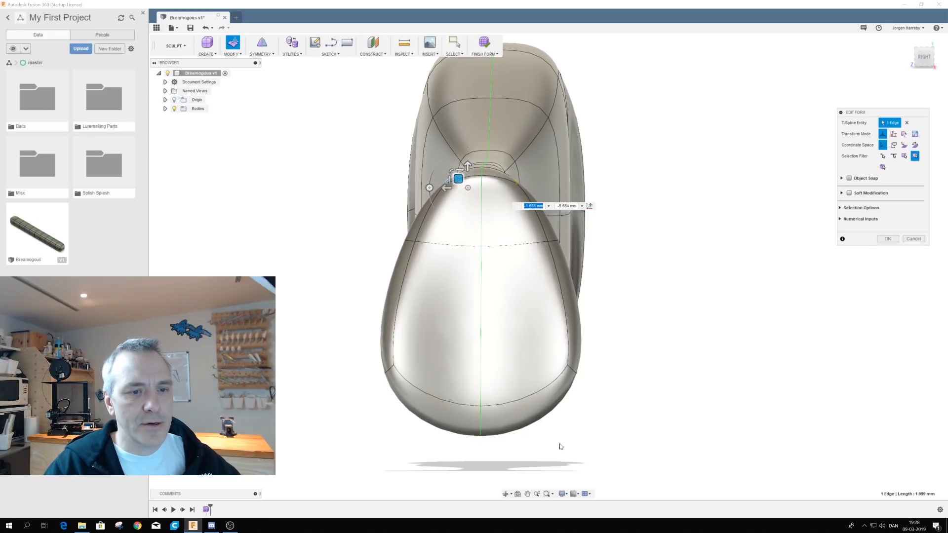
Step: Examine the reshaped paddle against the body from the head end and oblique angles
middle_click_drag(548, 276, 526, 275, "shift")
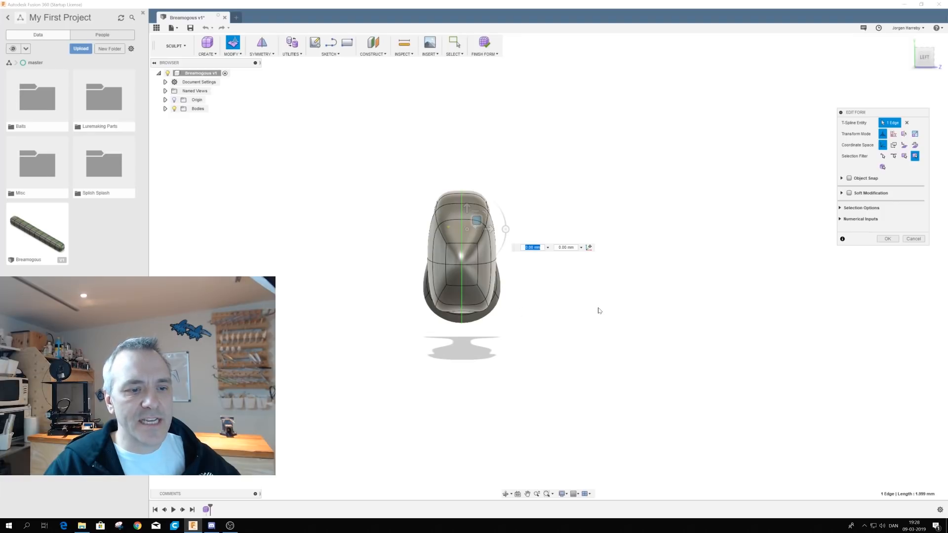
middle_click_drag(597, 309, 535, 300, "shift")
middle_click_drag(556, 267, 623, 289, "shift")
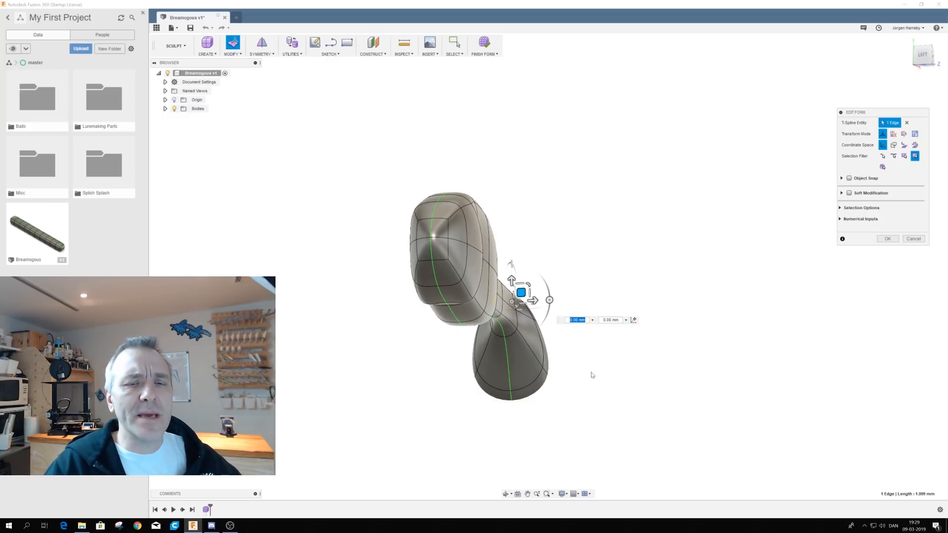
scroll(566, 383, "down", 2)
middle_click_drag(566, 385, 588, 407, "shift")
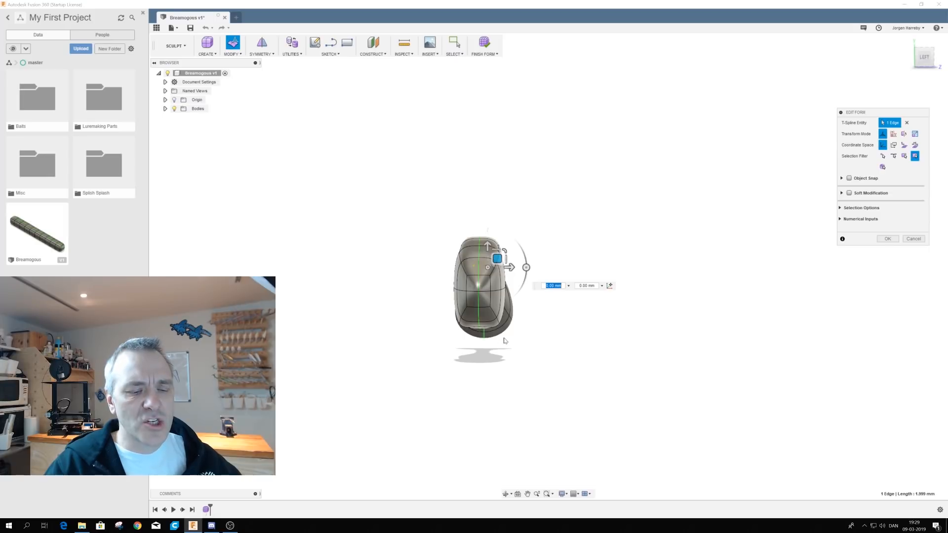
scroll(512, 354, "up", 3)
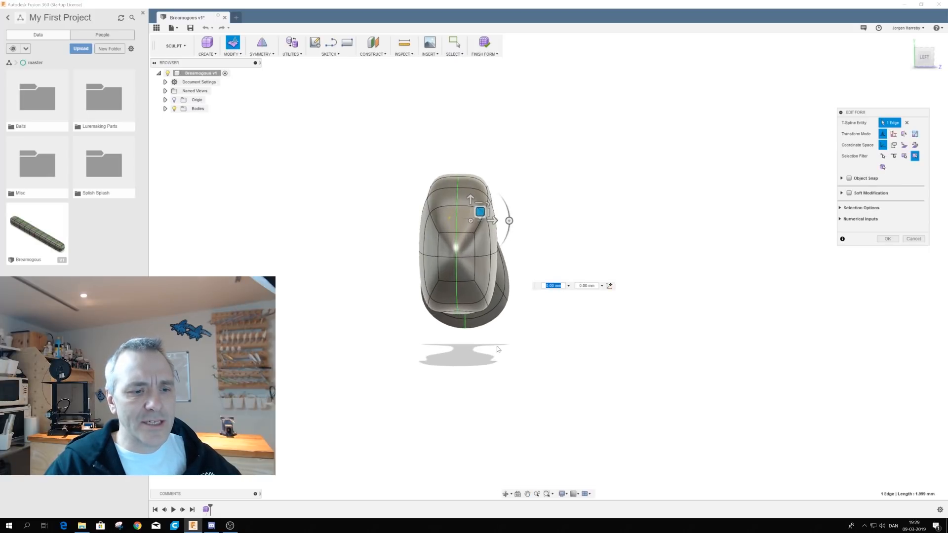
middle_click_drag(542, 337, 530, 338, "shift")
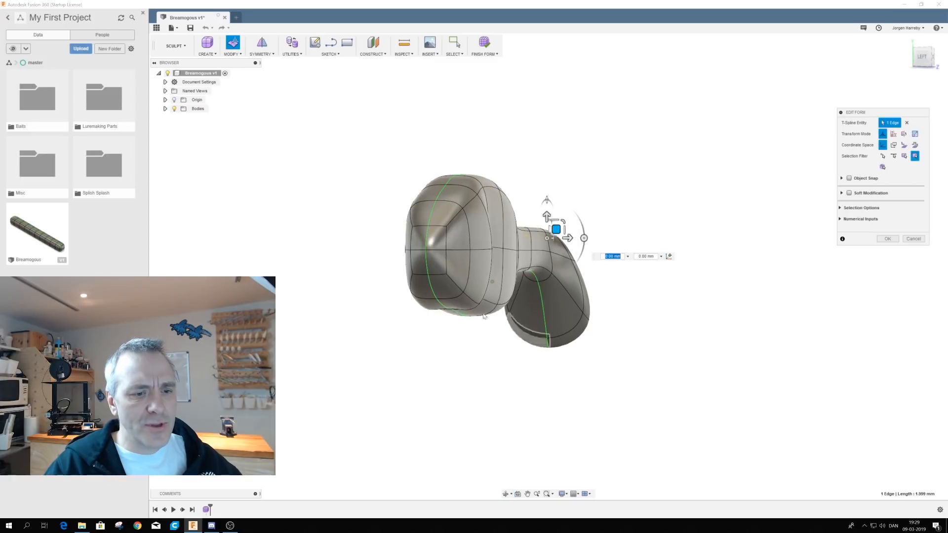
Step: Narrow the belly by moving the row of lower side edges from the head to the tail 2 mm inward
left_click(455, 285)
middle_click_drag(455, 285, 466, 334, "shift")
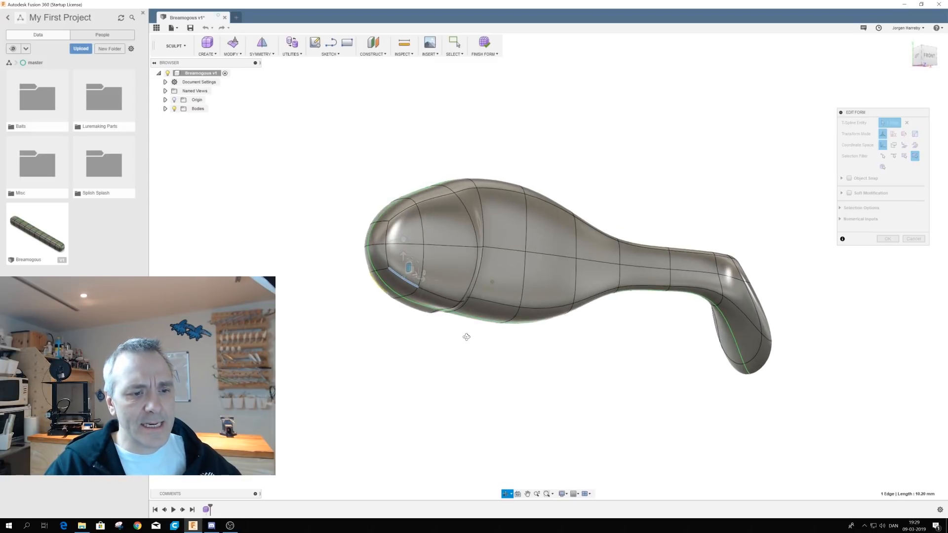
left_click(443, 301, "shift")
middle_click_drag(443, 301, 457, 337, "shift")
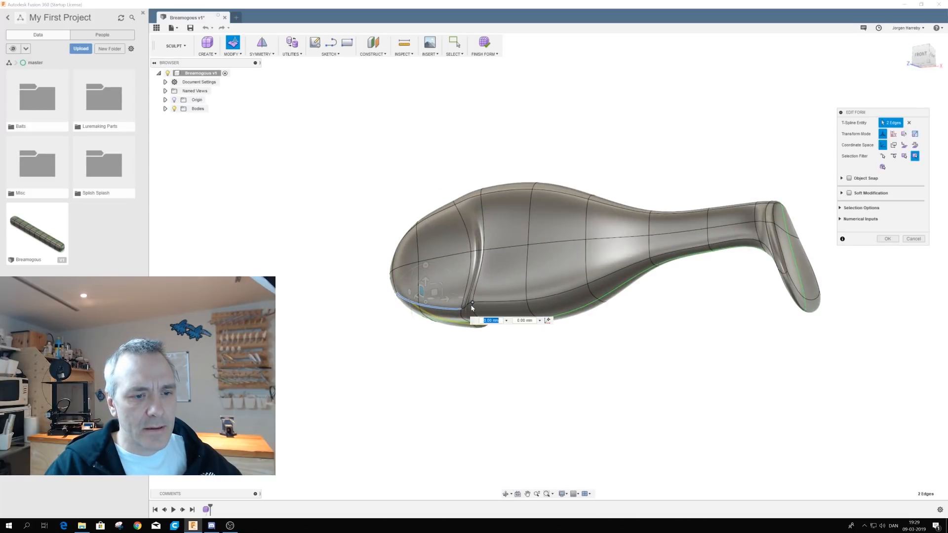
left_click(494, 302, "shift")
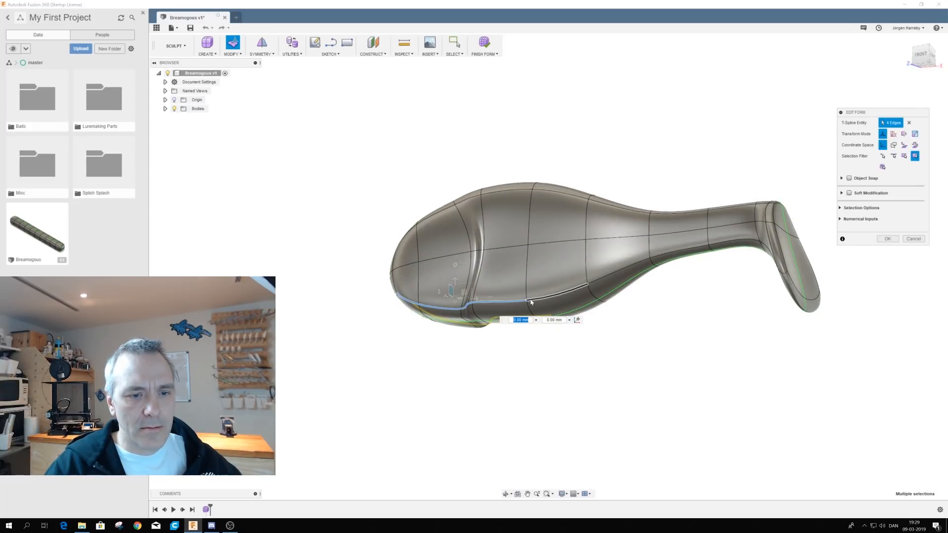
left_click(556, 297, "shift")
left_click(588, 285, "shift")
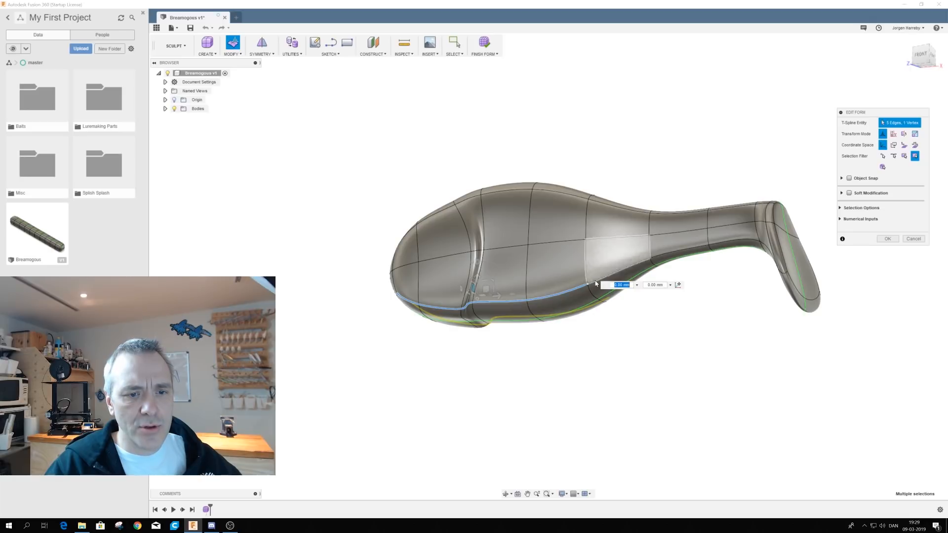
left_click(641, 264, "shift")
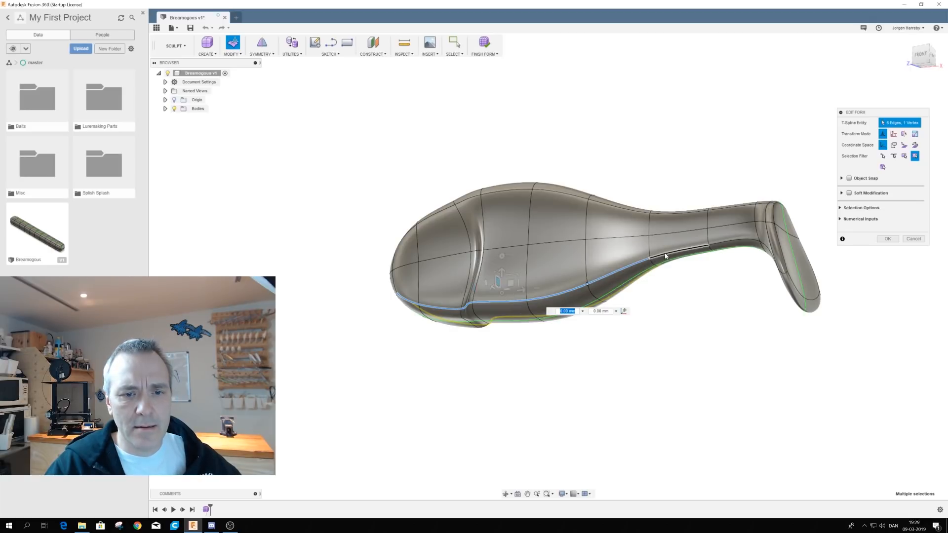
left_click(665, 256, "shift")
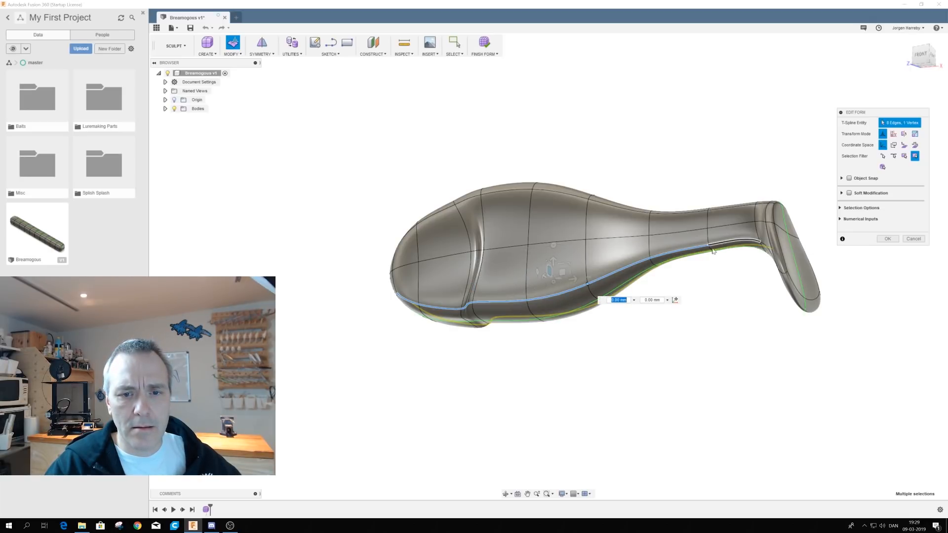
middle_click_drag(481, 313, 500, 236)
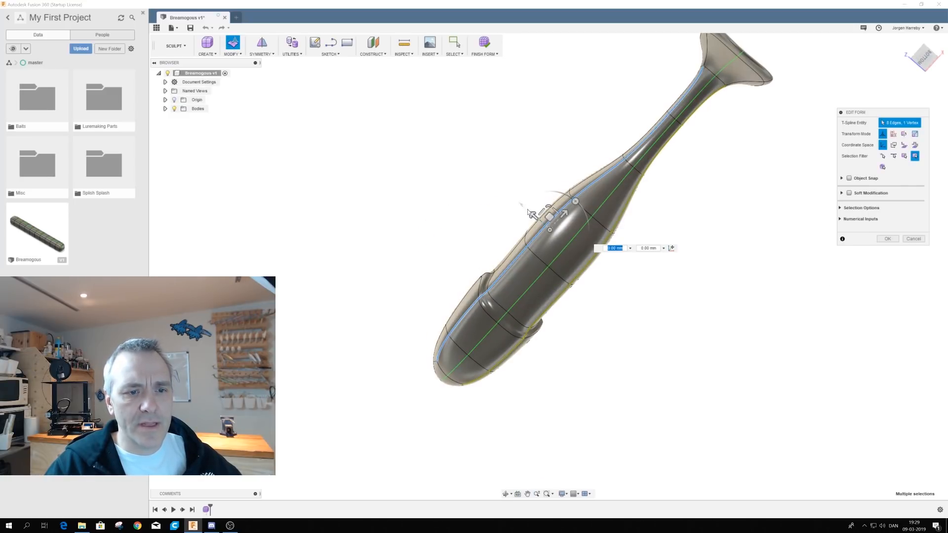
left_click_drag(532, 213, 539, 220)
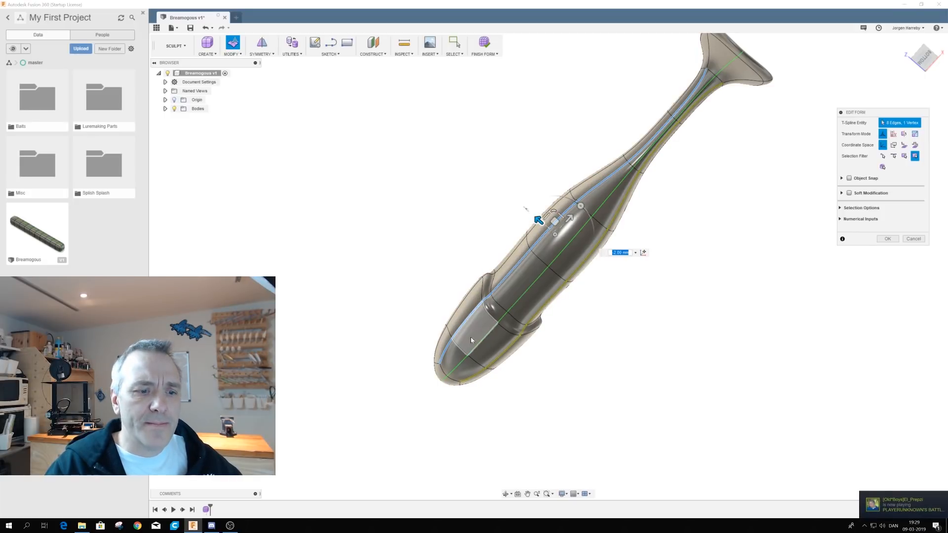
Step: Narrow the back by moving the row of upper side edges from the head to the tail stem slightly inward
middle_click_drag(402, 351, 506, 272, "shift")
left_click(443, 216)
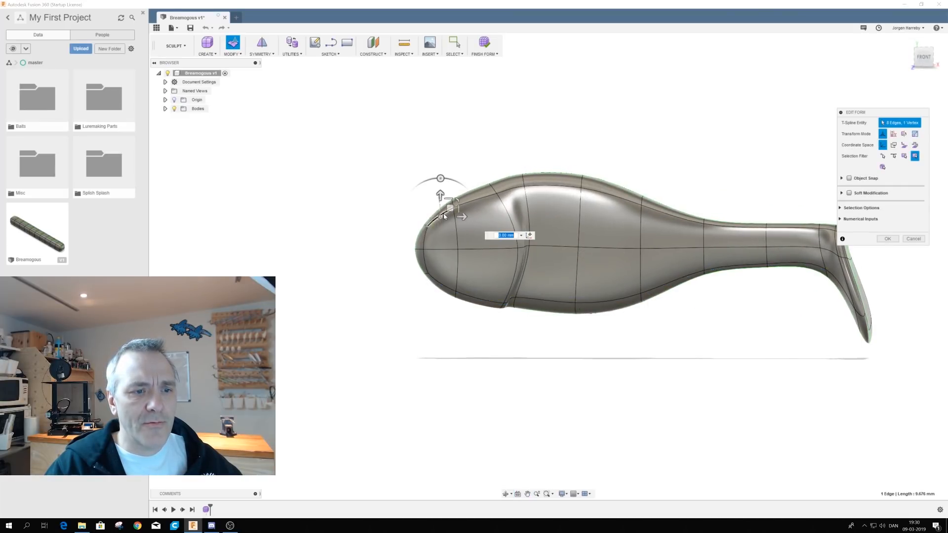
left_click(473, 201, "shift")
left_click(509, 191, "shift")
left_click(551, 189, "shift")
left_click(598, 193, "shift")
left_click(672, 218, "shift")
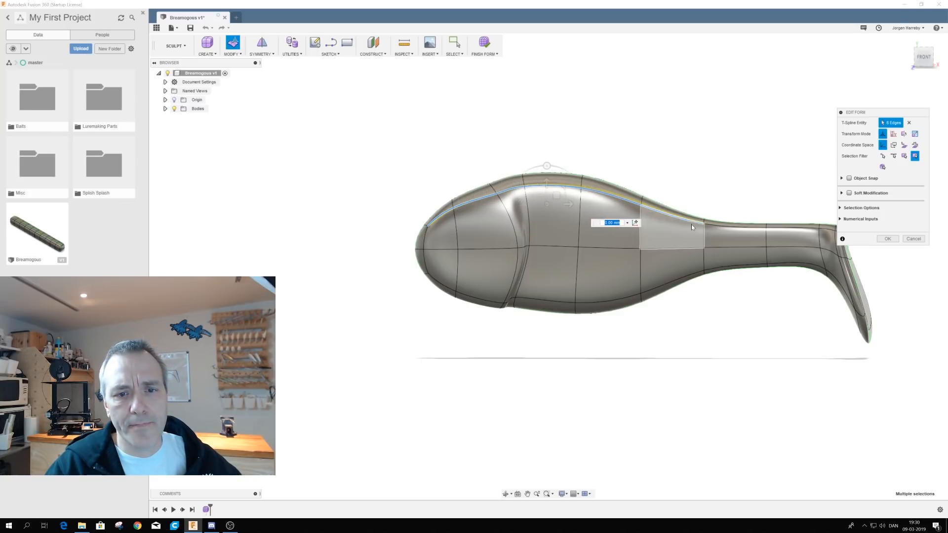
left_click(722, 228, "shift")
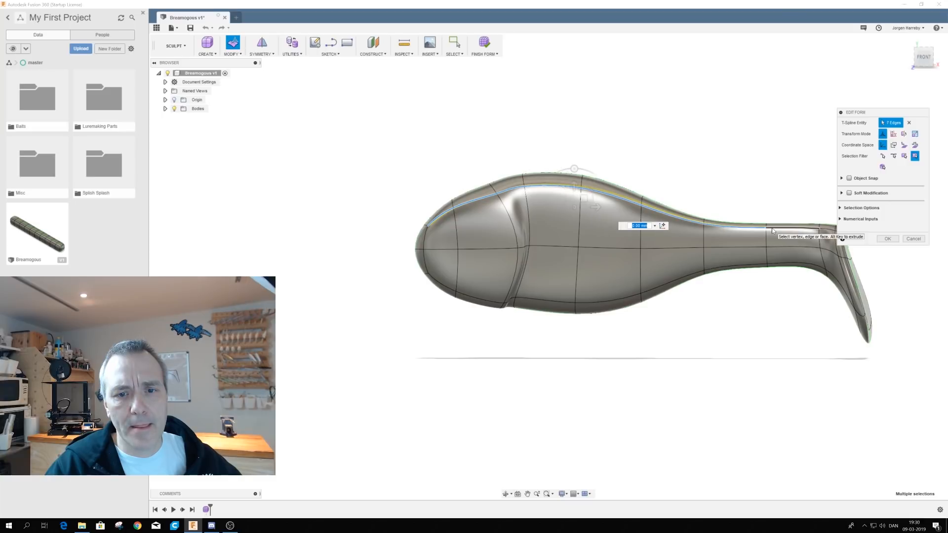
left_click(773, 230, "shift")
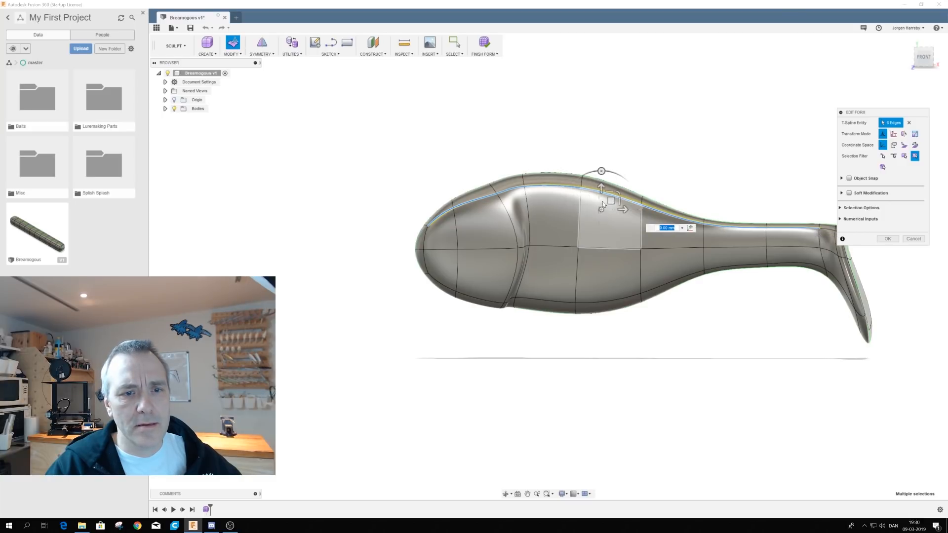
middle_click_drag(558, 242, 572, 210, "shift")
mouse_move(561, 198)
left_mouse_down()
mouse_move(544, 191)
mouse_move(555, 201)
left_mouse_up()
middle_click_drag(539, 294, 513, 292, "shift")
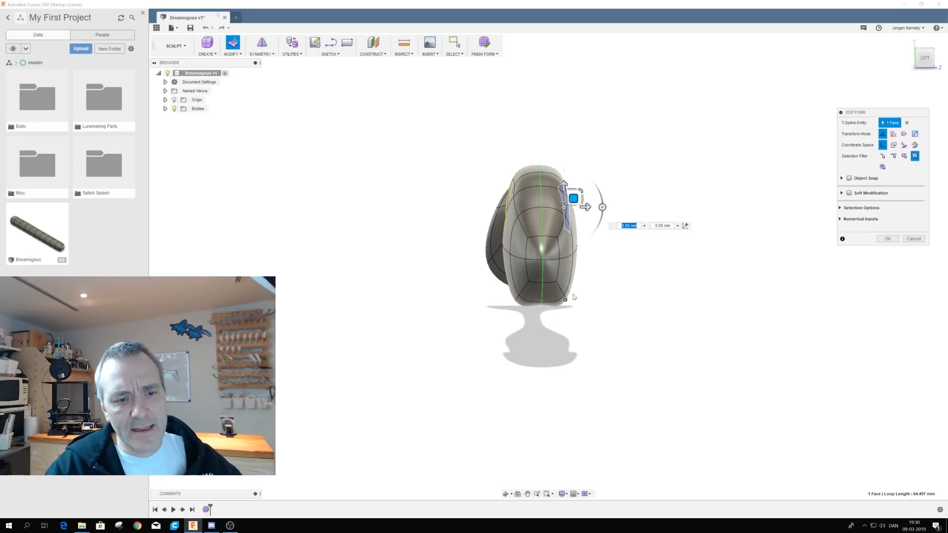
Step: Move the belly edge on the symmetry line just behind the gill flap slightly outward
middle_click_drag(558, 309, 527, 201, "shift")
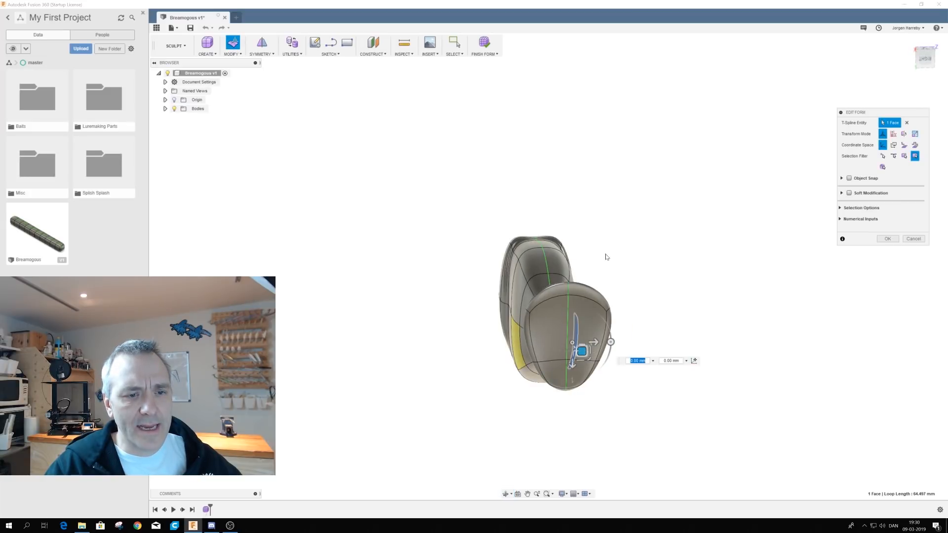
middle_click_drag(636, 256, 551, 292, "shift")
left_click(543, 281)
left_click_drag(542, 287, 542, 282)
middle_click_drag(735, 298, 664, 297, "shift")
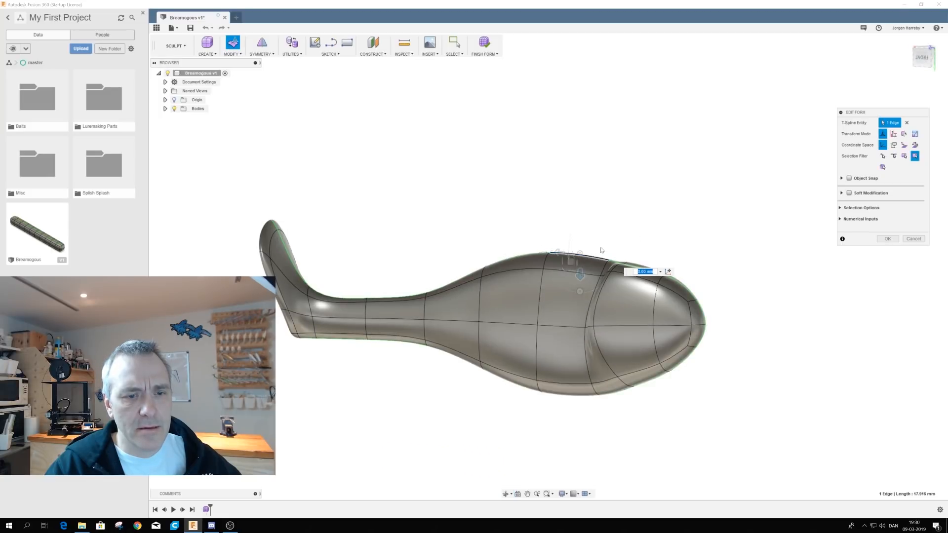
middle_click_drag(582, 219, 559, 308, "shift")
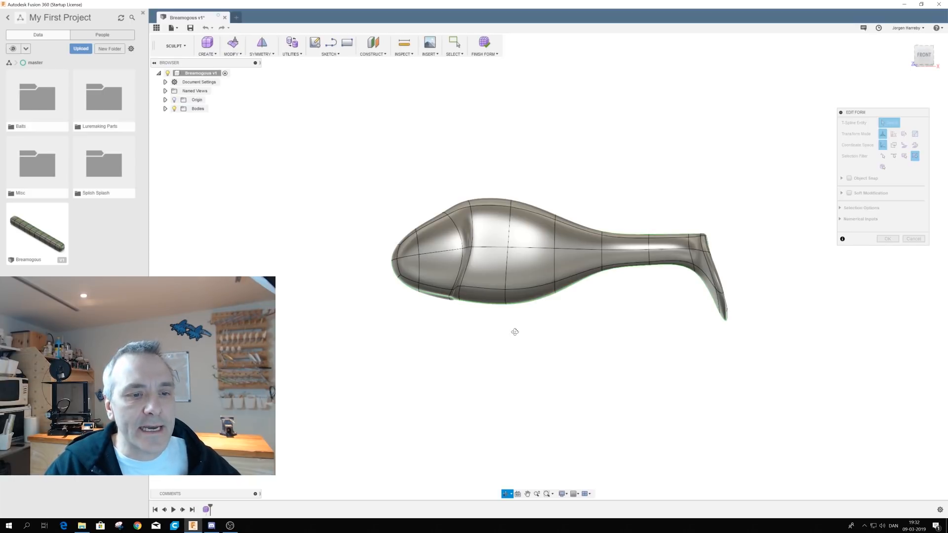
Step: Raise the back behind the head slightly by moving three adjoining T-Spline elements along its upper outline upward
middle_click_drag(514, 332, 512, 341, "shift")
left_click(494, 198)
left_click(512, 150)
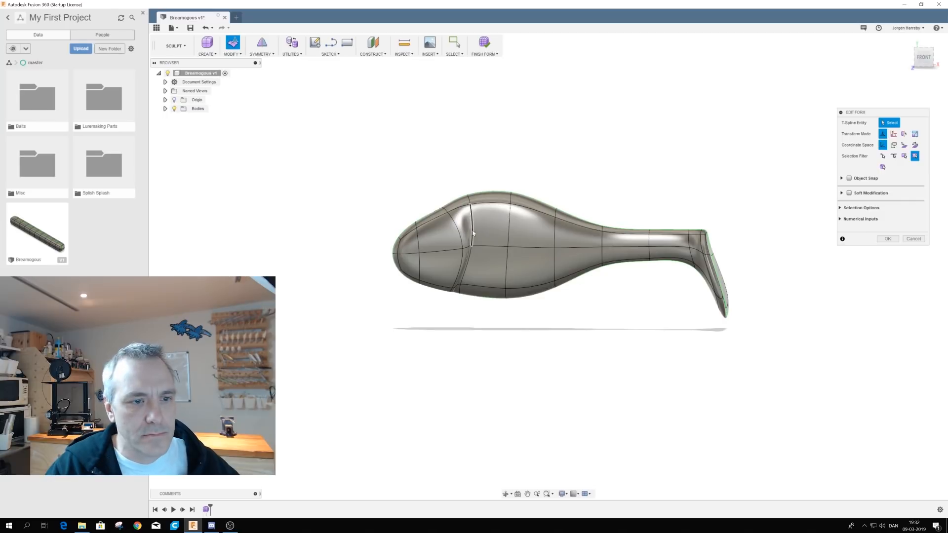
middle_click_drag(497, 277, 476, 252, "shift")
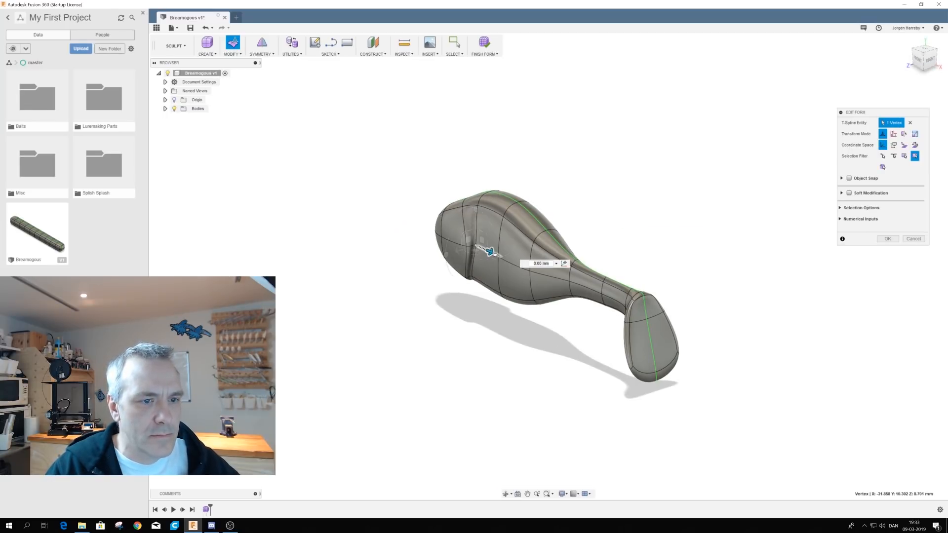
middle_click_drag(396, 321, 538, 318, "shift")
left_click(472, 200)
left_click(511, 204, "ctrl")
left_click(544, 218, "ctrl")
scroll(525, 197, "up", 4)
left_click_drag(488, 175, 489, 167)
left_click(552, 448)
Step: Lower two adjoining edges along the tail stem slightly
middle_click_drag(552, 449, 587, 365, "shift")
left_click(620, 303)
left_click(692, 299, "ctrl")
left_click_drag(671, 275, 672, 282)
left_click(539, 349)
middle_click_drag(540, 349, 527, 385, "shift")
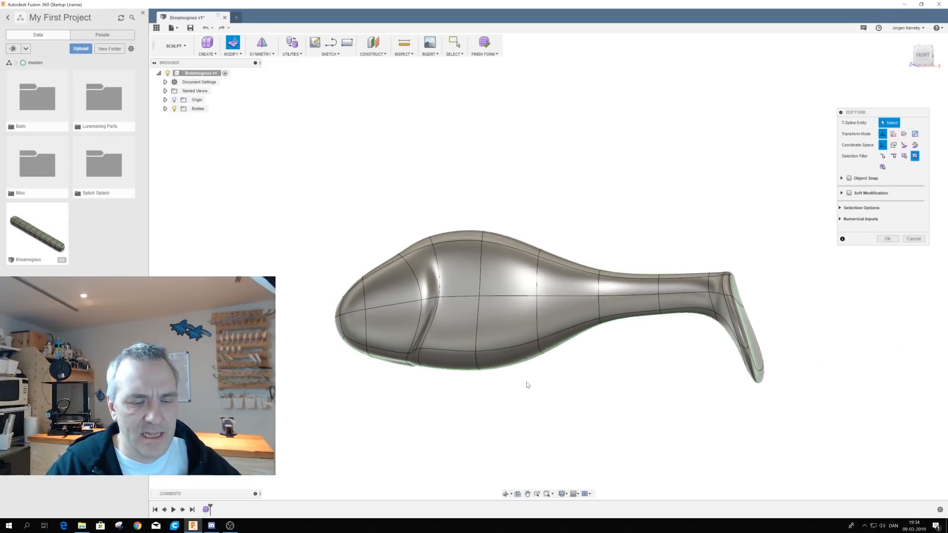
Step: Fill out the back between its highest point and the tail stem by adjusting the control element there
left_click(540, 254)
left_click_drag(541, 228, 541, 219)
middle_click_drag(541, 220, 553, 257, "shift")
left_click_drag(550, 225, 549, 242)
Step: Deepen the belly by moving its lowest edge at mid-body down and slightly toward the tail
left_click(509, 231)
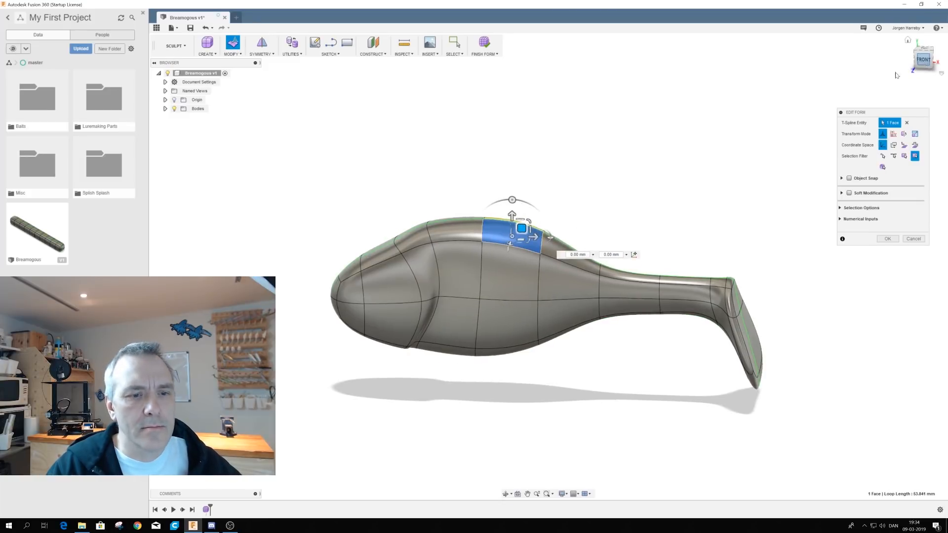
middle_click_drag(508, 231, 482, 236, "shift")
left_click(498, 367)
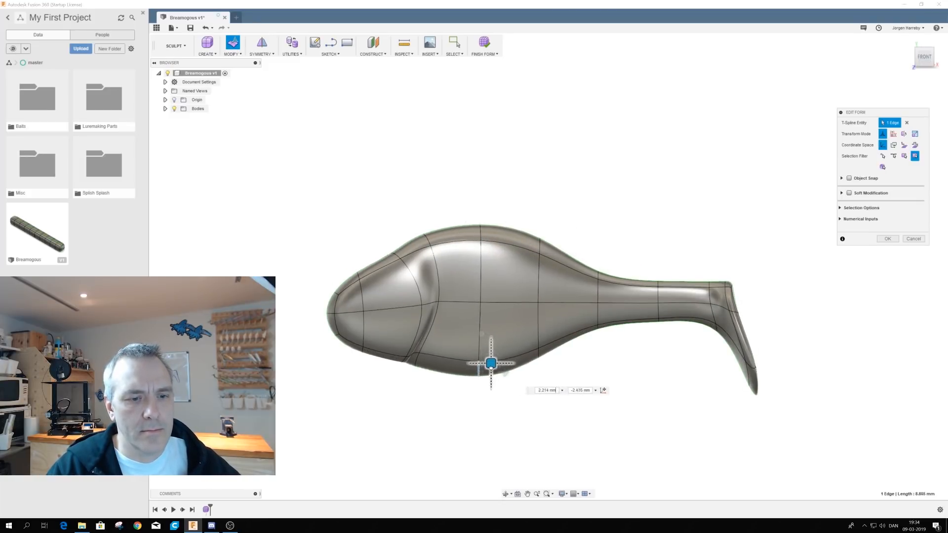
left_click(497, 298)
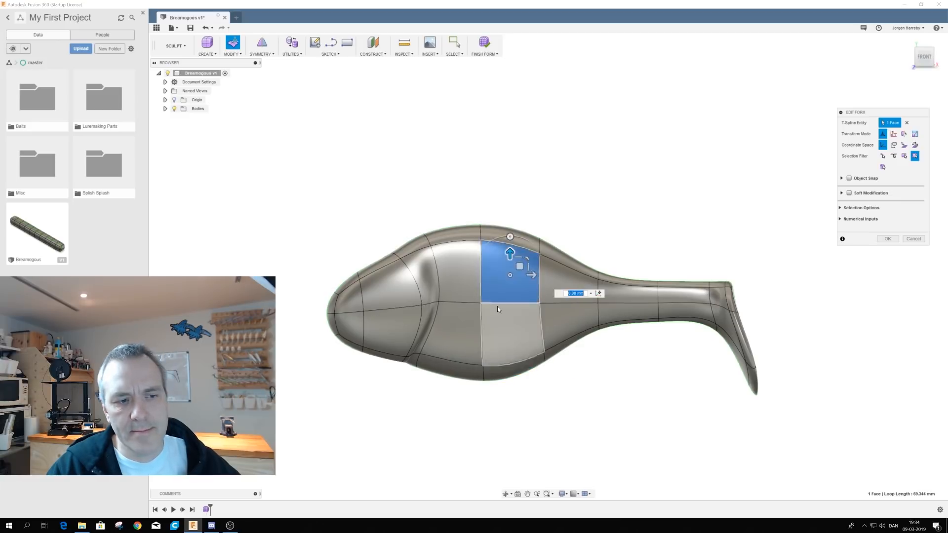
scroll(499, 303, "down", 2)
left_click(593, 231)
middle_click_drag(593, 231, 484, 328, "shift")
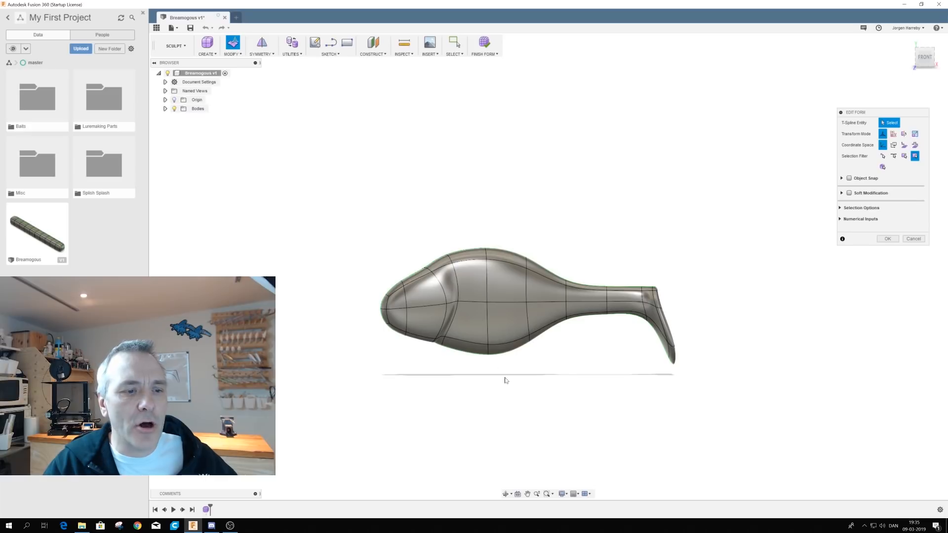
Step: Save the design with the version description "Shape finished" and finish the form
mouse_move(447, 355)
middle_mouse_down("shift")
mouse_move(520, 344)
mouse_move(444, 352)
middle_mouse_up("shift")
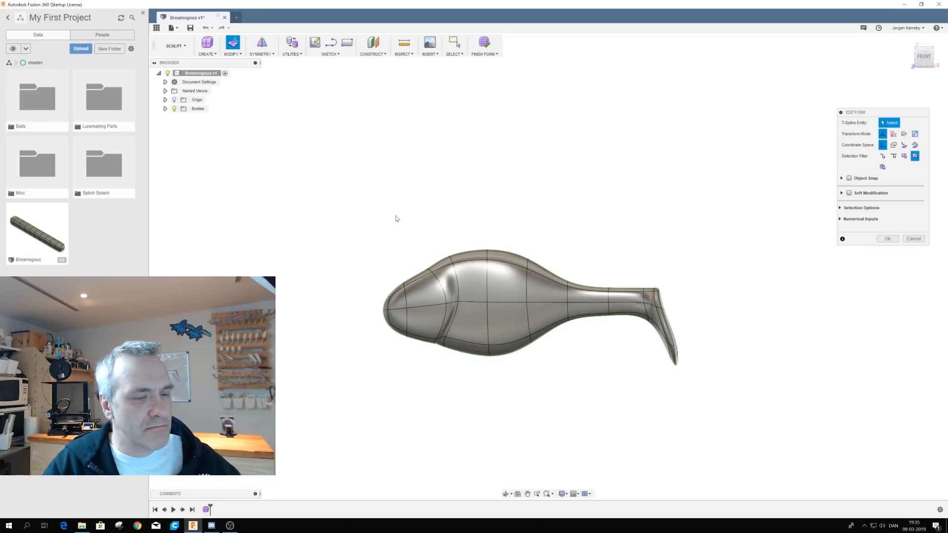
key("ctrl+s")
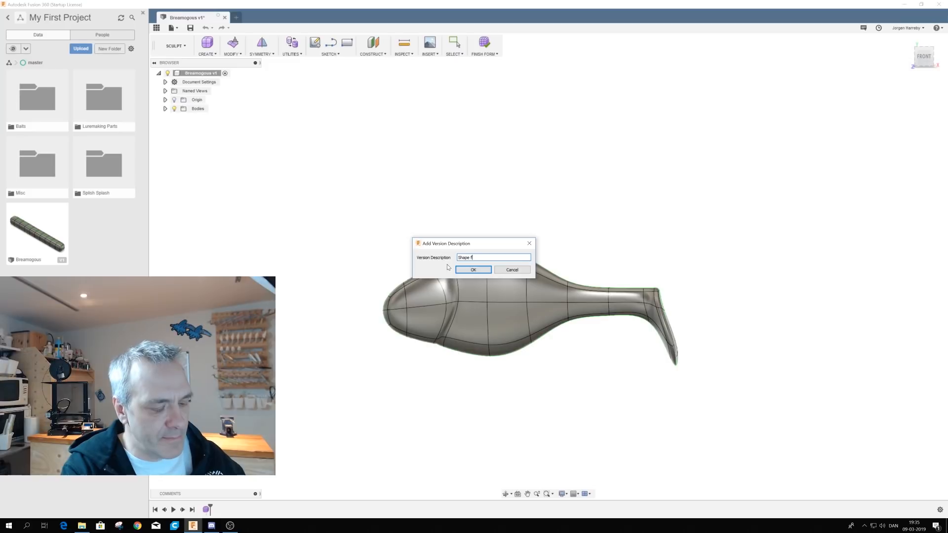
type("Shape finished")
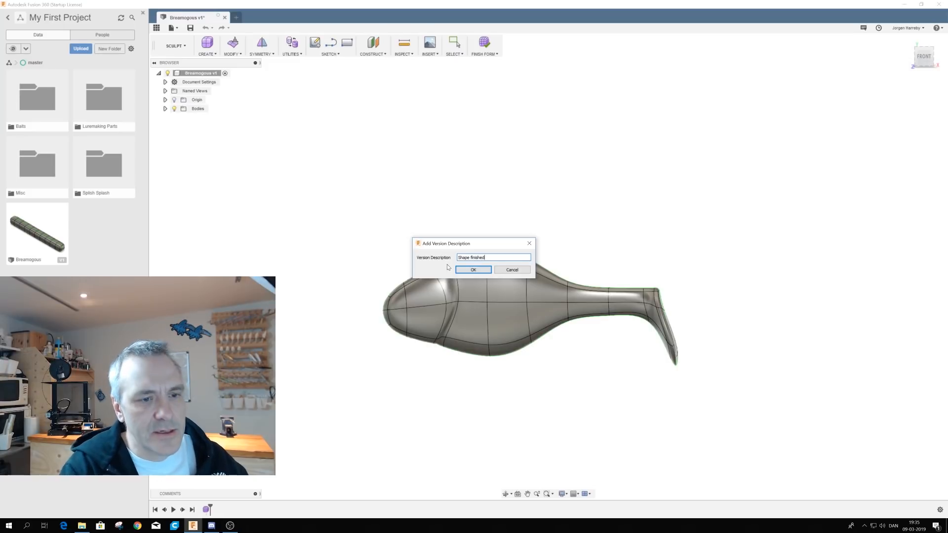
left_click(467, 270)
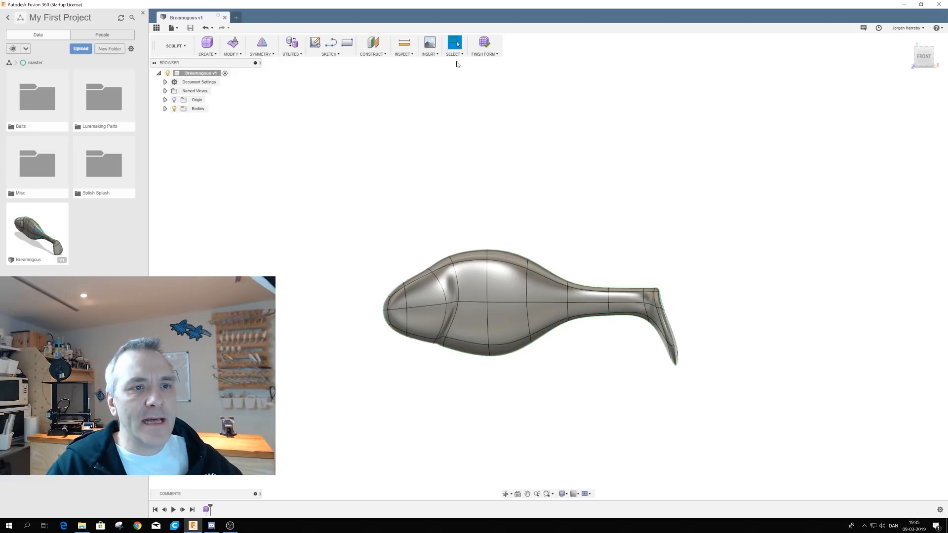
left_click(486, 44)
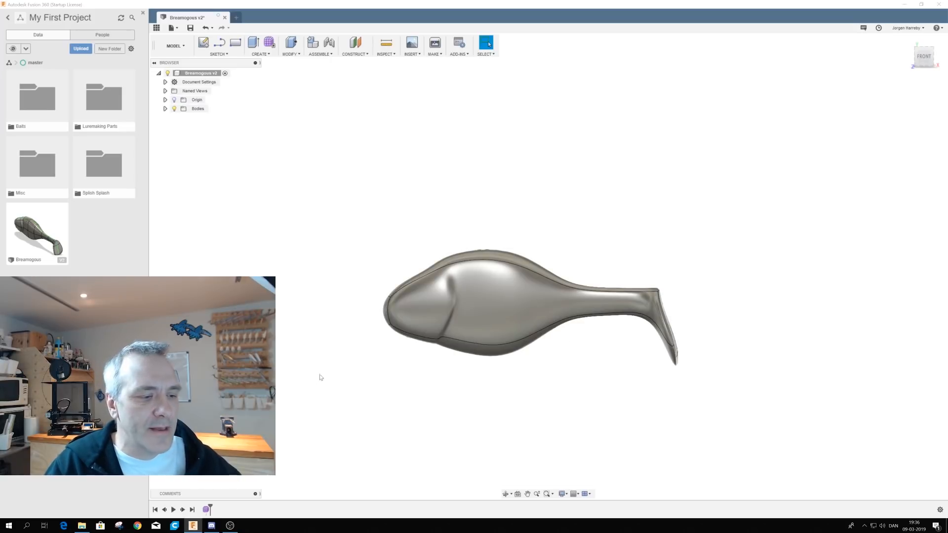
Step: Reopen the form feature for editing and finish it again
right_click(207, 511)
left_click(225, 438)
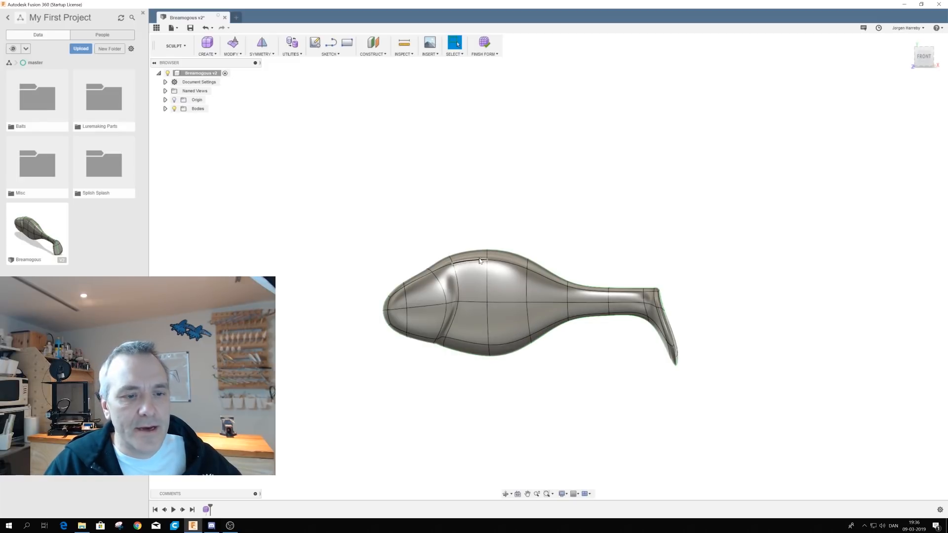
left_click(484, 44)
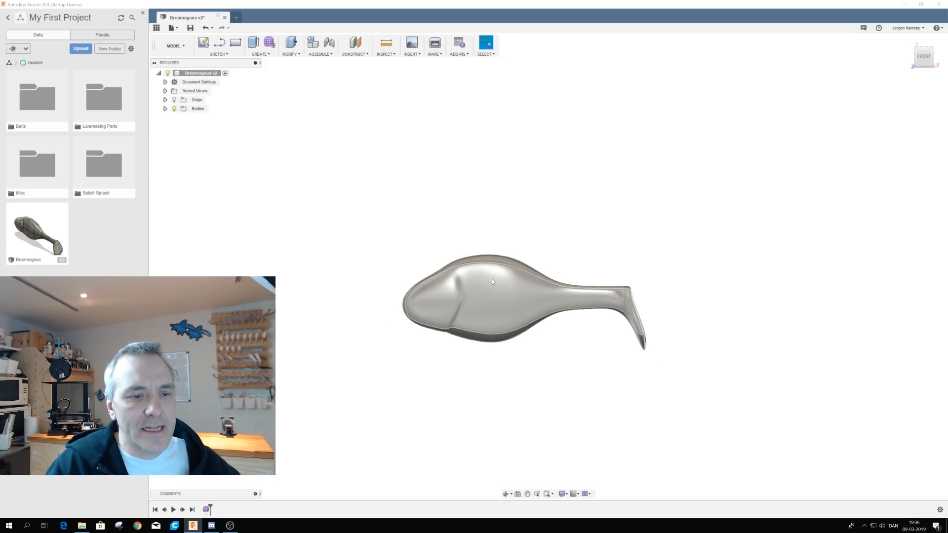
Step: Start a Fit Point Spline sketch on the front plane running lengthwise through the bait body
scroll(492, 288, "up", 3)
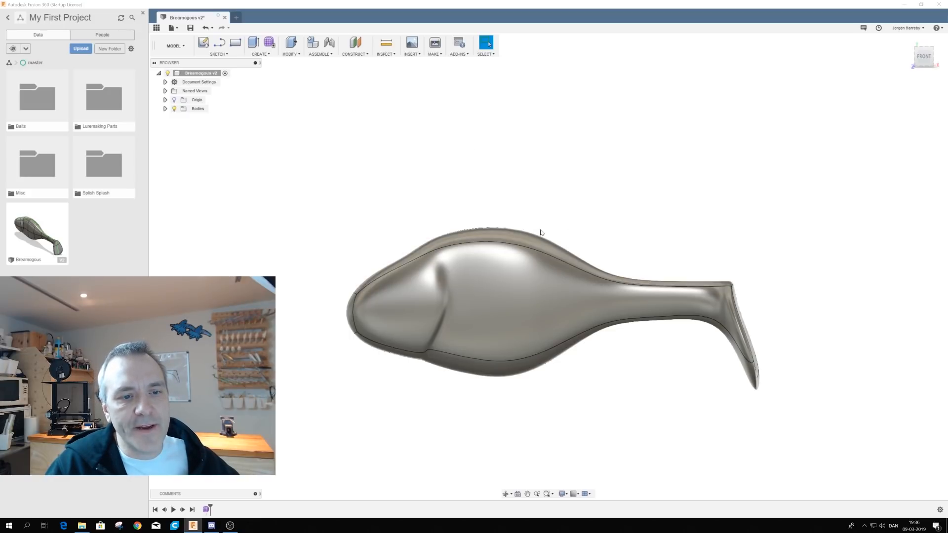
scroll(537, 268, "up", 2)
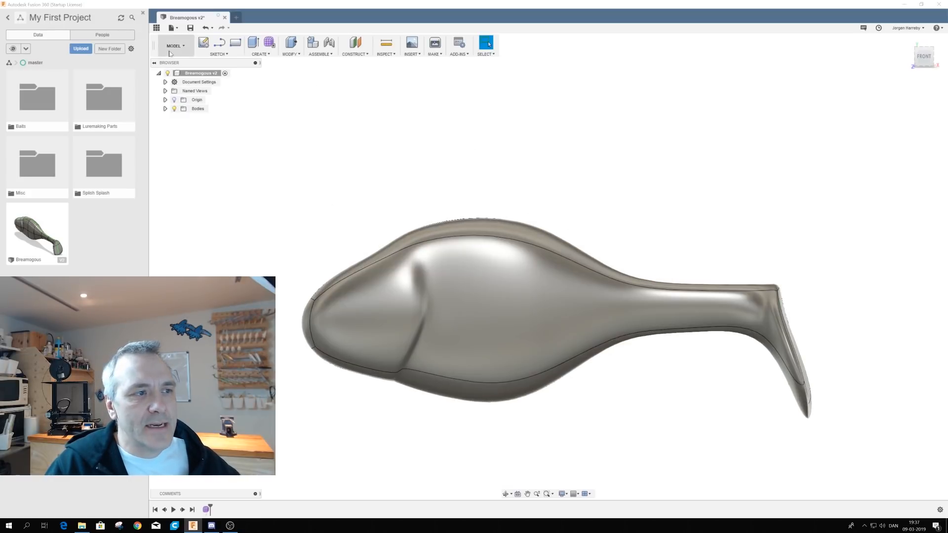
left_click(218, 54)
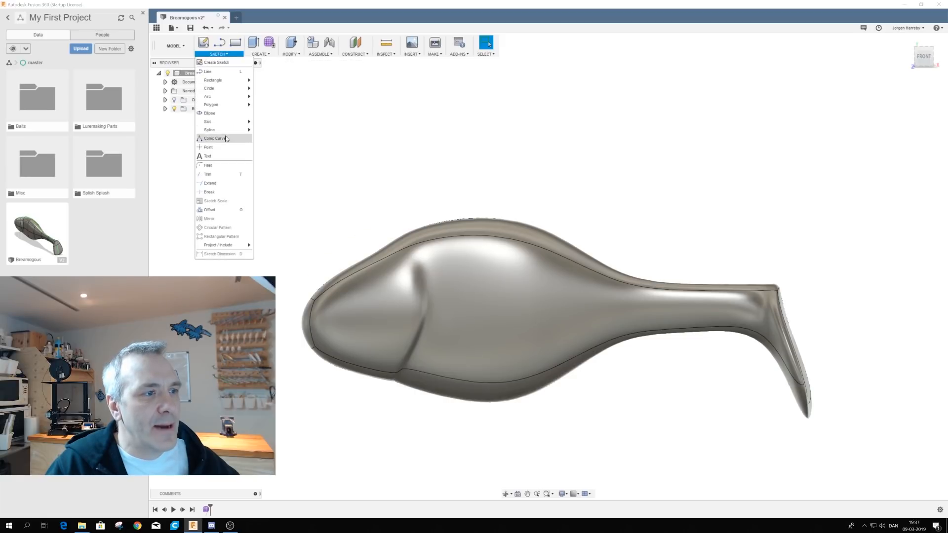
mouse_move(217, 131)
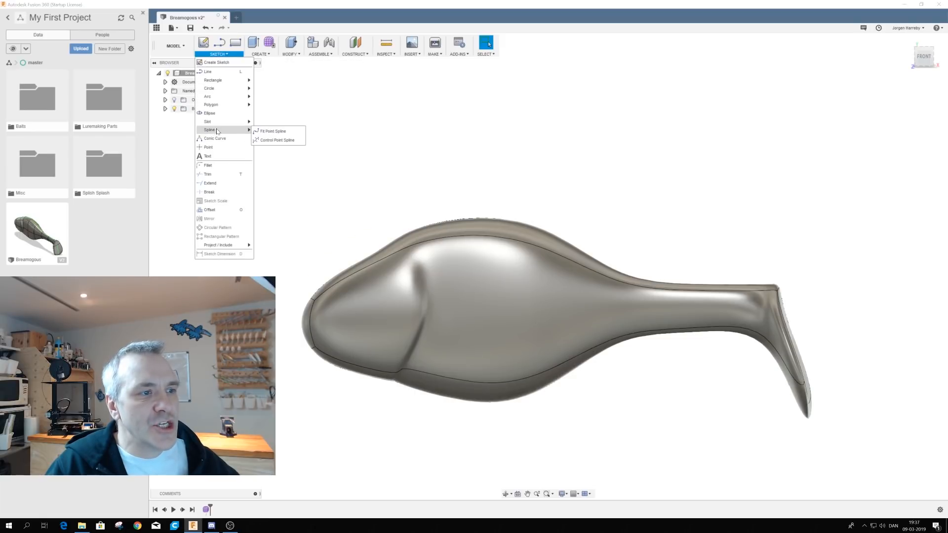
left_click(272, 131)
left_click(925, 55)
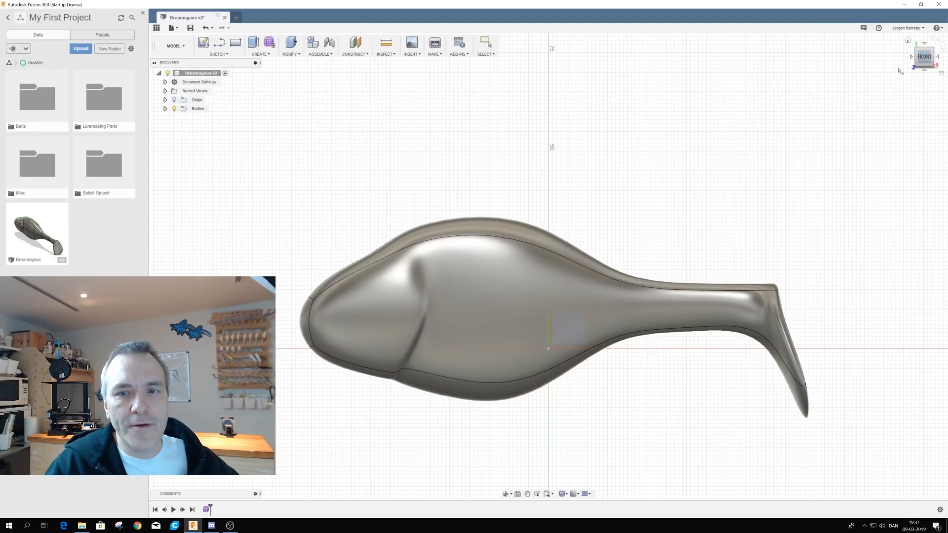
left_click(570, 329)
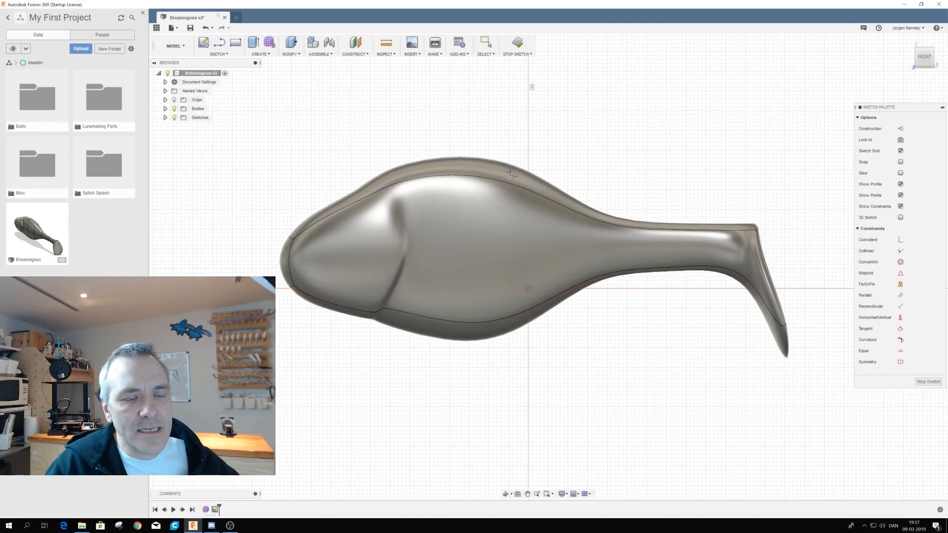
Step: Draw a closed, backward-curving dorsal fin outline on the back just behind its highest point, with its base inside the body, and finish the sketch
scroll(510, 173, "up", 5)
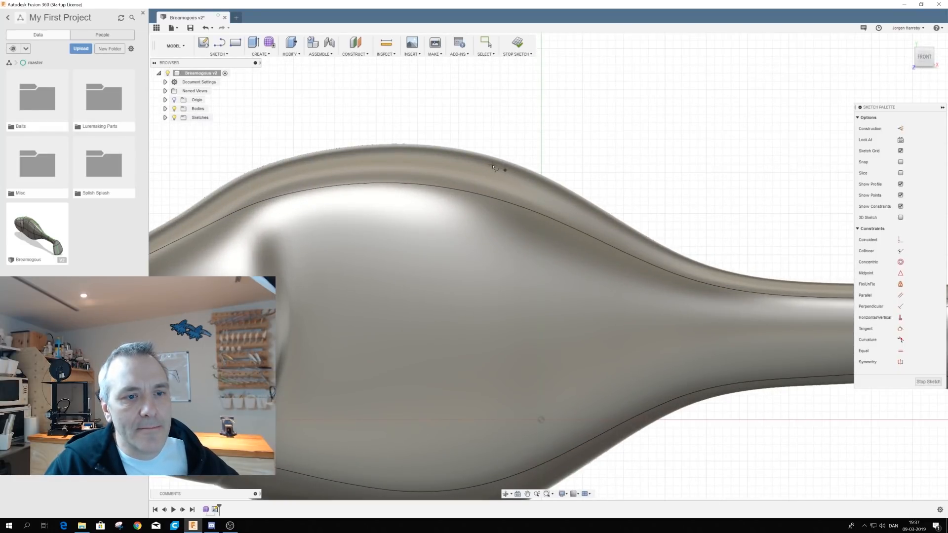
left_click(496, 166)
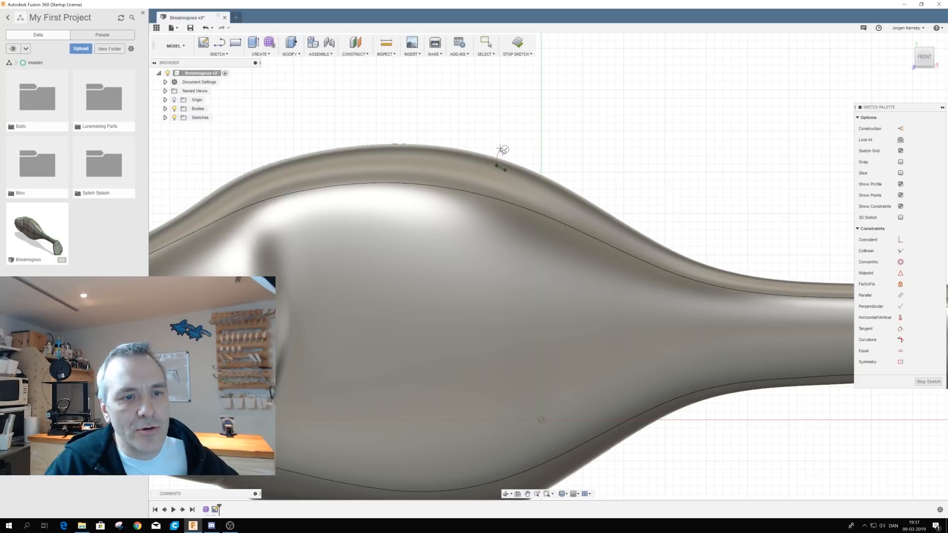
left_click(500, 149)
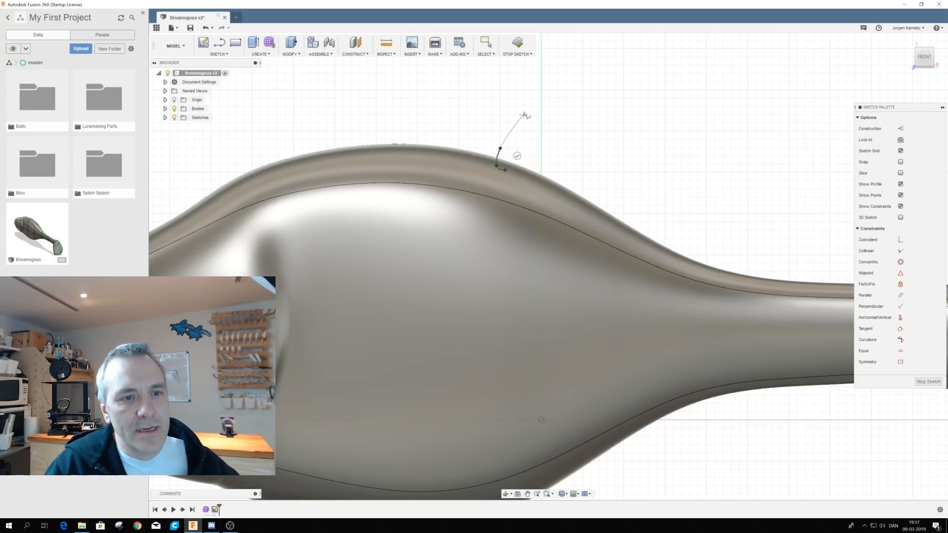
left_click(551, 78)
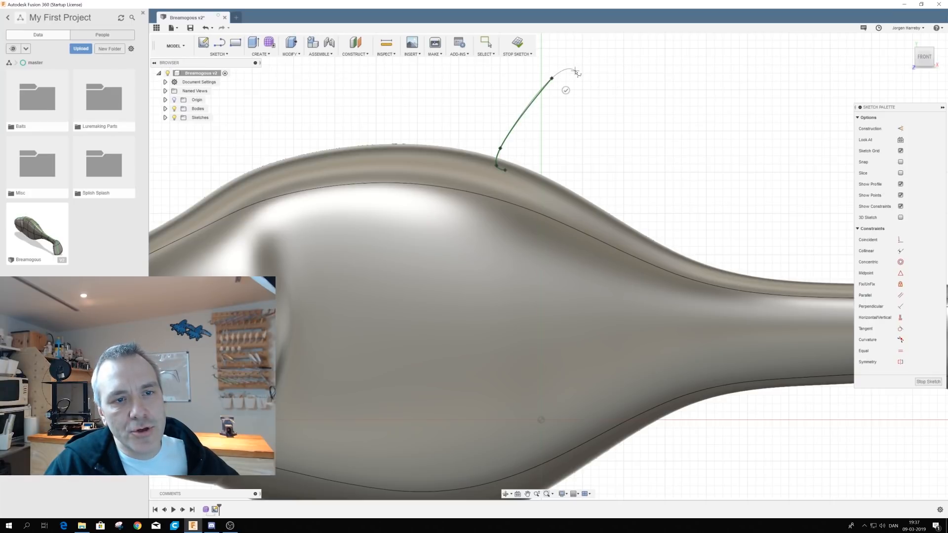
left_click(575, 72)
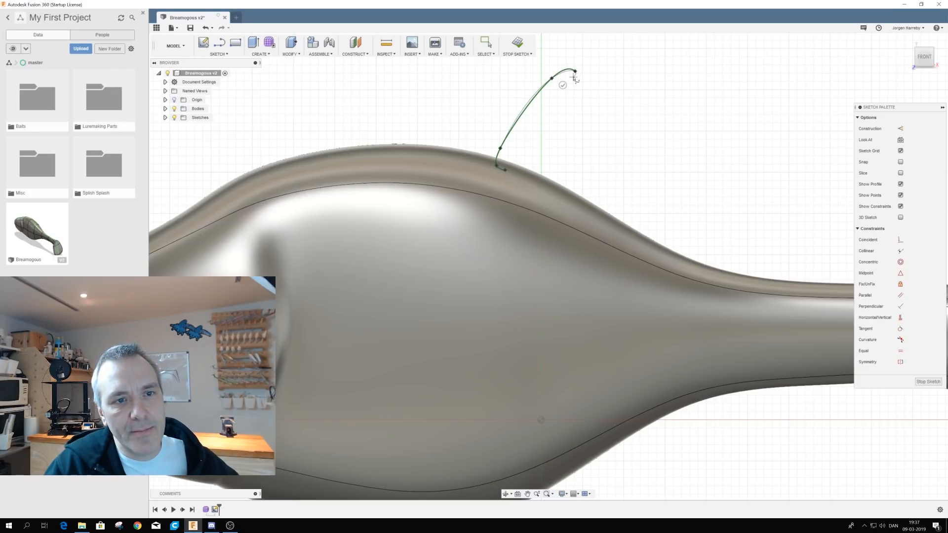
left_click(574, 79)
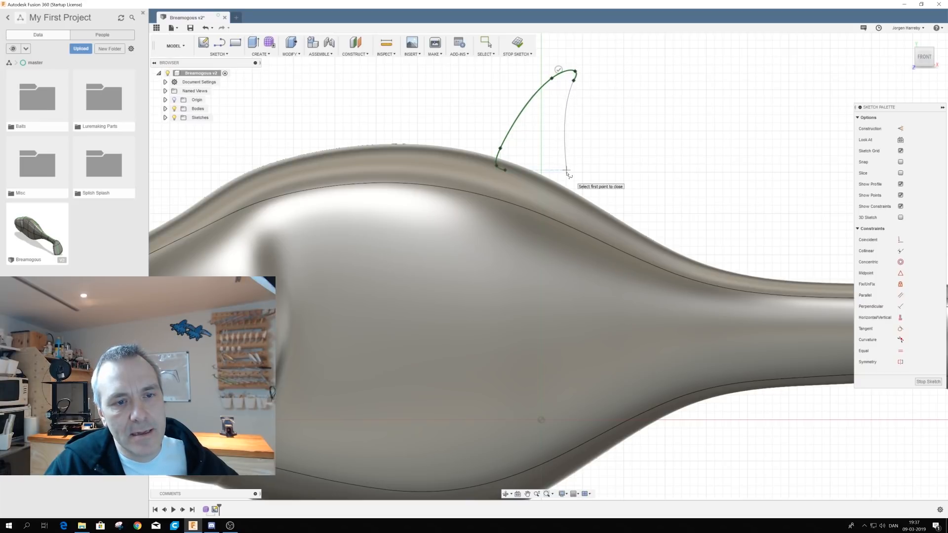
left_click(570, 178)
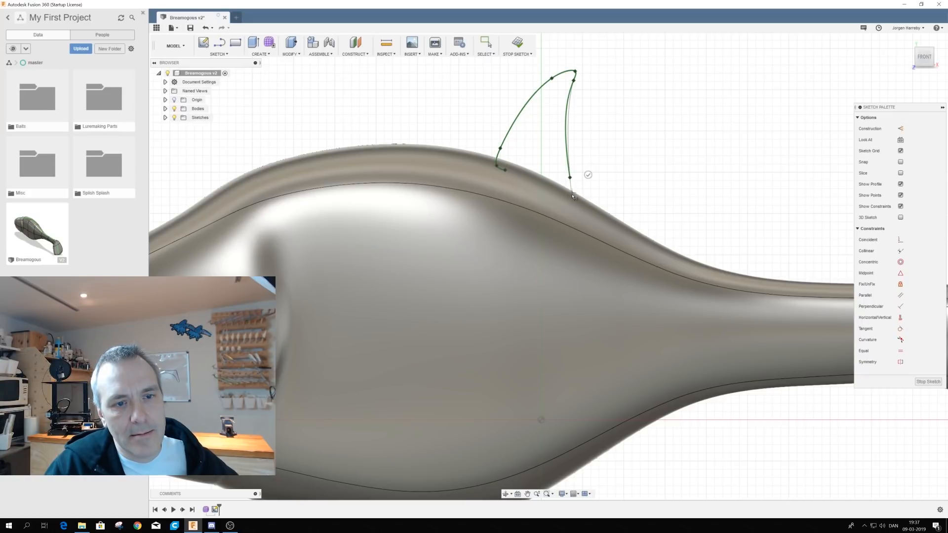
left_click(575, 199)
left_click(541, 193)
left_click(506, 172)
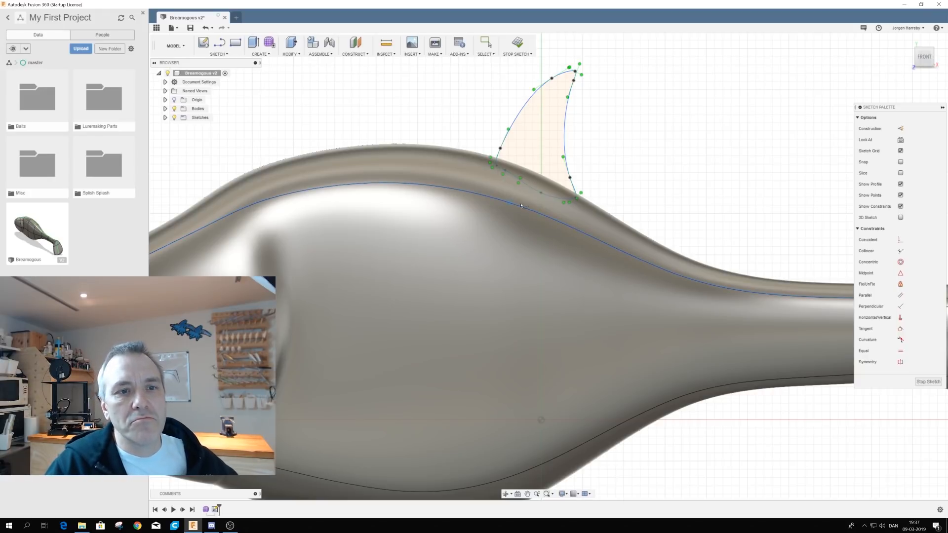
scroll(530, 195, "down", 4)
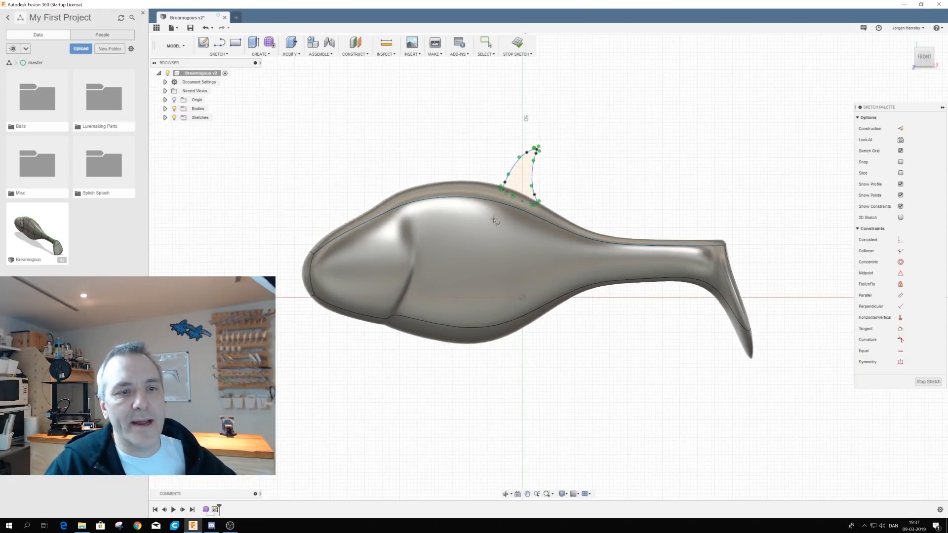
scroll(491, 209, "up", 2)
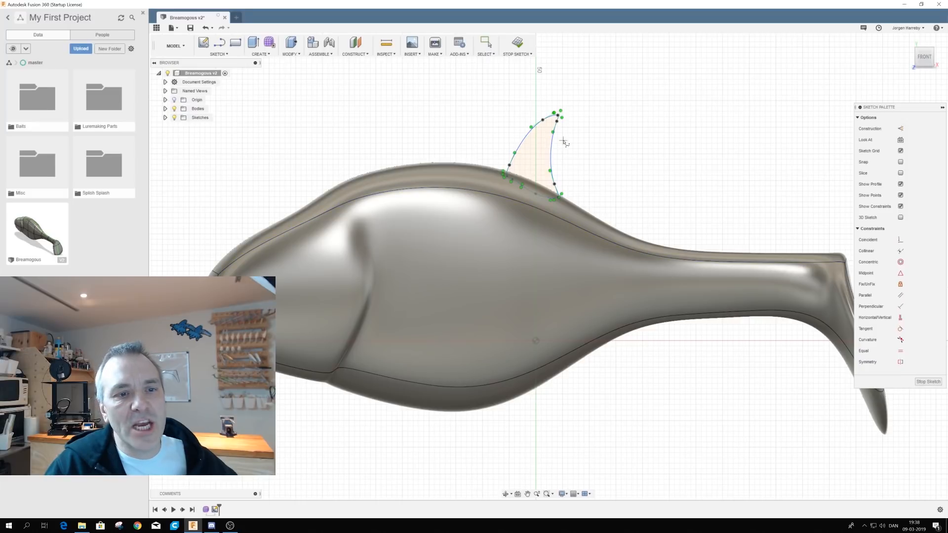
left_click(517, 43)
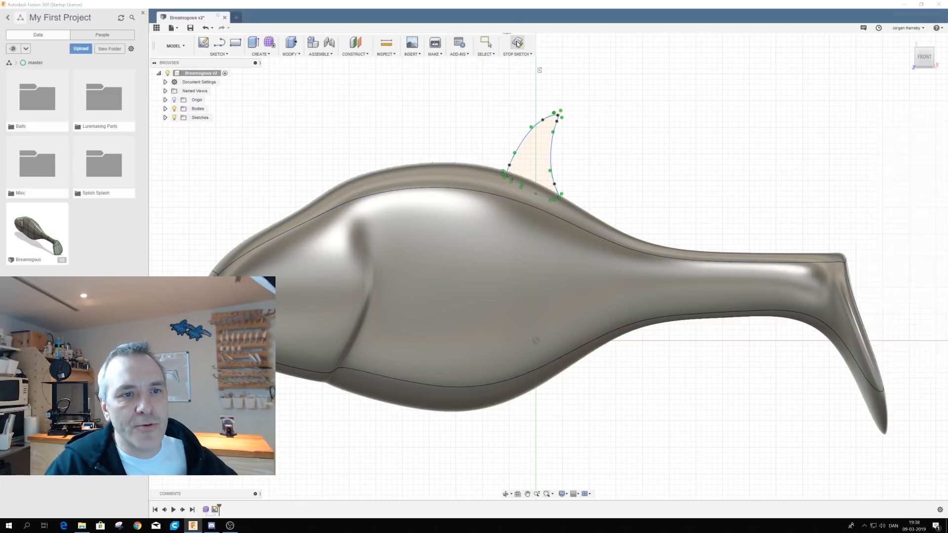
Step: Shorten the dorsal fin outline by moving the spline points around its tip down together
mouse_move(501, 221)
middle_mouse_down("shift")
mouse_move(499, 244)
mouse_move(525, 268)
mouse_move(546, 254)
mouse_move(533, 262)
mouse_move(536, 280)
mouse_move(498, 278)
mouse_move(555, 245)
mouse_move(434, 239)
mouse_move(454, 236)
middle_mouse_up("shift")
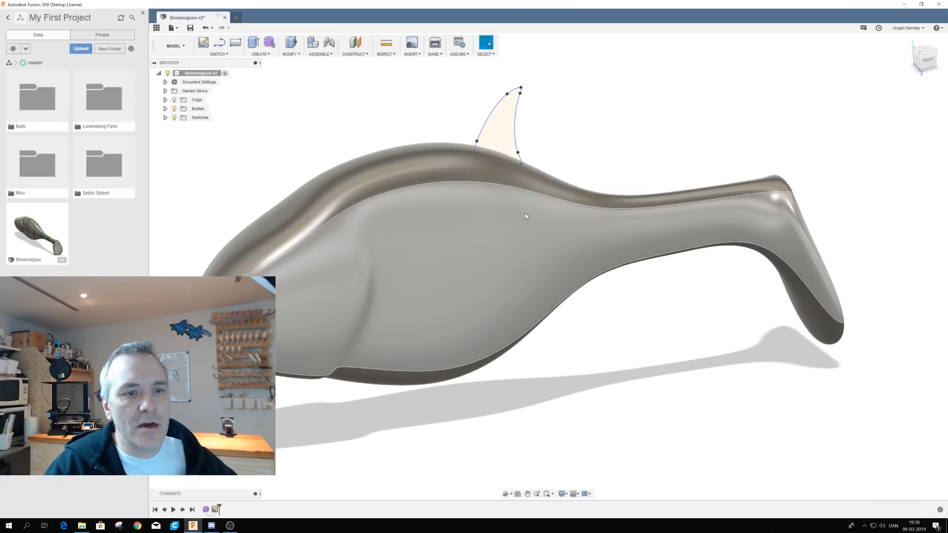
middle_click_drag(601, 244, 491, 254, "shift")
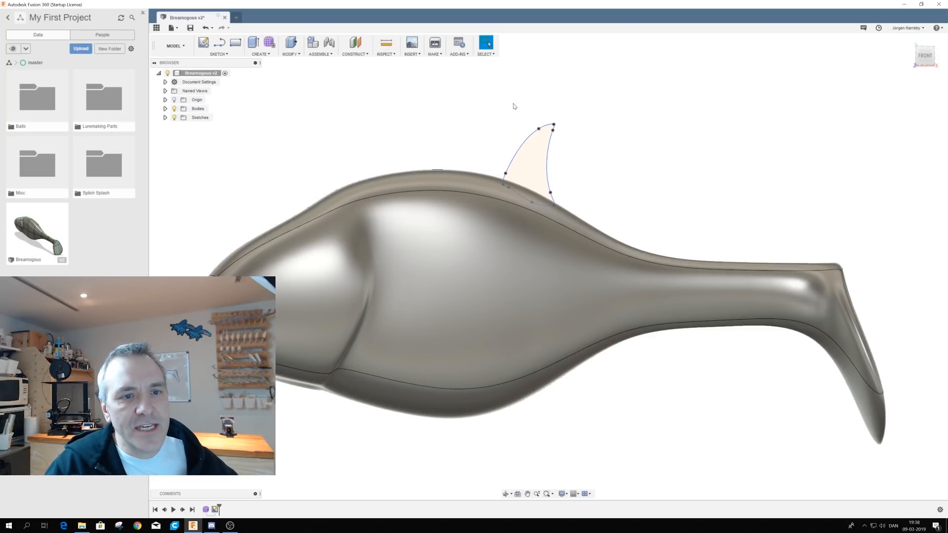
left_click_drag(516, 109, 592, 173)
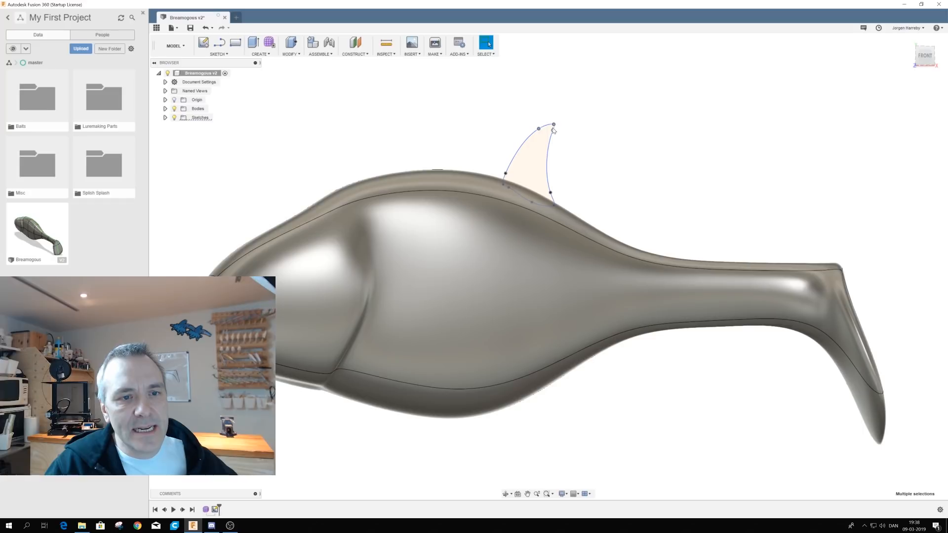
left_click_drag(555, 129, 559, 148)
left_click(556, 207)
Step: Hide the body, move the fin's rear base point slightly down and its lower front-edge point inward, and show the body again
scroll(572, 201, "up", 3)
scroll(573, 201, "up", 2)
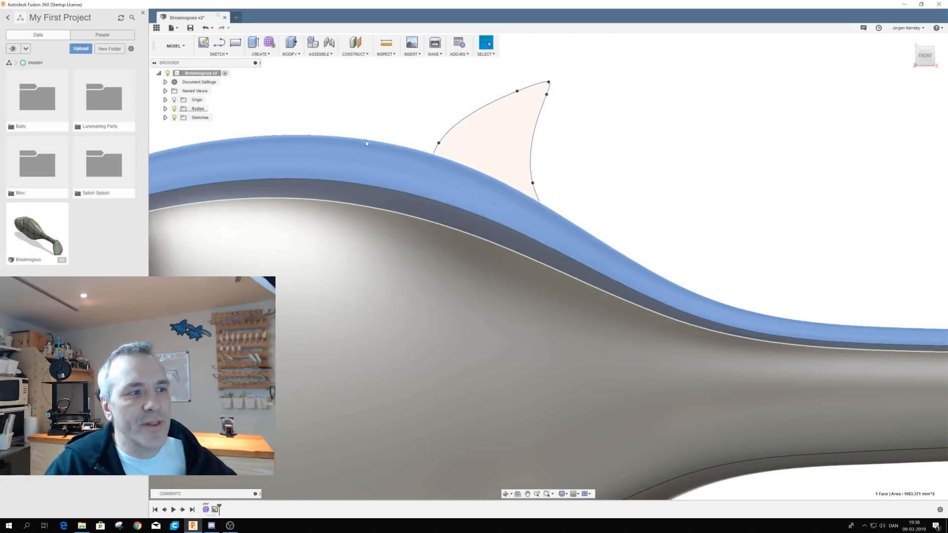
left_click(175, 108)
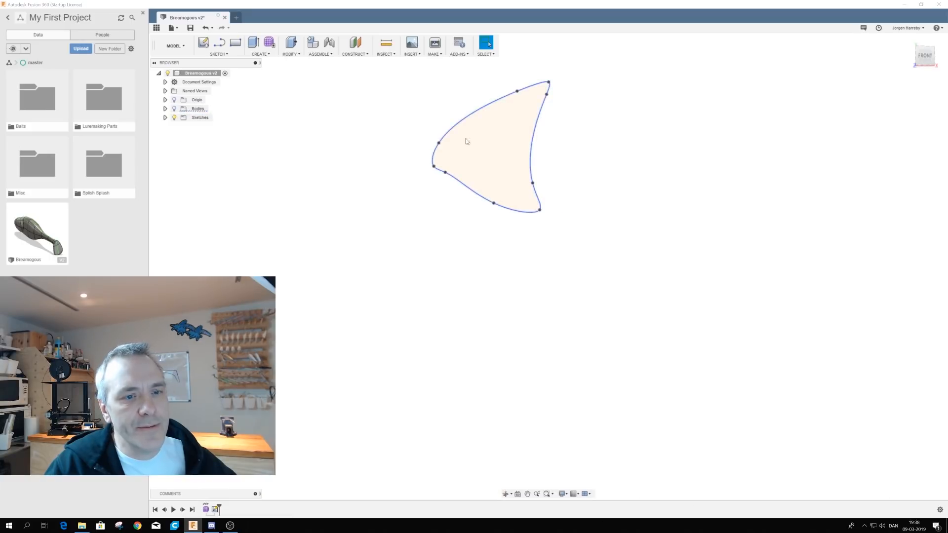
left_click_drag(540, 210, 536, 214)
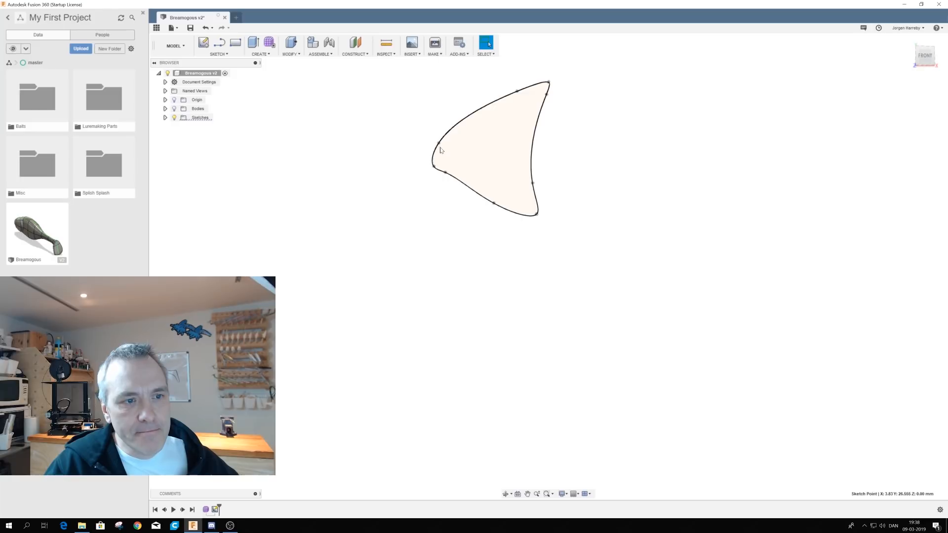
left_click_drag(439, 143, 445, 143)
left_click(467, 143)
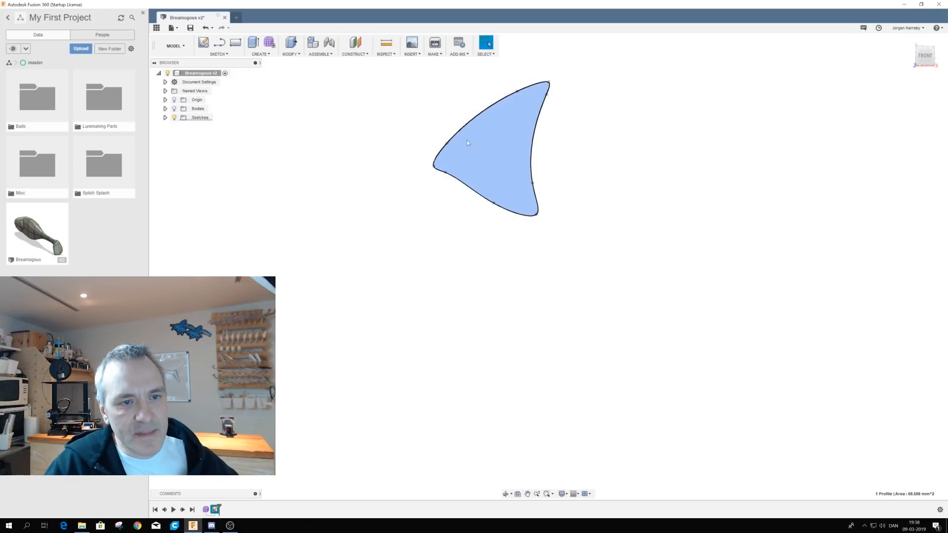
left_click(174, 108)
Step: Set up an extrusion of the dorsal fin profile with a 2 mm distance and the Two Sides direction
middle_click_drag(355, 143, 395, 200, "shift")
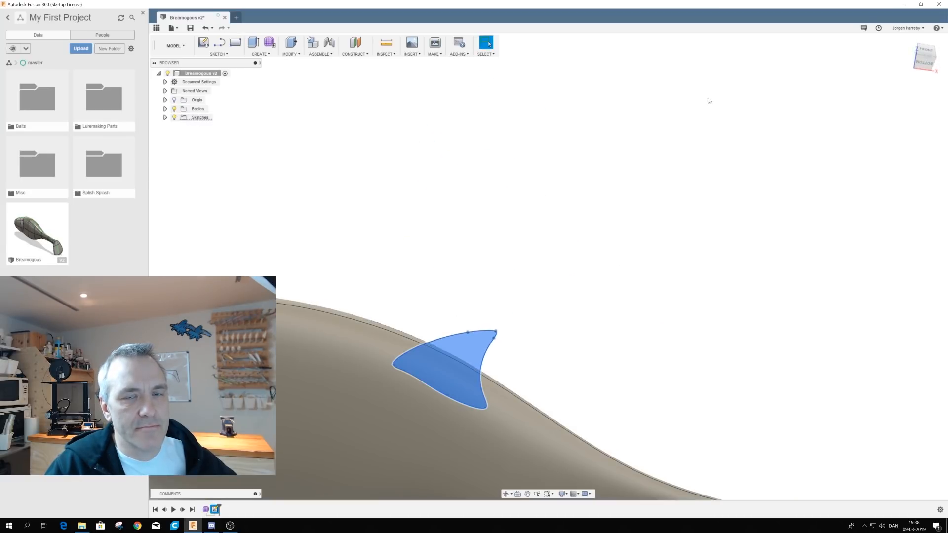
left_click(924, 51)
scroll(494, 269, "down", 5)
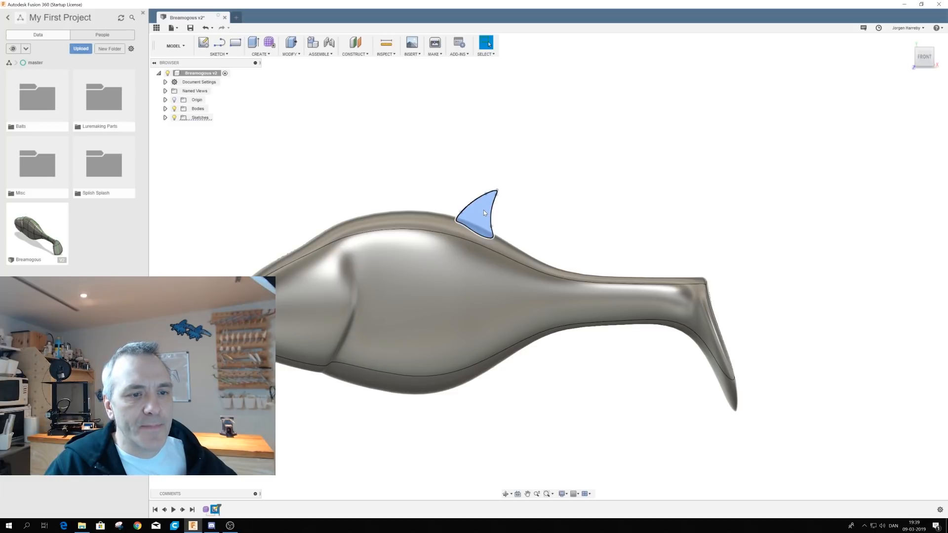
left_click(487, 211)
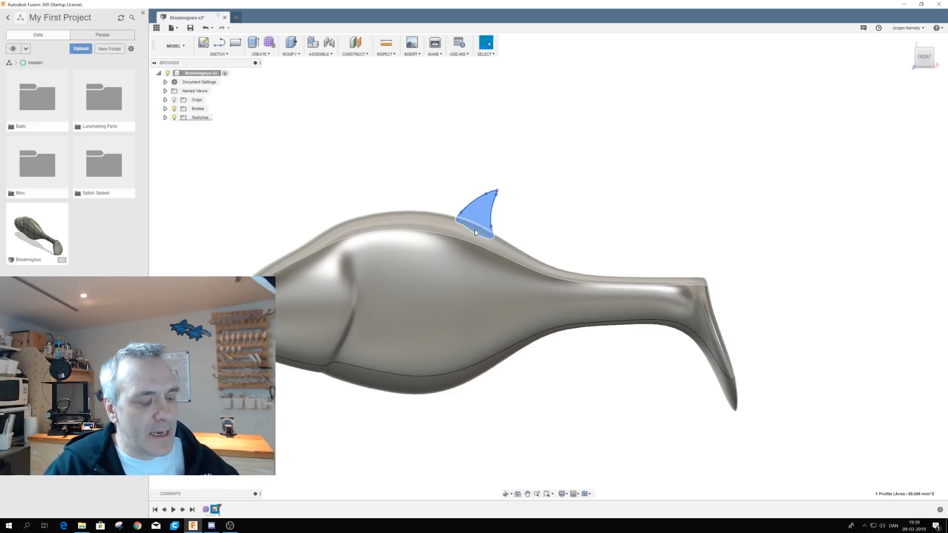
key("e")
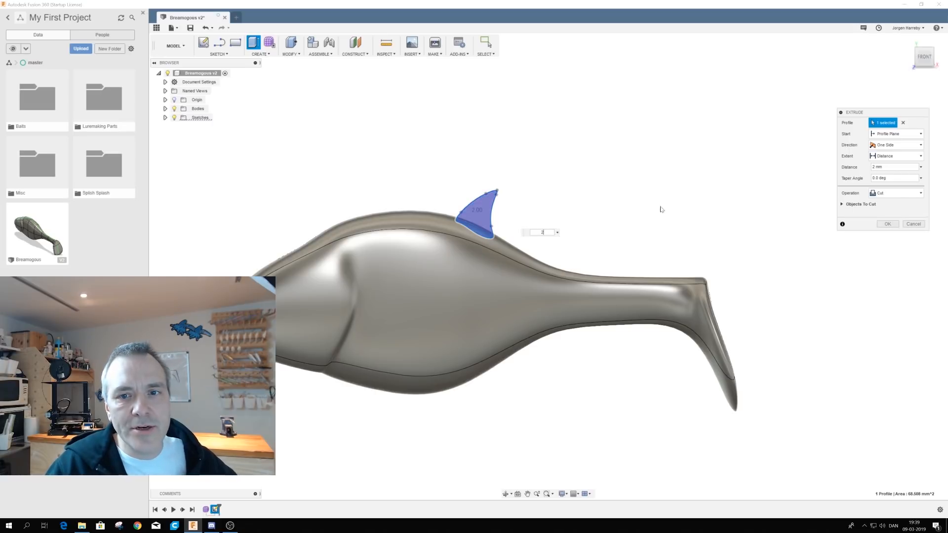
left_click_drag(894, 112, 728, 128)
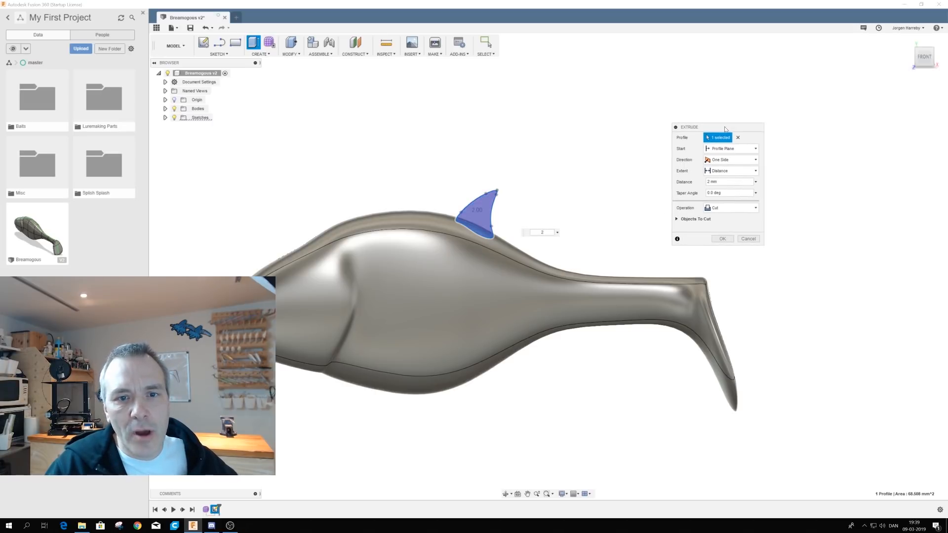
left_click(756, 159)
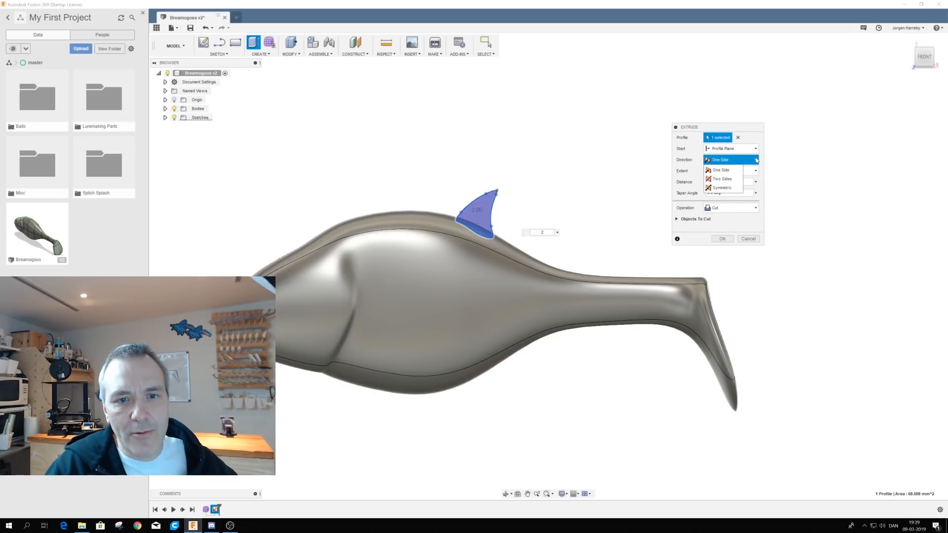
left_click(724, 179)
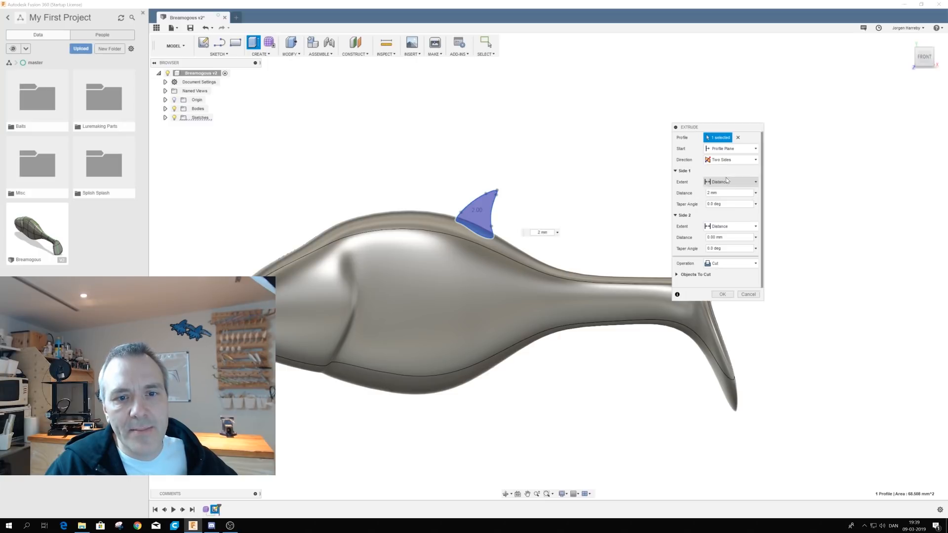
Step: Set the dorsal fin's extrusion direction to Symmetric and its operation to Join, and complete the extrusion onto the lure body
mouse_move(576, 254)
middle_mouse_down()
mouse_move(610, 282)
mouse_move(560, 262)
middle_mouse_up()
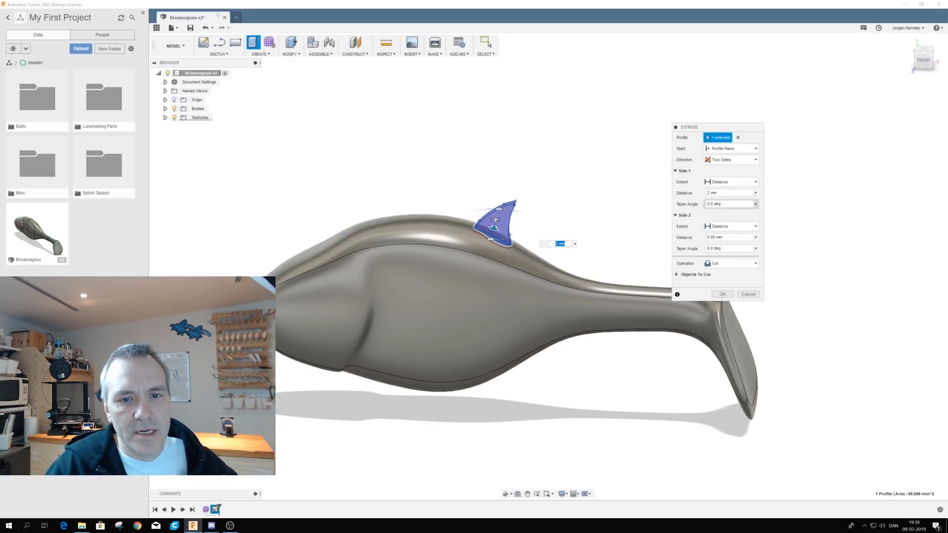
left_click(721, 161)
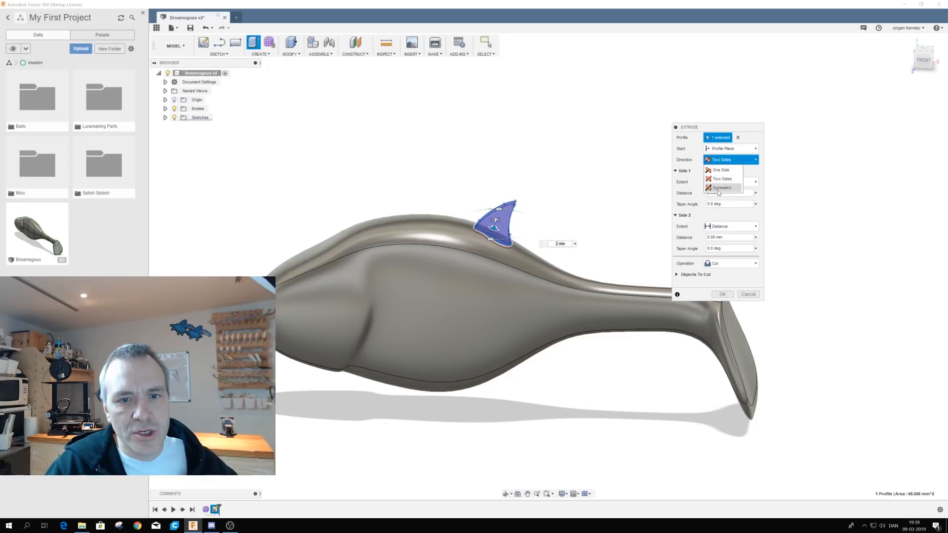
left_click(722, 193)
middle_click_drag(561, 250, 530, 256, "shift")
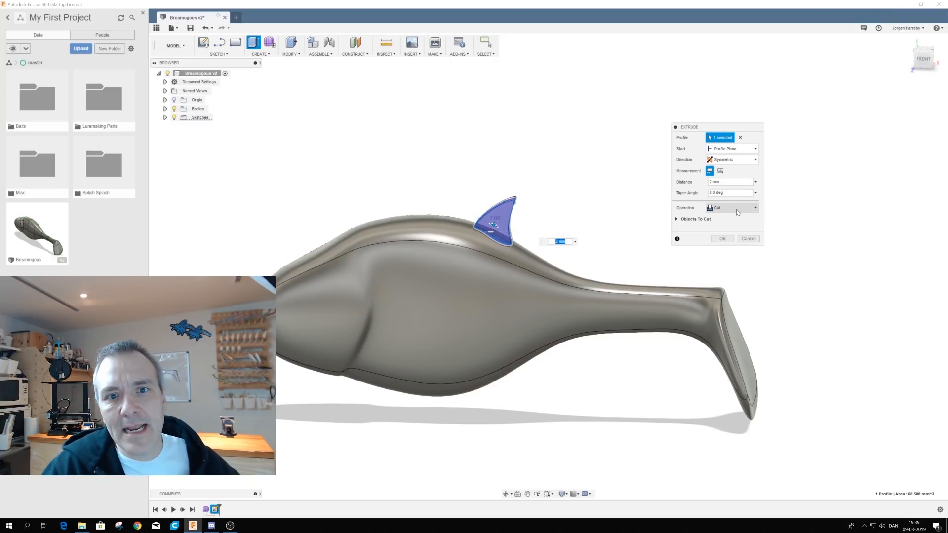
middle_click_drag(599, 224, 552, 243, "shift")
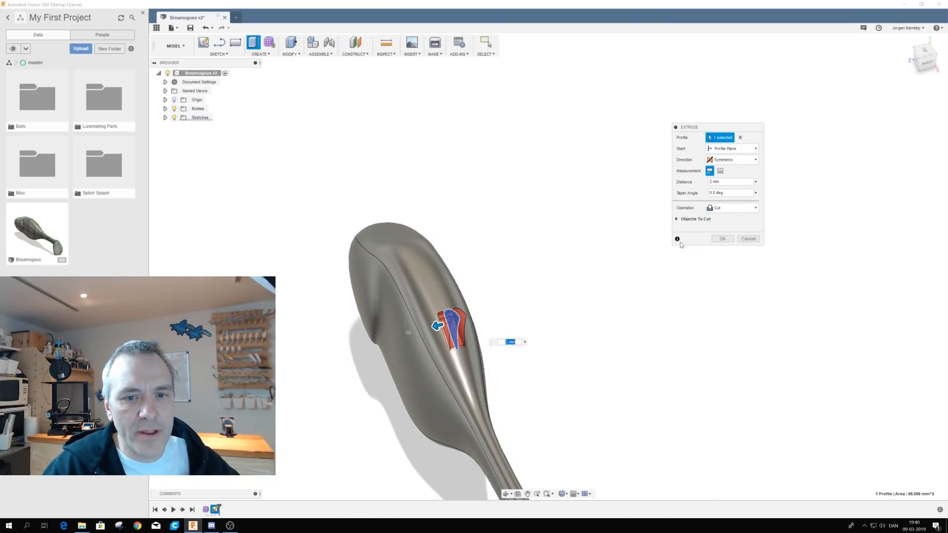
left_click(736, 211)
left_click(729, 219)
middle_click_drag(536, 335, 578, 313, "shift")
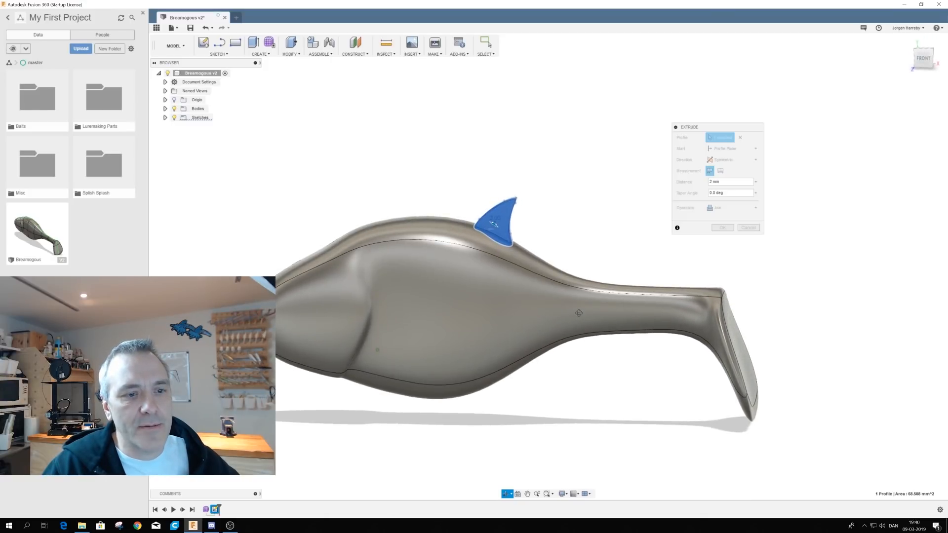
middle_click_drag(447, 310, 511, 273)
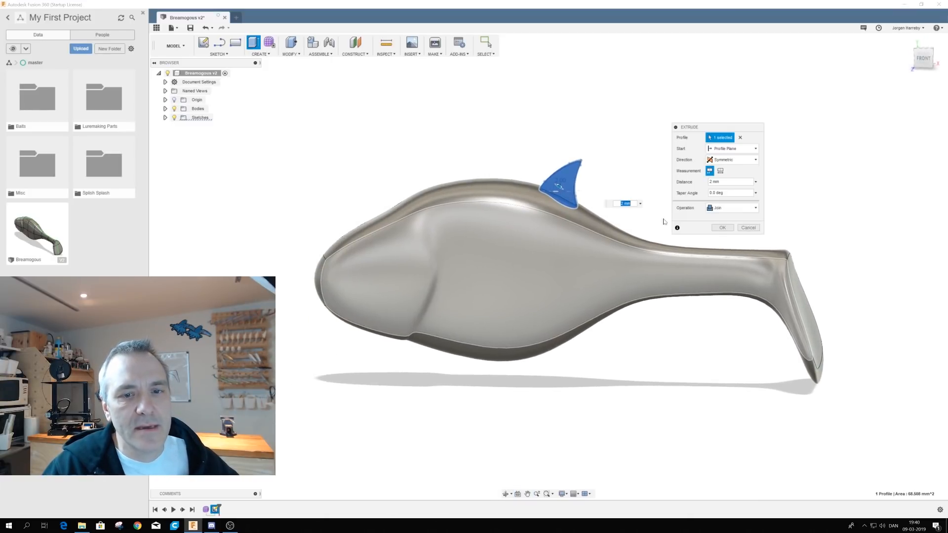
left_click(723, 229)
left_click(448, 308)
middle_click_drag(447, 308, 549, 276, "shift")
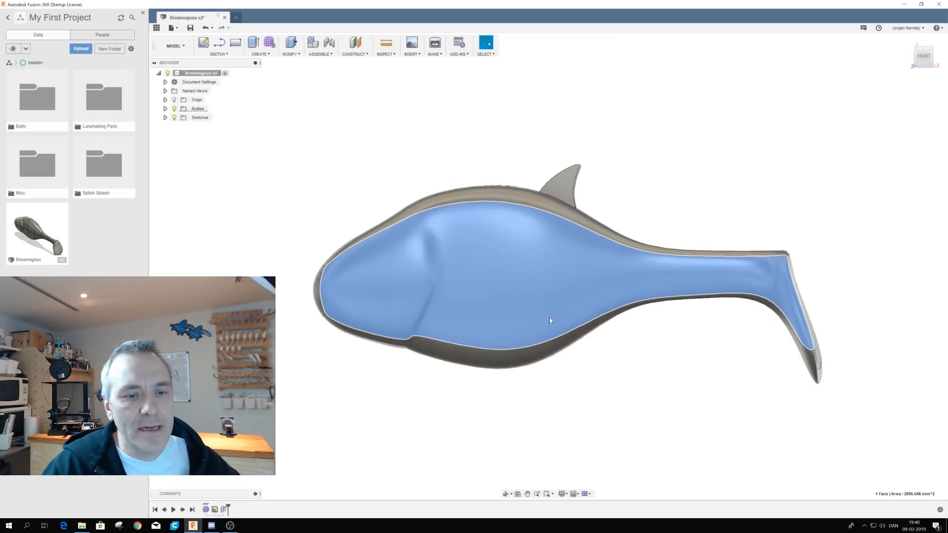
middle_click_drag(549, 318, 538, 305)
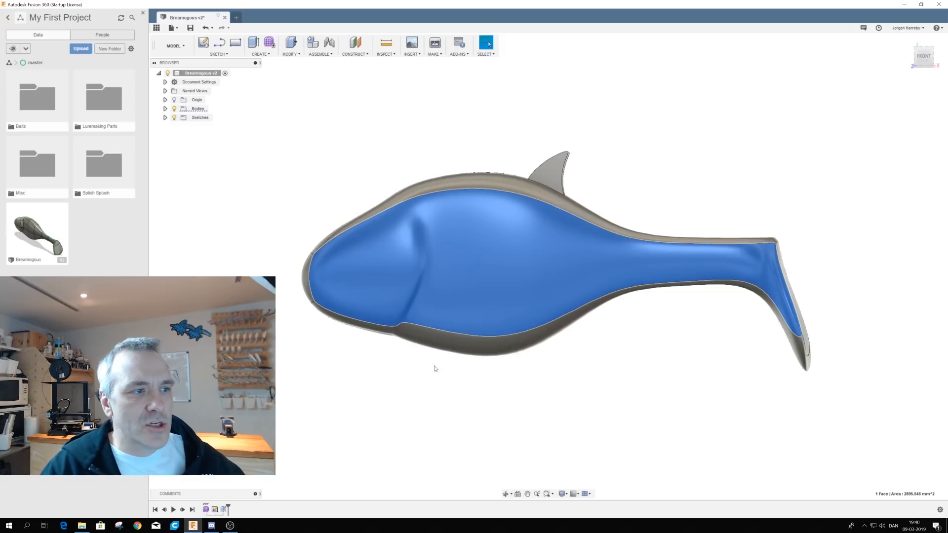
scroll(516, 360, "up", 2)
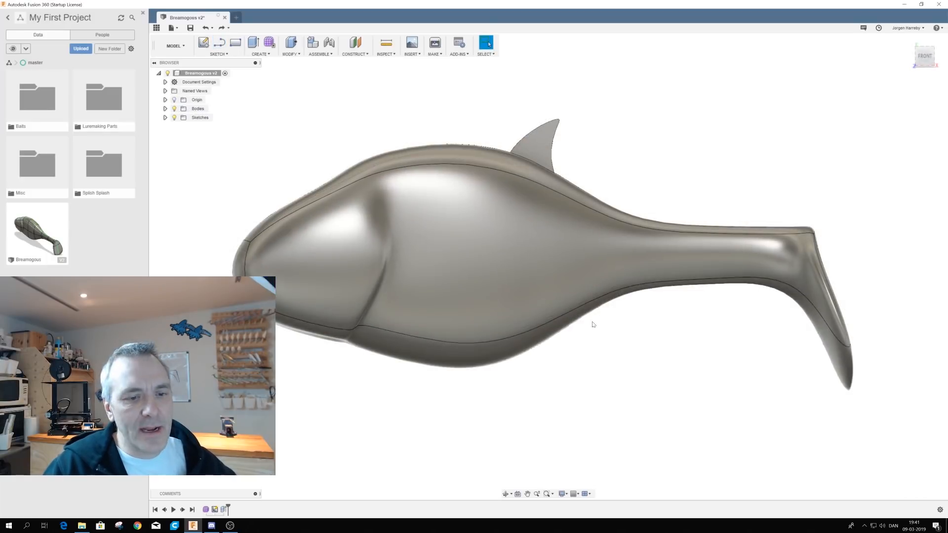
Step: Sketch a closed fit-point spline on the front plane outlining a swept-back anal fin under the rear belly, with its upper edge inside the body
left_click(218, 54)
mouse_move(213, 131)
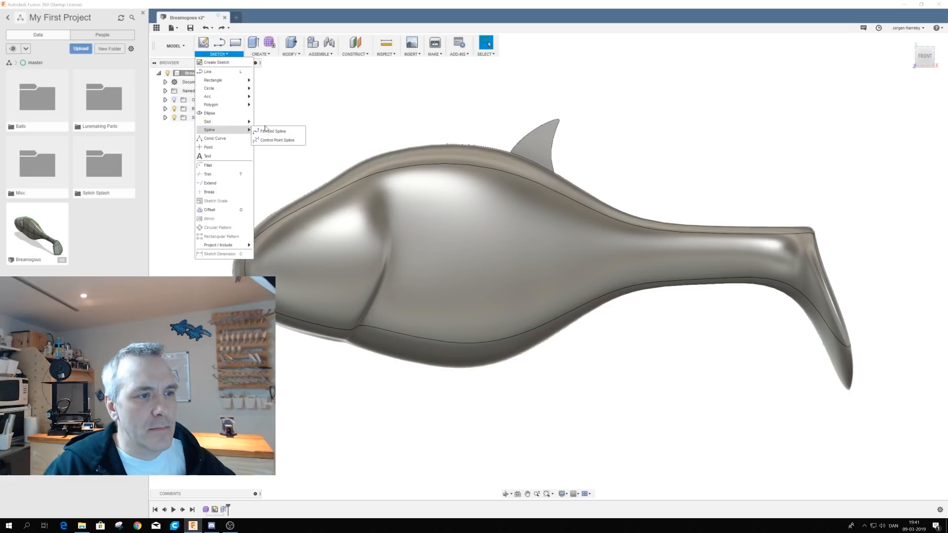
left_click(276, 130)
left_click(565, 281)
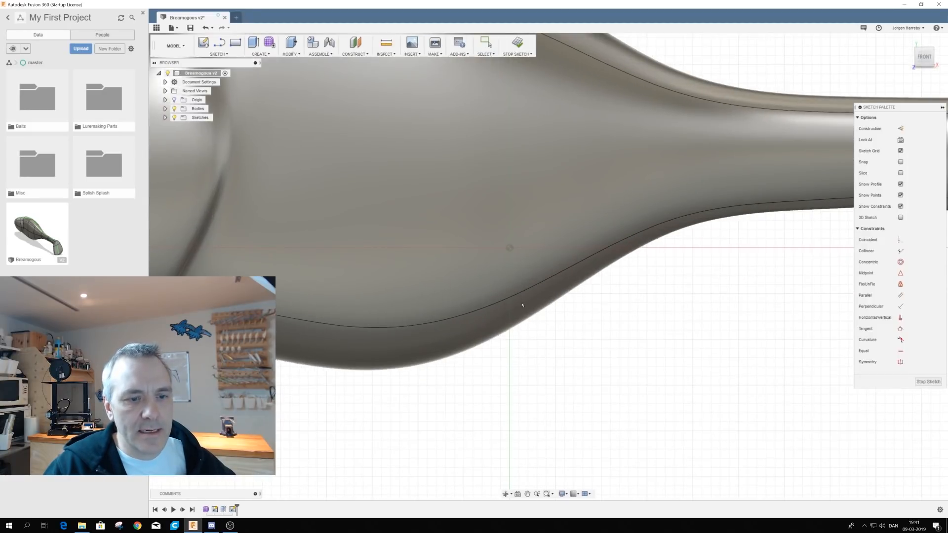
left_click(577, 395)
left_click(588, 396)
left_click(591, 367)
left_click(657, 259)
left_click(659, 247)
left_click(516, 308)
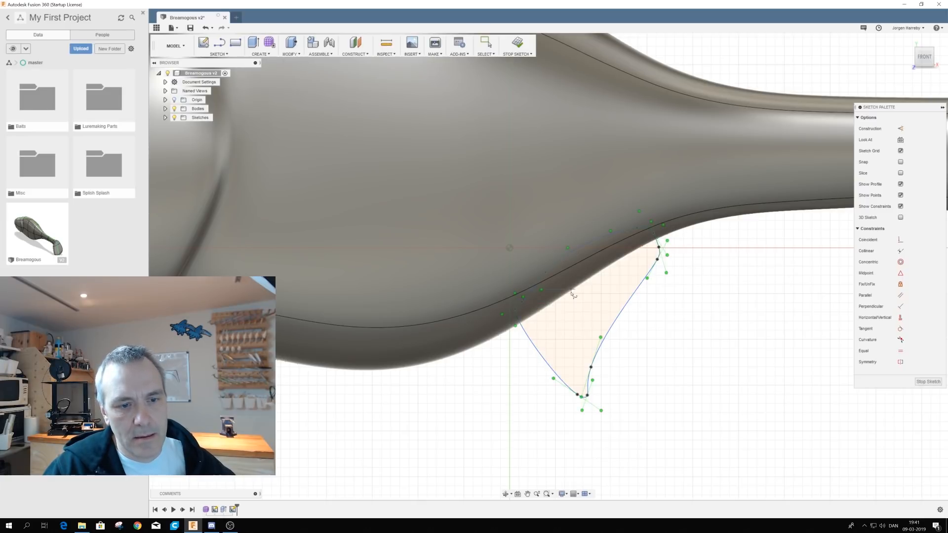
scroll(535, 326, "down", 2)
scroll(535, 326, "down", 3)
key("Escape")
scroll(499, 338, "up", 3)
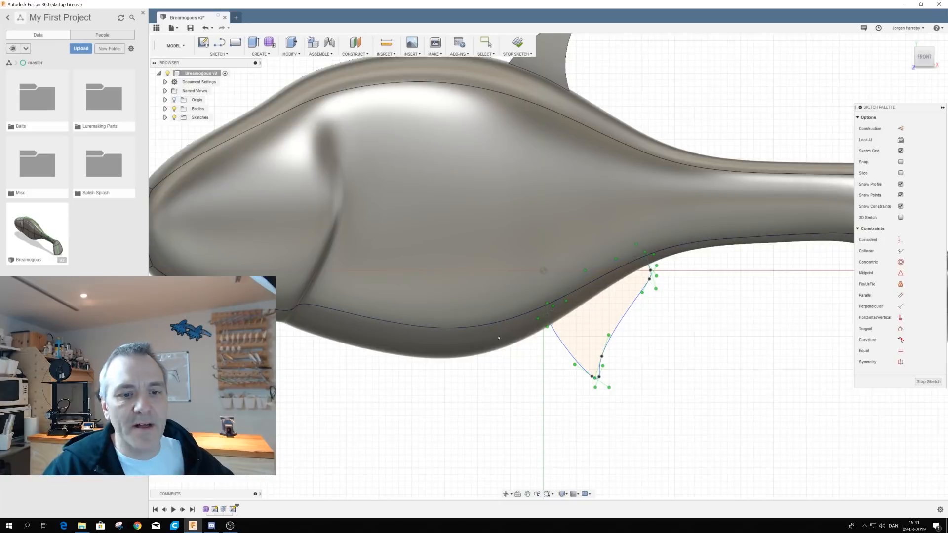
Step: Finish the sketch and, with the bodies temporarily hidden, adjust the front and rear spline points where the anal fin meets the belly
left_click(508, 53)
left_click(174, 108)
left_click_drag(541, 321, 535, 324)
left_click_drag(647, 260, 638, 263)
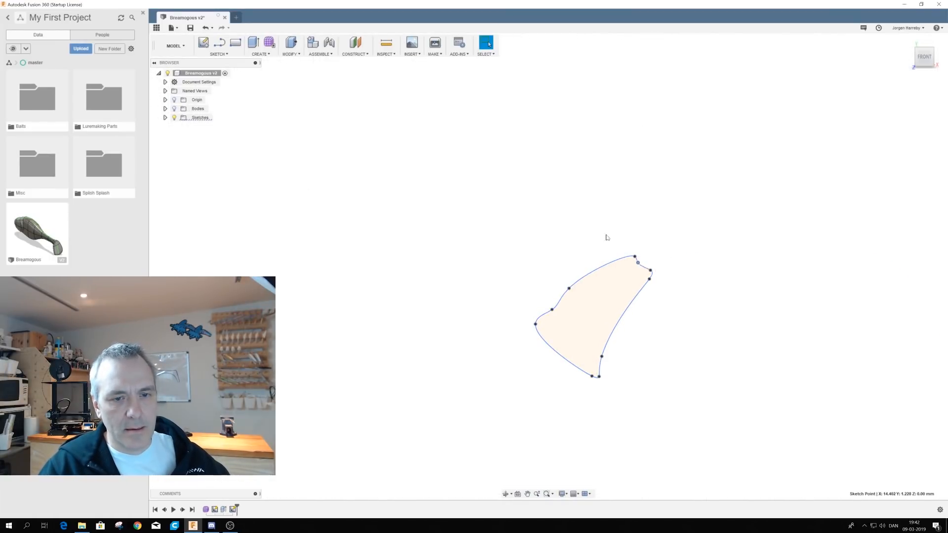
left_click(174, 108)
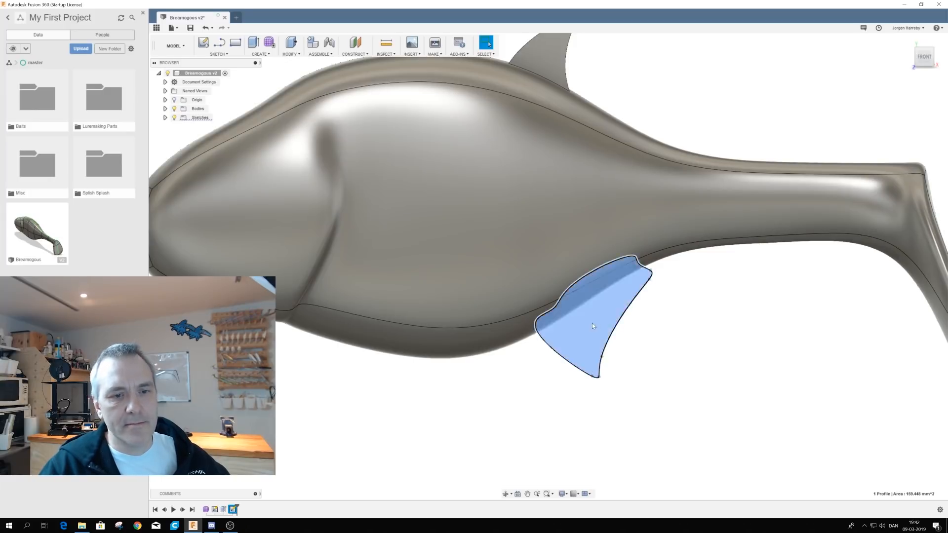
Step: Extrude the anal fin profile 2 mm and join it to the lure body
left_click(573, 326)
key("e")
left_click(712, 183)
type("2")
left_click(723, 208)
left_click(724, 220)
left_click(724, 227)
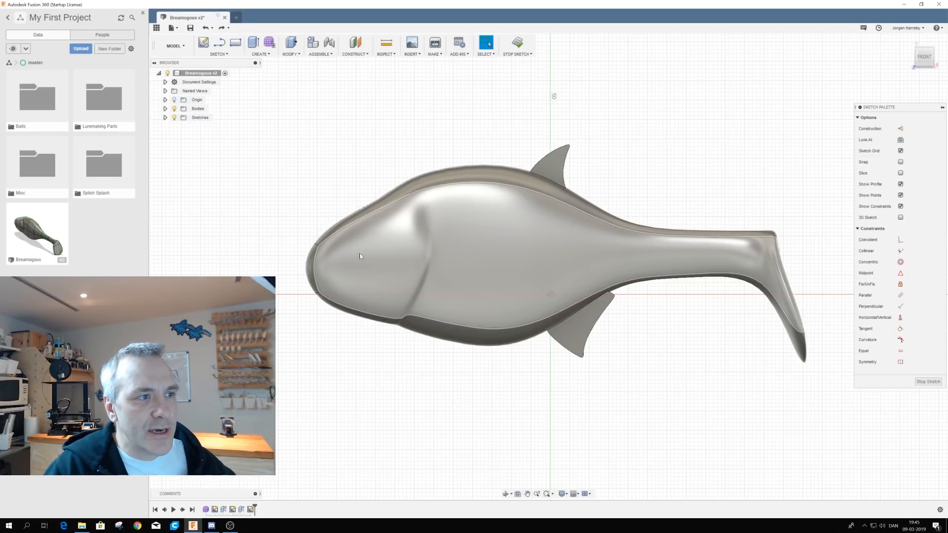
Step: Sketch a closed fit-point spline outlining a small tapered pectoral fin on the lure's side just behind the gill edge, and finish the sketch
left_click(220, 54)
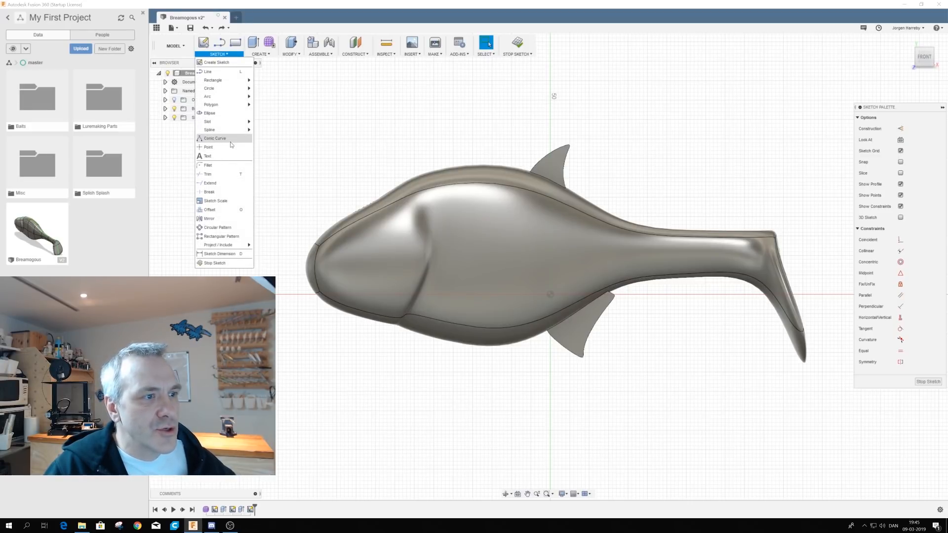
mouse_move(232, 129)
left_click(269, 132)
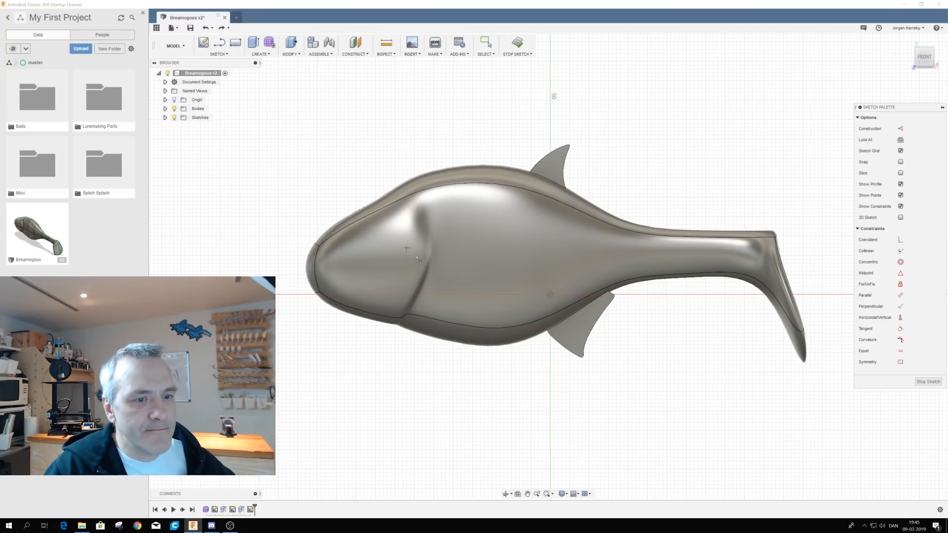
left_click(441, 285)
scroll(454, 283, "up", 2)
scroll(454, 283, "up", 2)
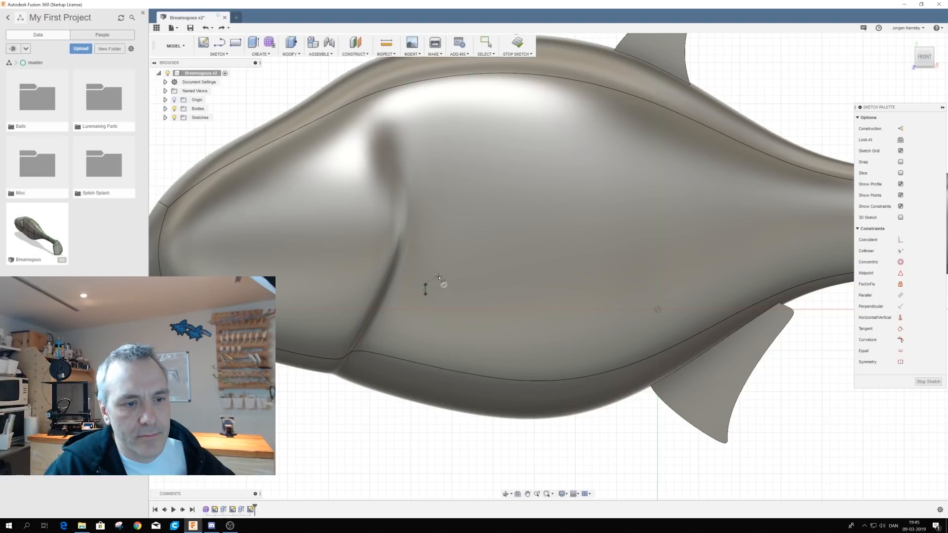
left_click(520, 276)
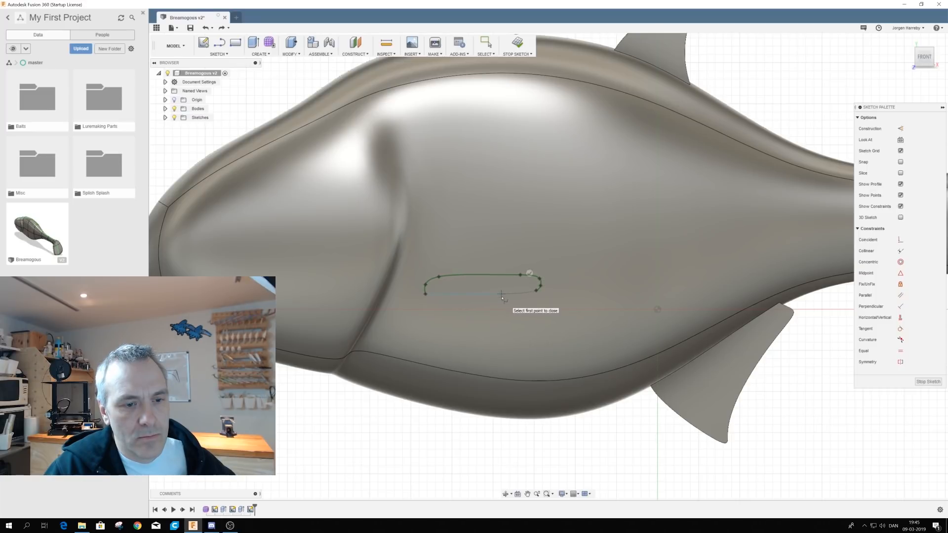
left_click(459, 322)
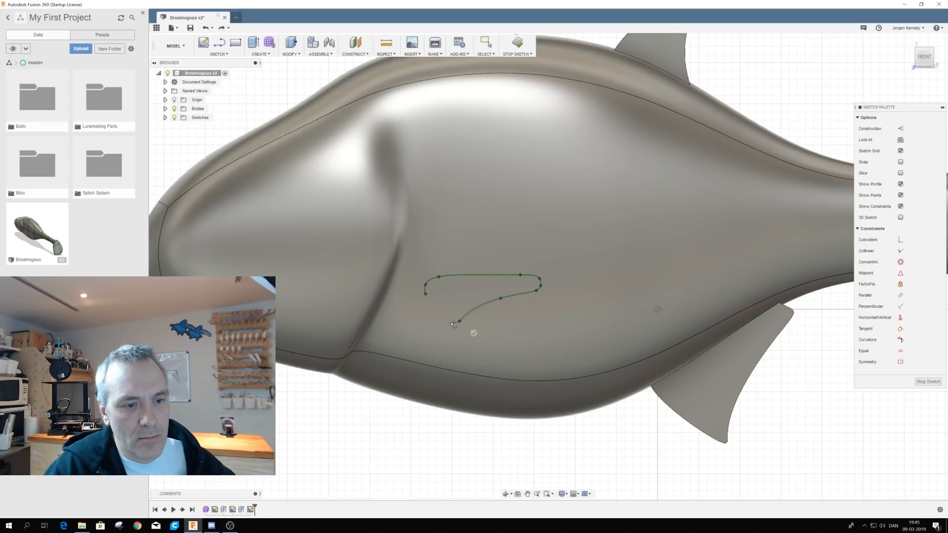
left_click(424, 300)
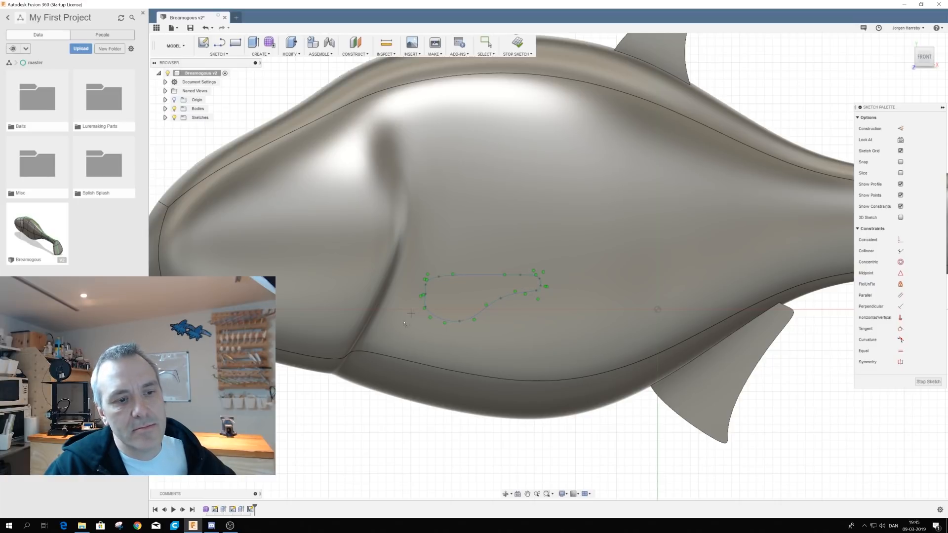
scroll(415, 250, "down", 3)
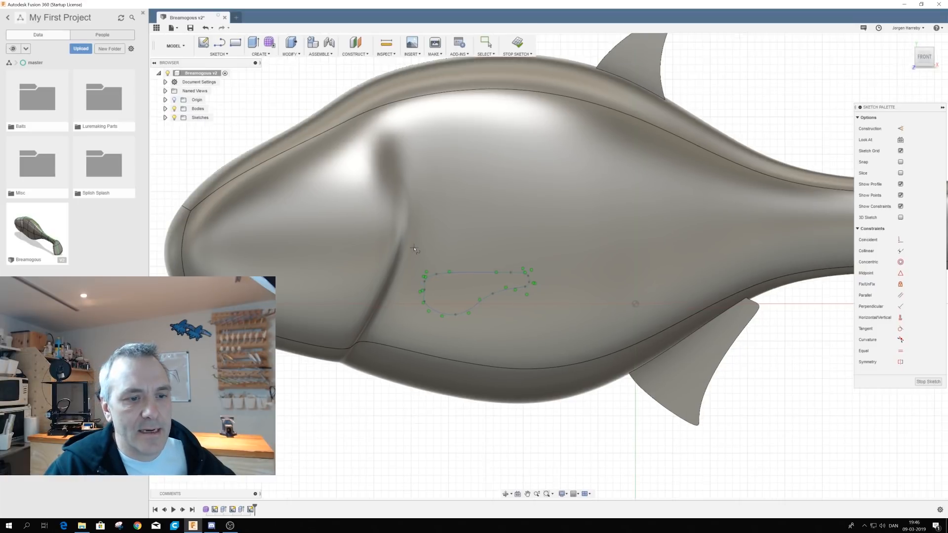
scroll(405, 263, "down", 1)
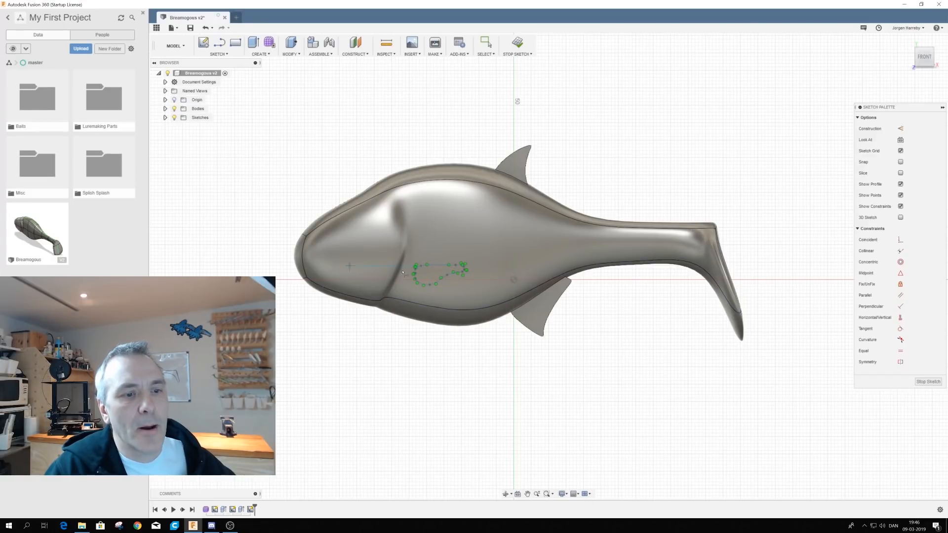
left_click(517, 43)
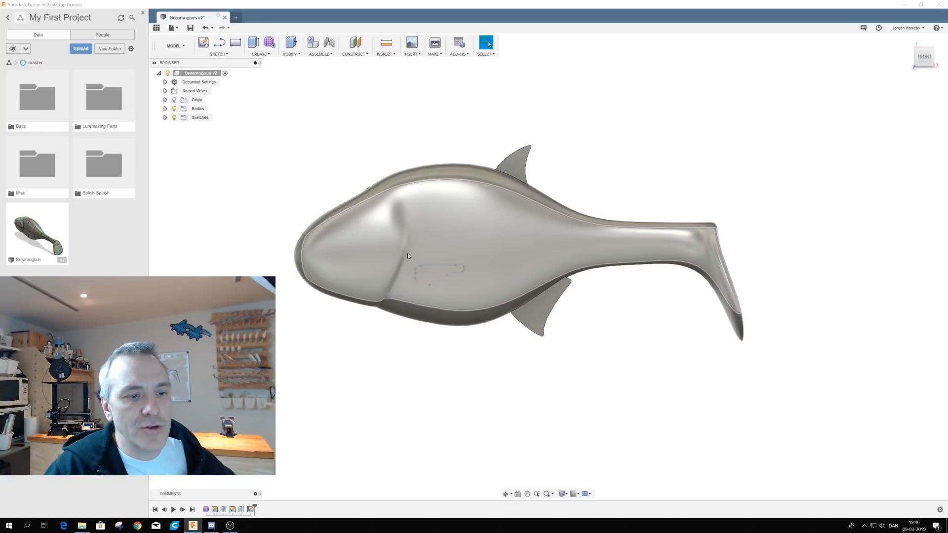
Step: Extrude the pectoral fin profile 2 mm with its start set to From Object on the body's side face, using Join
left_click(184, 110)
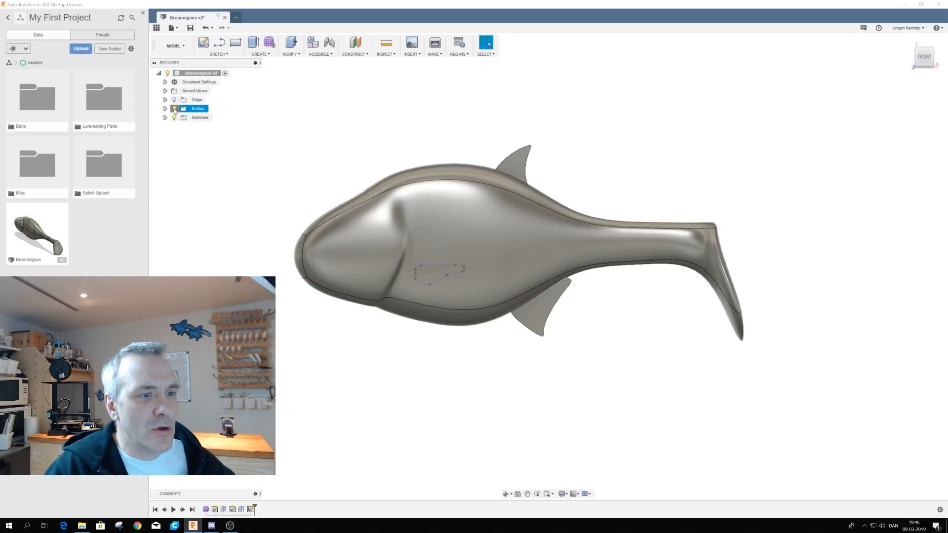
left_click(174, 109)
left_click(427, 274)
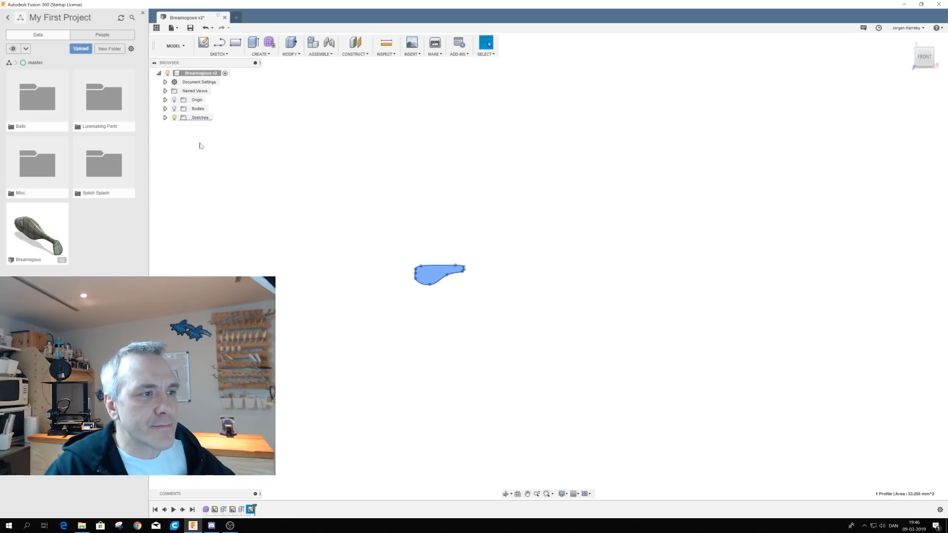
left_click(175, 109)
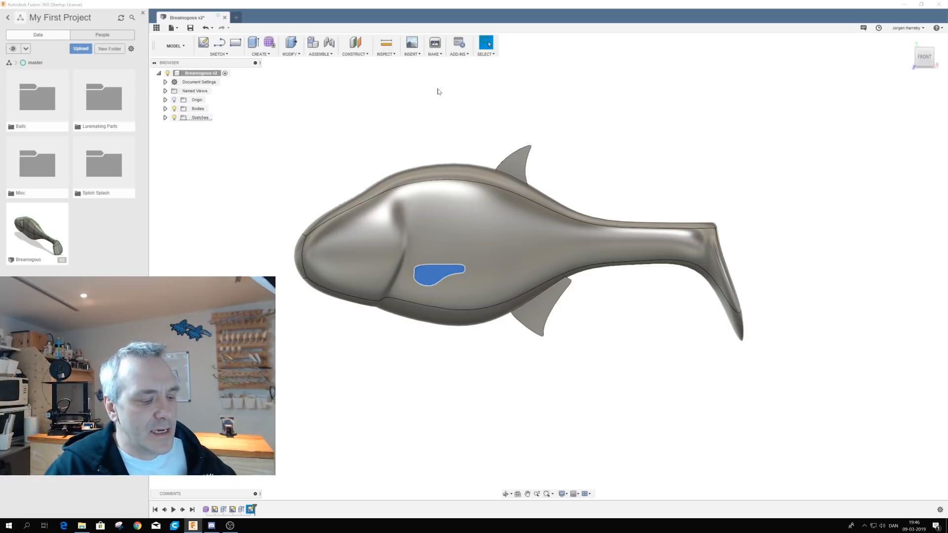
key("e")
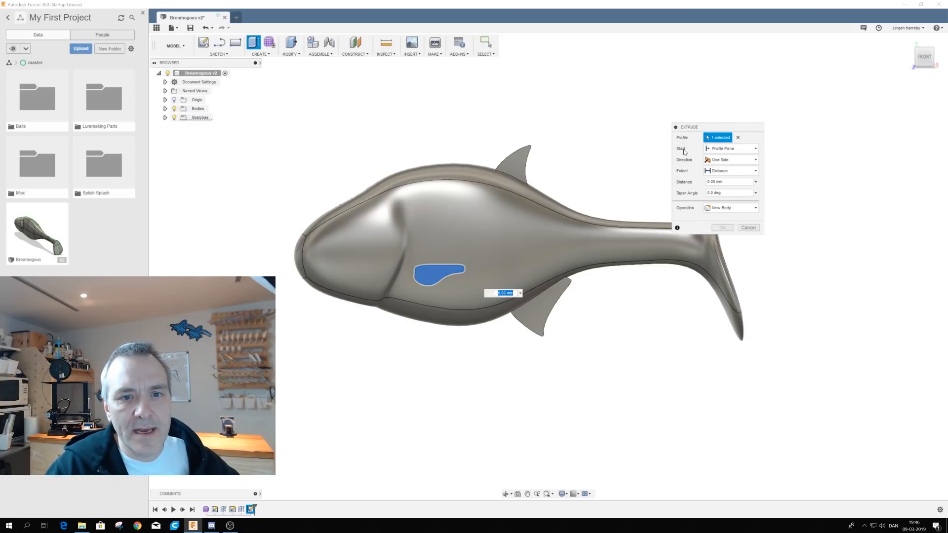
left_click(729, 150)
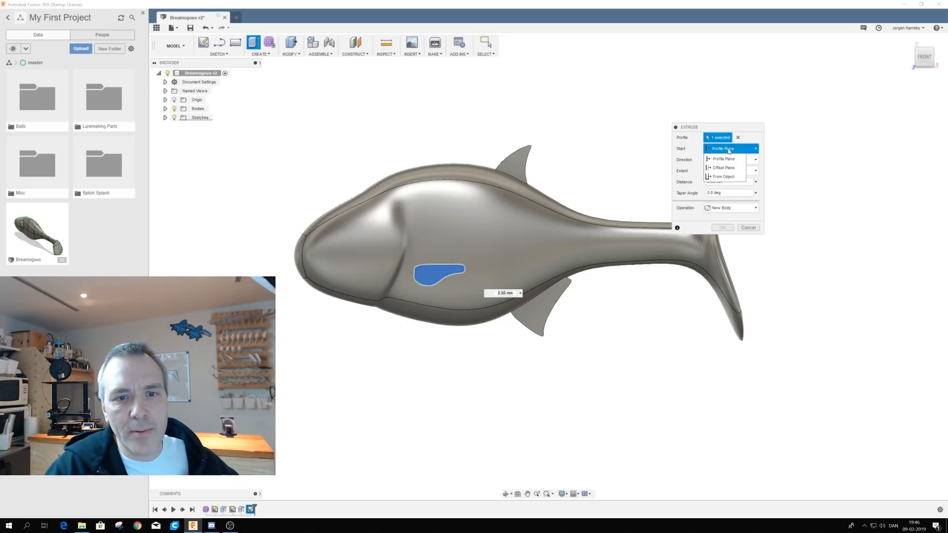
left_click(716, 177)
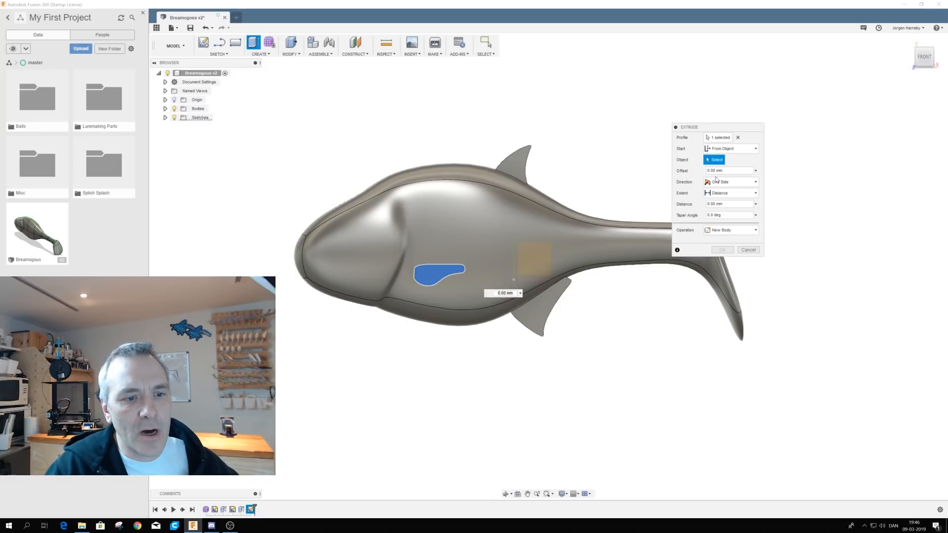
left_click(472, 286)
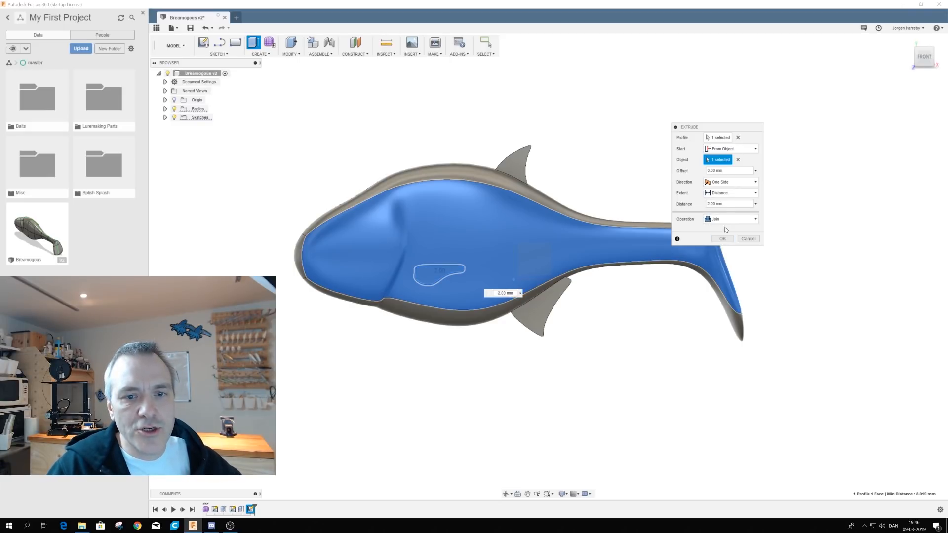
left_click(722, 239)
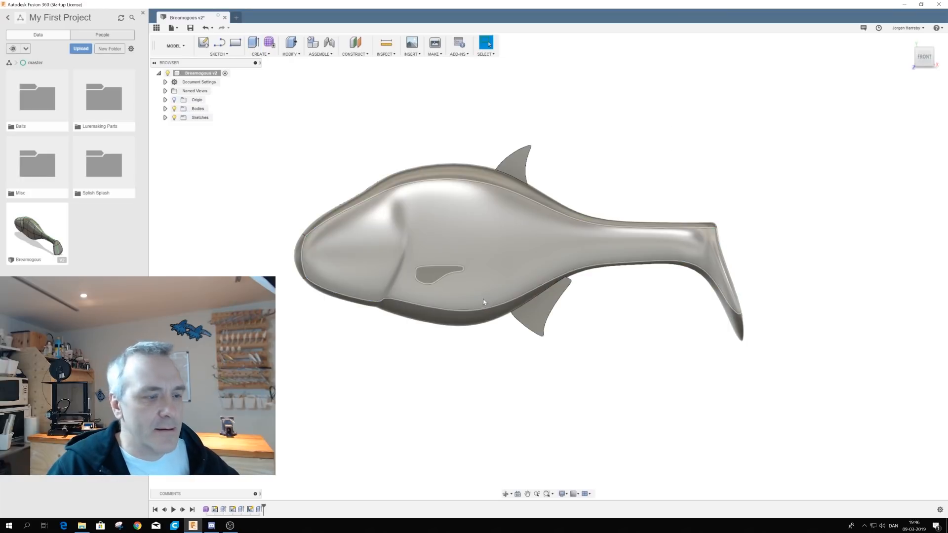
Step: Make the pectoral fin sketch visible and, with the bodies temporarily hidden, select its profile from the lure's opposite side
middle_click_drag(482, 293, 455, 295, "shift")
left_click_drag(476, 275, 483, 284)
key("Escape")
mouse_move(527, 268)
middle_mouse_down("shift")
mouse_move(378, 256)
mouse_move(571, 263)
middle_mouse_up("shift")
key("Escape")
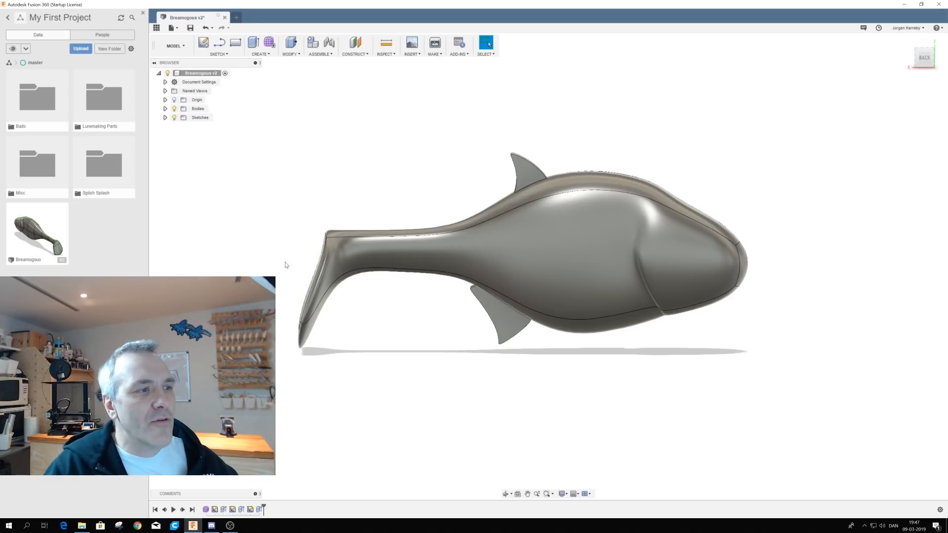
left_click(174, 109)
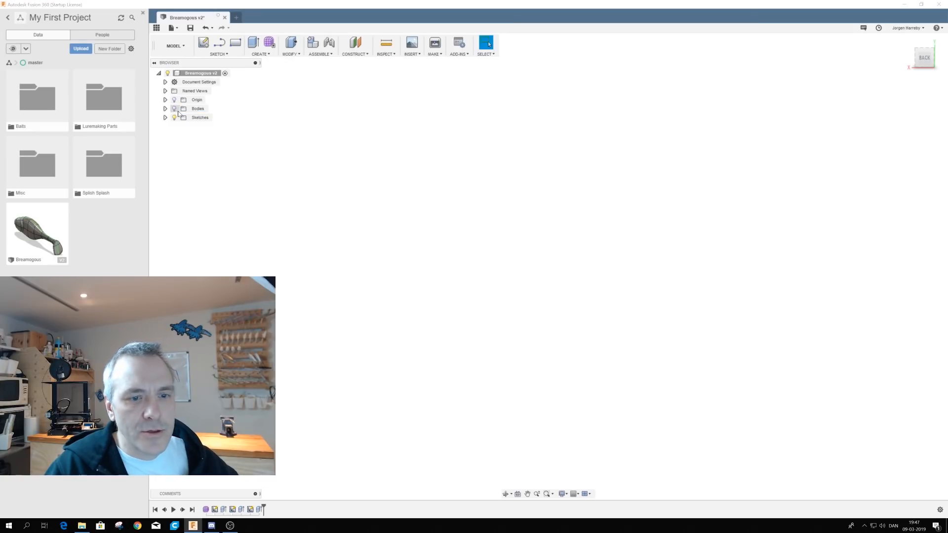
left_click(165, 118)
left_click(181, 144)
left_click(597, 280)
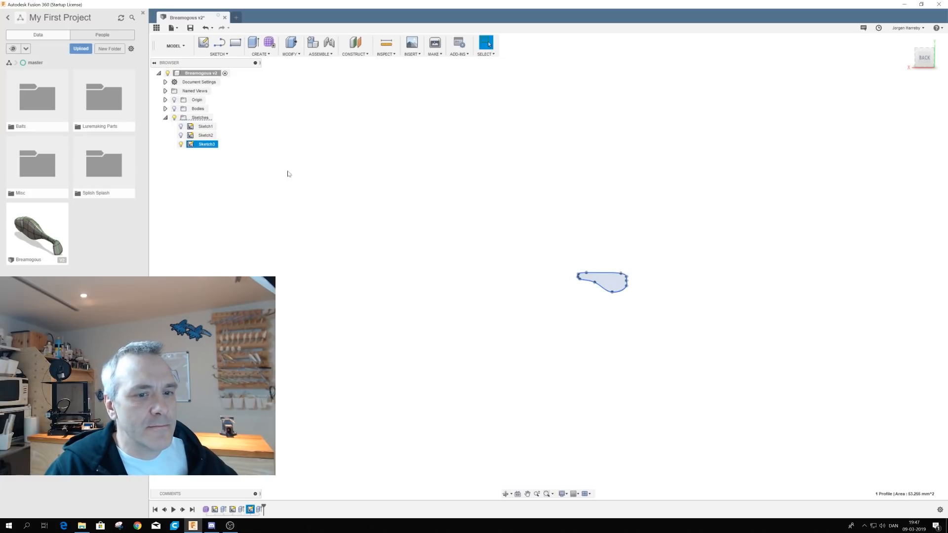
left_click(174, 109)
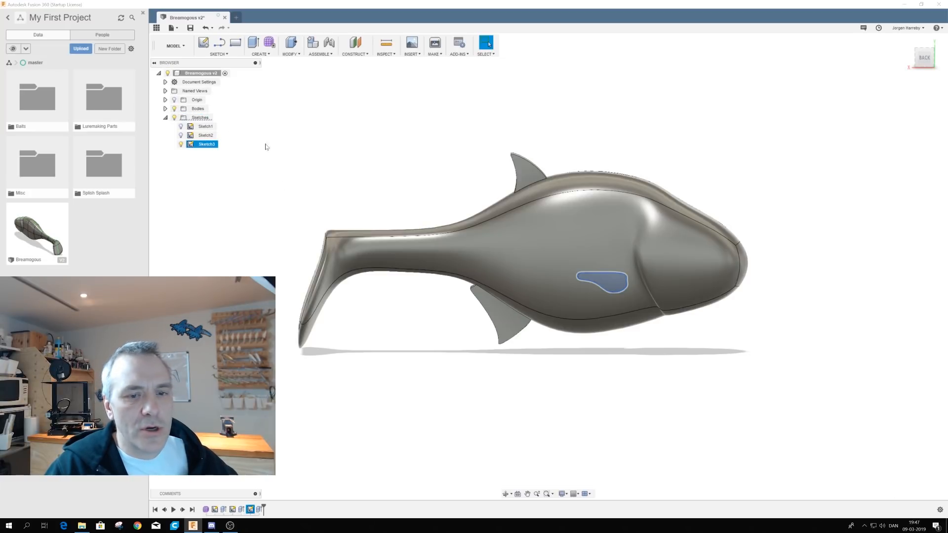
Step: Extrude the pectoral fin profile -2 mm with its start set to From Object on the opposite side face, using Join
key("e")
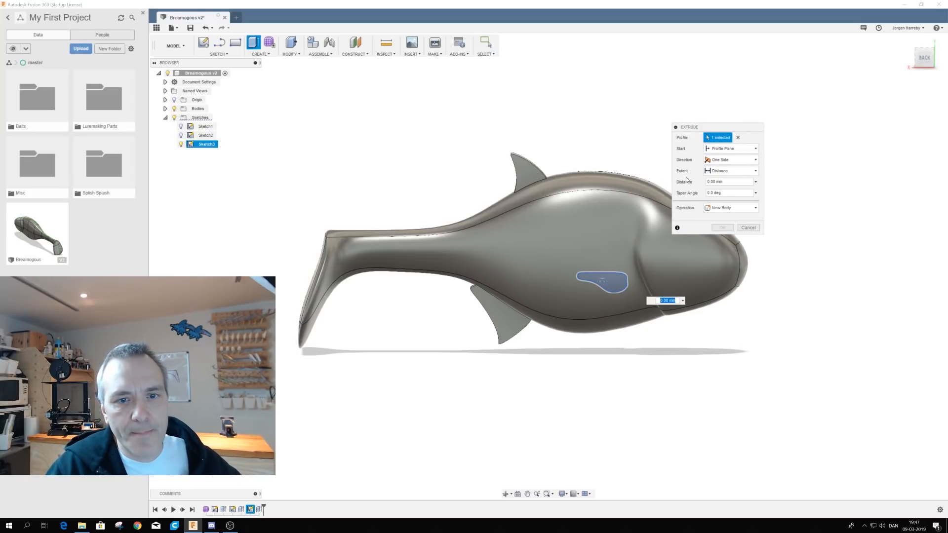
left_click(731, 148)
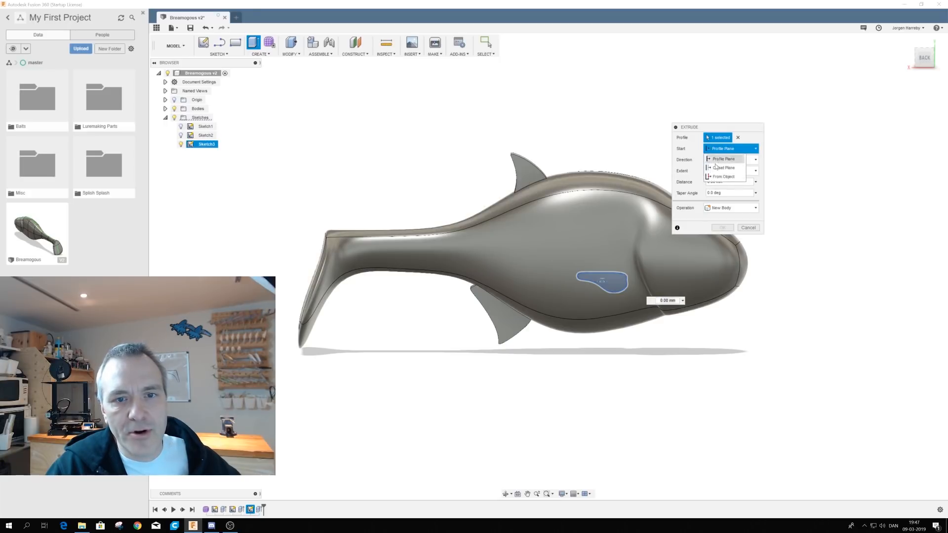
left_click(724, 177)
left_click(583, 236)
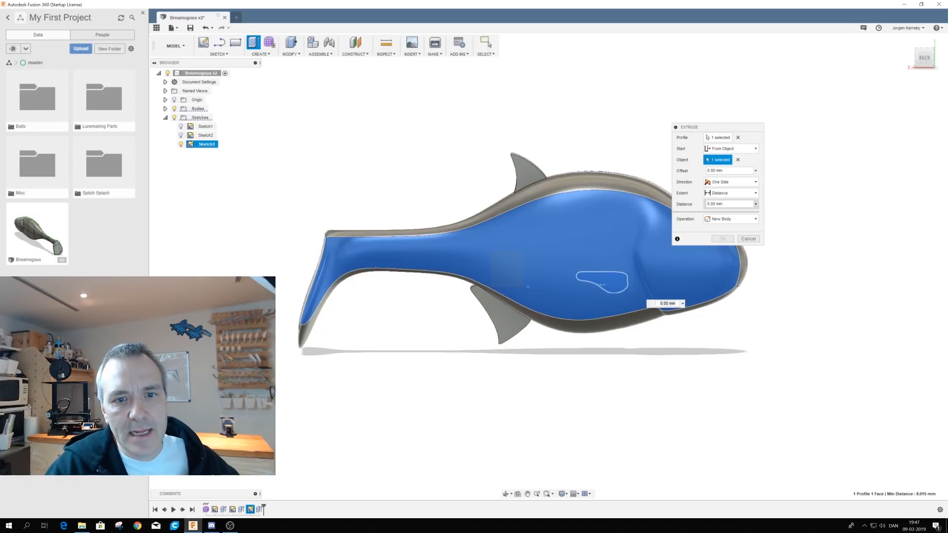
left_click(729, 204)
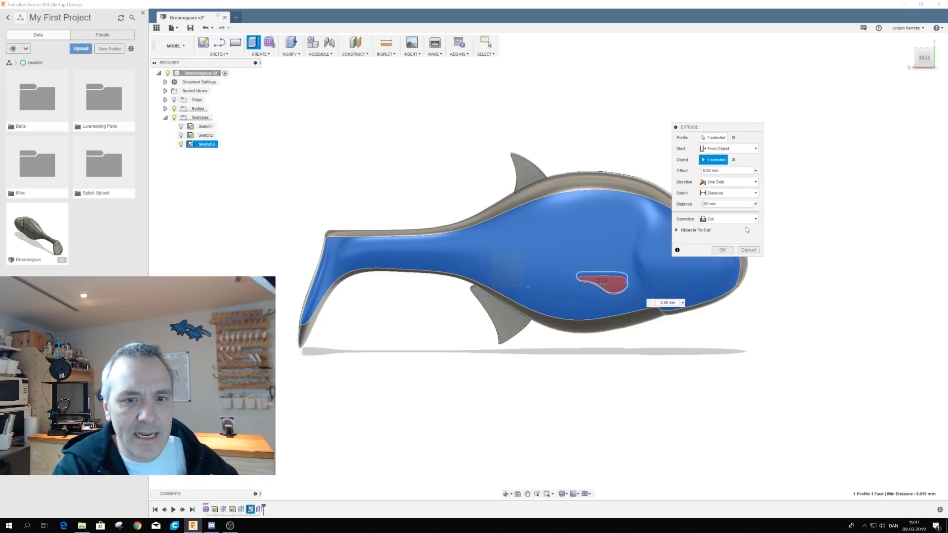
type("2.")
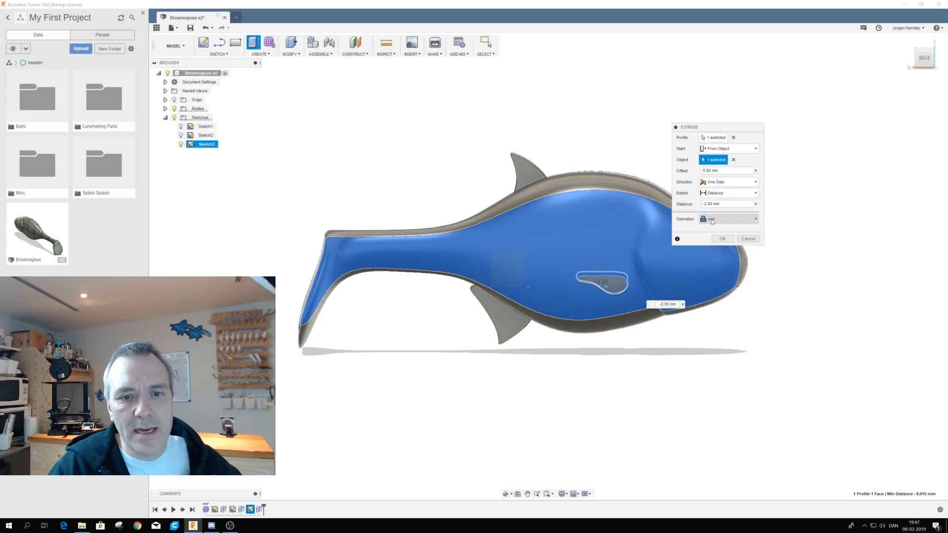
left_click(722, 238)
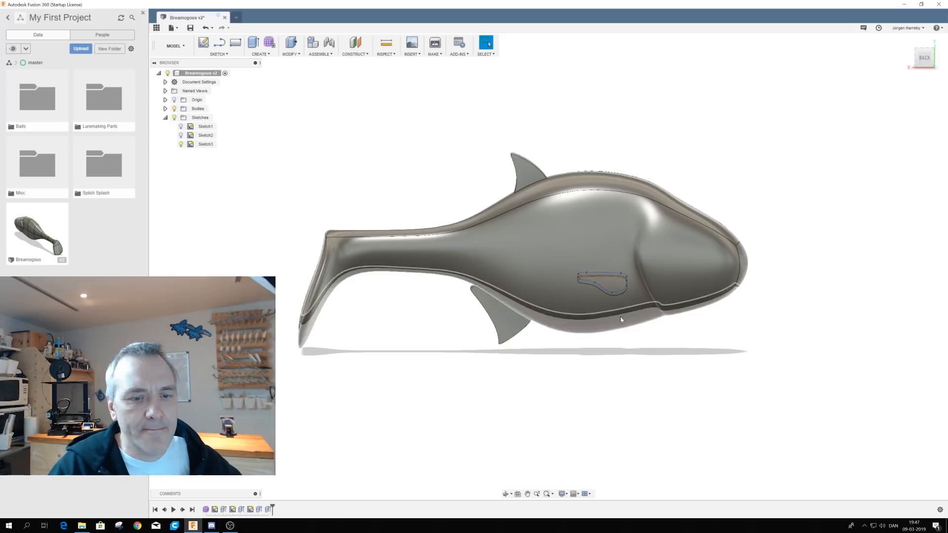
Step: Start a new sketch in the front view and draw an 8 mm diameter eye circle on the lure's head
left_click(606, 280)
mouse_move(606, 280)
middle_mouse_down("shift")
mouse_move(465, 193)
mouse_move(467, 163)
middle_mouse_up("shift")
middle_click_drag(588, 250, 555, 277, "shift")
middle_click_drag(694, 242, 555, 233)
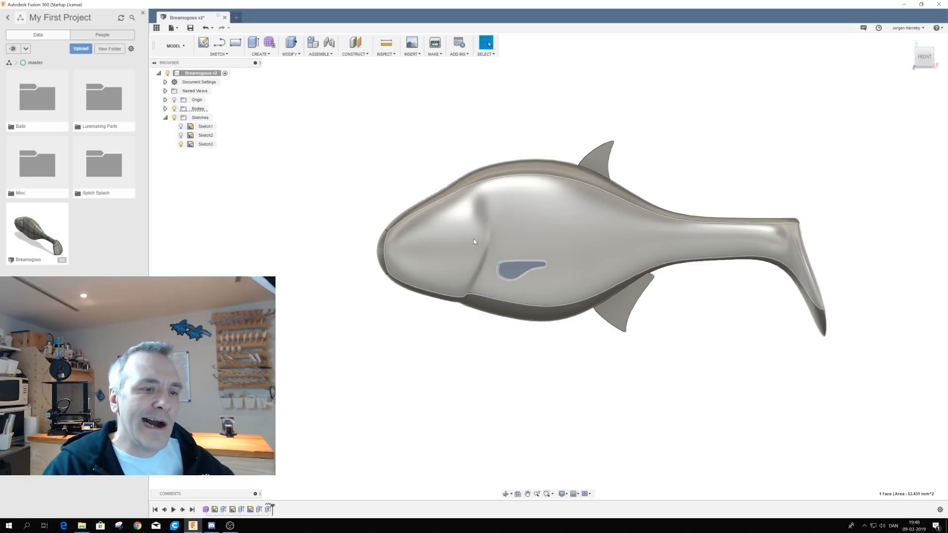
scroll(420, 244, "up", 3)
scroll(416, 246, "down", 1)
middle_click_drag(567, 209, 545, 226)
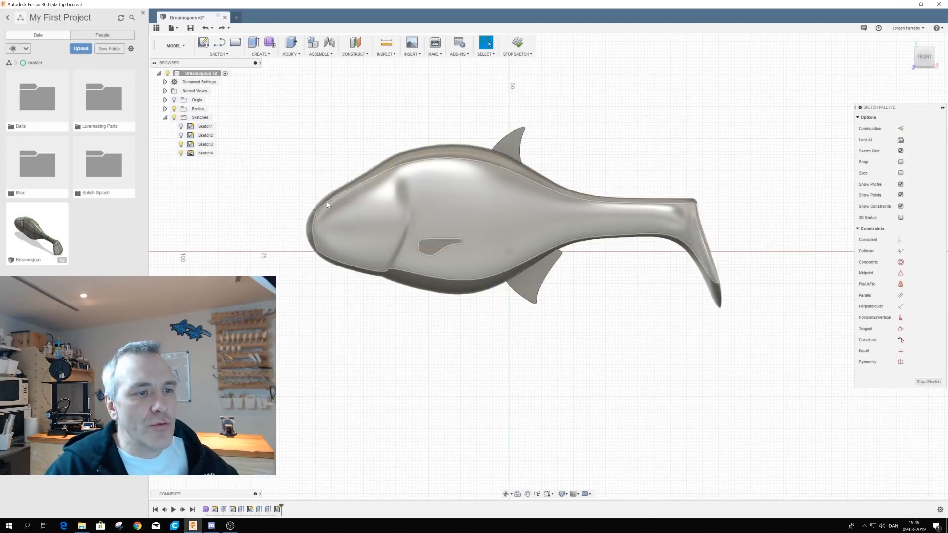
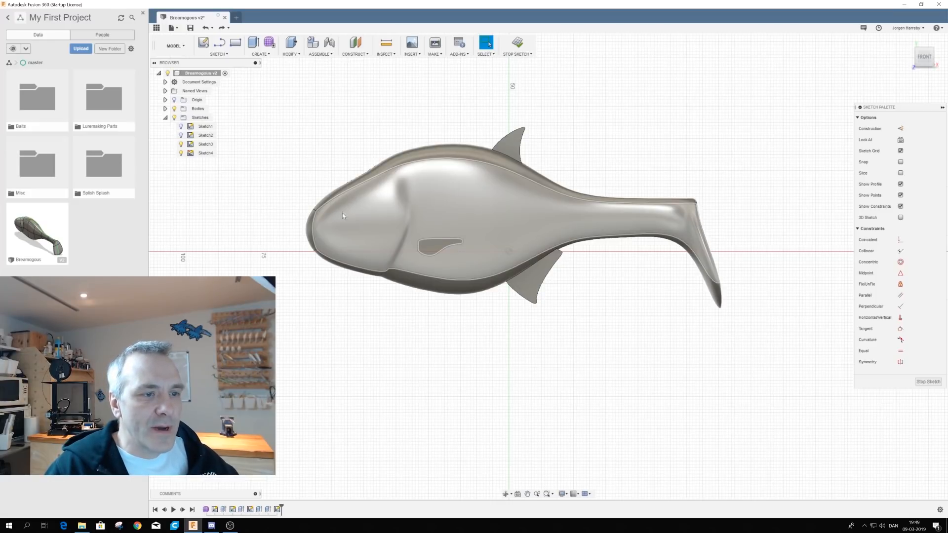
scroll(345, 216, "up", 1)
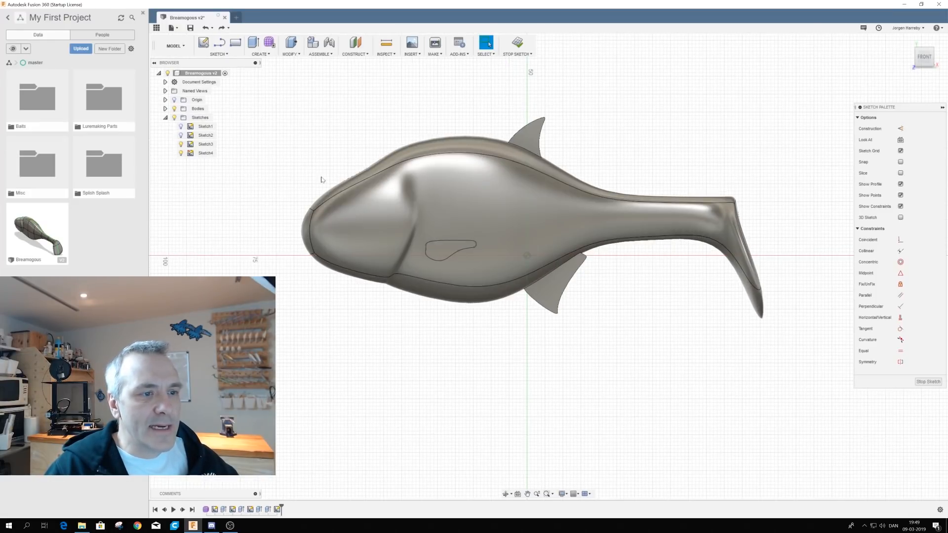
left_click(220, 57)
mouse_move(237, 88)
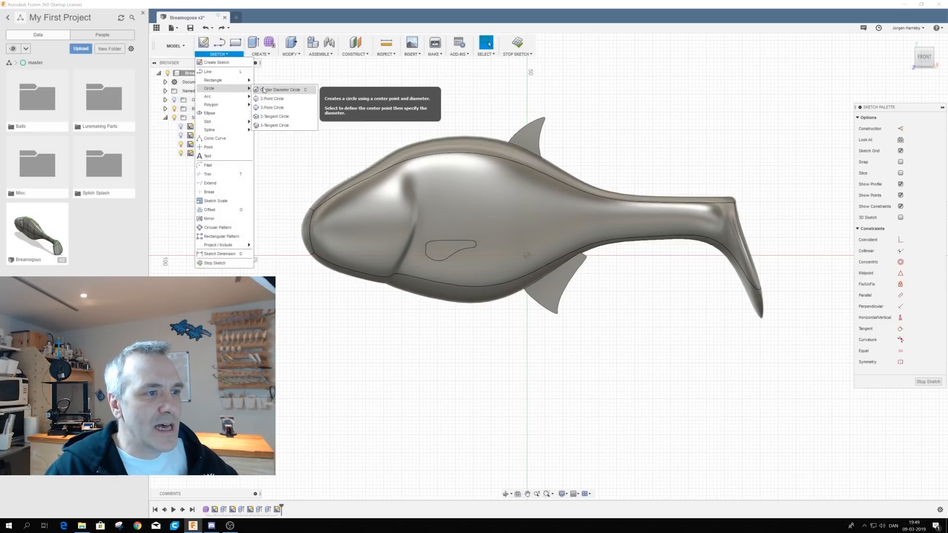
left_click(268, 90)
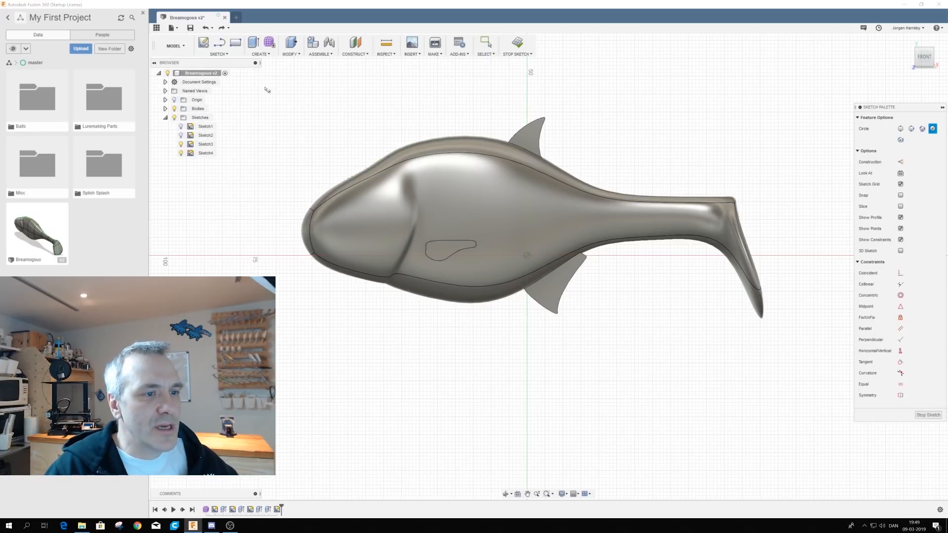
left_click(355, 207)
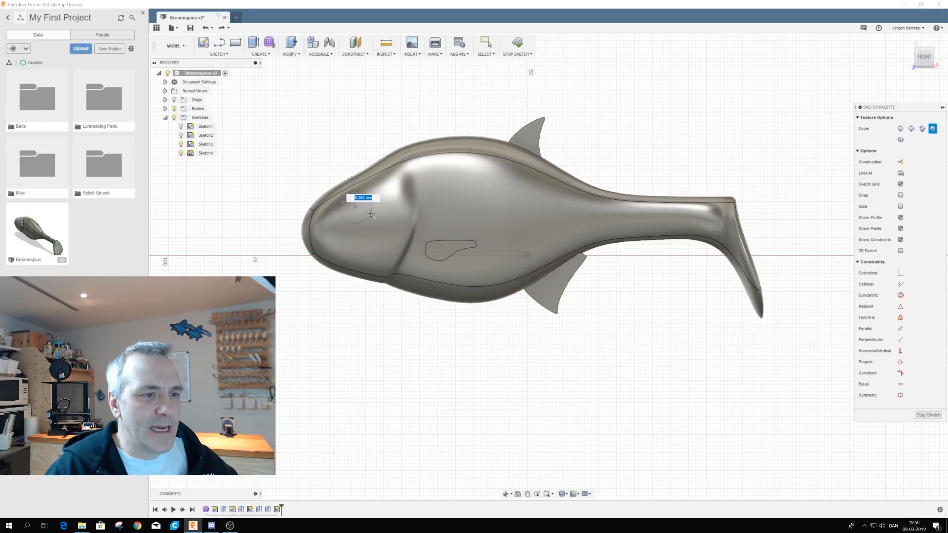
type("8")
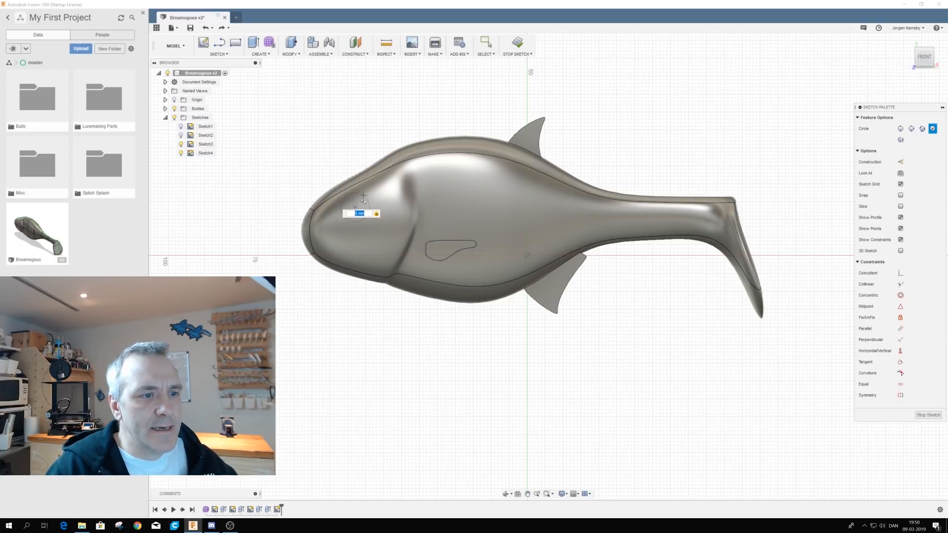
Step: Draw a slanted line at about 25° across the upper part of the eye circle and finish the sketch
left_click(219, 54)
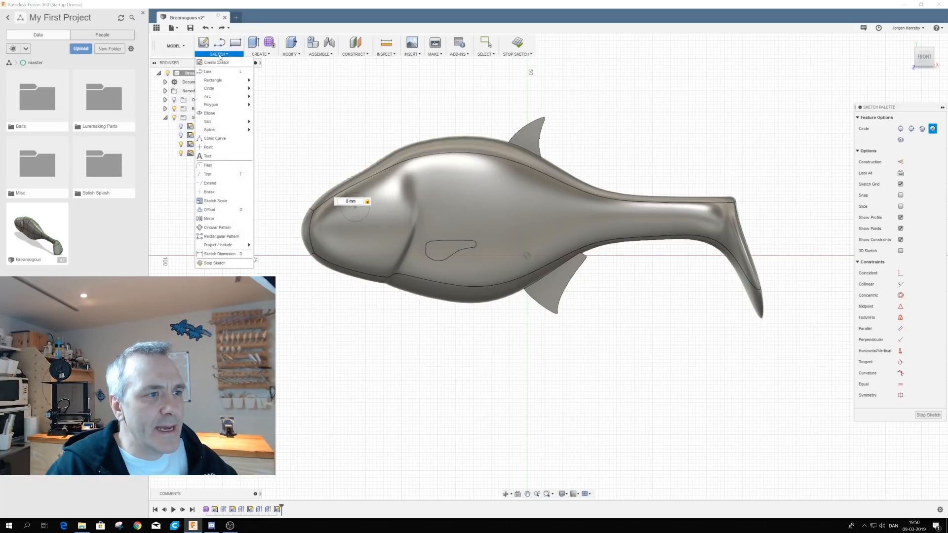
left_click(220, 74)
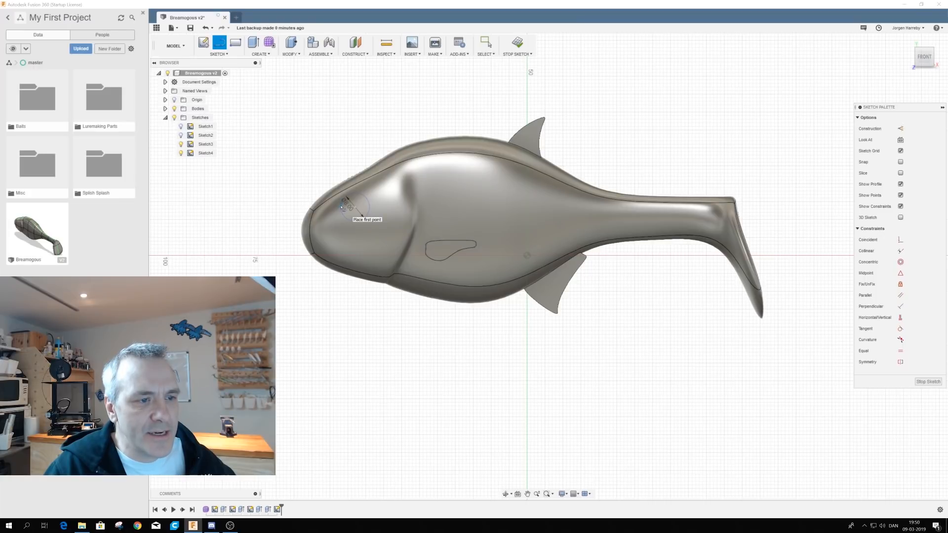
left_click(342, 206)
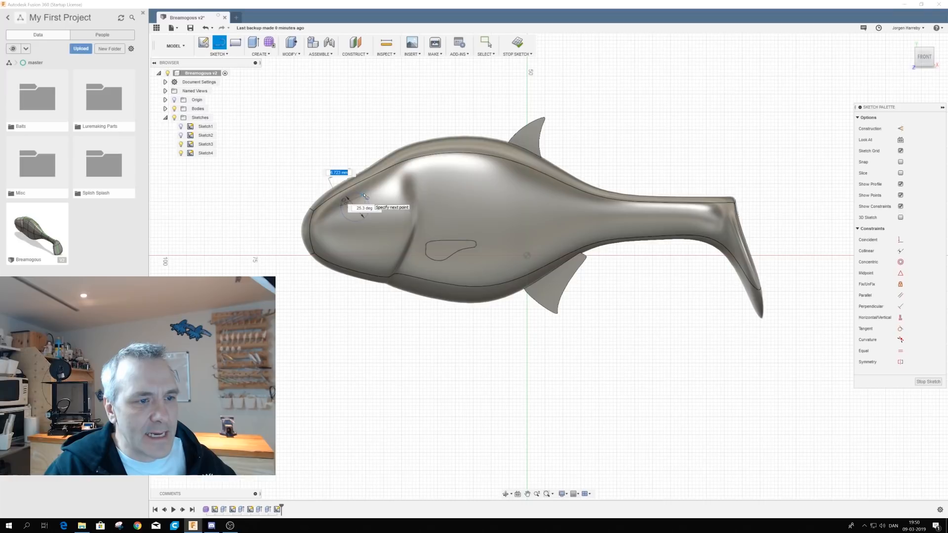
key("Escape")
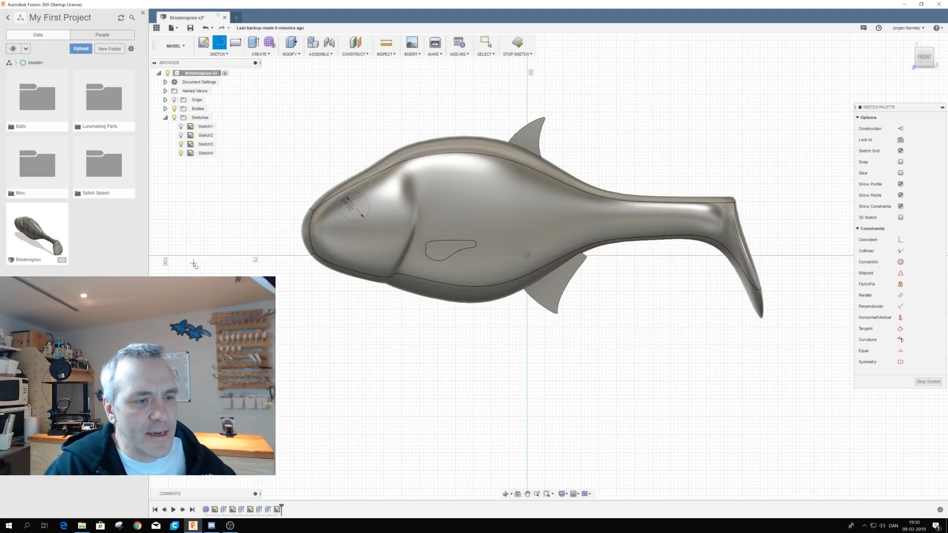
left_click(518, 44)
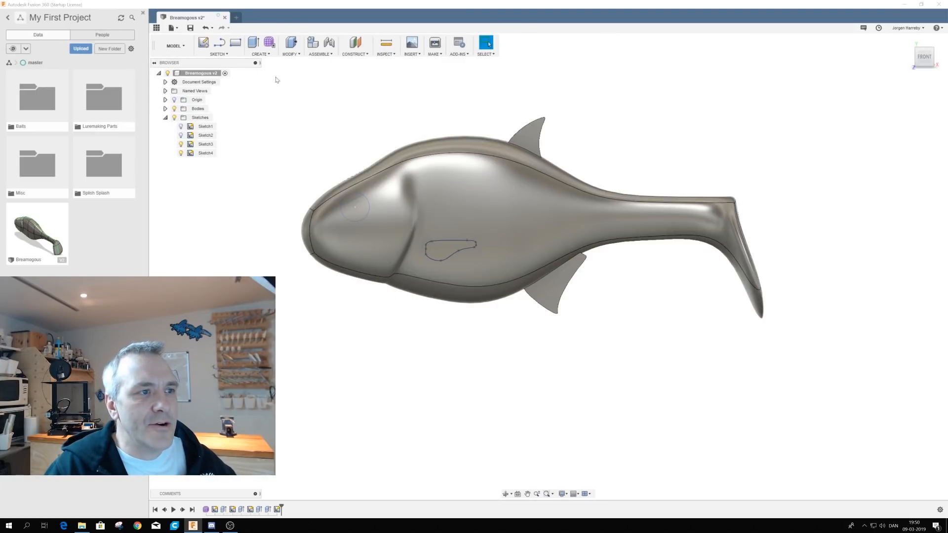
Step: Cut the eye profile below the slanted line into the head with a -1 mm Extrude starting From Object on the side face
left_click(174, 109)
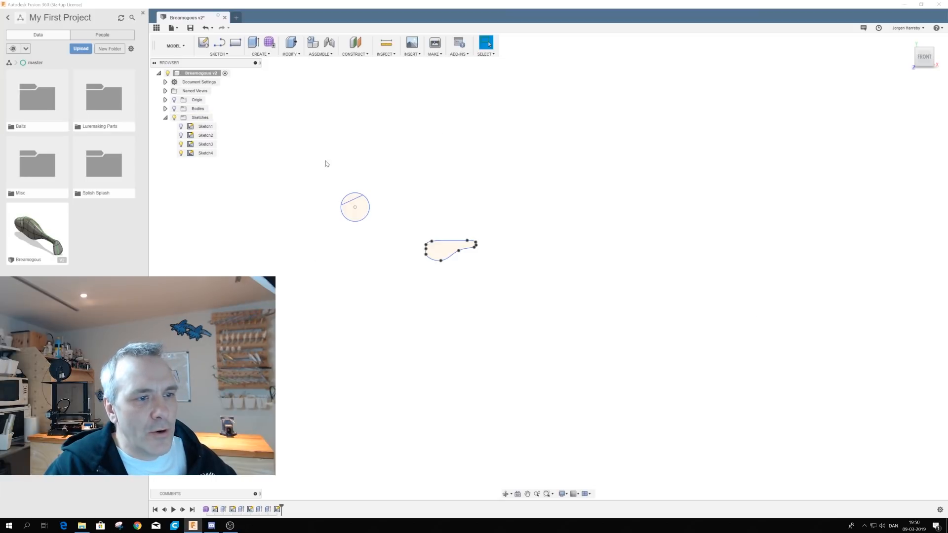
left_click(365, 214)
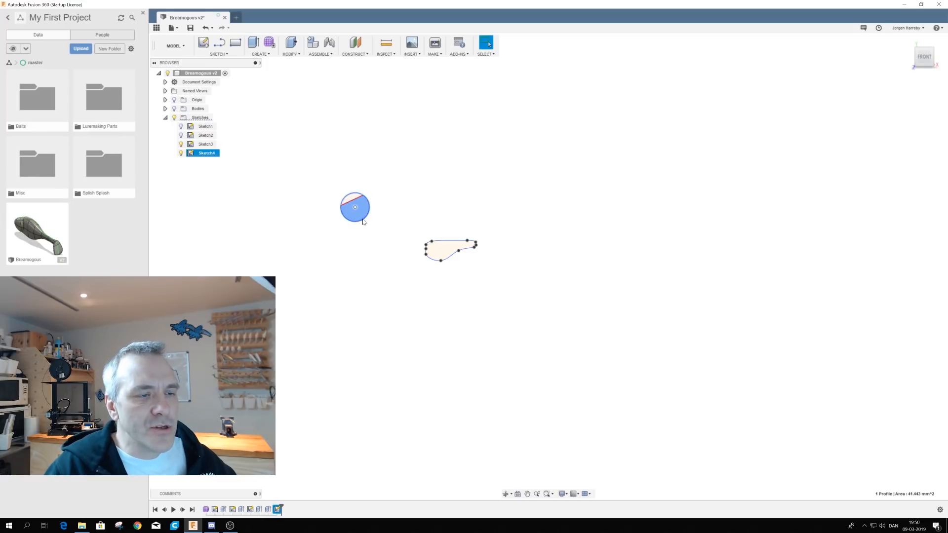
left_click(174, 109)
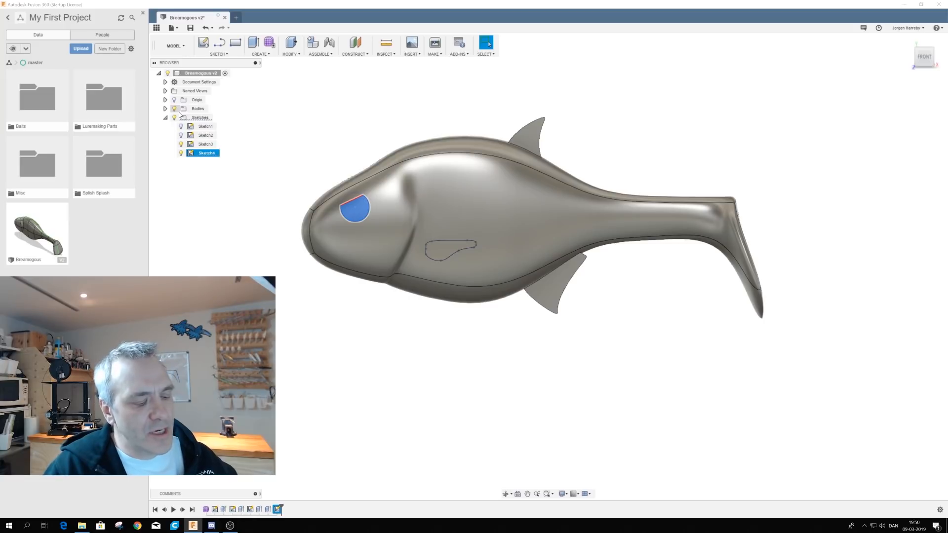
key("e")
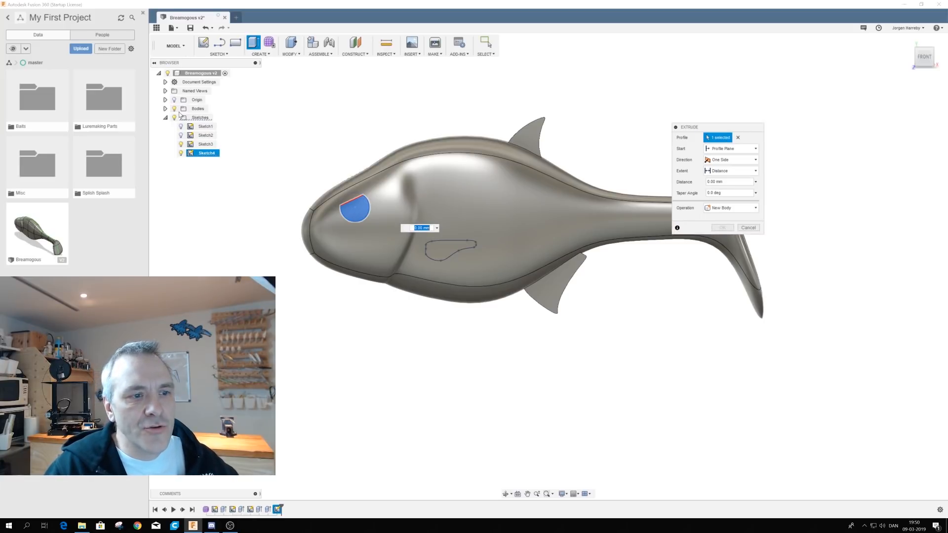
left_click(730, 149)
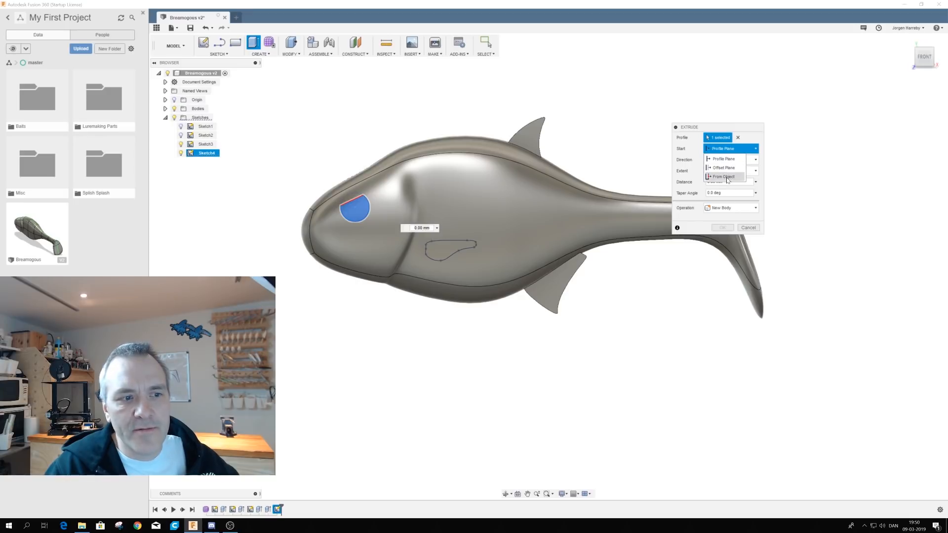
left_click(723, 177)
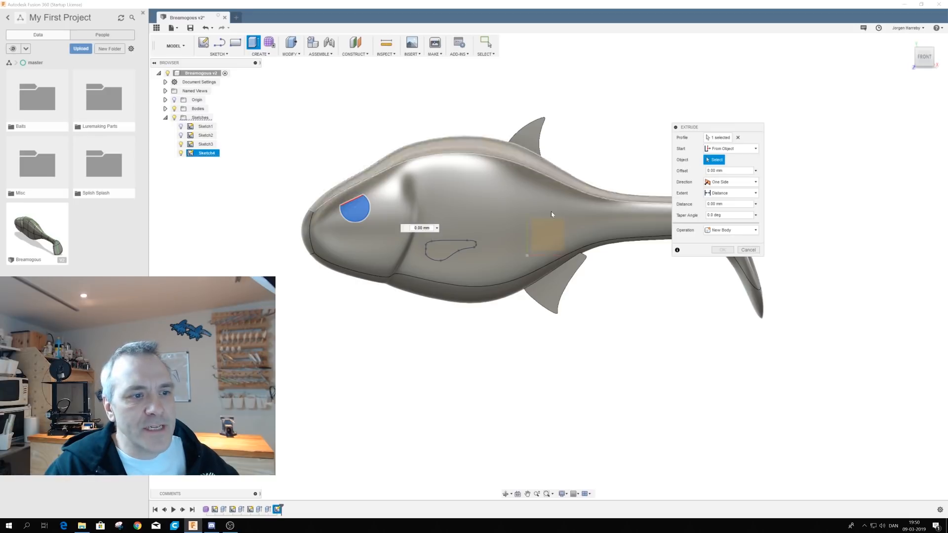
left_click(387, 191)
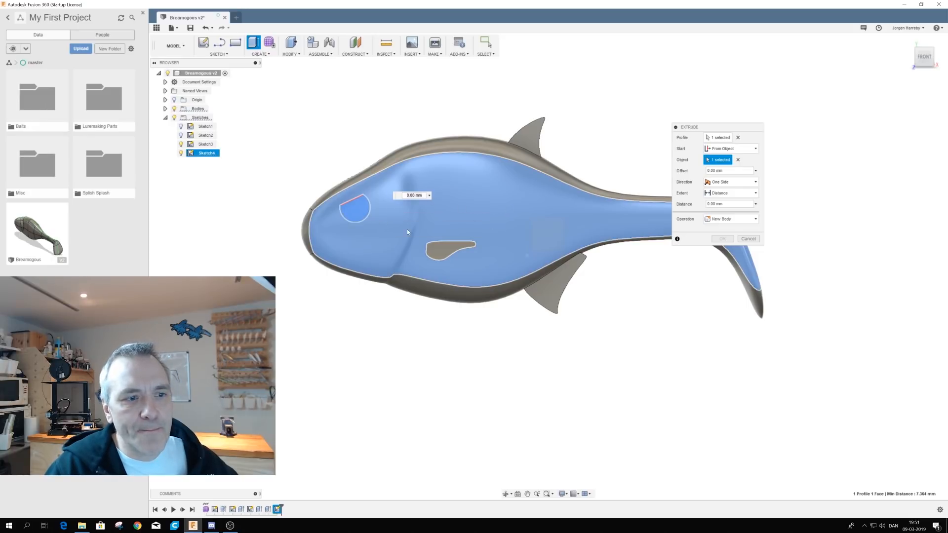
left_click(708, 204)
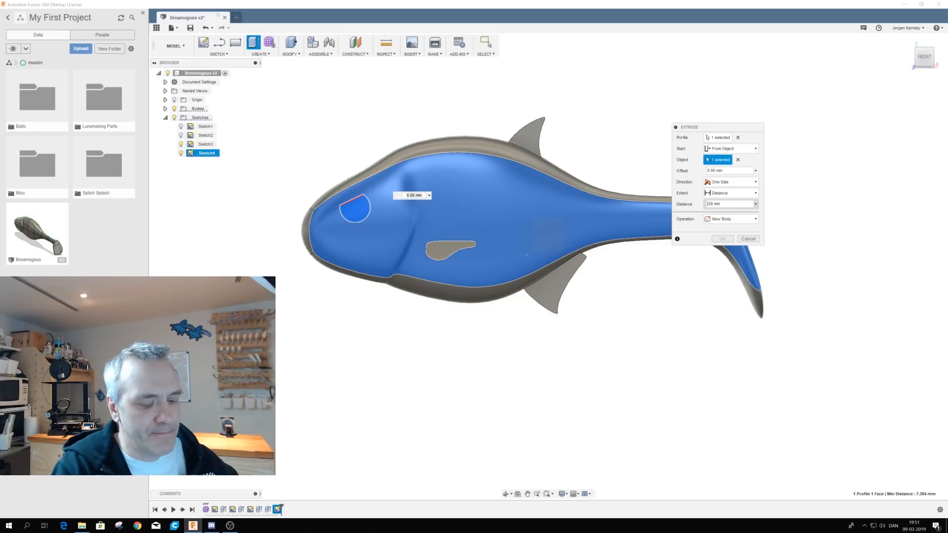
key("Delete")
type("-1")
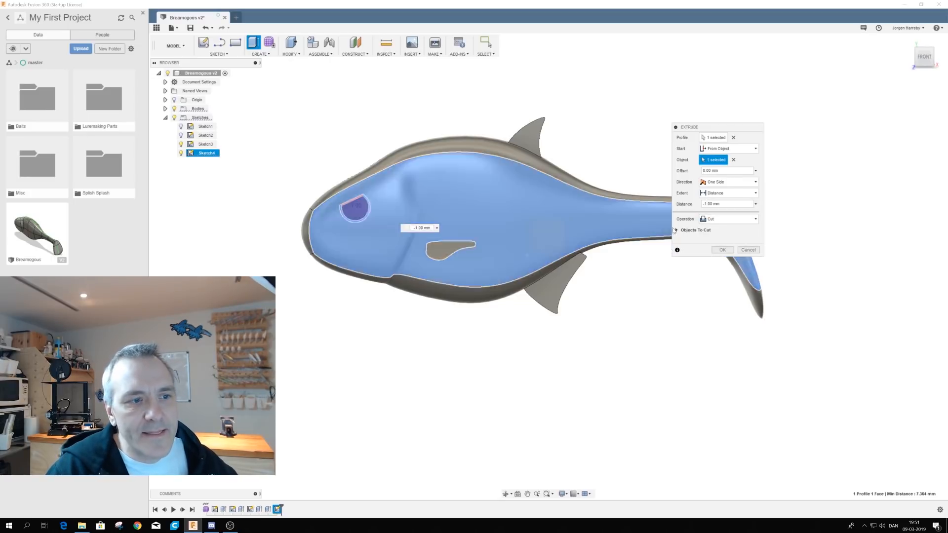
middle_click_drag(589, 243, 381, 221, "shift")
scroll(381, 220, "up", 5)
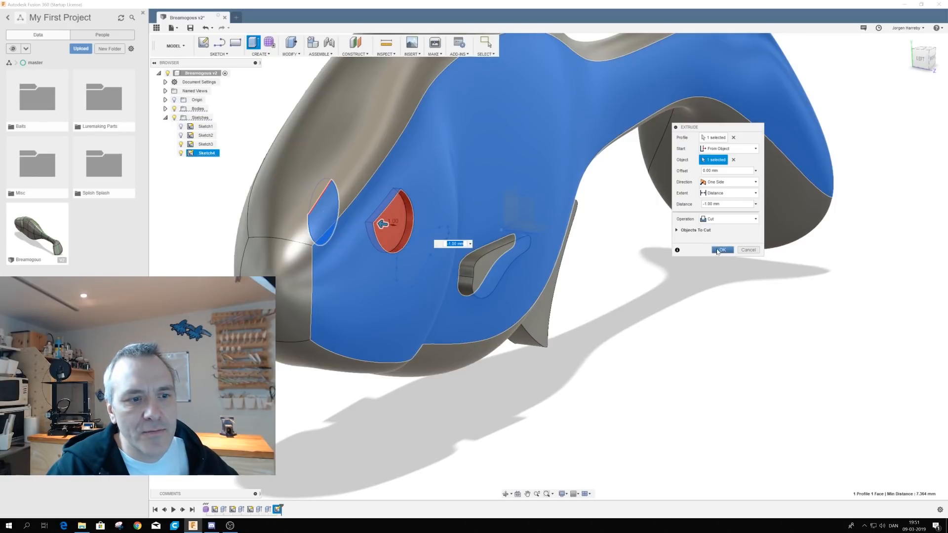
left_click(721, 250)
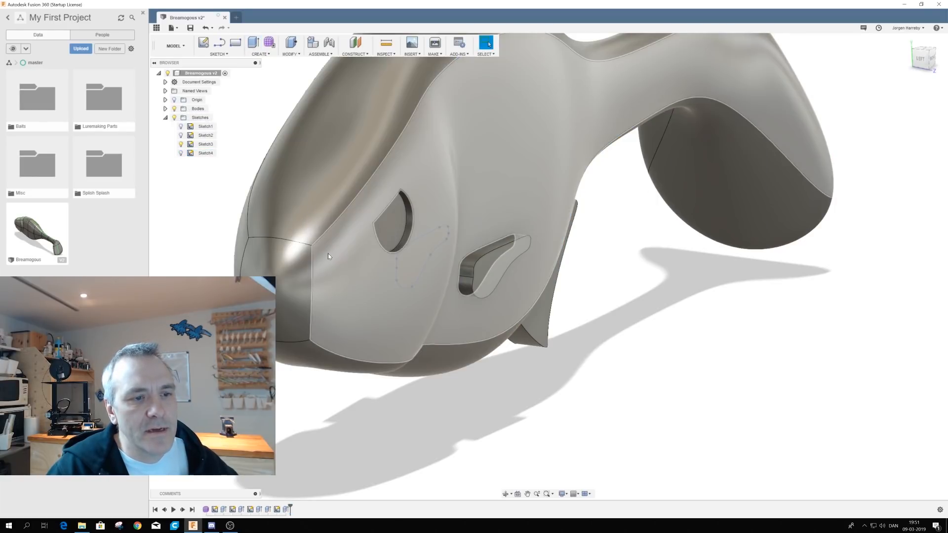
middle_click_drag(328, 252, 437, 257)
middle_click(368, 255)
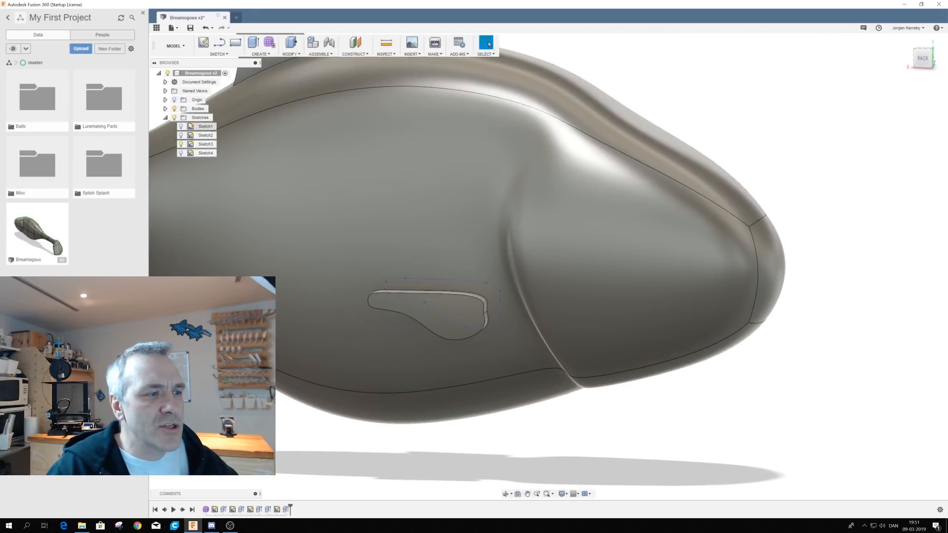
Step: Cut the eye profile below the slanted line 1 mm into the head's other side, with the Extrude starting From Object on that side face
left_click(173, 108)
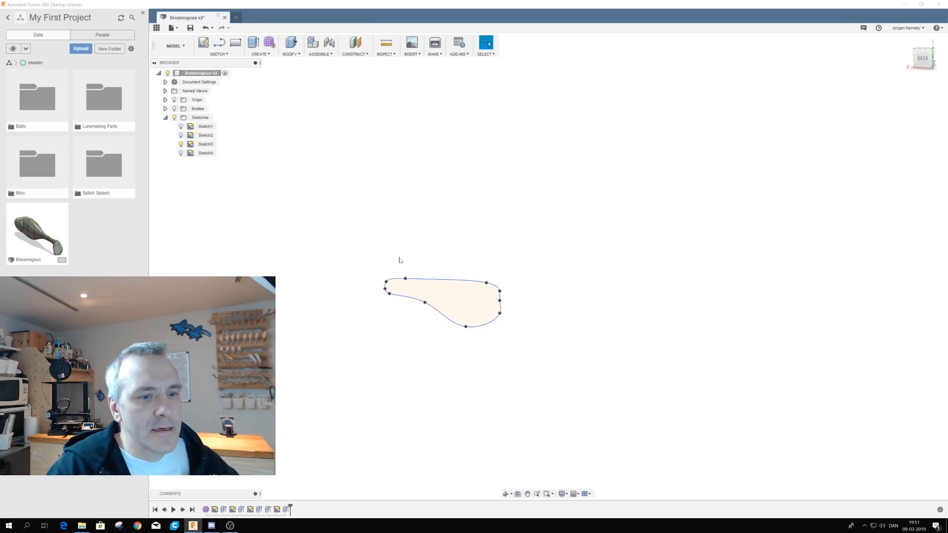
left_click(181, 153)
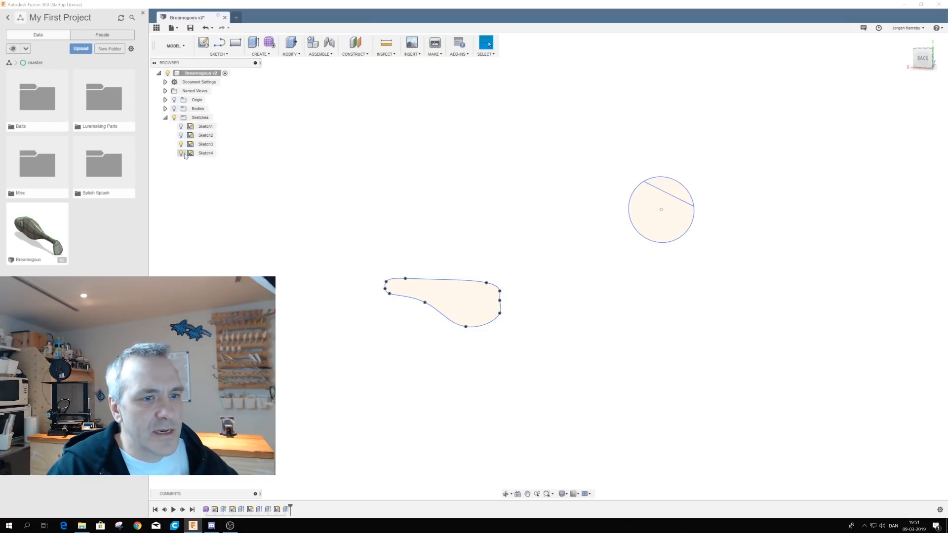
left_click(671, 218)
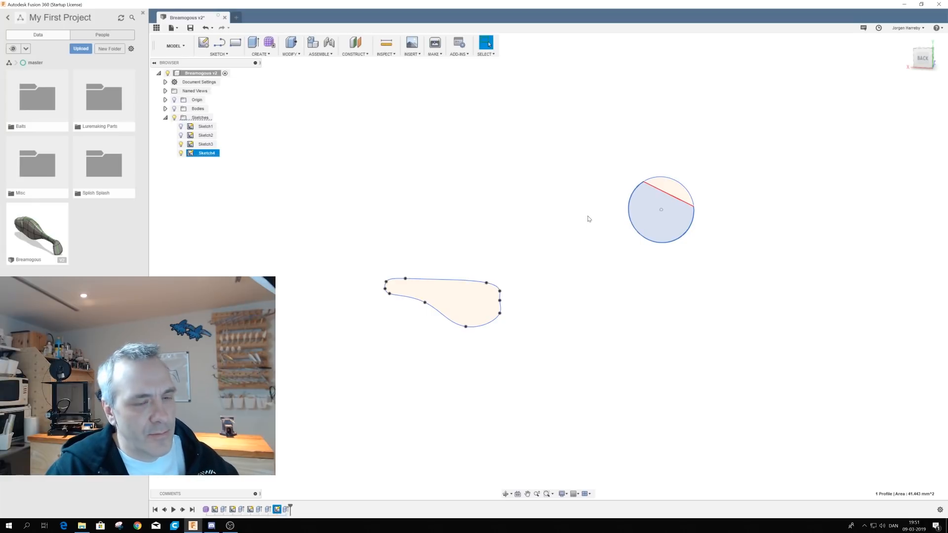
left_click(173, 109)
key("e")
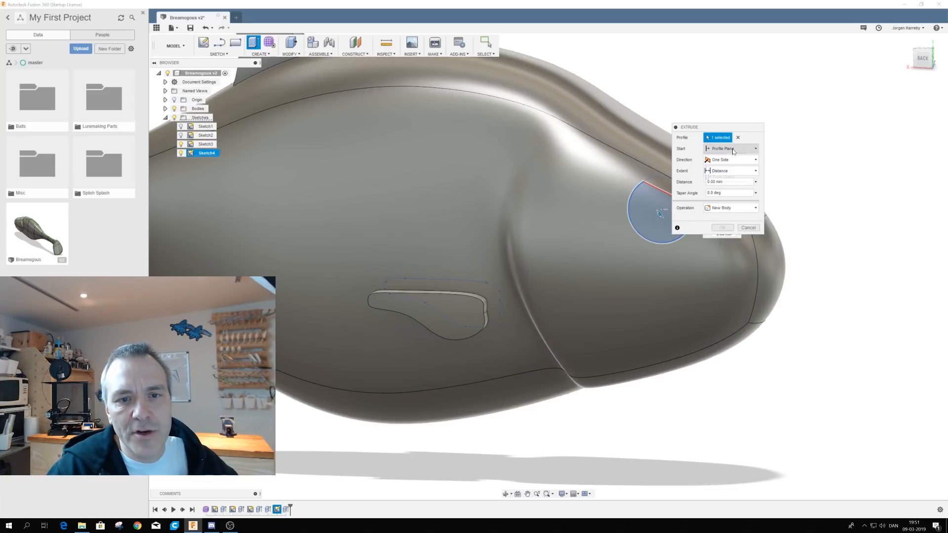
left_click(733, 149)
left_click(722, 177)
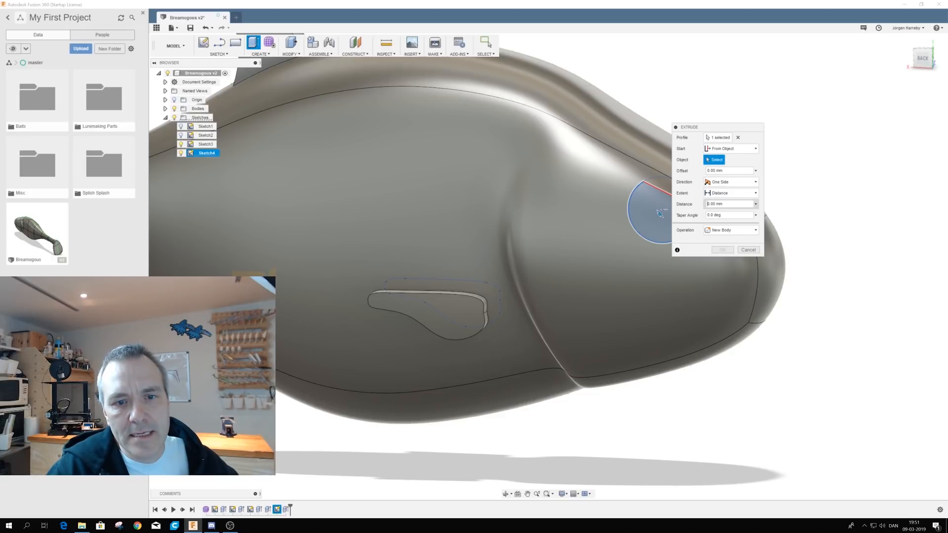
left_click(532, 215)
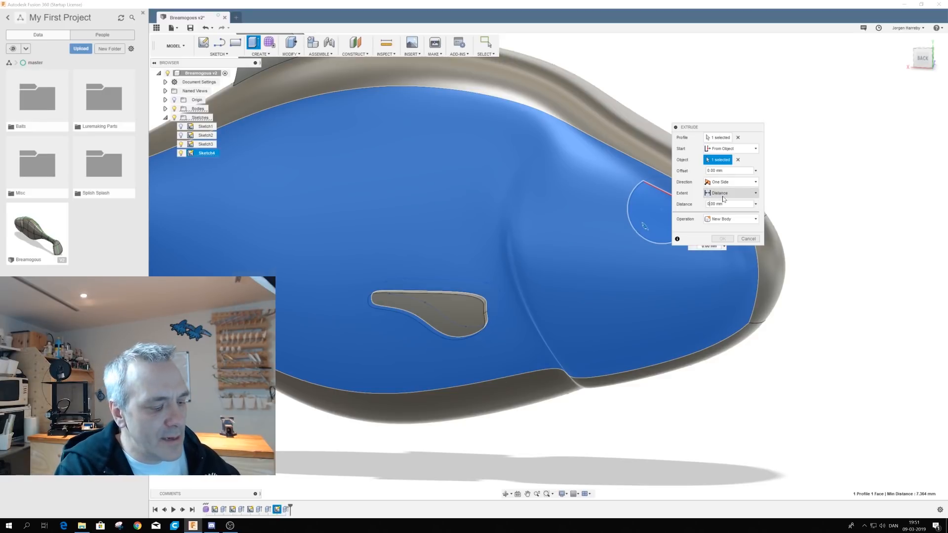
type("1")
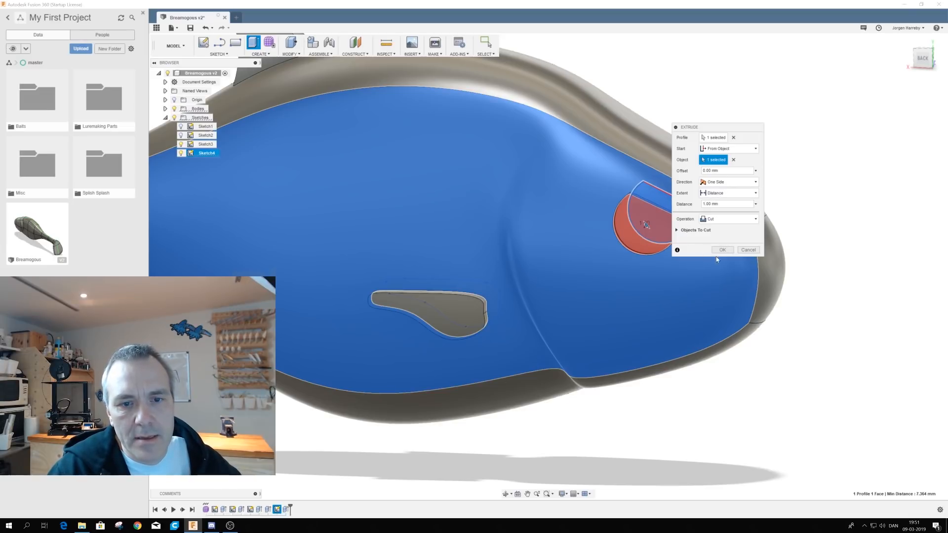
left_click(717, 251)
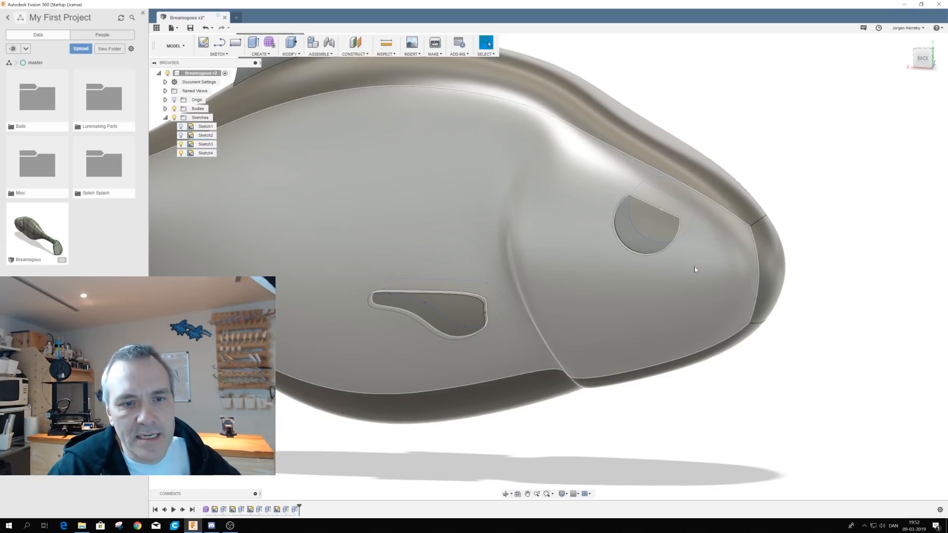
Step: Fillet the front-side outline edge of the dorsal fin with a 1 mm radius
middle_click_drag(695, 267, 469, 249, "shift")
scroll(611, 260, "down", 6)
middle_click_drag(469, 249, 438, 239, "shift")
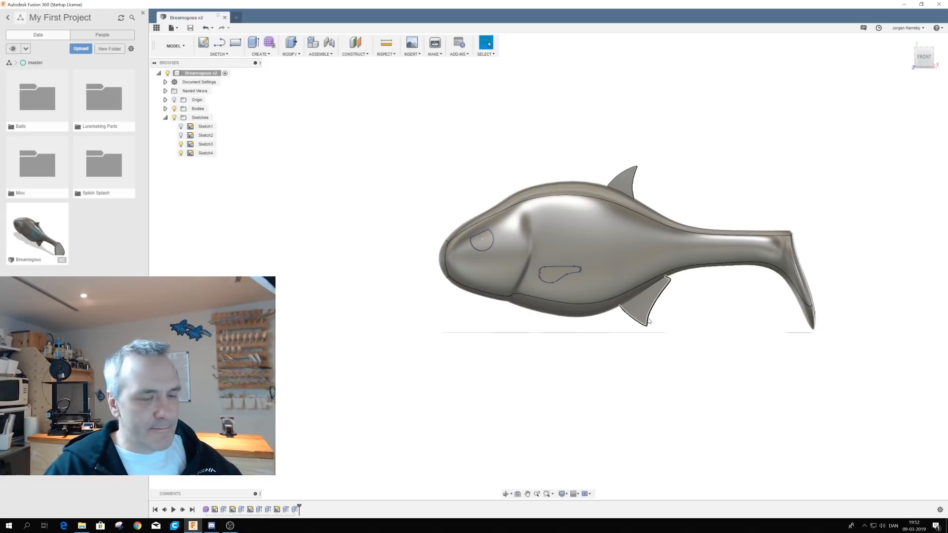
middle_click_drag(642, 317, 569, 325, "shift")
key("Escape")
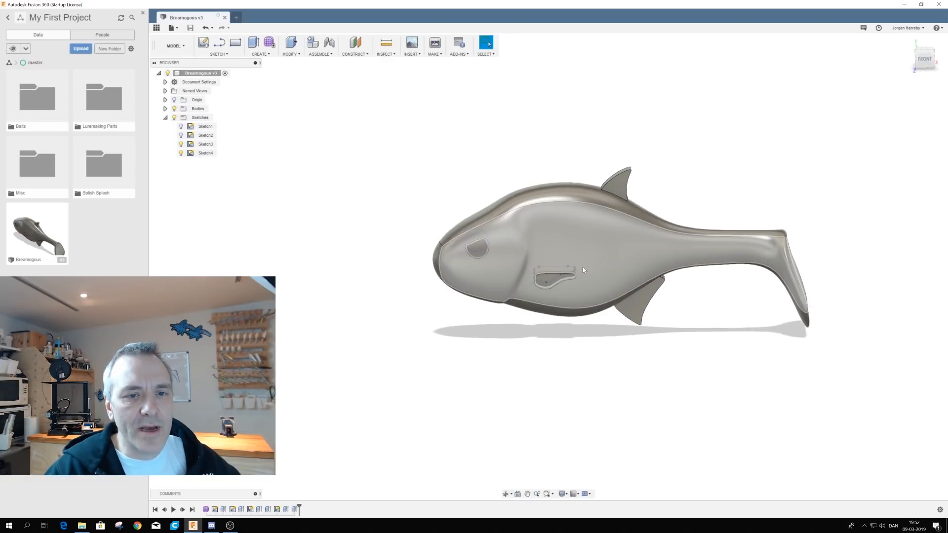
left_click(296, 54)
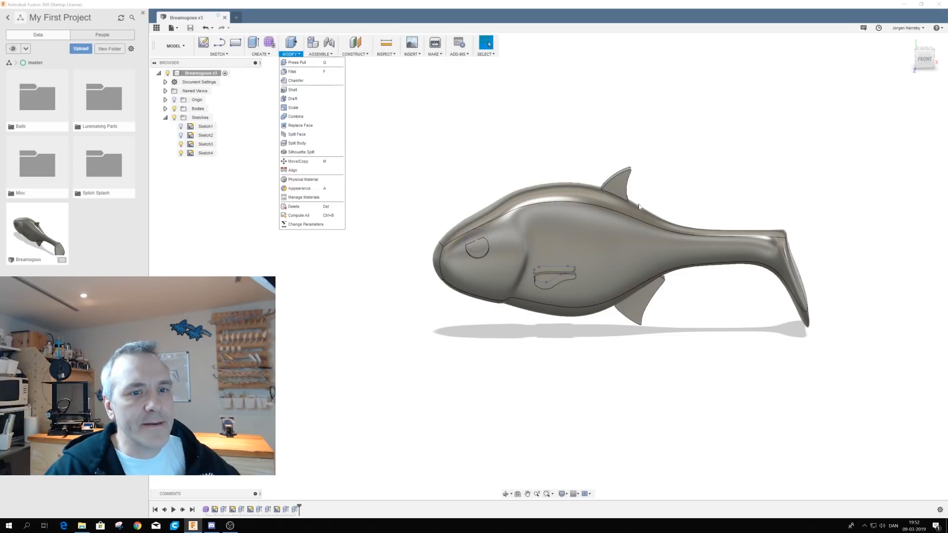
left_click(612, 182)
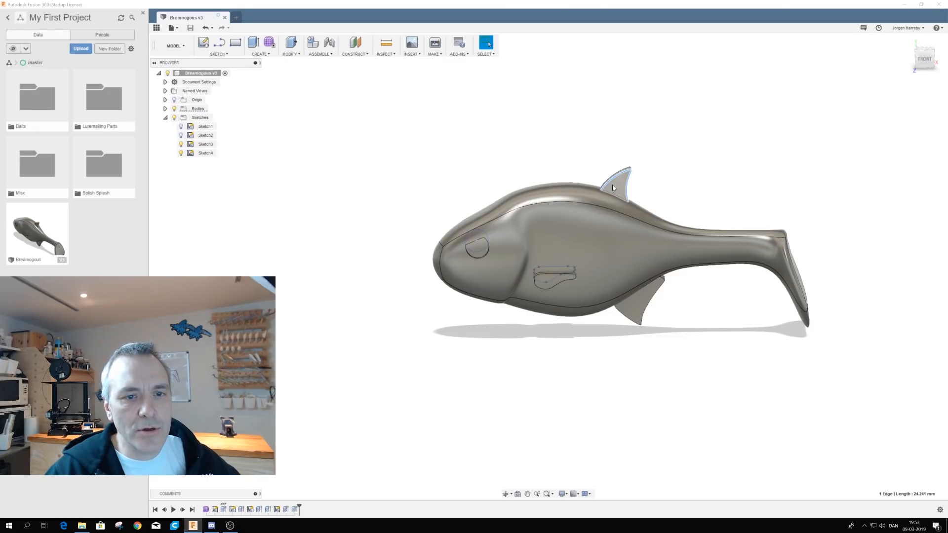
key("f")
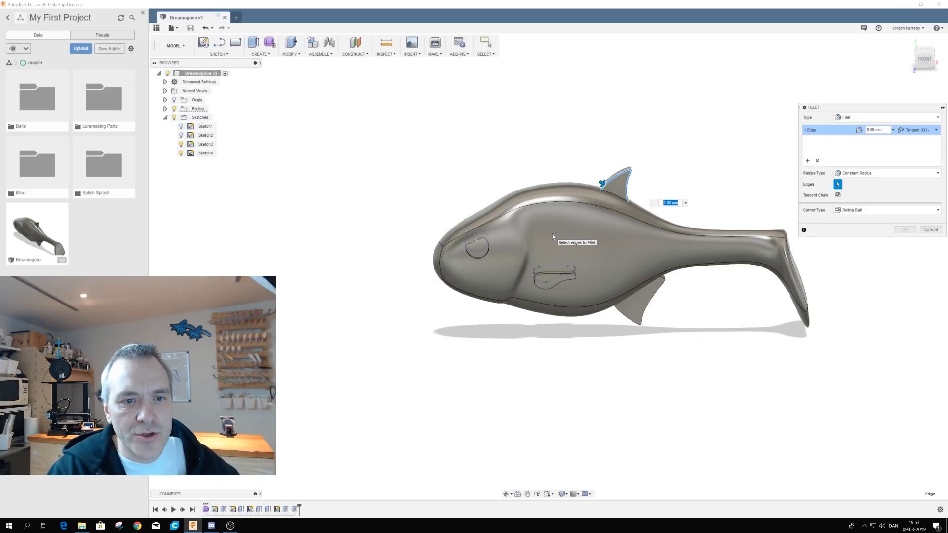
type("1")
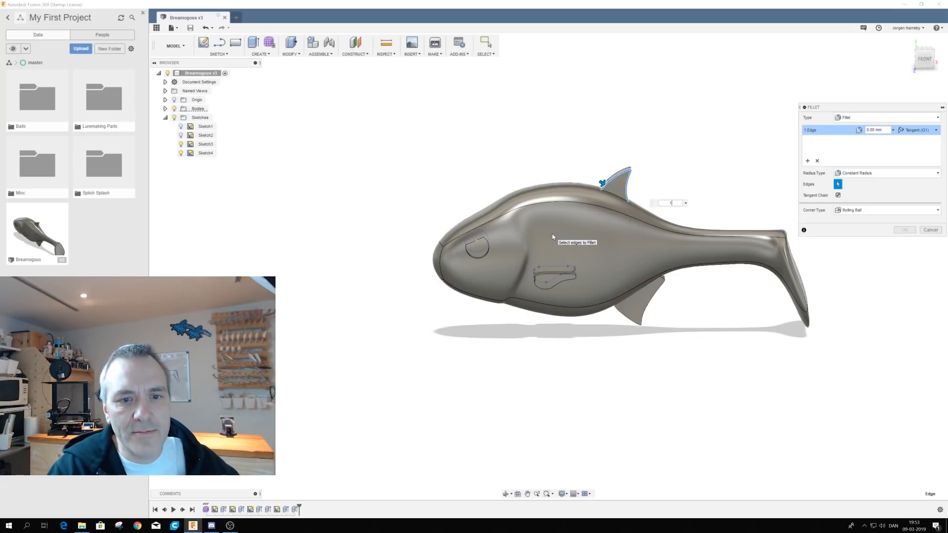
key("Return")
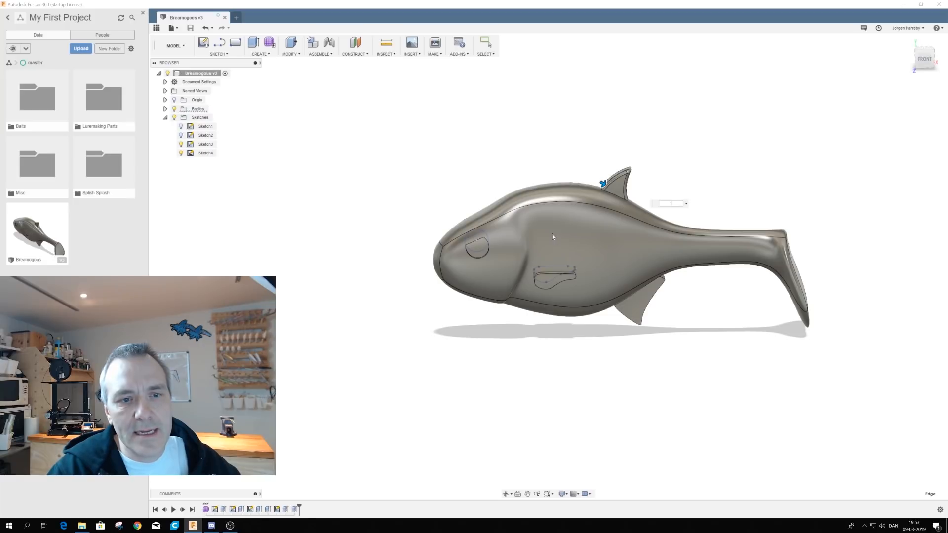
Step: Fillet the outer edge of the raised pectoral fin on the front side with a 0.8 mm radius
middle_click_drag(664, 190, 645, 215, "shift")
scroll(635, 243, "up", 5)
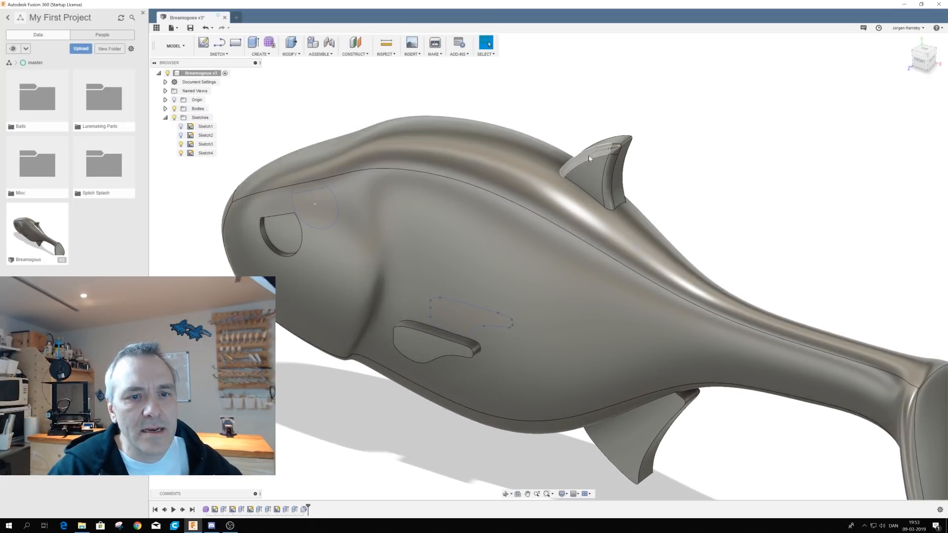
scroll(582, 214, "down", 2)
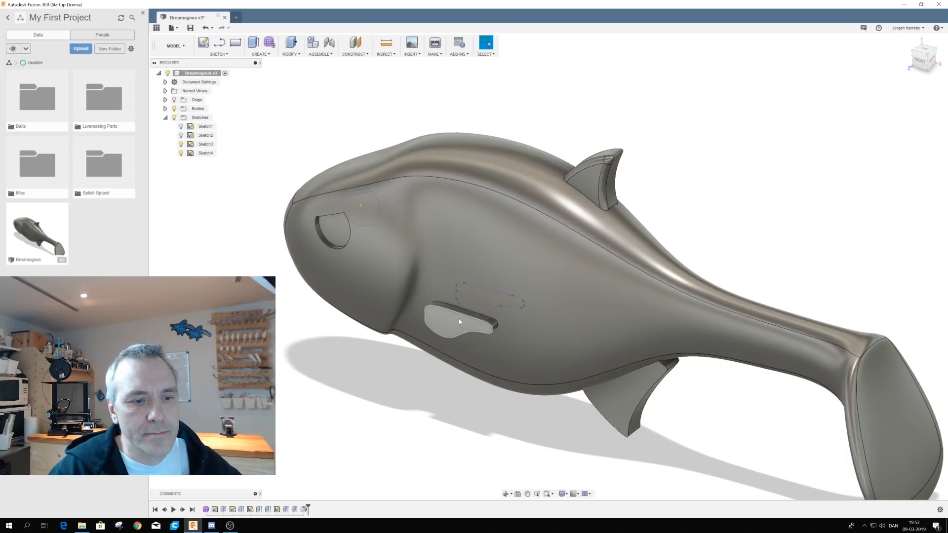
left_click(461, 316)
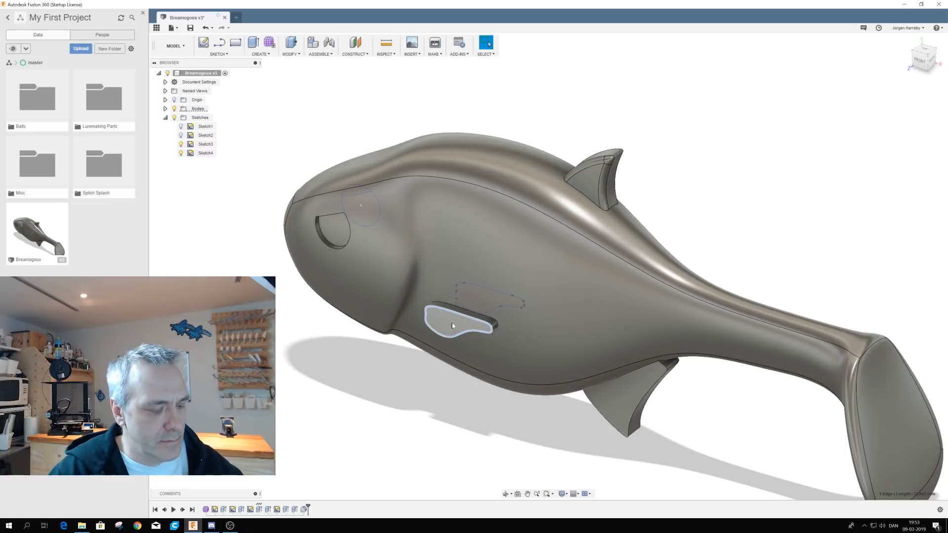
key("f")
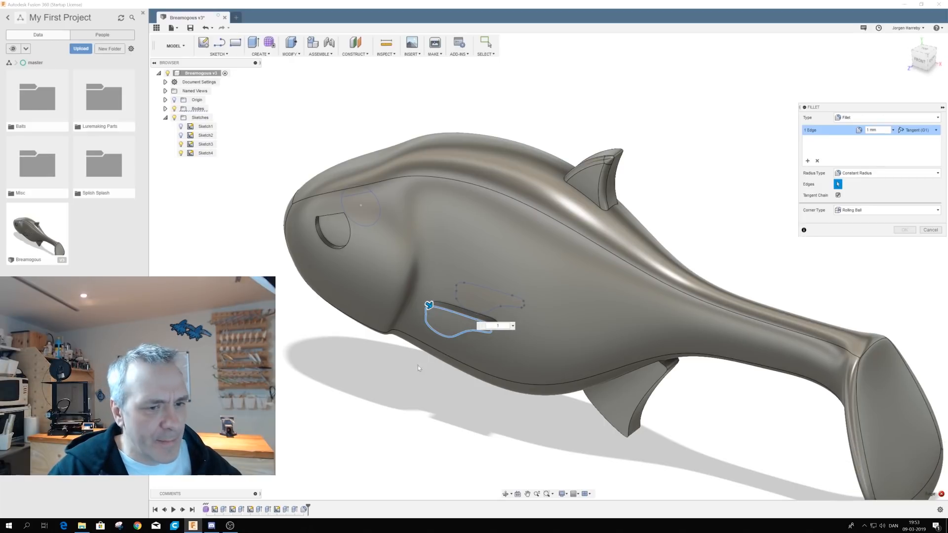
middle_click_drag(494, 352, 529, 334, "shift")
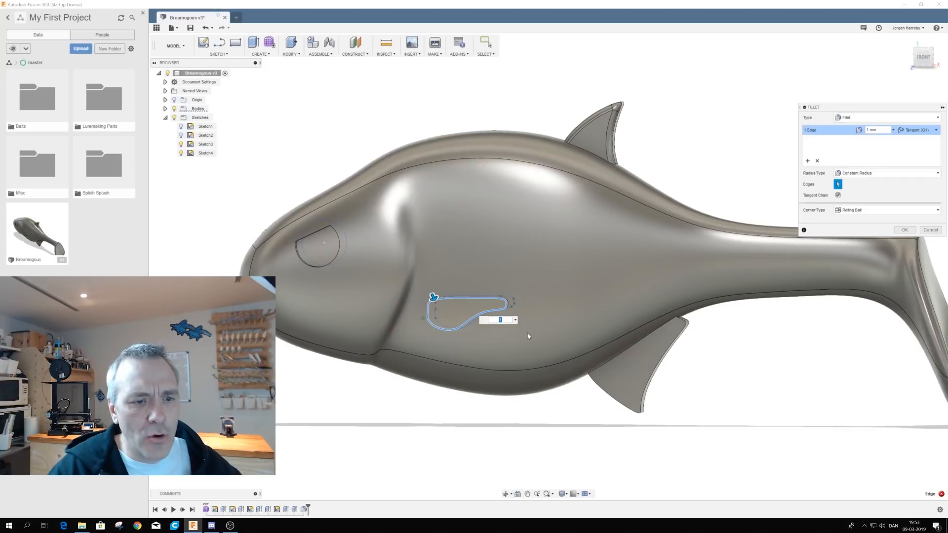
scroll(531, 331, "up", 3)
scroll(539, 322, "up", 2)
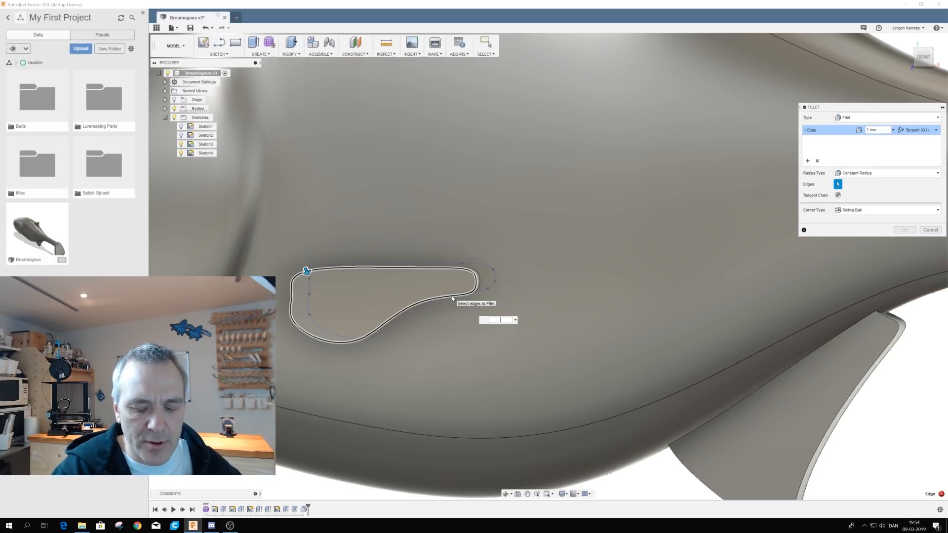
type(",8")
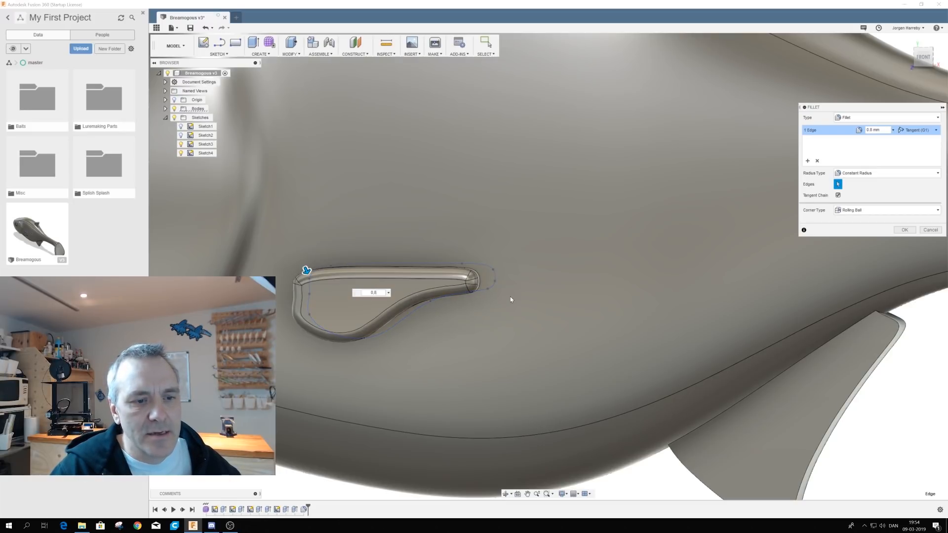
key("Return")
Step: Fillet the front-side outline edge of the anal fin with a 1 mm radius
scroll(639, 332, "down", 5)
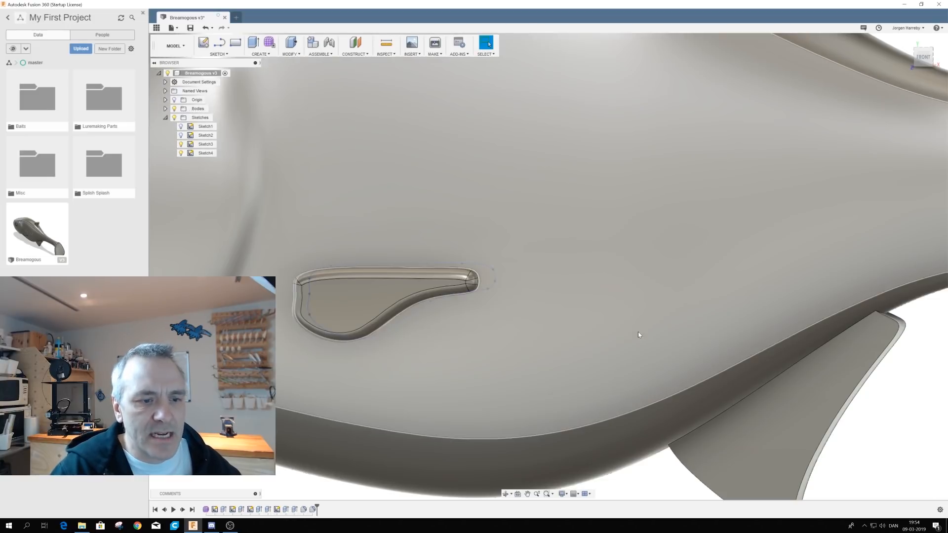
scroll(587, 326, "down", 3)
middle_click_drag(593, 332, 625, 359, "shift")
left_click(625, 361)
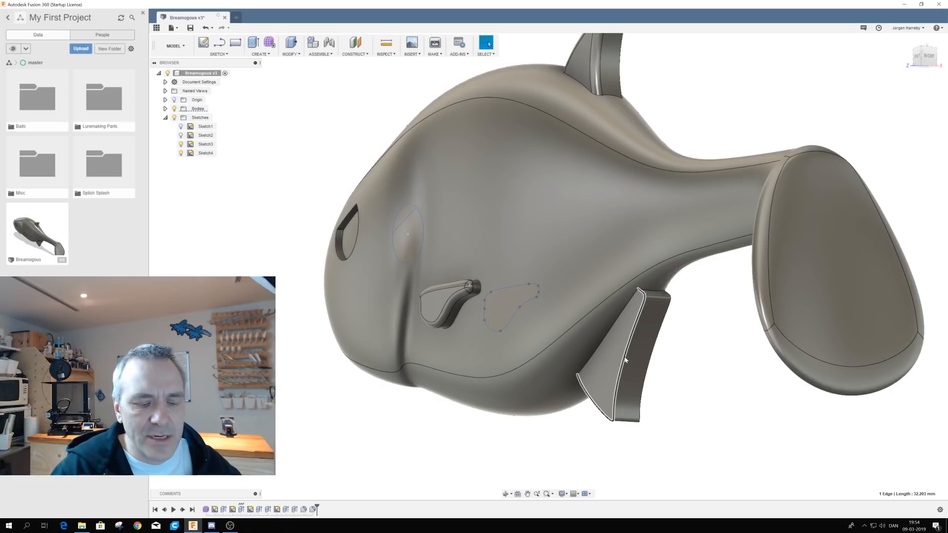
key("f")
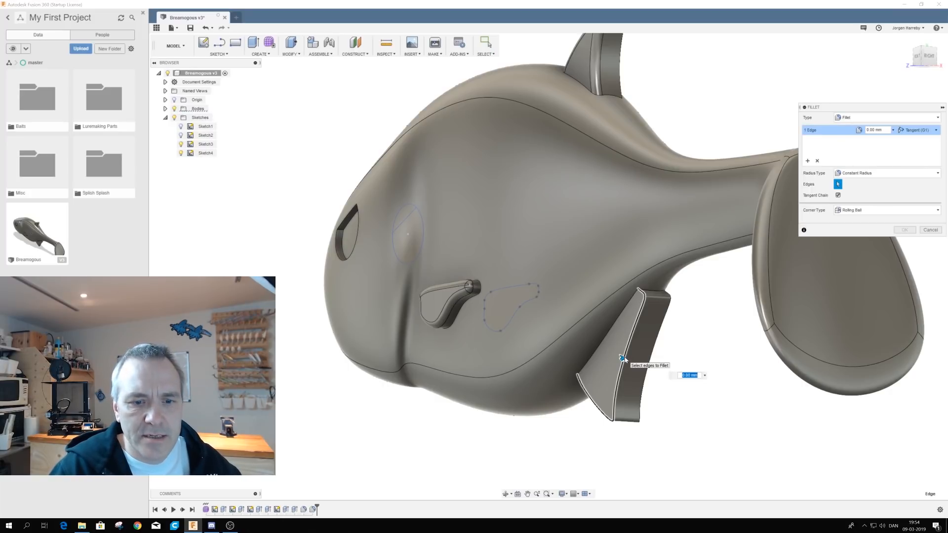
type("1")
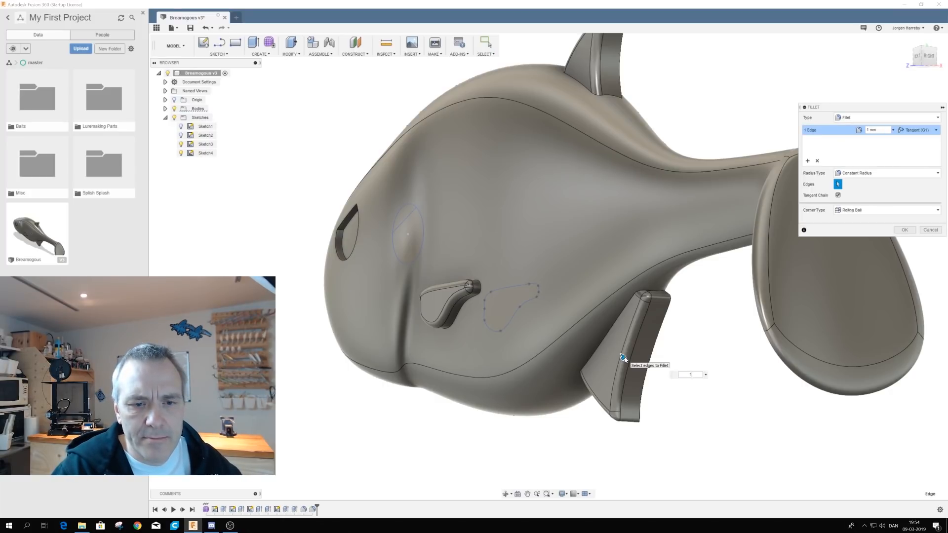
key("Return")
Step: Fillet the curved rim edge of the front-side eye socket with a 0.5 mm radius
middle_click_drag(555, 346, 522, 325, "shift")
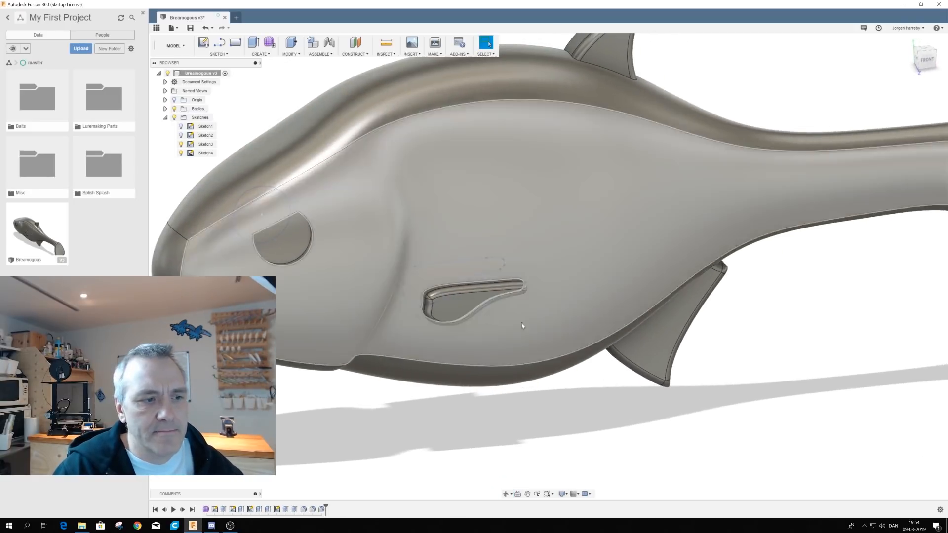
left_click(290, 268)
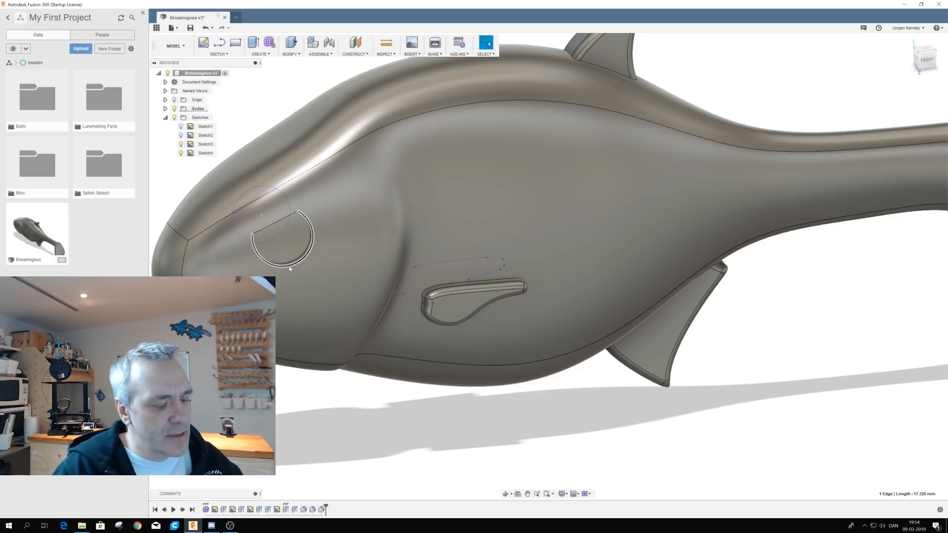
key("f")
type("0.5")
key("Return")
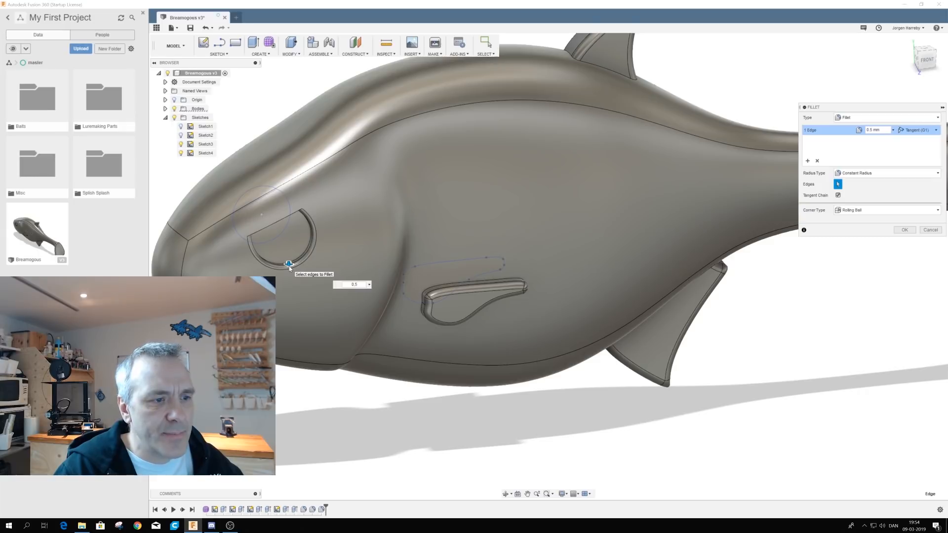
key("Return")
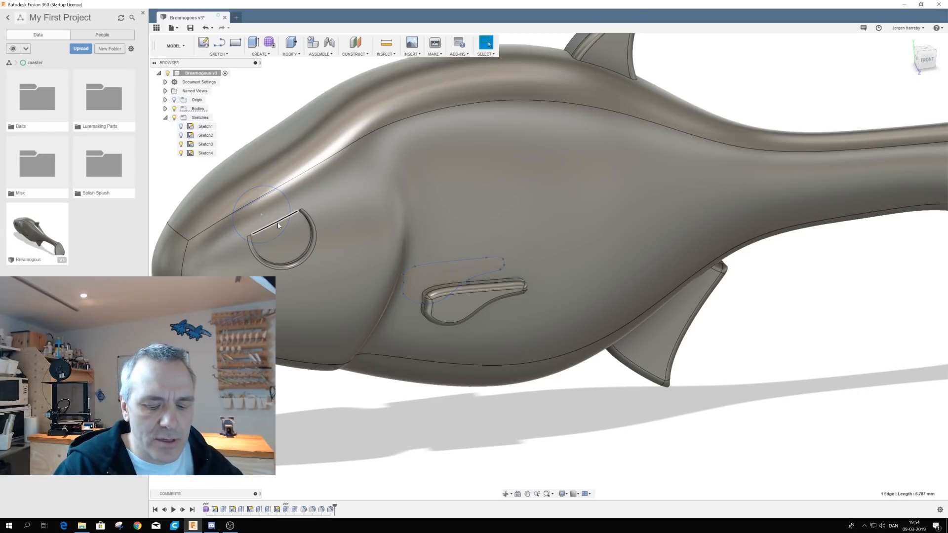
Step: Fillet the straight slanted upper edge of the front-side eye socket with a 0.5 mm radius
key("f")
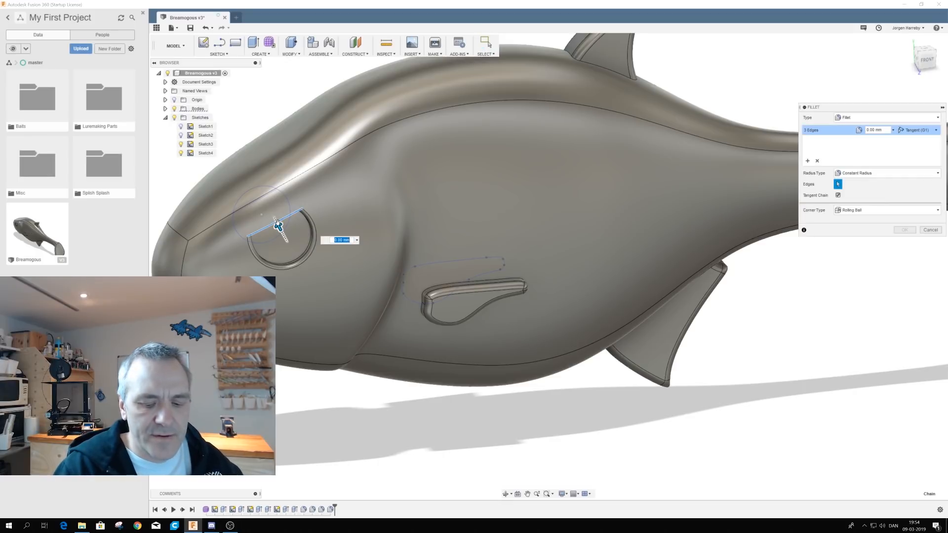
type("0.5")
key("Return")
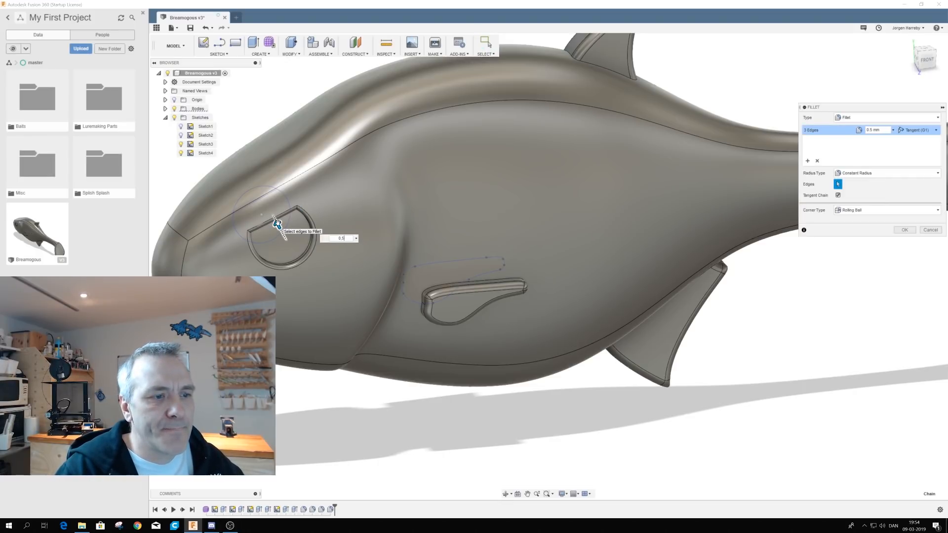
key("Return")
key("F6")
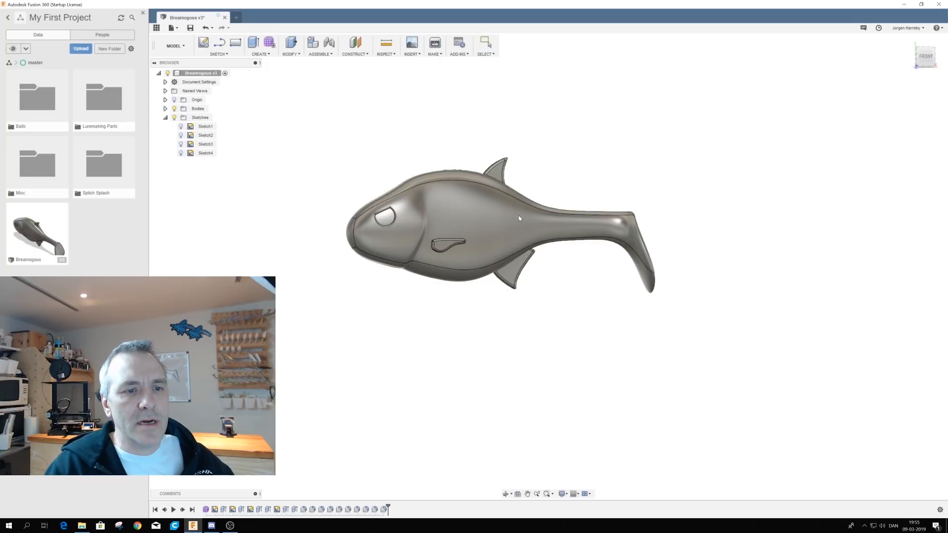
middle_click_drag(465, 215, 636, 212)
middle_click_drag(731, 248, 595, 257)
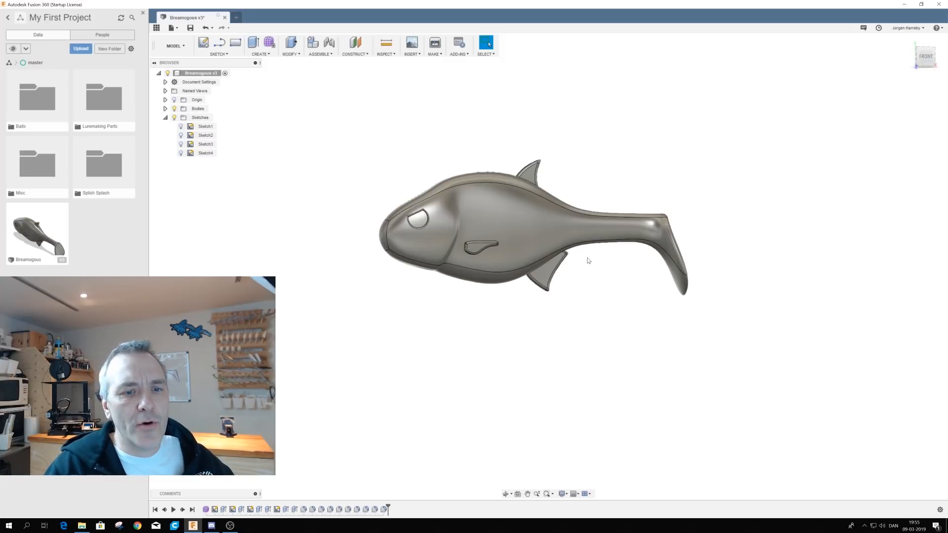
middle_click_drag(641, 260, 620, 271)
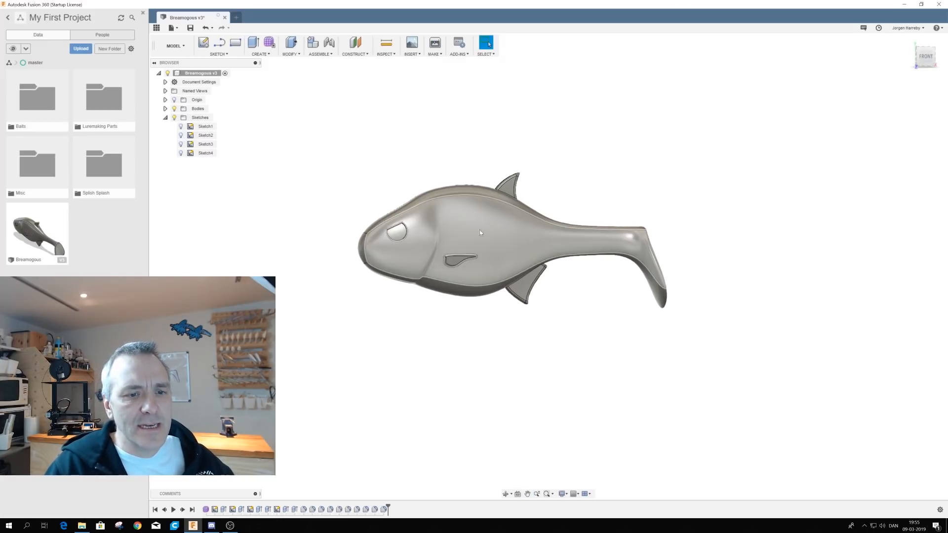
Step: Inspect the finished lure from the front and from above, including the fins and the narrow tail section
middle_click_drag(614, 309, 596, 363, "shift")
middle_click_drag(597, 363, 597, 370, "shift")
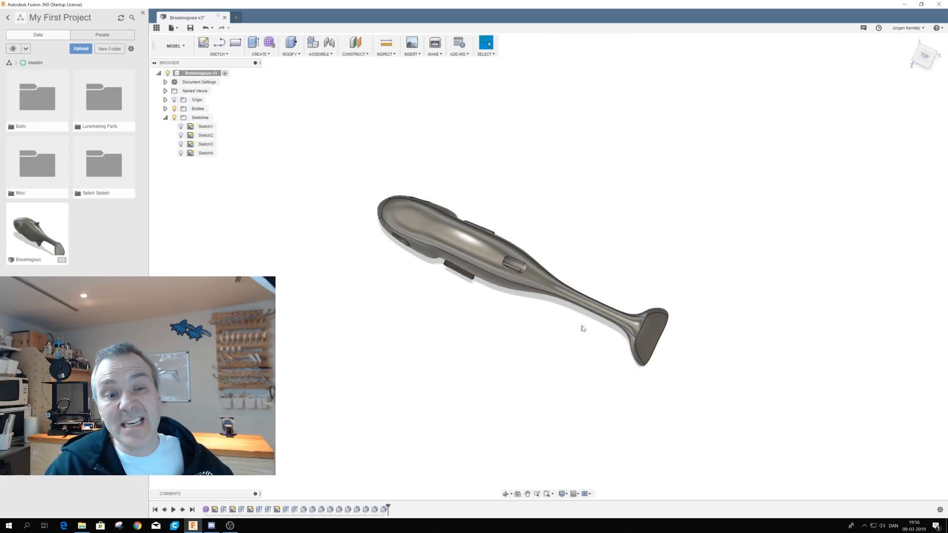
scroll(566, 345, "up", 5)
middle_click_drag(560, 346, 561, 349, "shift")
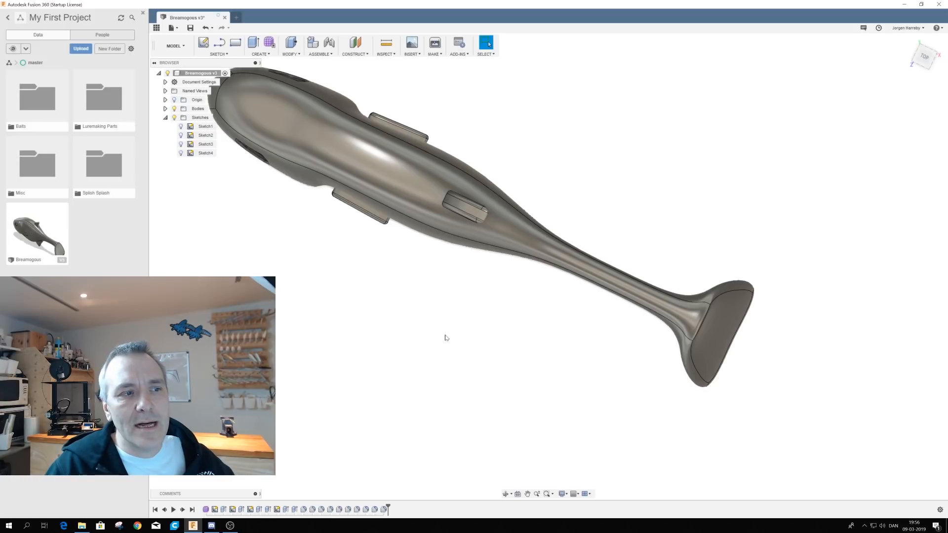
middle_click_drag(451, 311, 507, 366)
scroll(516, 377, "down", 2)
scroll(516, 377, "down", 1)
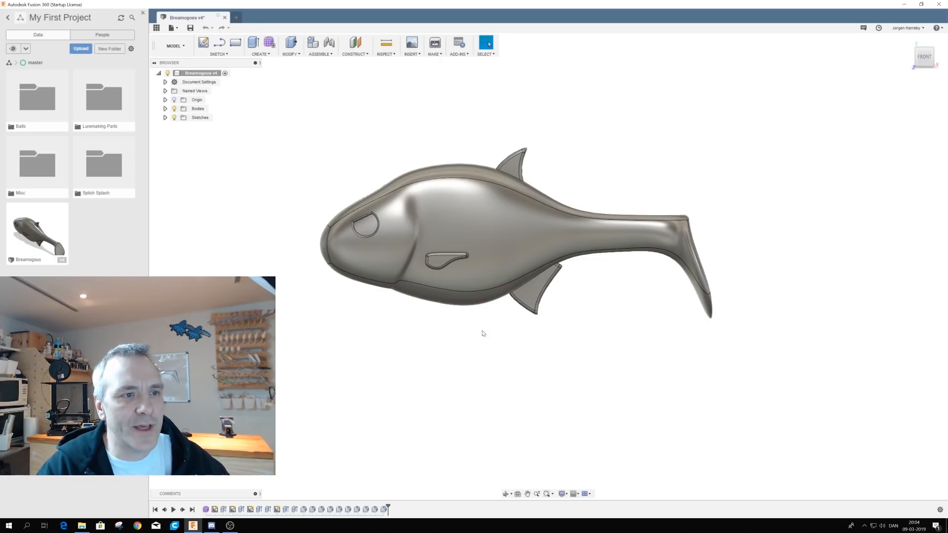
Step: Split the fish body into two halves along the central front origin plane, and show the bodies again
left_click(289, 55)
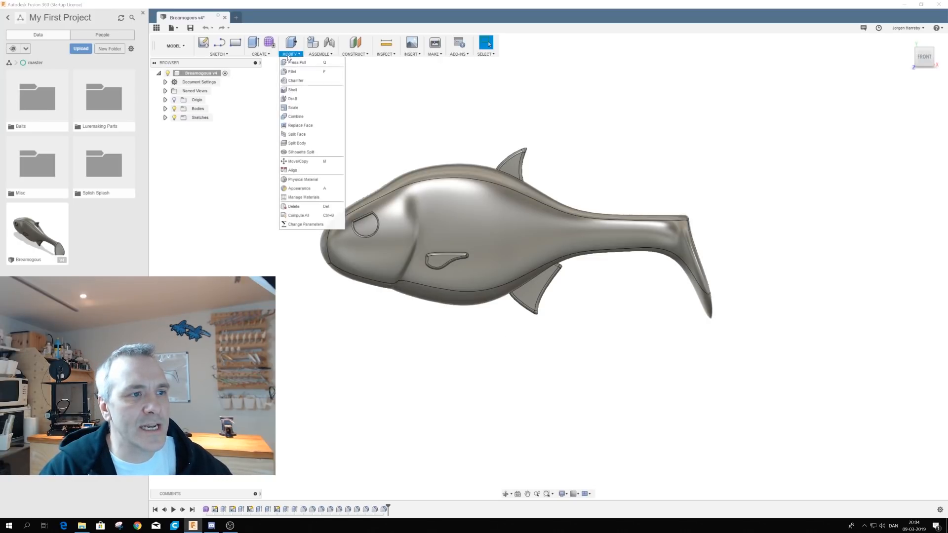
left_click(289, 144)
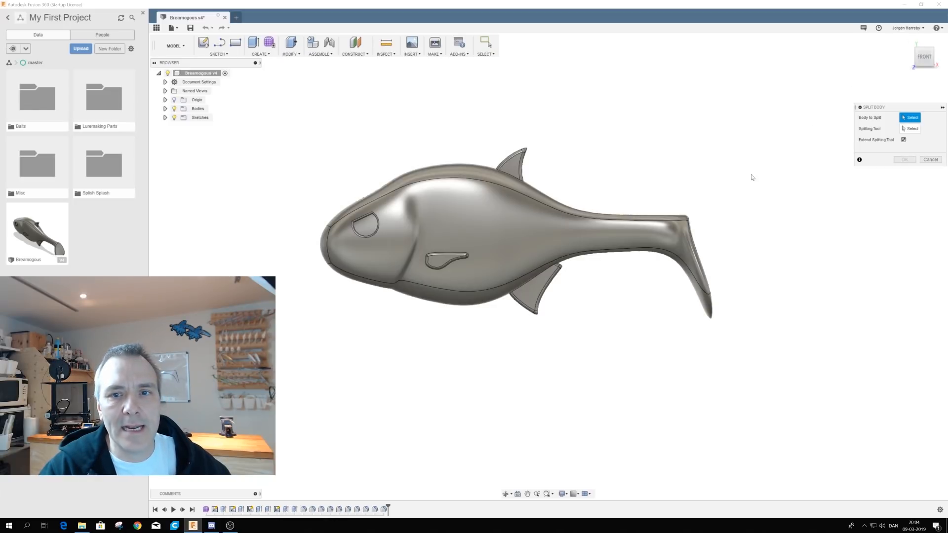
left_click(465, 219)
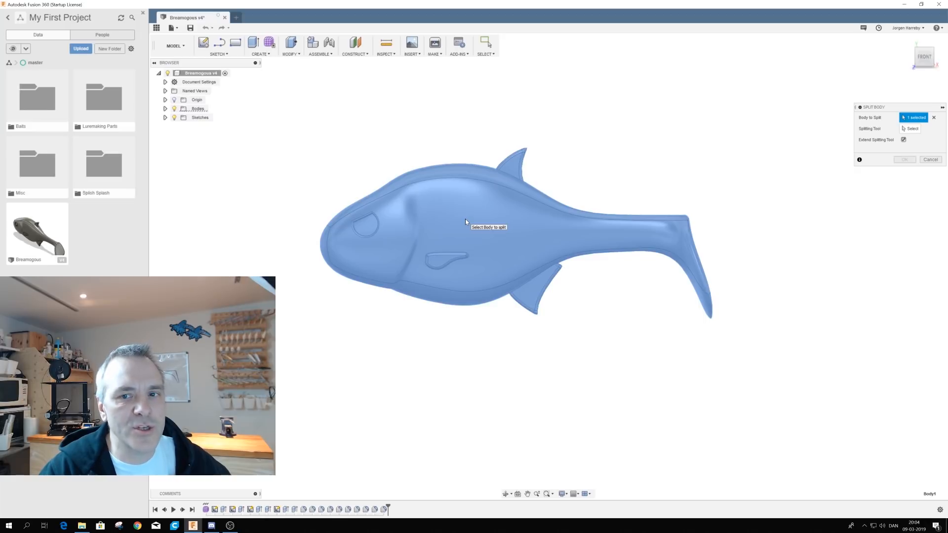
left_click(910, 129)
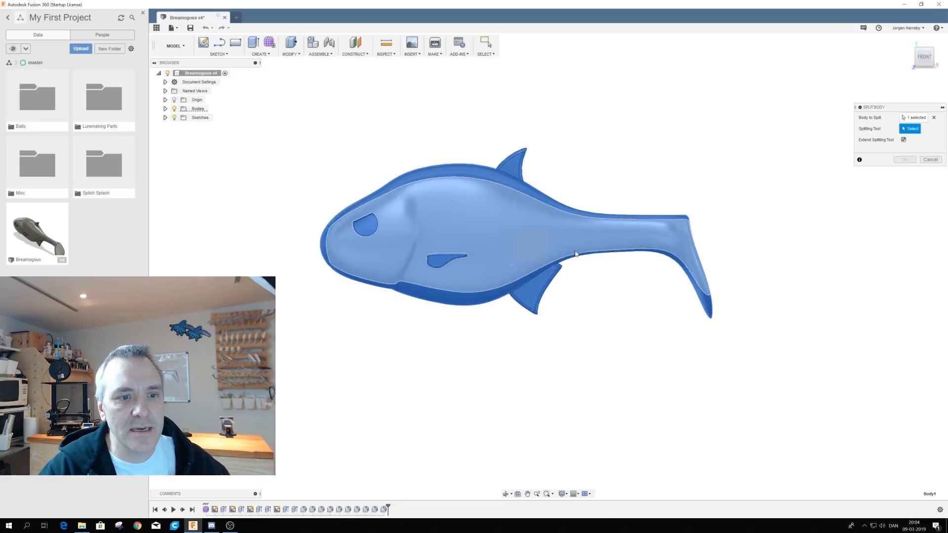
left_click(174, 109)
left_click(532, 240)
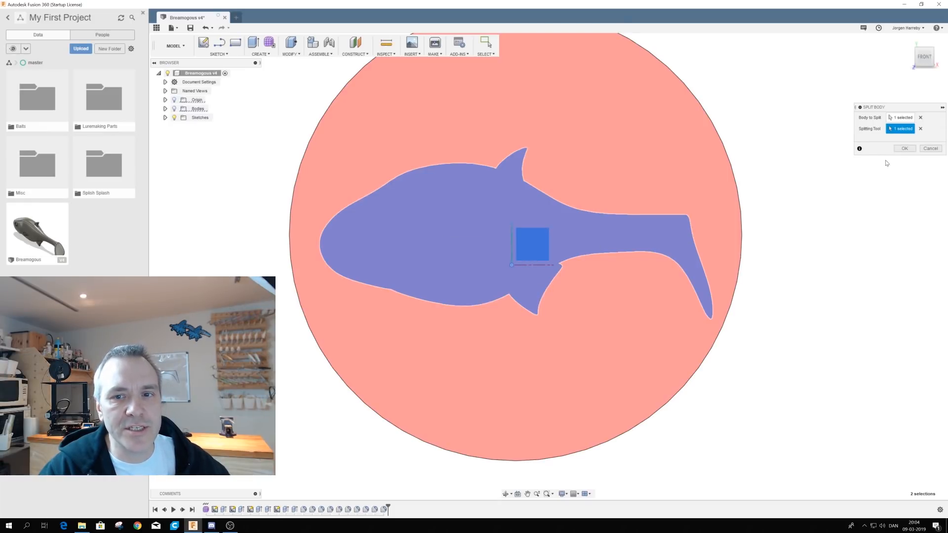
left_click(904, 149)
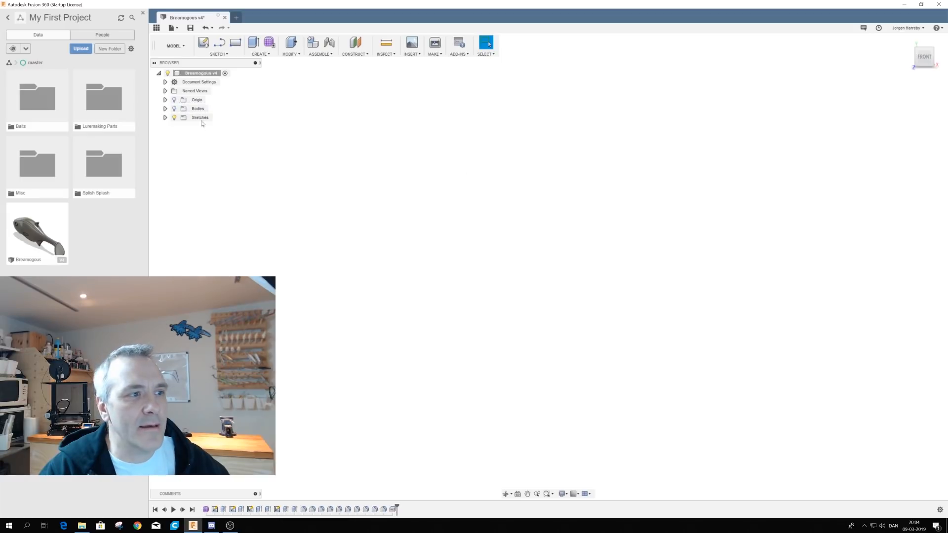
left_click(174, 109)
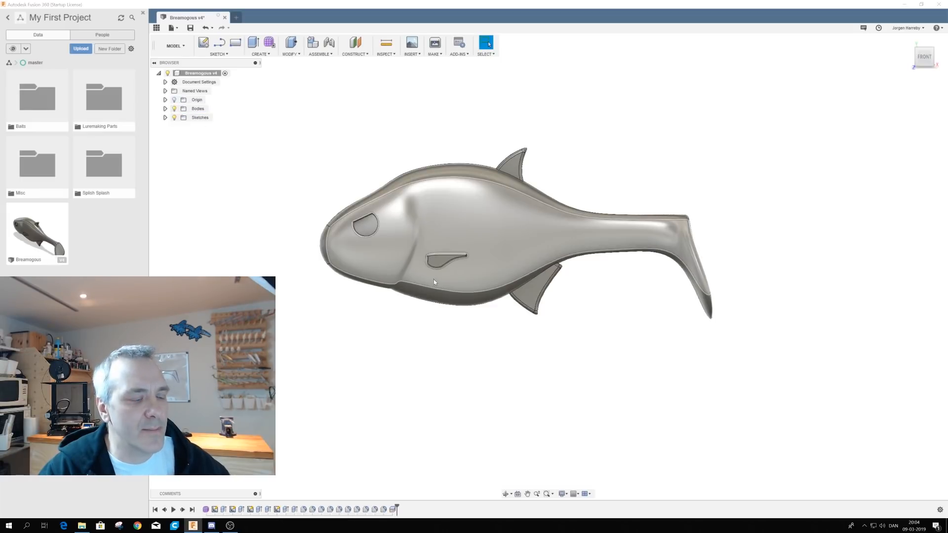
Step: Move the back half of the split fish 25 mm away from the other half, using a Z distance of -25 mm
middle_click_drag(405, 303, 464, 281, "shift")
middle_click_drag(460, 326, 466, 291, "shift")
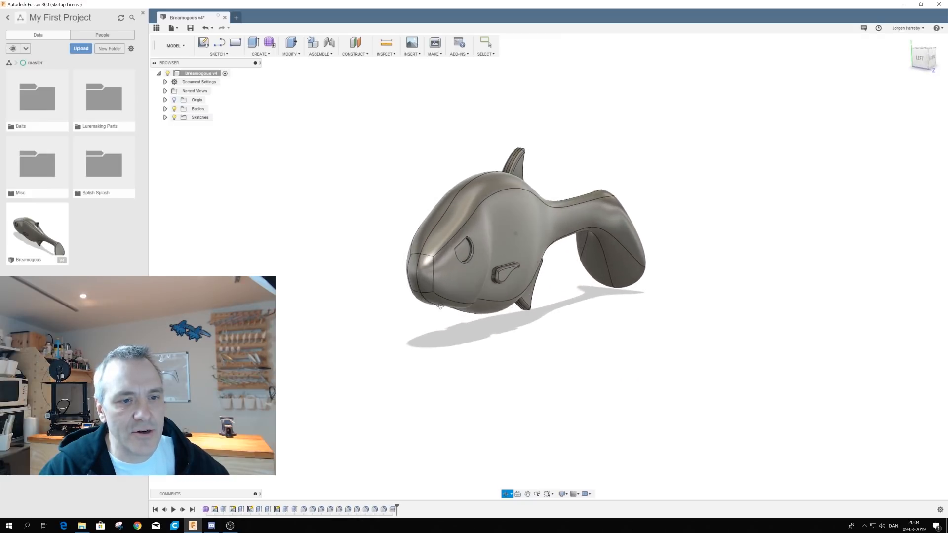
left_click(511, 227)
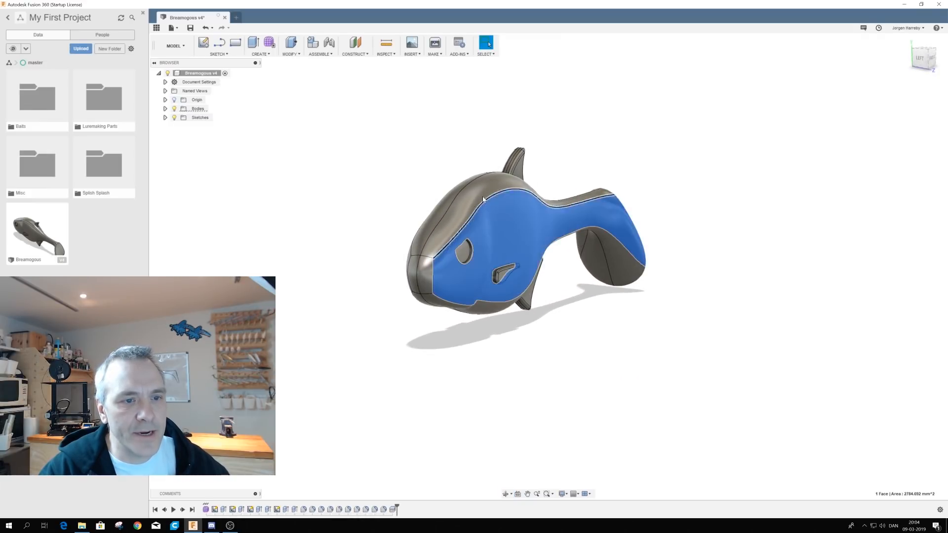
left_click(165, 109)
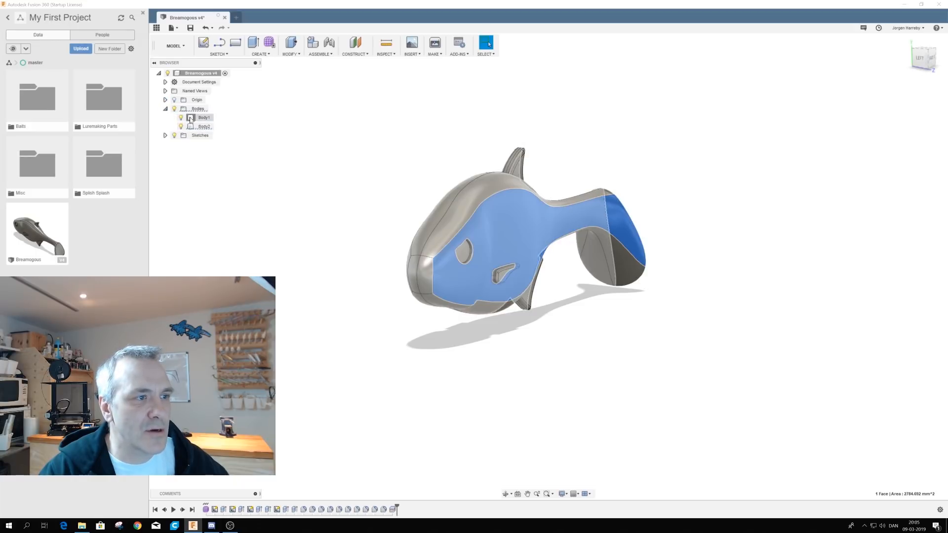
left_click(191, 117)
middle_click_drag(557, 334, 573, 286, "shift")
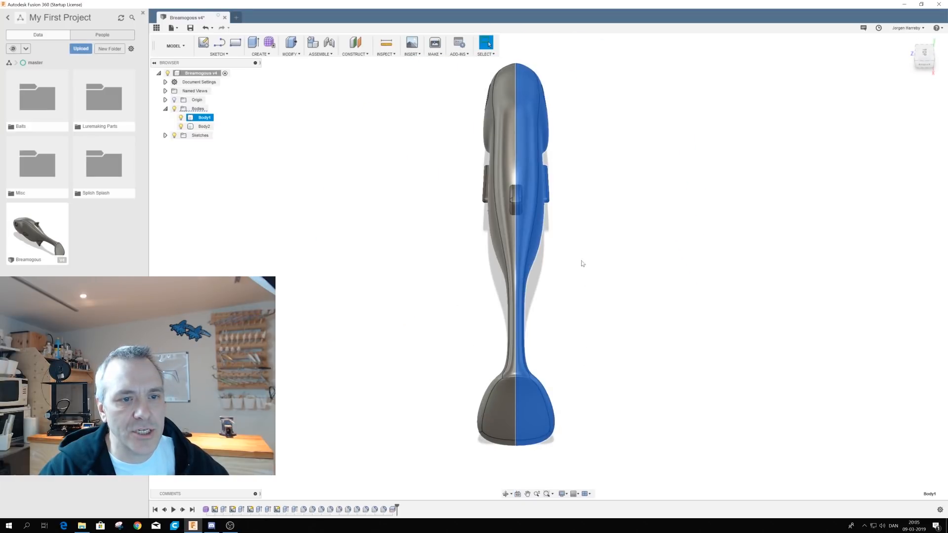
right_click(531, 191)
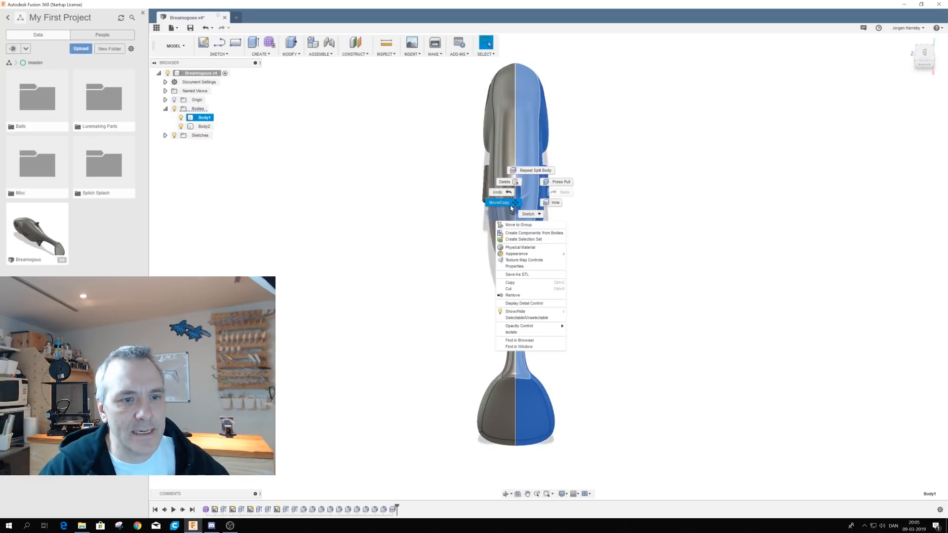
left_click(510, 204)
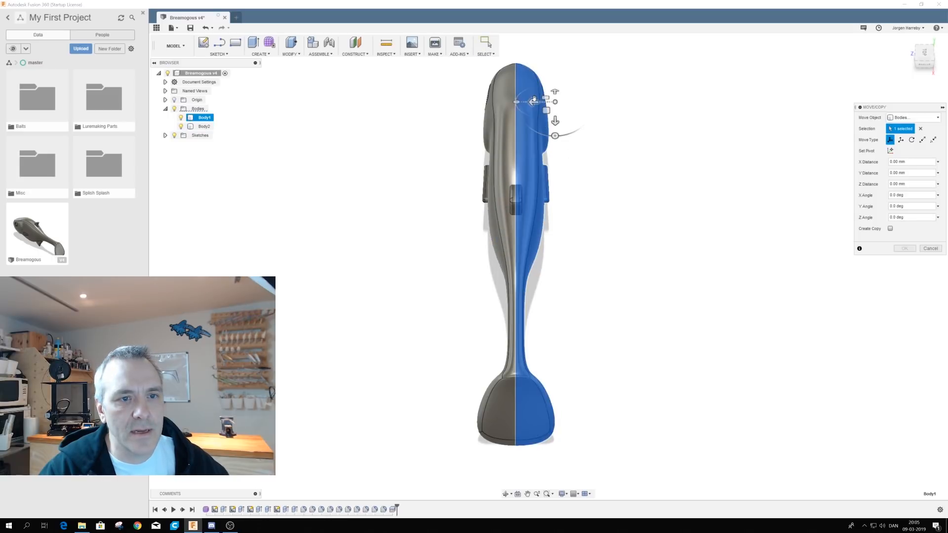
left_click_drag(533, 101, 604, 113)
middle_click_drag(756, 239, 693, 318, "shift")
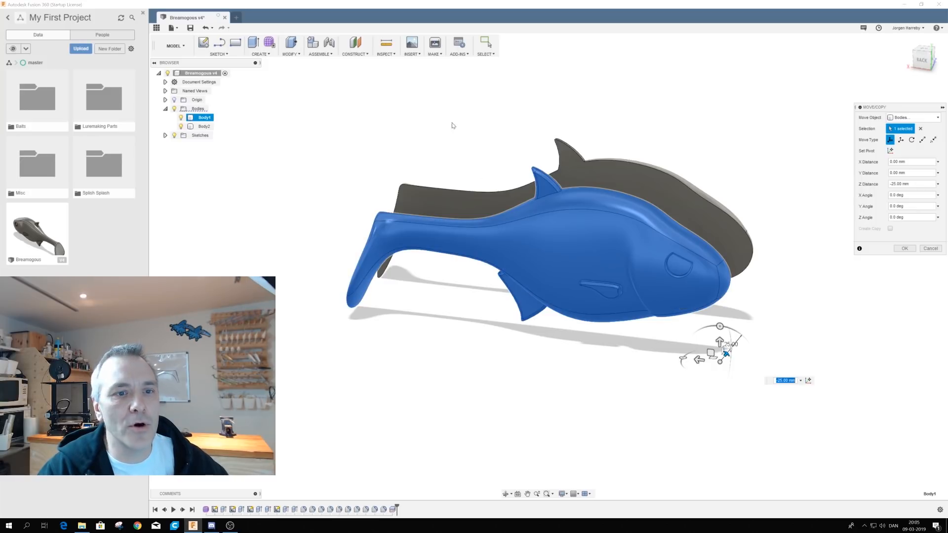
Step: Export the moved fish half as an STL file with high refinement and without sending it to a print utility, and restart 3D Print
left_click(434, 43)
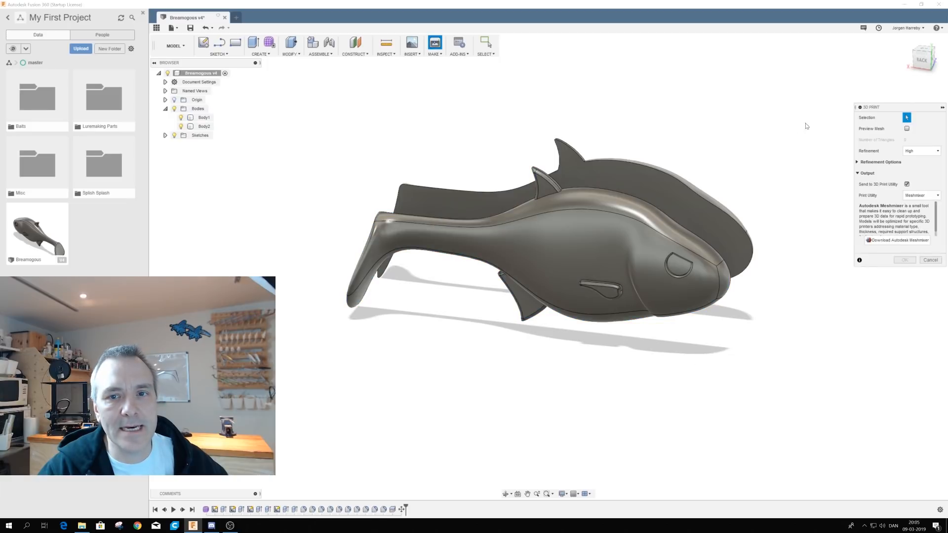
left_click(595, 225)
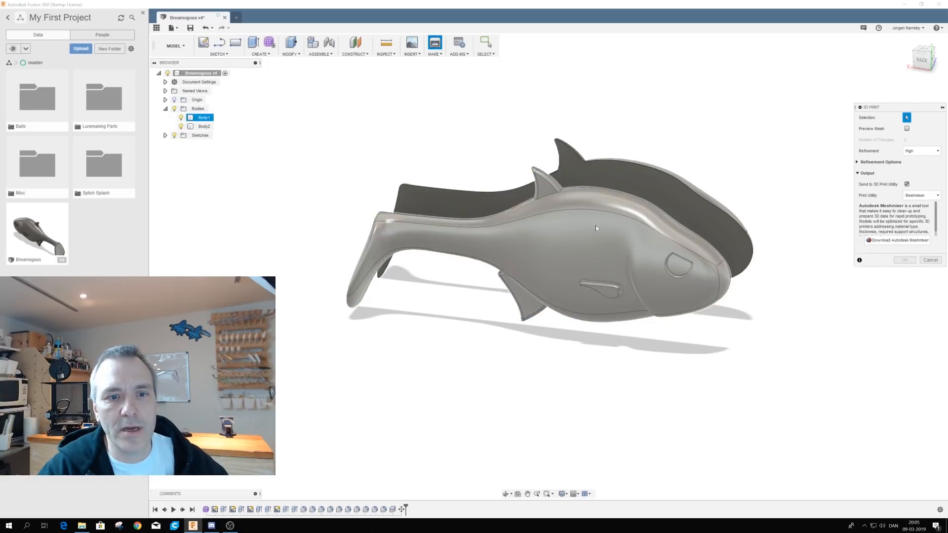
left_click(582, 274)
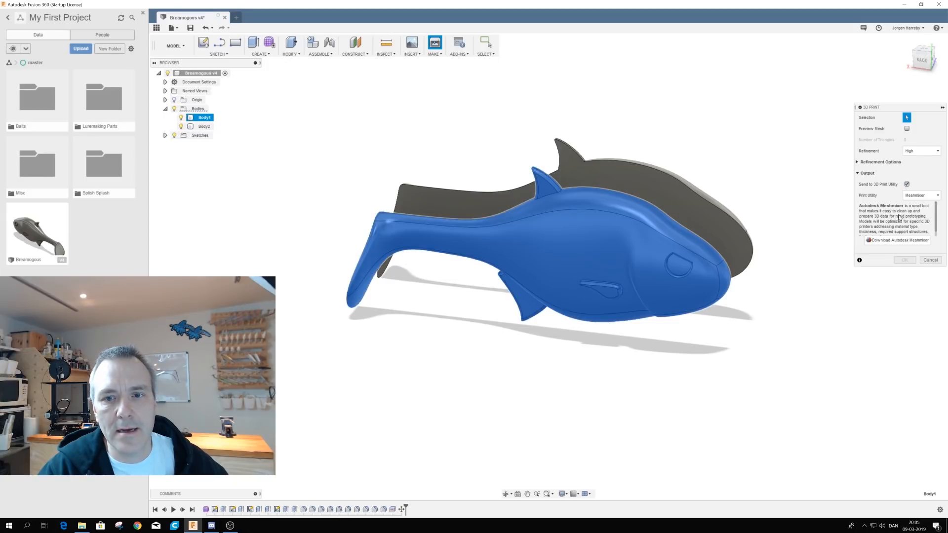
left_click(907, 184)
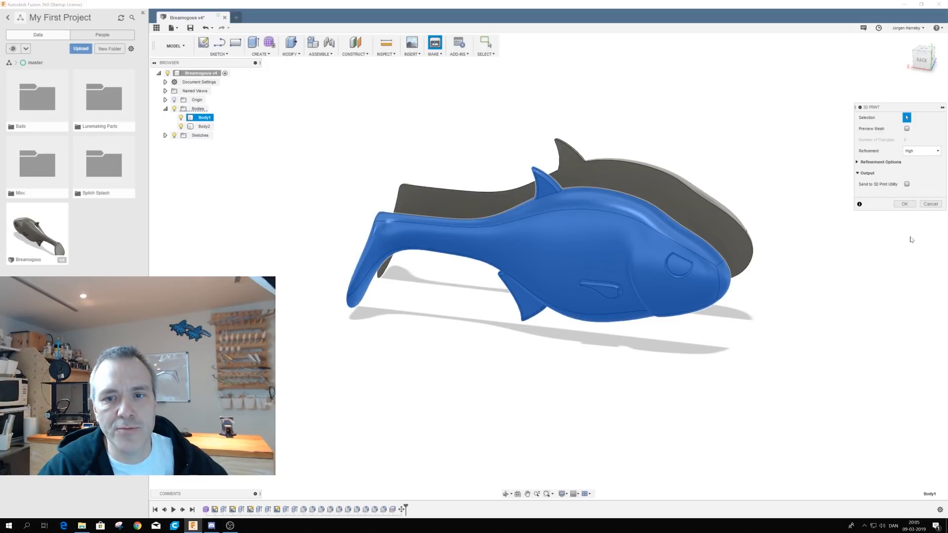
left_click(909, 206)
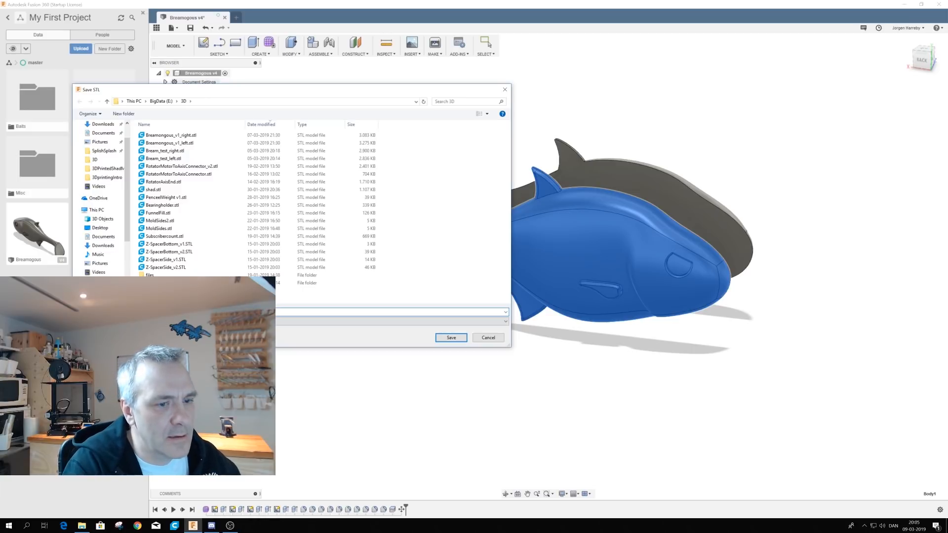
key("Return")
left_click(245, 191)
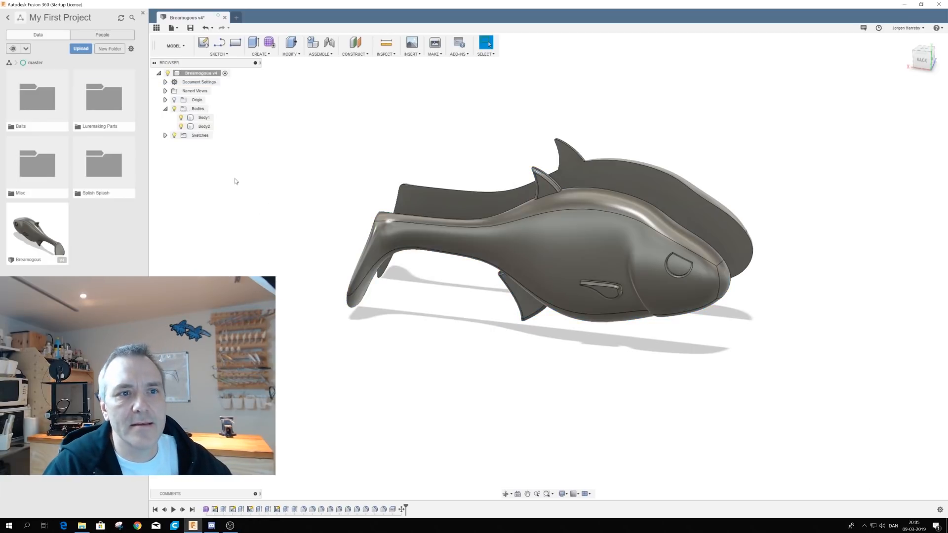
left_click(435, 44)
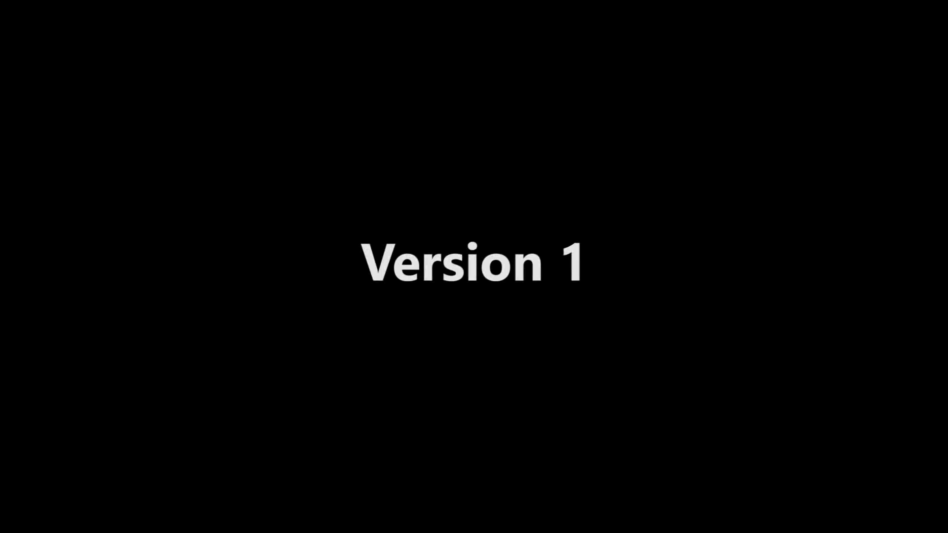
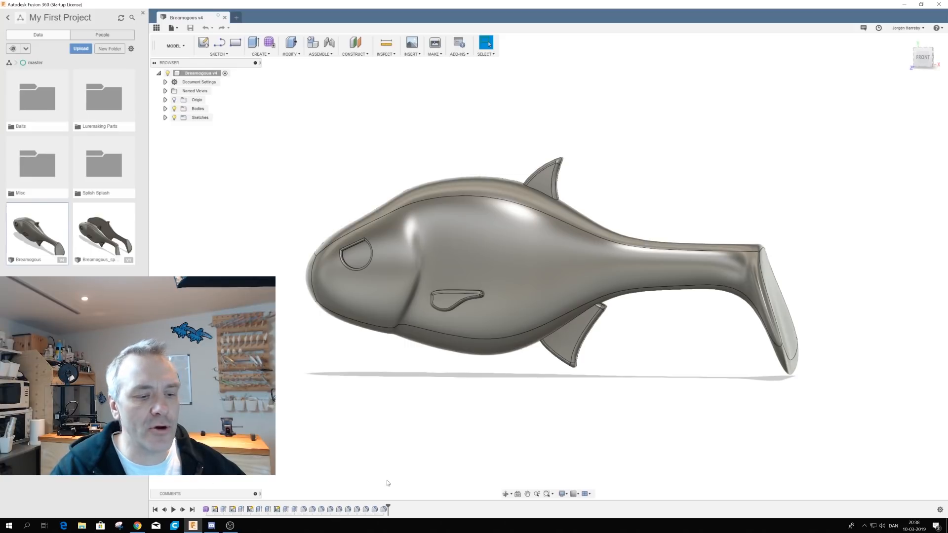
Step: Open the fish's base form feature from the unsplit design's history for sculpting
right_click(206, 510)
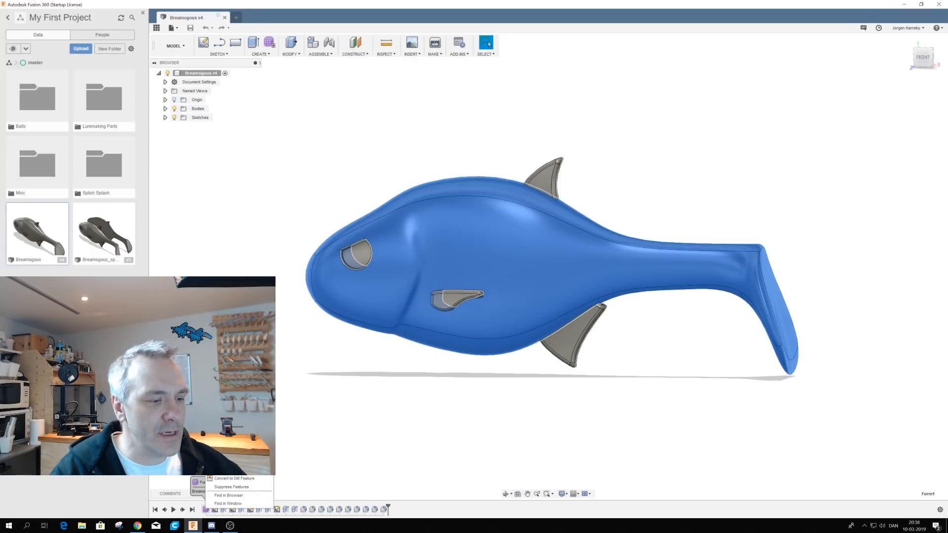
left_click(221, 438)
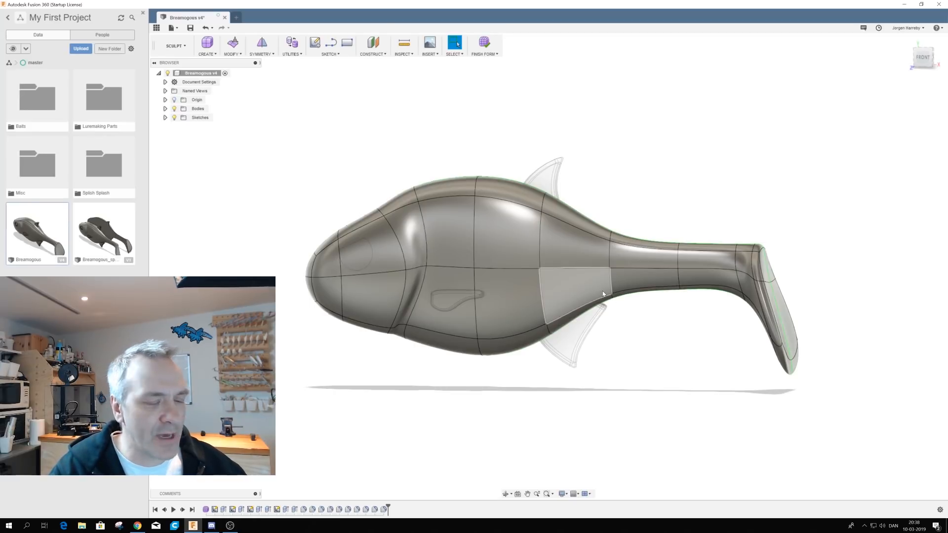
mouse_move(621, 280)
middle_mouse_down("shift")
mouse_move(617, 336)
mouse_move(617, 299)
middle_mouse_up("shift")
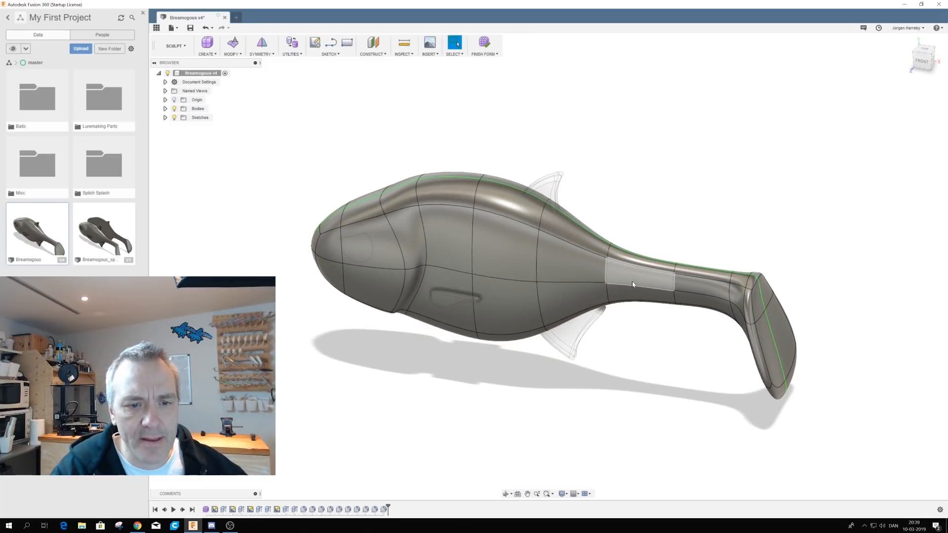
Step: Try to pull the two mid-height side edges of the narrow tail section outward with Edit Form
left_click(637, 286)
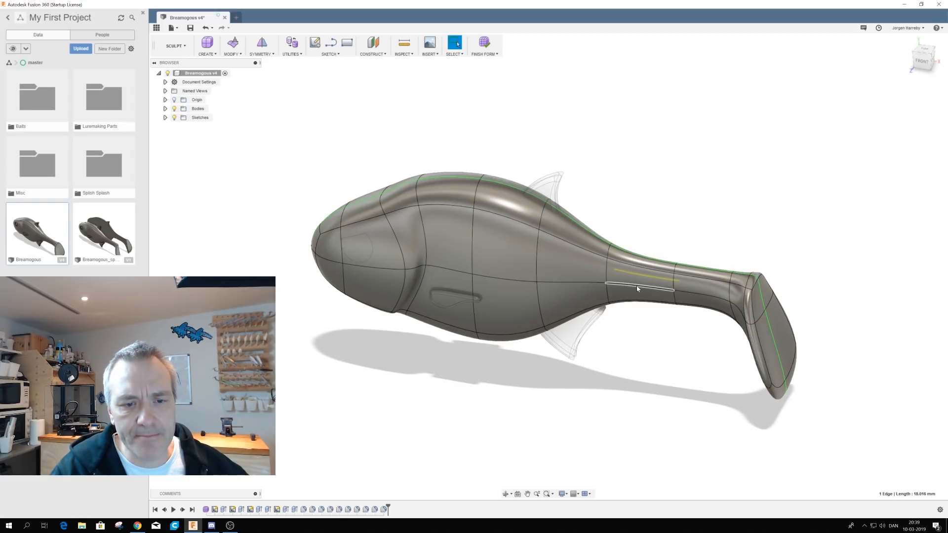
left_click(682, 292)
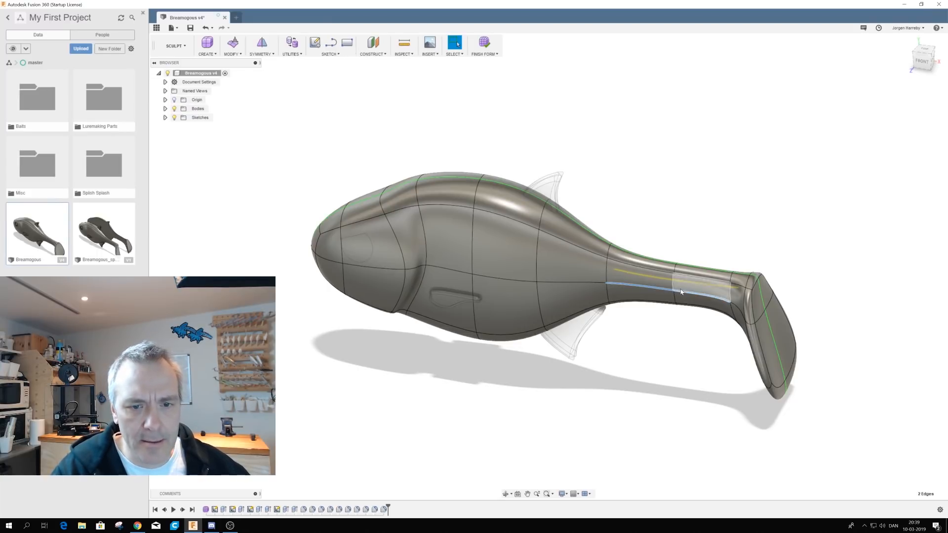
right_click(683, 293)
left_click(706, 280)
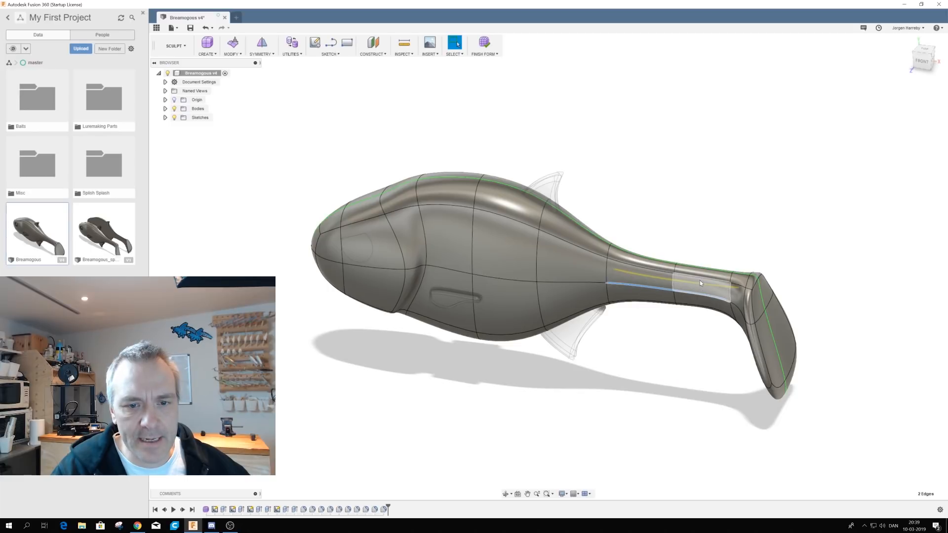
middle_click_drag(657, 298, 652, 338, "shift")
left_click_drag(667, 333, 667, 337)
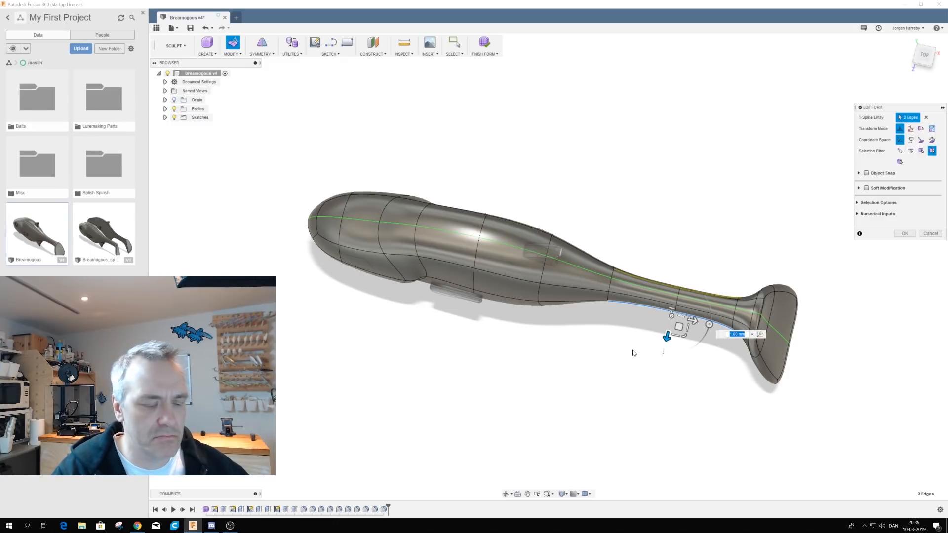
Step: Move the four mid-height side faces of the narrow tail section outward by 0.5 mm with Edit Form
middle_click_drag(633, 354, 569, 366, "shift")
scroll(568, 367, "up", 4)
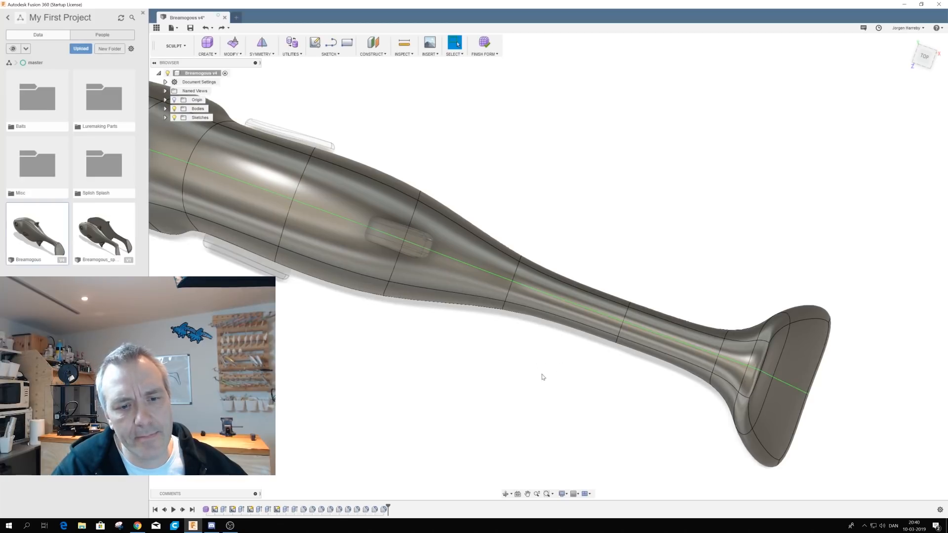
middle_click_drag(541, 375, 546, 343, "shift")
left_click(546, 341)
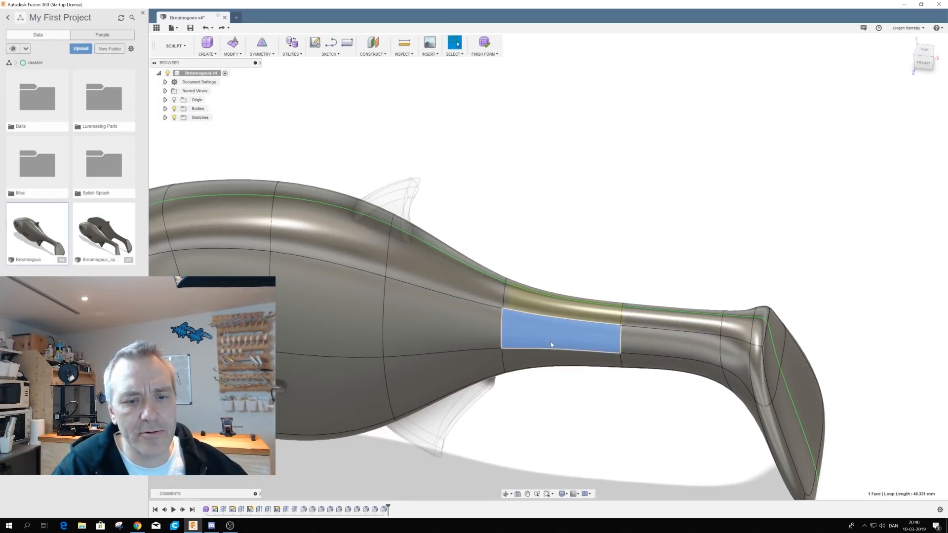
left_click(635, 338, "ctrl")
left_click(568, 360, "ctrl")
left_click(625, 362, "ctrl")
middle_click_drag(592, 389, 584, 352)
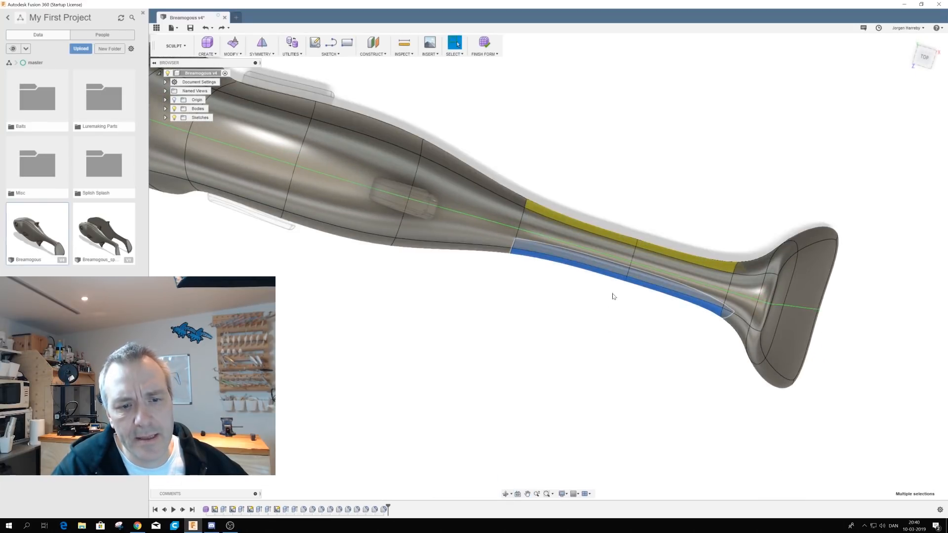
left_click(610, 280, "ctrl")
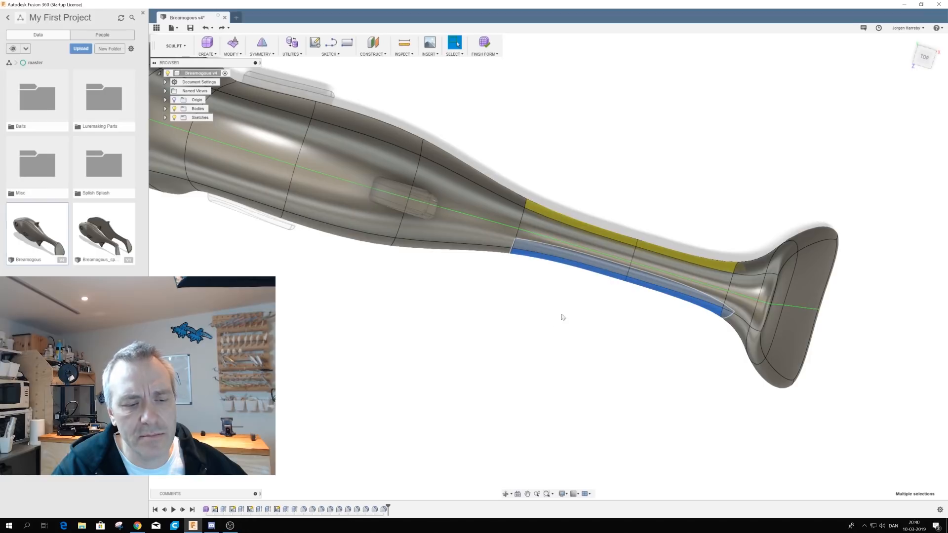
right_click(603, 277)
left_click(626, 262)
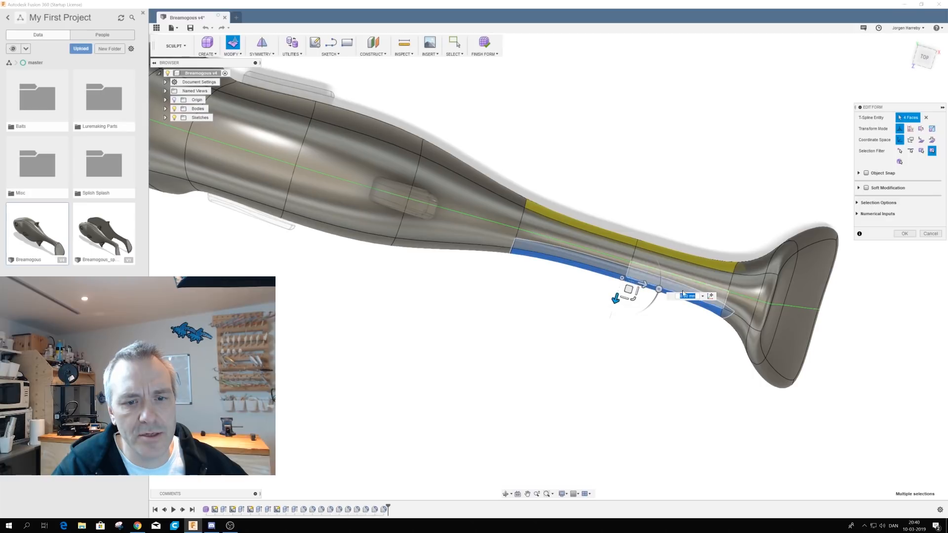
type("0.5")
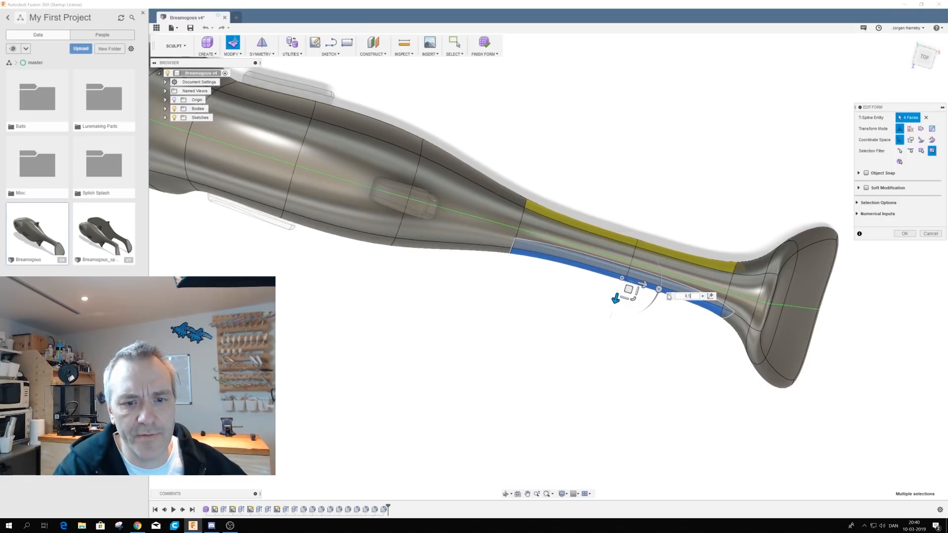
key("Return")
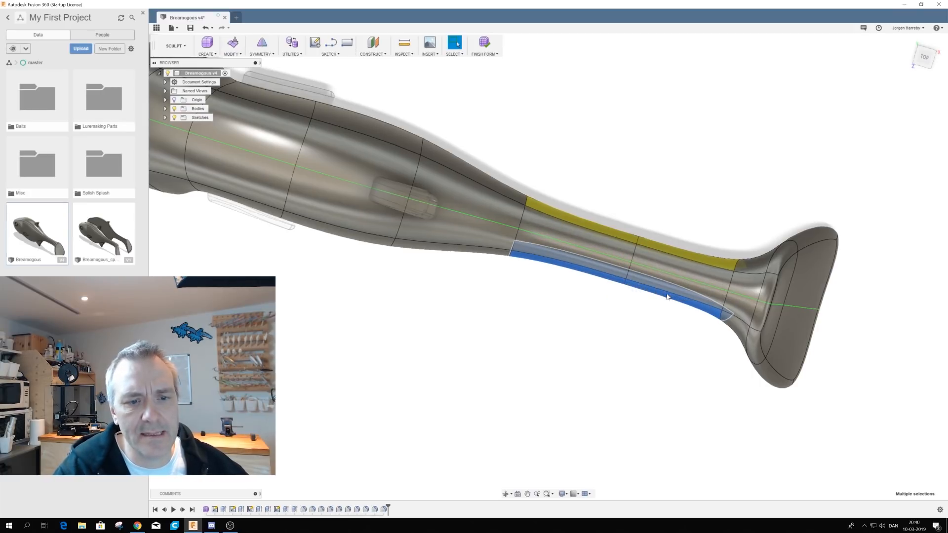
Step: Finish sculpting the fish's base form and return to the solid model
middle_click_drag(550, 345, 556, 321, "shift")
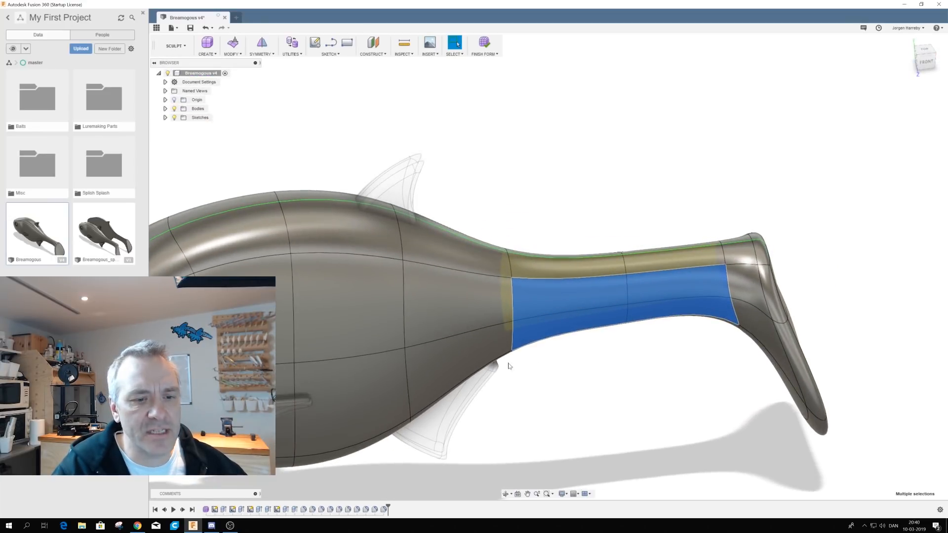
middle_click_drag(498, 382, 643, 293)
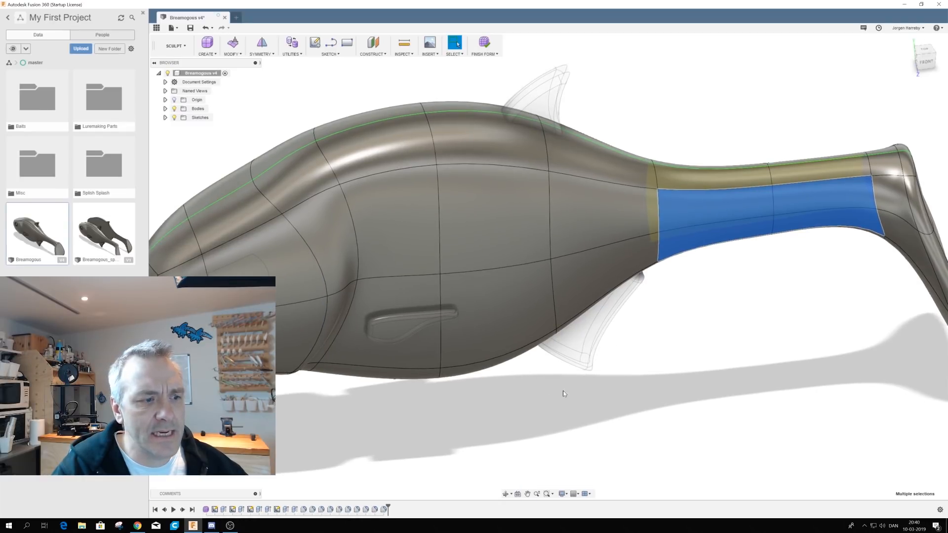
middle_click_drag(627, 386, 578, 362)
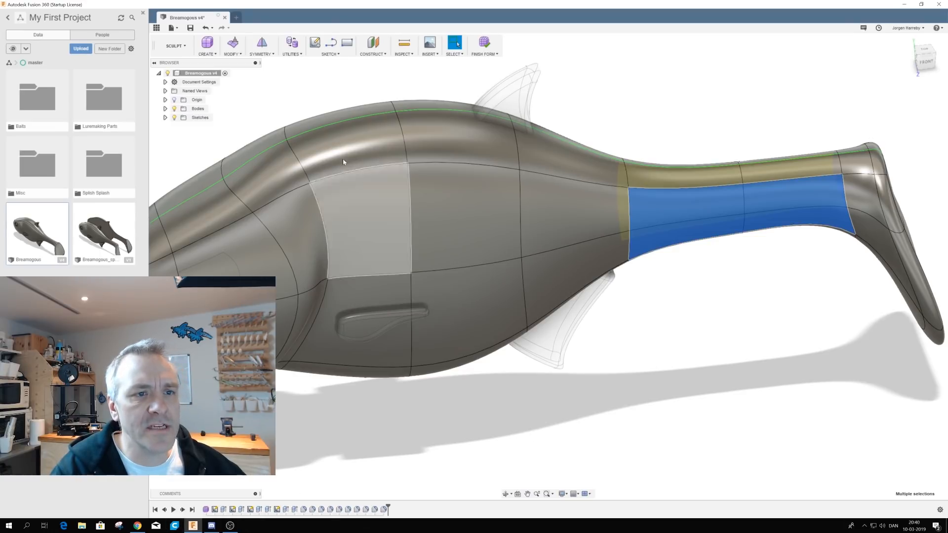
left_click(486, 43)
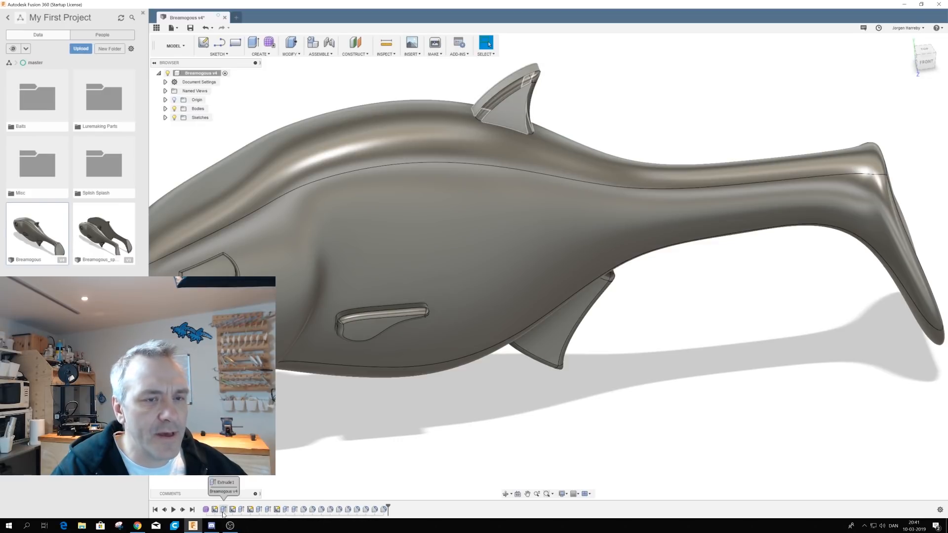
Step: Edit the dorsal fin's symmetric extrusion and set its distance to 1.5 mm
left_click(224, 513)
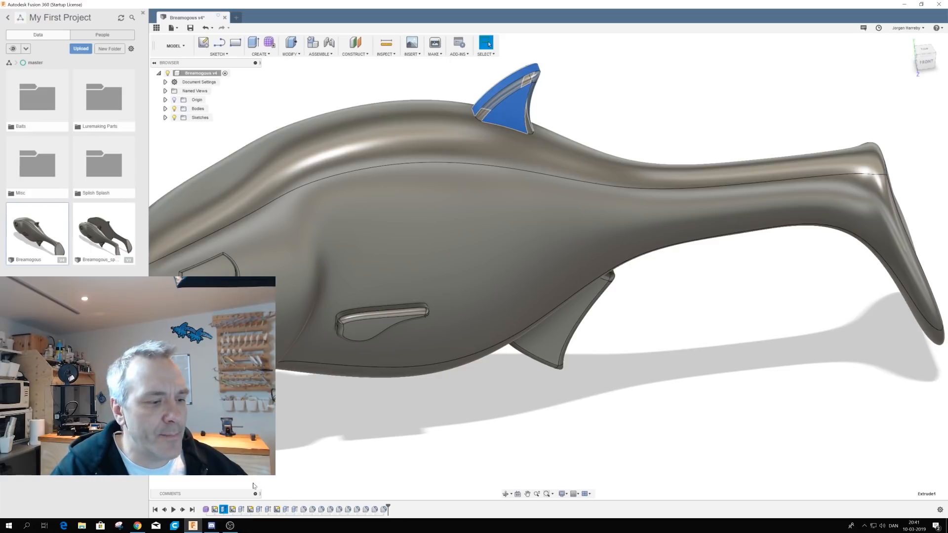
right_click(223, 511)
left_click(256, 433)
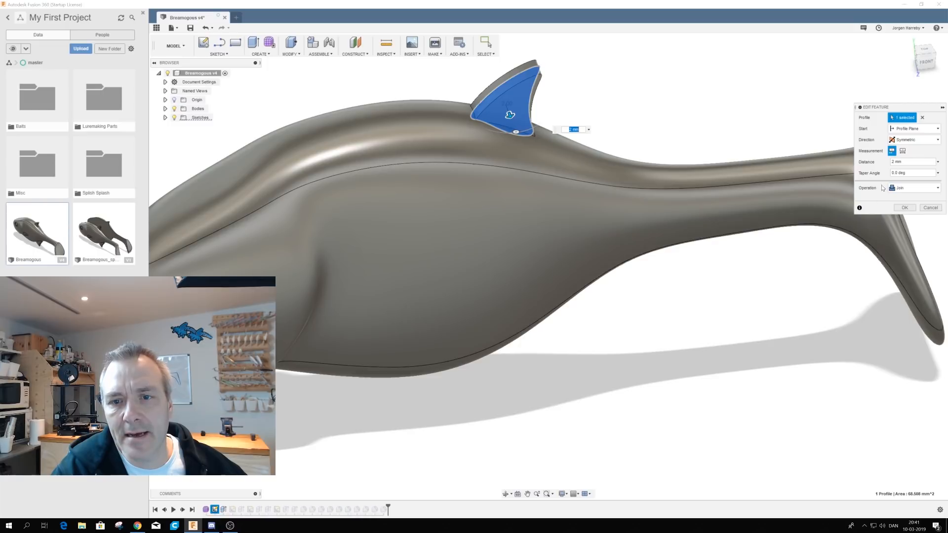
left_click(904, 162)
left_click_drag(903, 162, 883, 162)
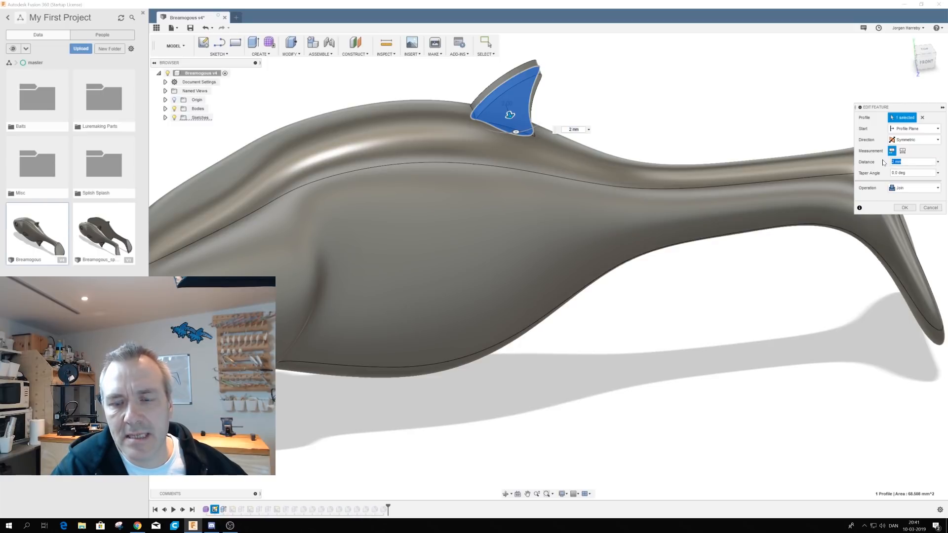
type("1,5")
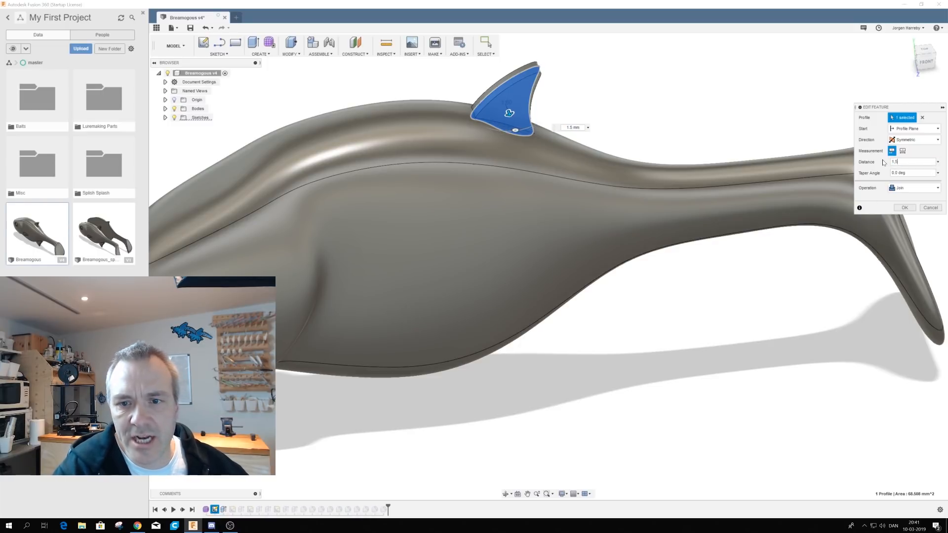
left_click(906, 207)
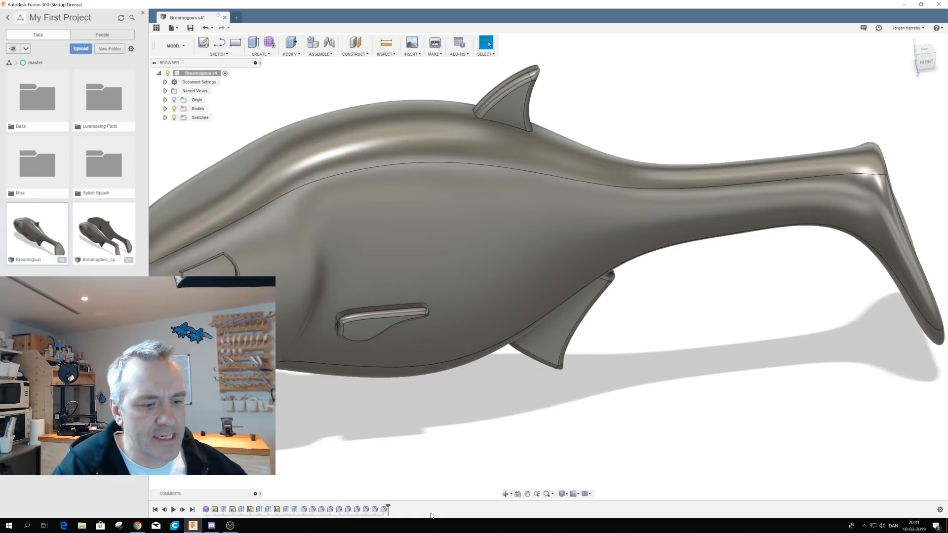
Step: Edit the rear belly fin's symmetric extrusion and set its distance to 1.5 mm
left_click(241, 510)
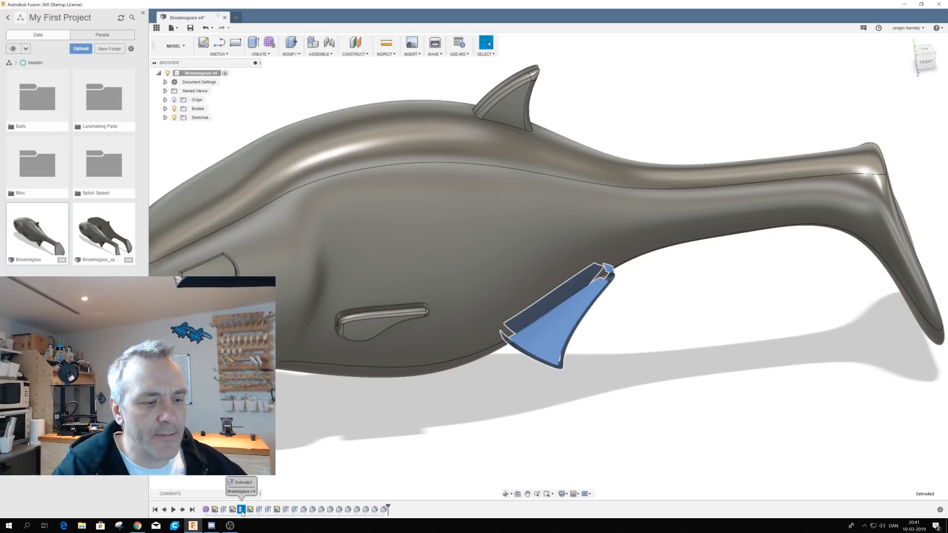
right_click(242, 511)
left_click(277, 435)
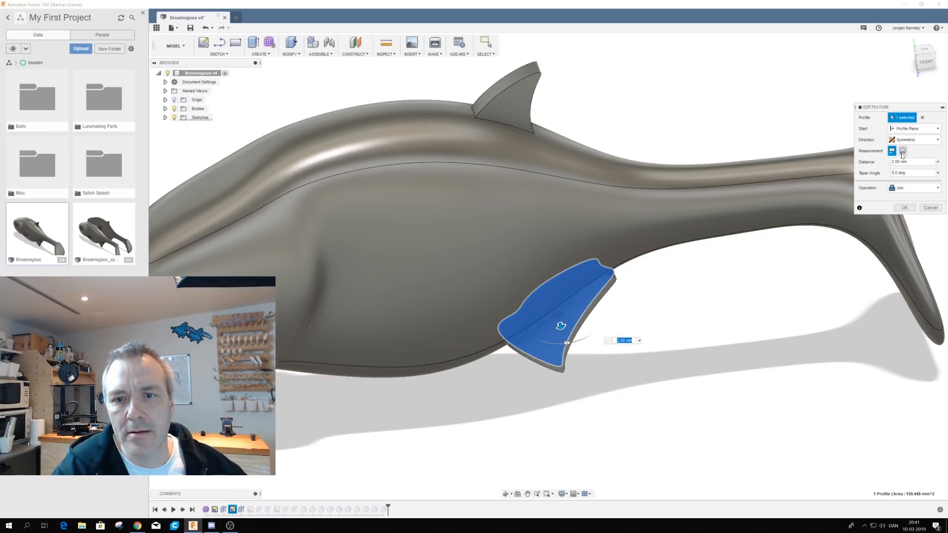
left_click(904, 162)
type("41,")
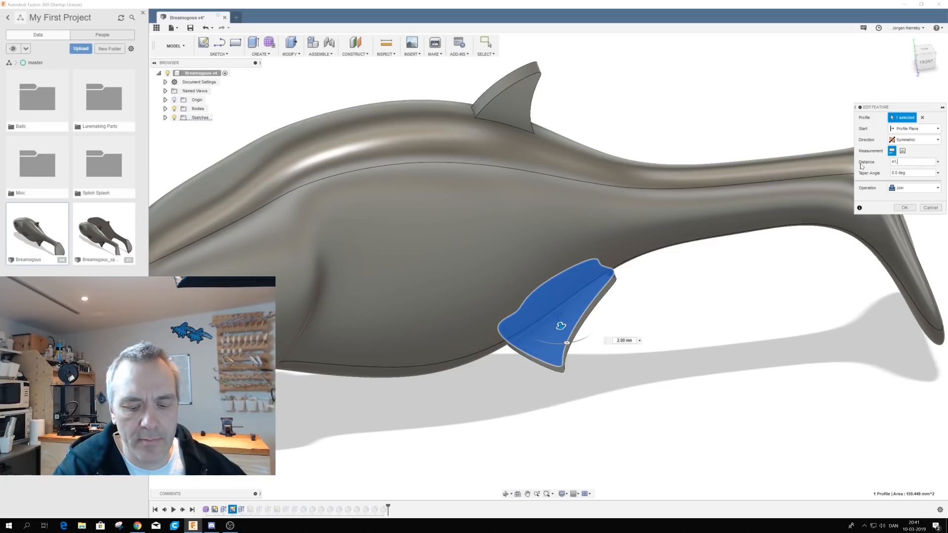
key("BackSpace")
key("BackSpace")
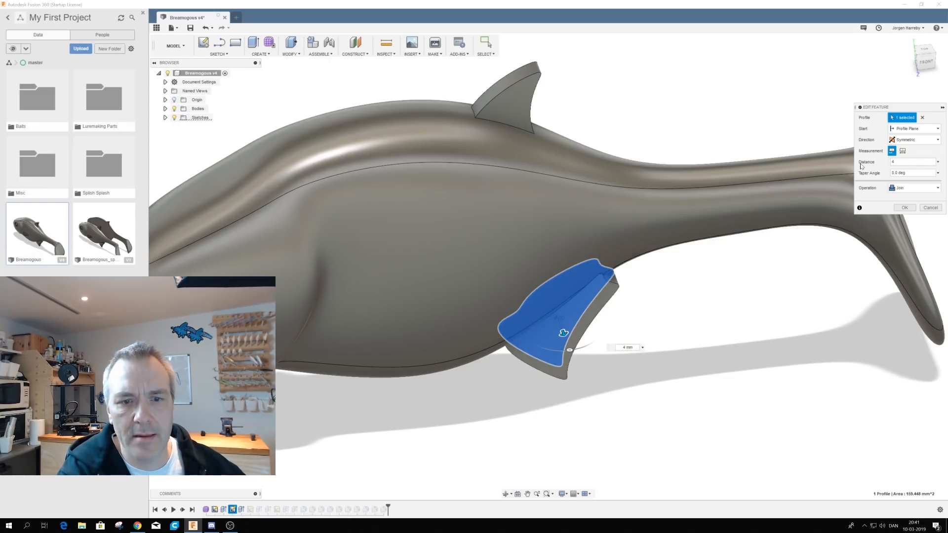
key("BackSpace")
type("1")
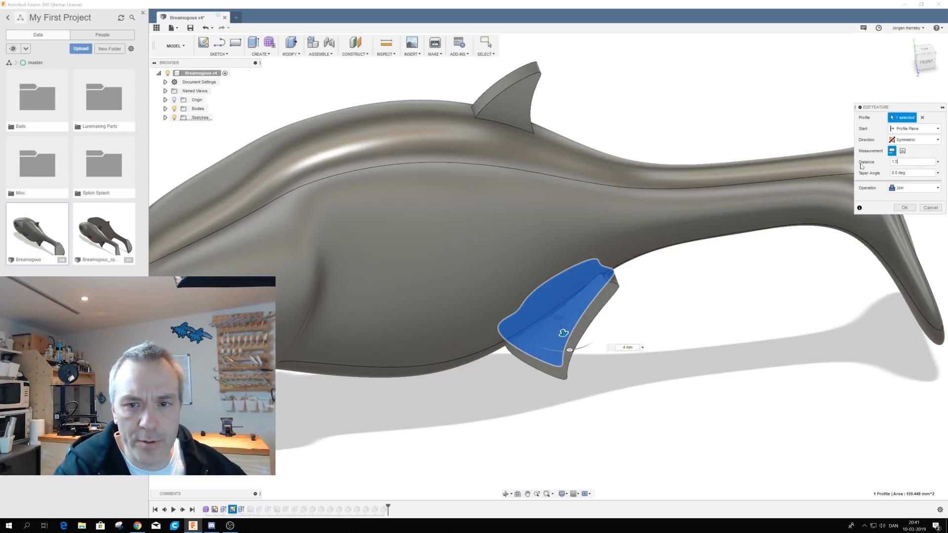
type(",5")
left_click(905, 208)
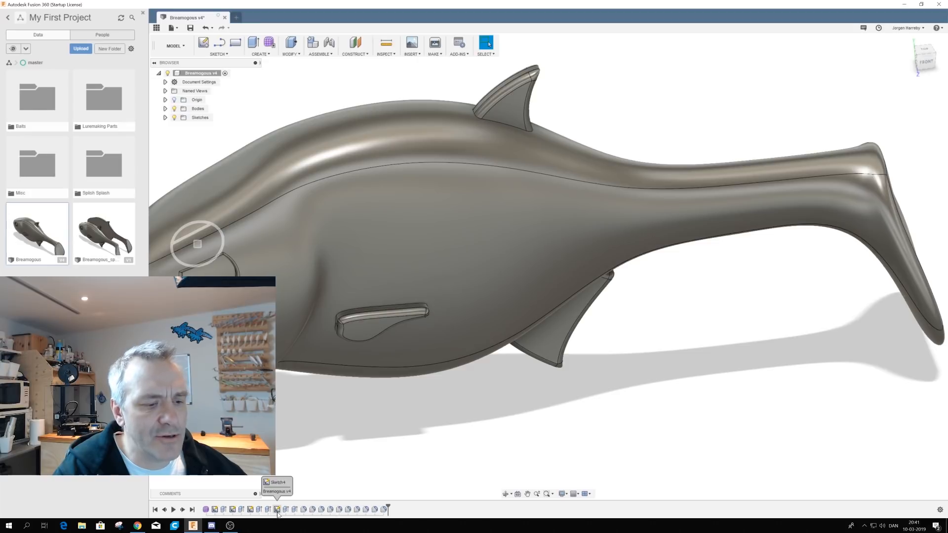
Step: Edit the extrusion of the side fin on the fish's front side and set its distance to 1.5 mm
left_click(251, 513)
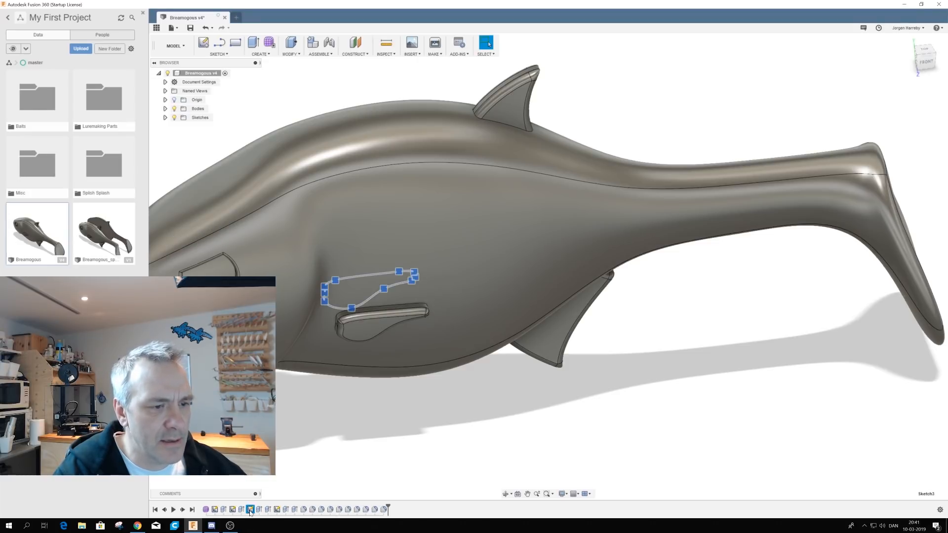
left_click(259, 512)
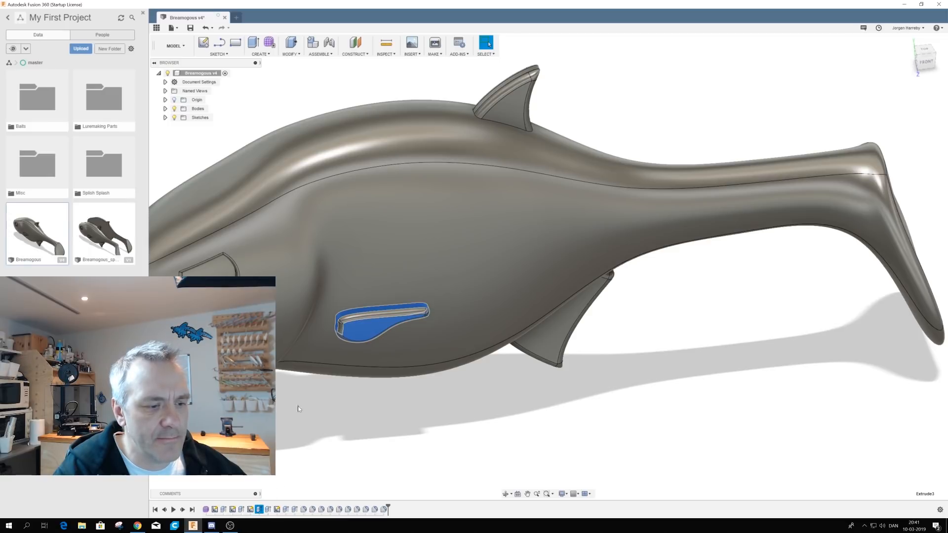
right_click(260, 513)
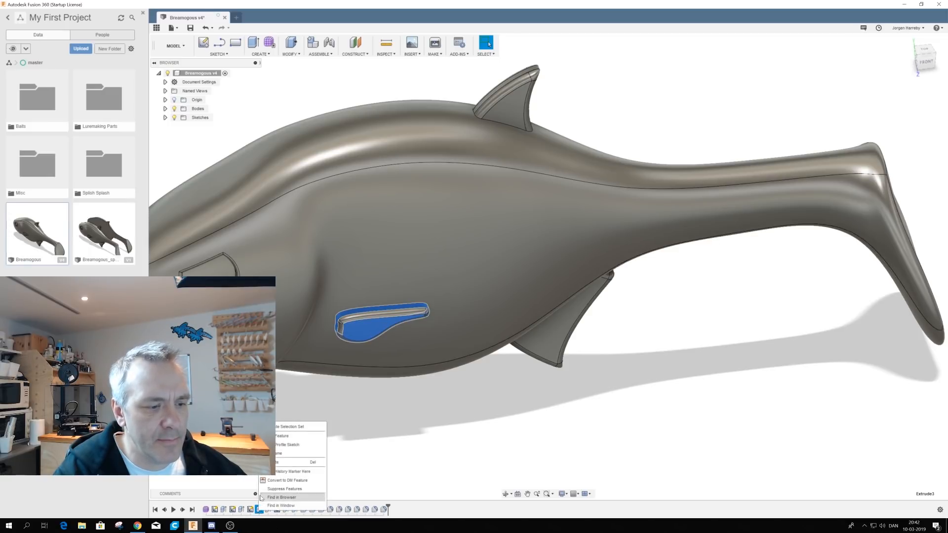
left_click(276, 441)
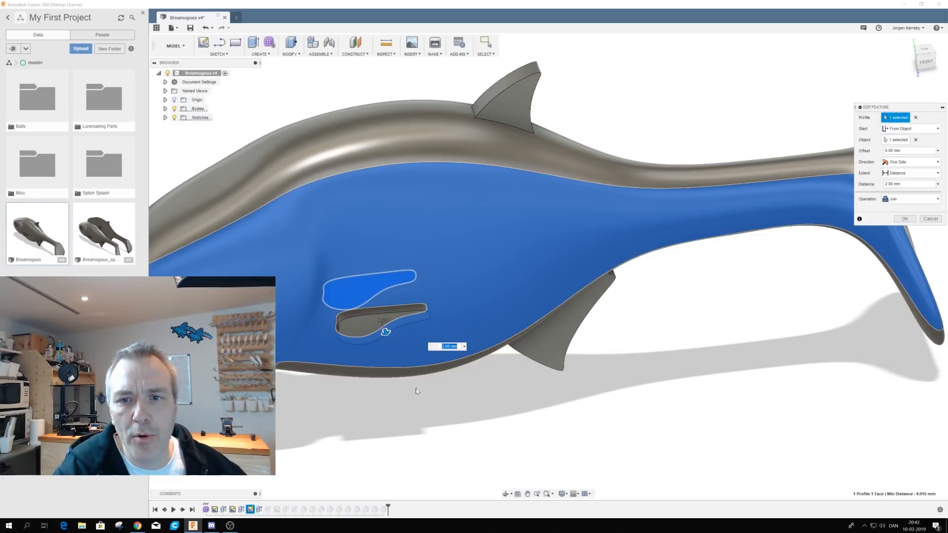
left_click(884, 184)
type("1,5")
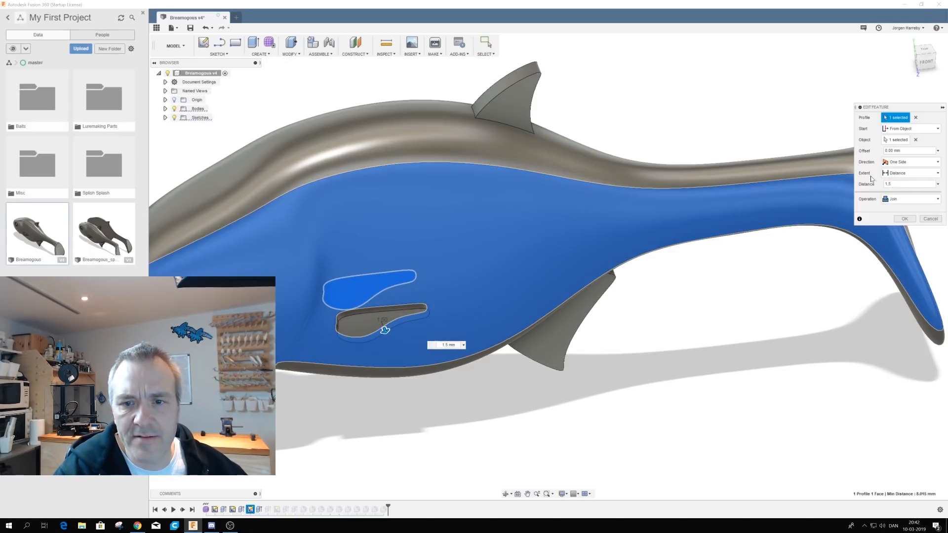
left_click(904, 219)
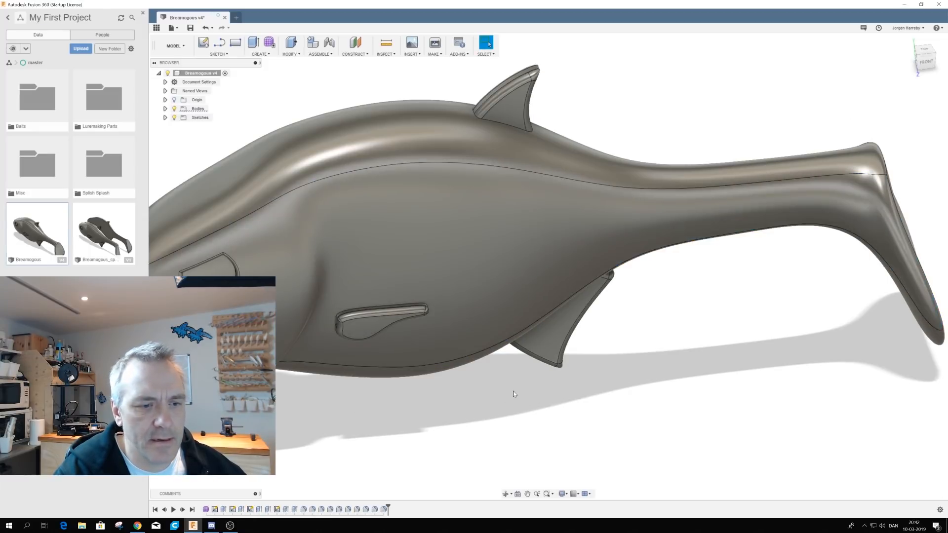
Step: Edit the extrusion of the matching side fin on the fish's back side and set its distance to -1.5 mm
middle_click_drag(513, 378, 383, 423, "shift")
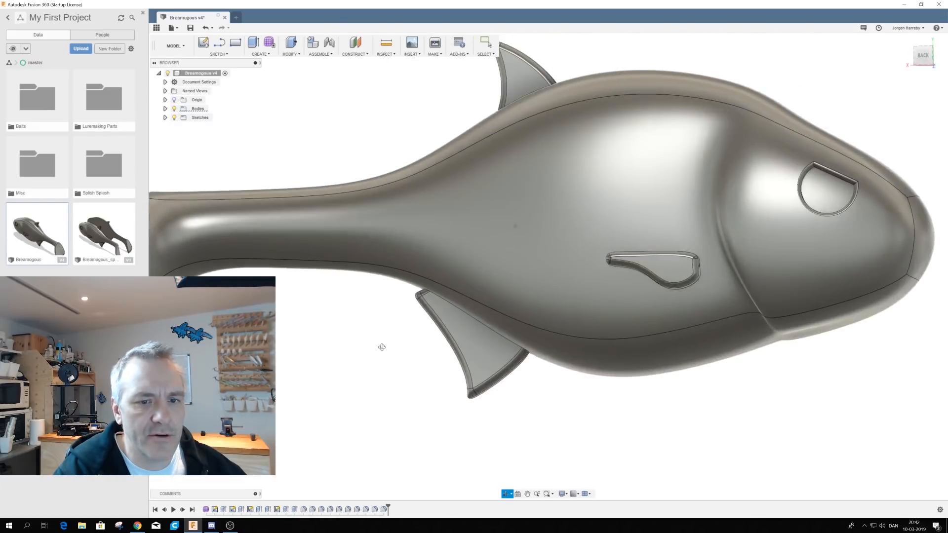
left_click(269, 510)
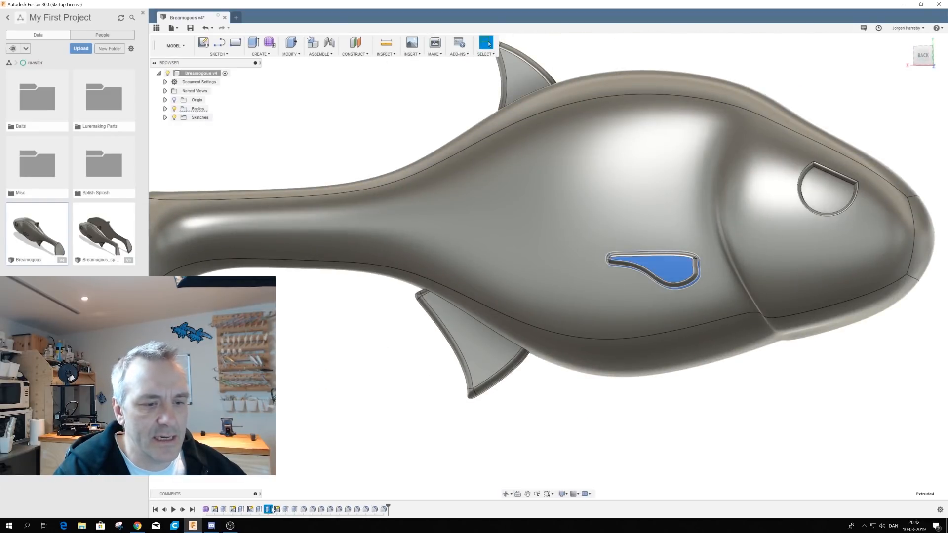
right_click(271, 510)
left_click(277, 433)
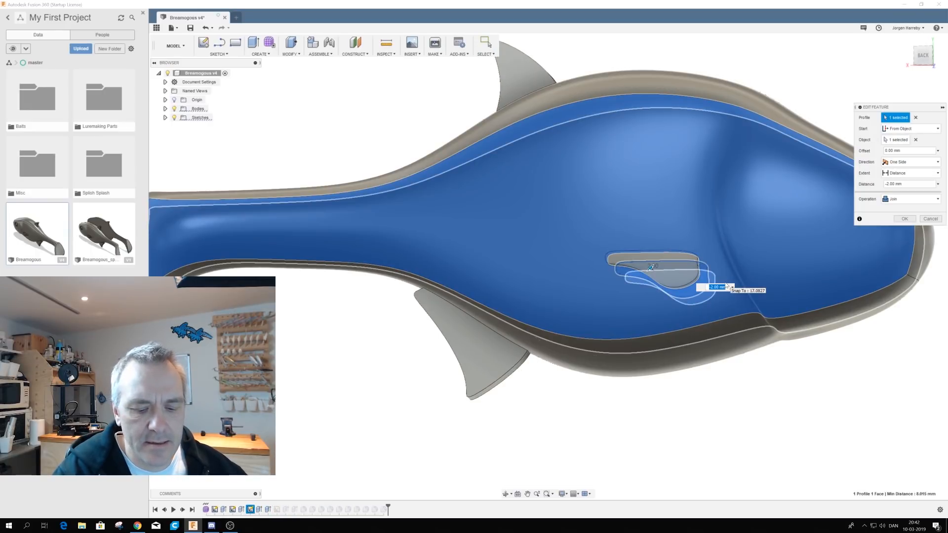
type("-1.5")
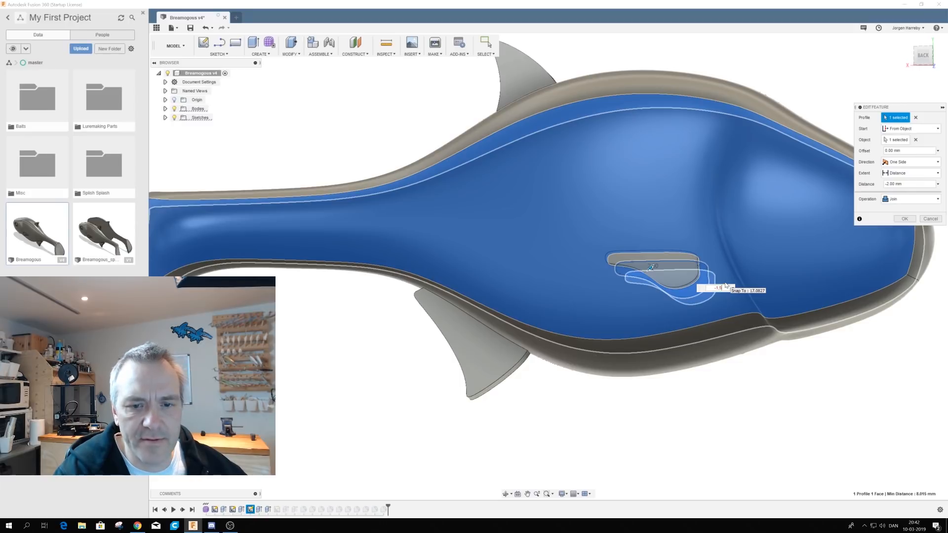
key("Return")
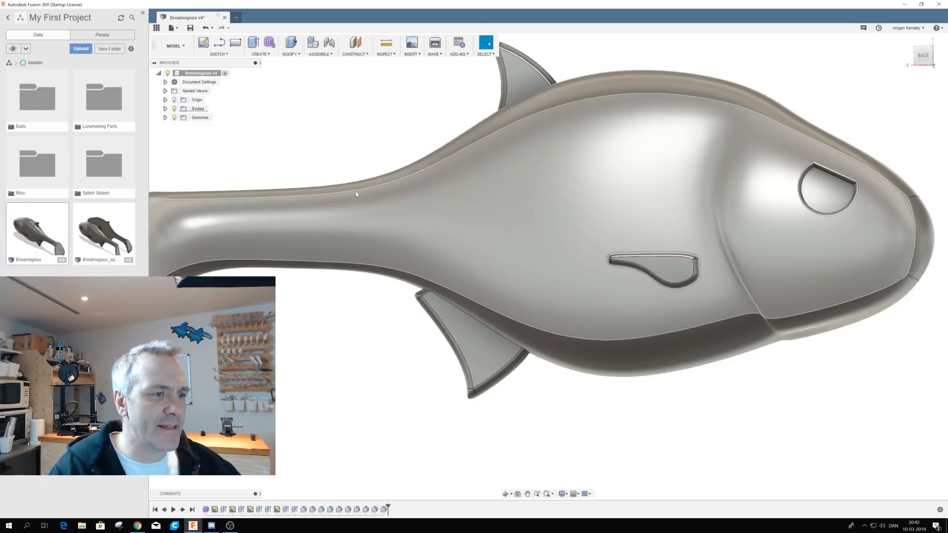
left_click(934, 58)
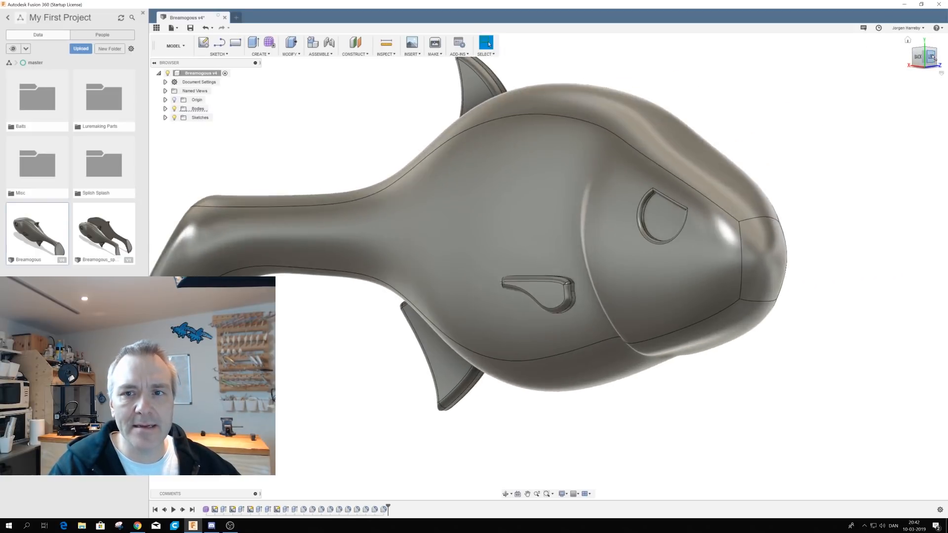
left_click(936, 58)
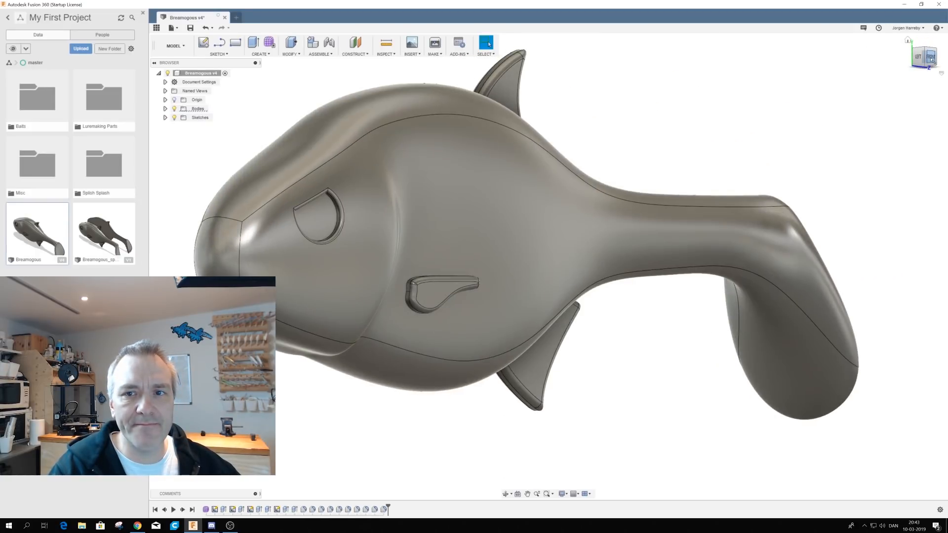
Step: Edit the fish body's form, moving the upper face of the narrow tail section up and tilting it slightly to thicken the tail
left_click(931, 57)
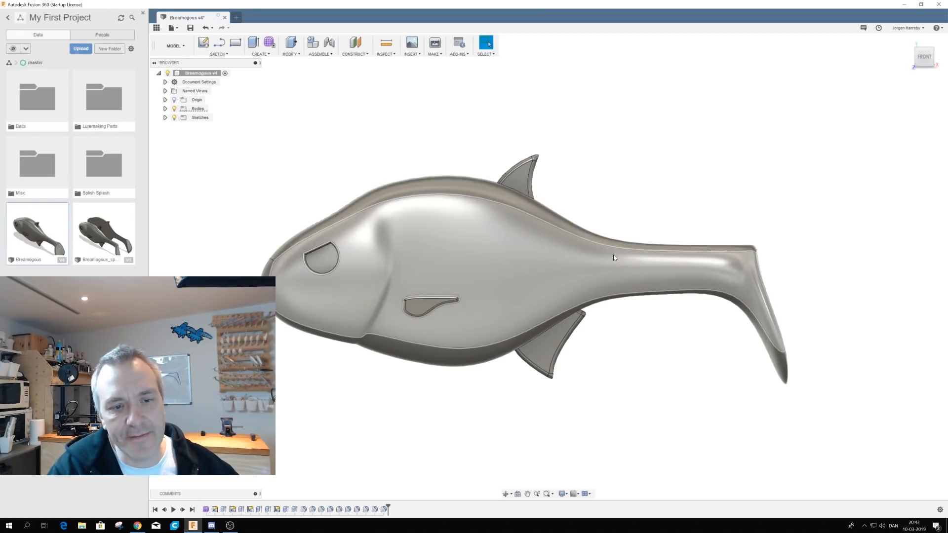
right_click(205, 511)
left_click(226, 457)
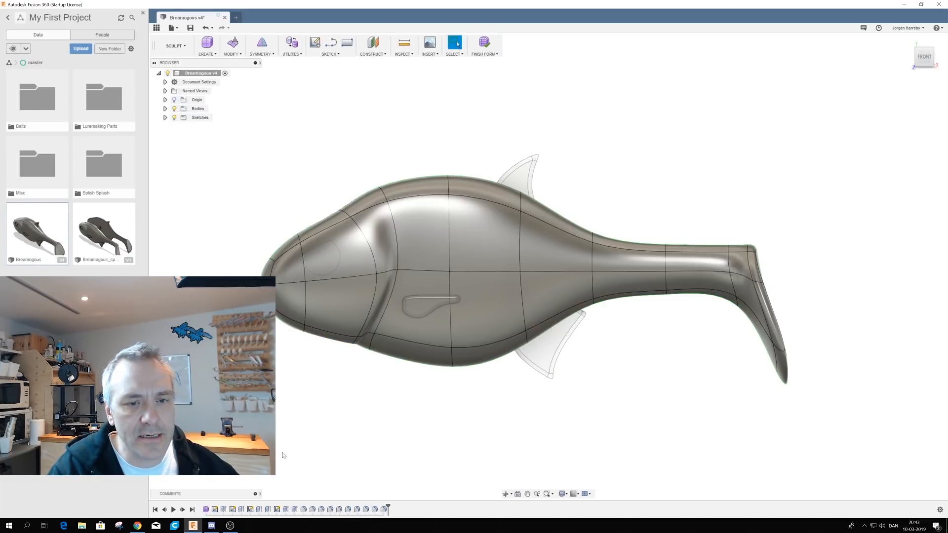
left_click(620, 244)
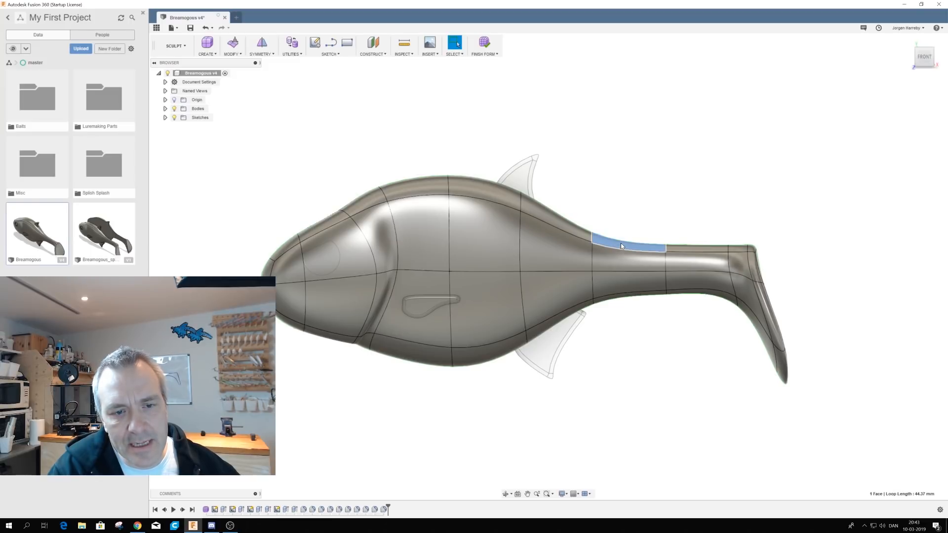
right_click(626, 244)
left_click(643, 235)
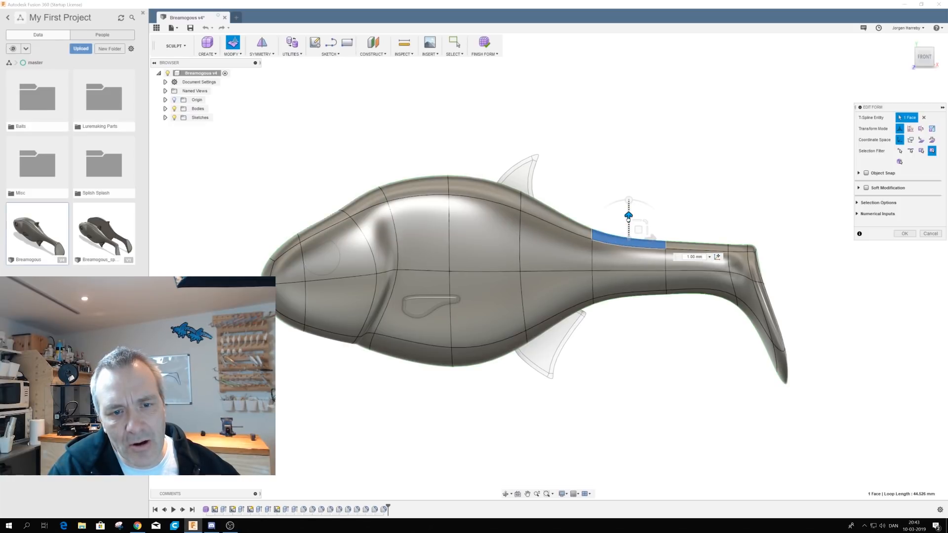
left_click_drag(628, 220, 635, 197)
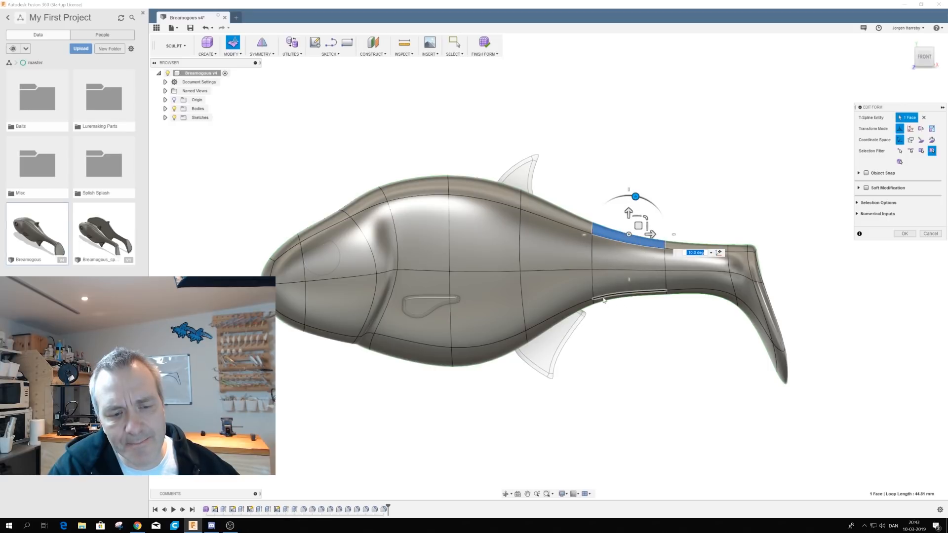
Step: Move the matching lower face of the narrow tail section downward with a slight tilt and finish the form edit
left_click(587, 310)
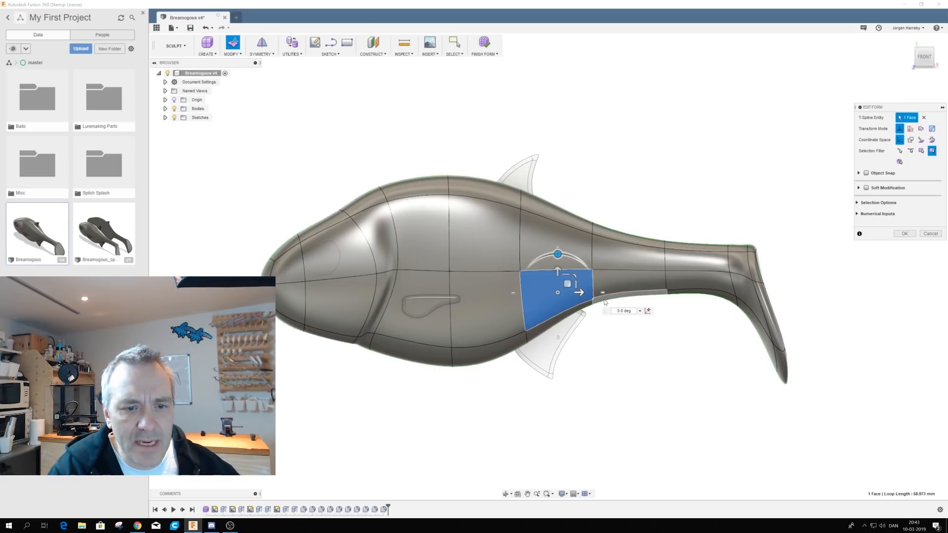
left_click(606, 297)
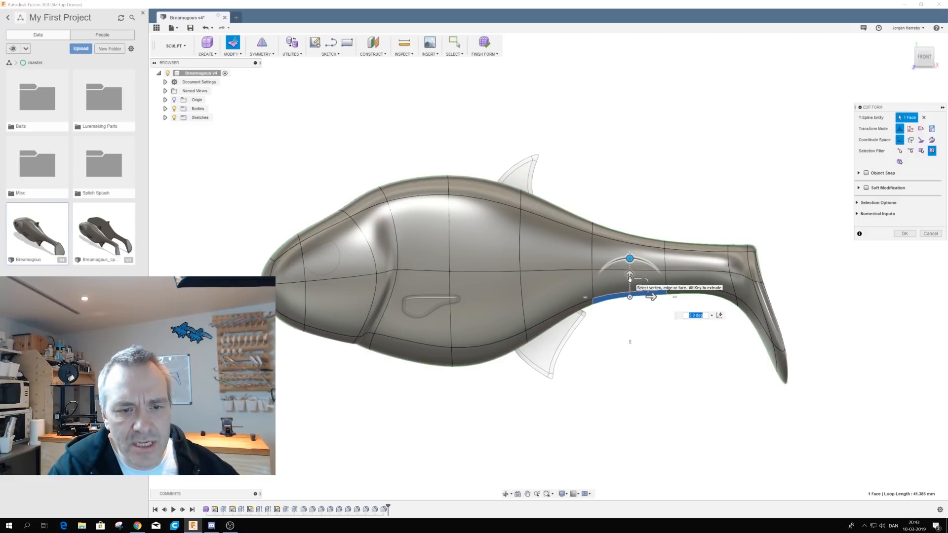
left_click_drag(628, 280, 626, 263)
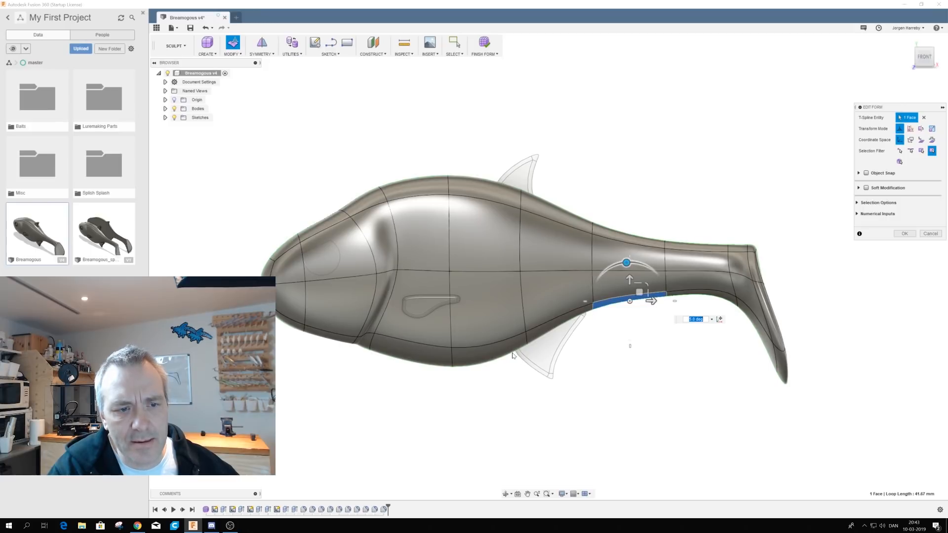
left_click(602, 354)
mouse_move(637, 346)
middle_mouse_down("shift")
mouse_move(519, 344)
mouse_move(624, 353)
mouse_move(651, 339)
mouse_move(636, 410)
mouse_move(620, 406)
mouse_move(621, 333)
mouse_move(618, 345)
middle_mouse_up("shift")
scroll(553, 370, "down", 4)
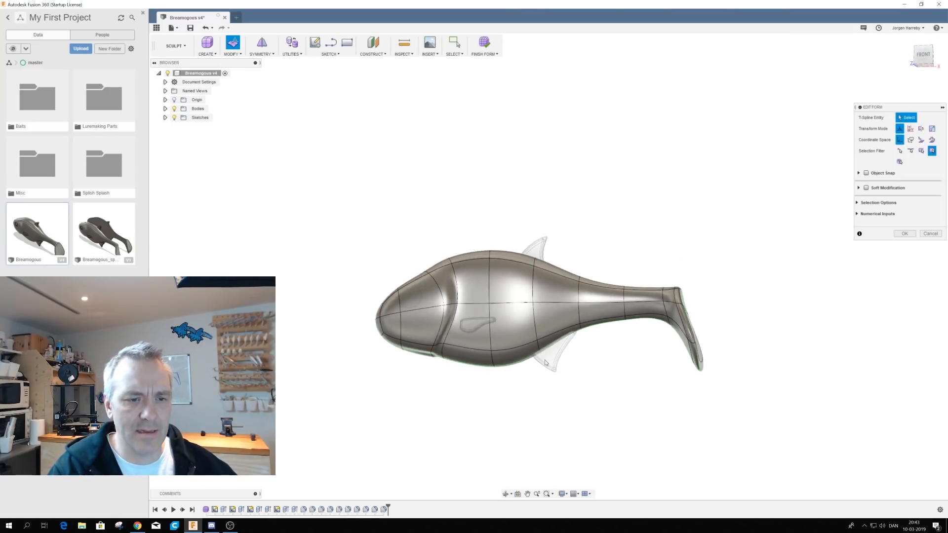
middle_click_drag(560, 390, 562, 398, "shift")
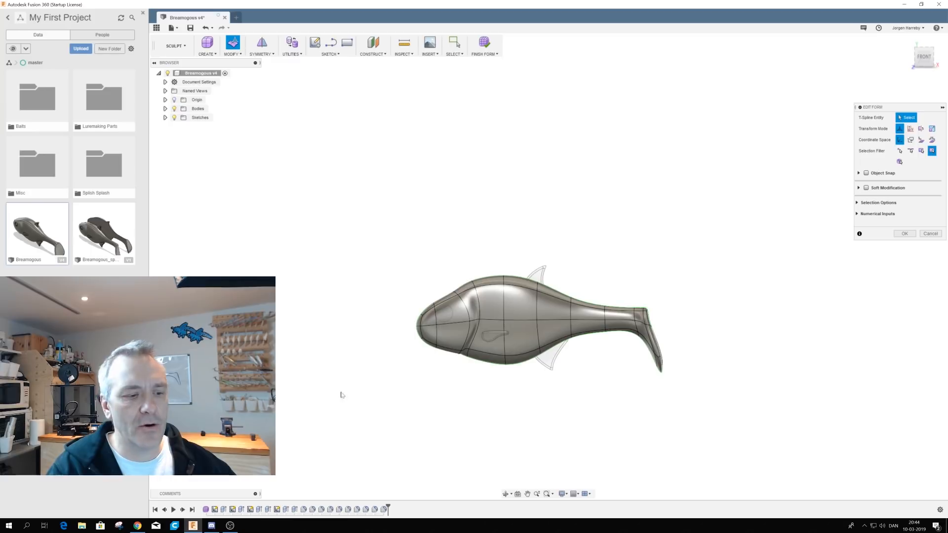
left_click(484, 44)
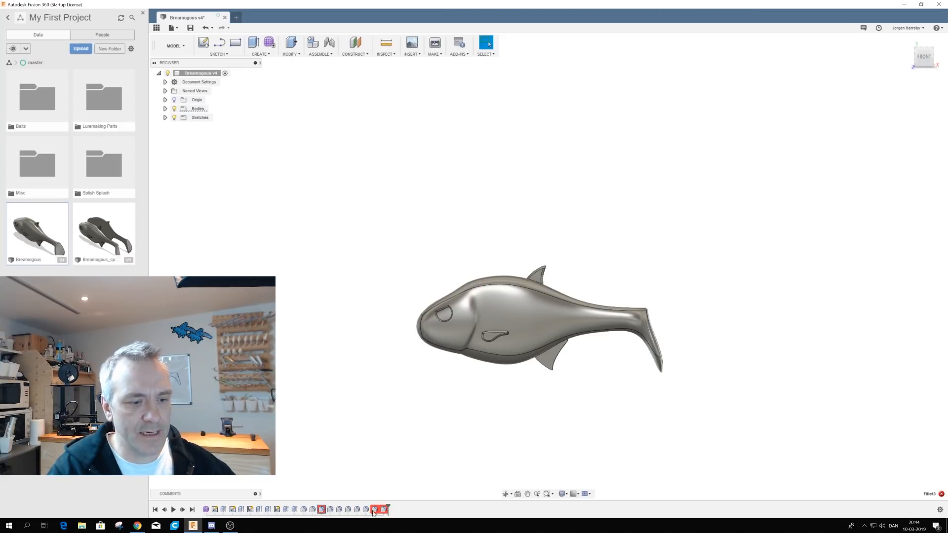
scroll(437, 476, "up", 5)
scroll(421, 493, "down", 2)
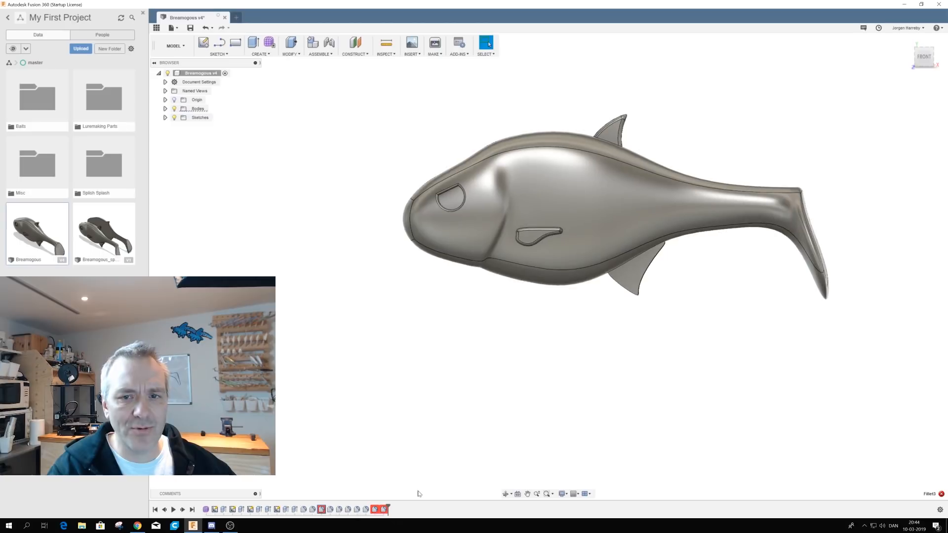
Step: Examine the edge selection and radius of the flagged fillet on the rear belly fin, leaving its settings as they are
right_click(320, 510)
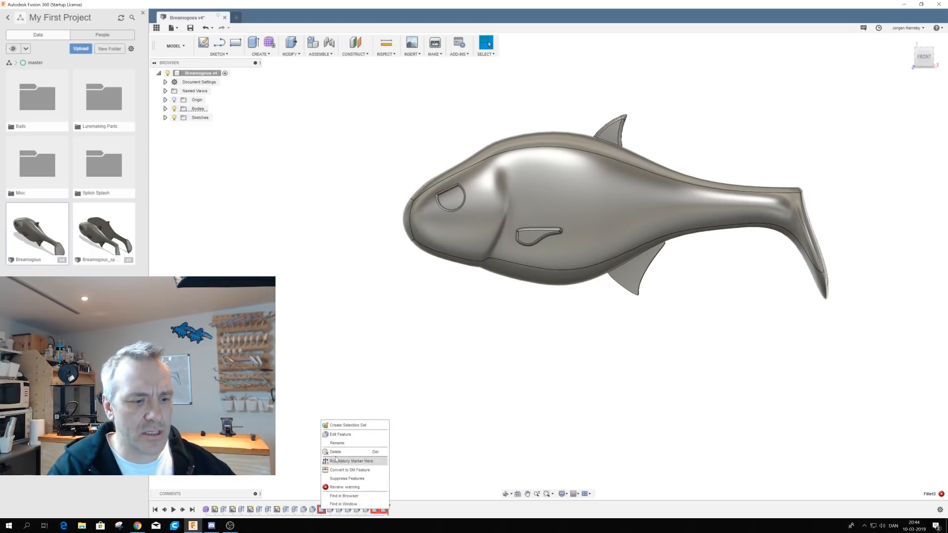
left_click(335, 440)
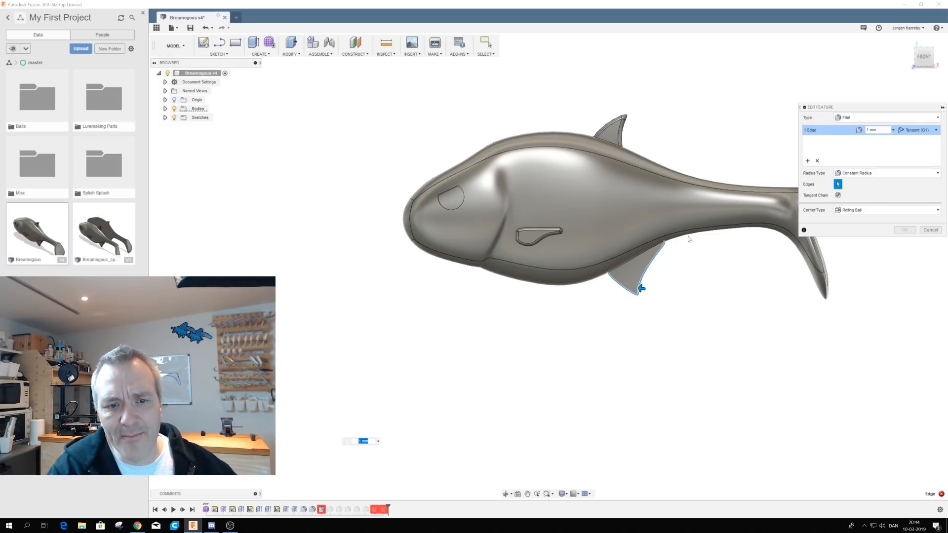
scroll(664, 276, "up", 5)
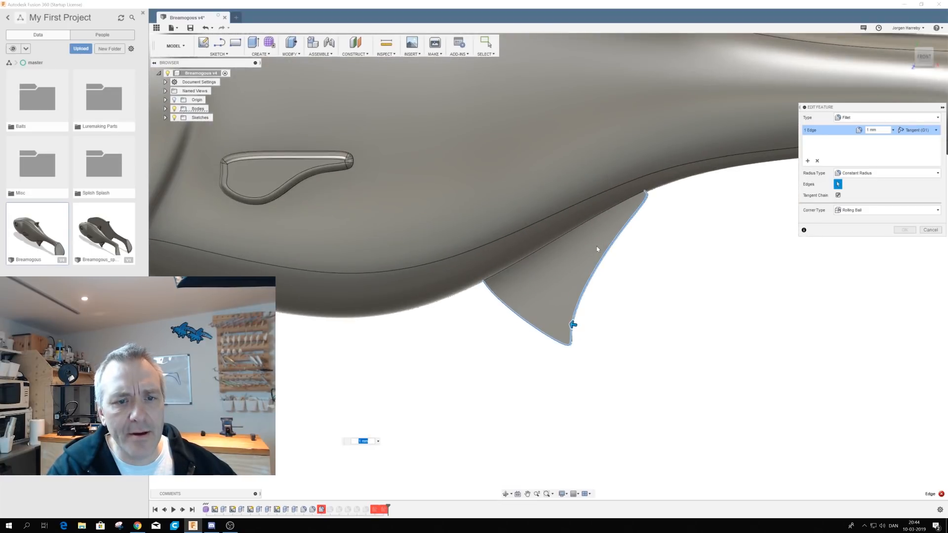
scroll(680, 252, "up", 1)
middle_click_drag(679, 253, 640, 350)
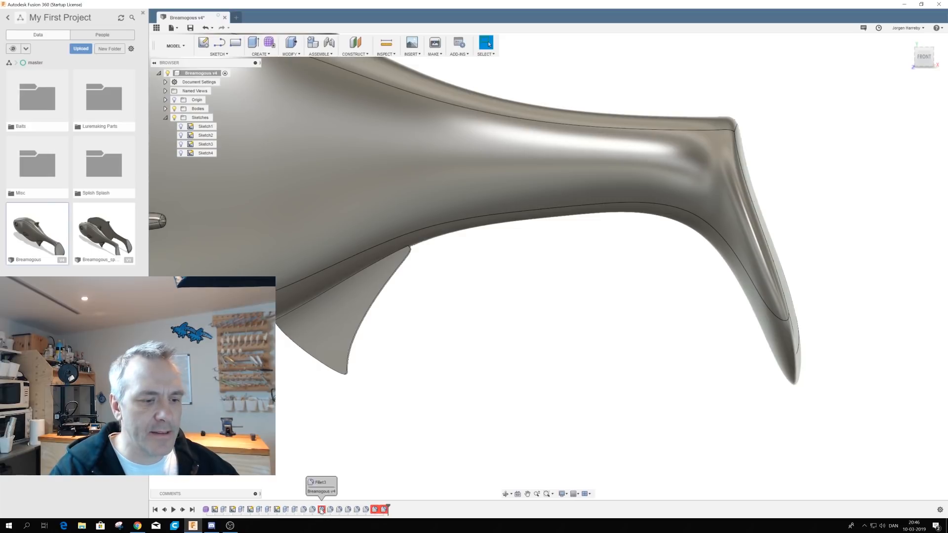
right_click(320, 512)
left_click(332, 434)
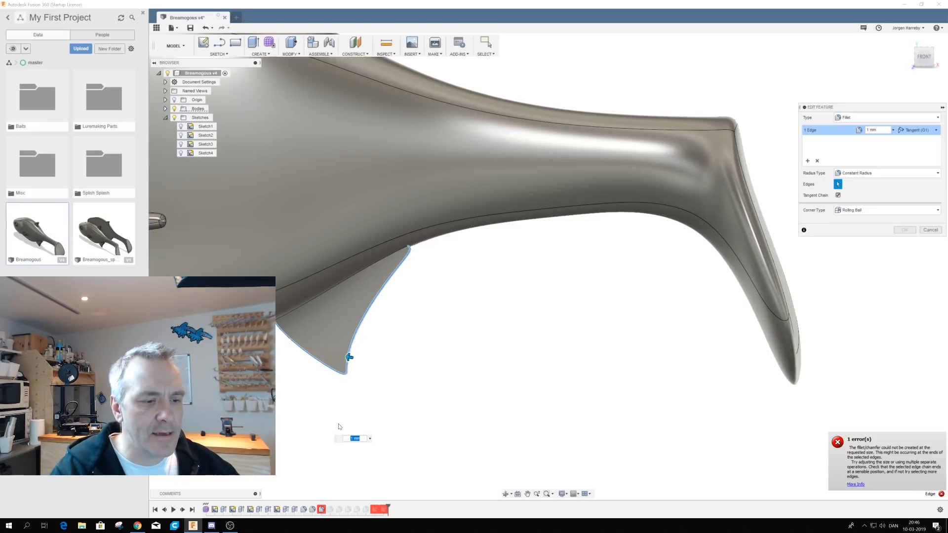
key("Escape")
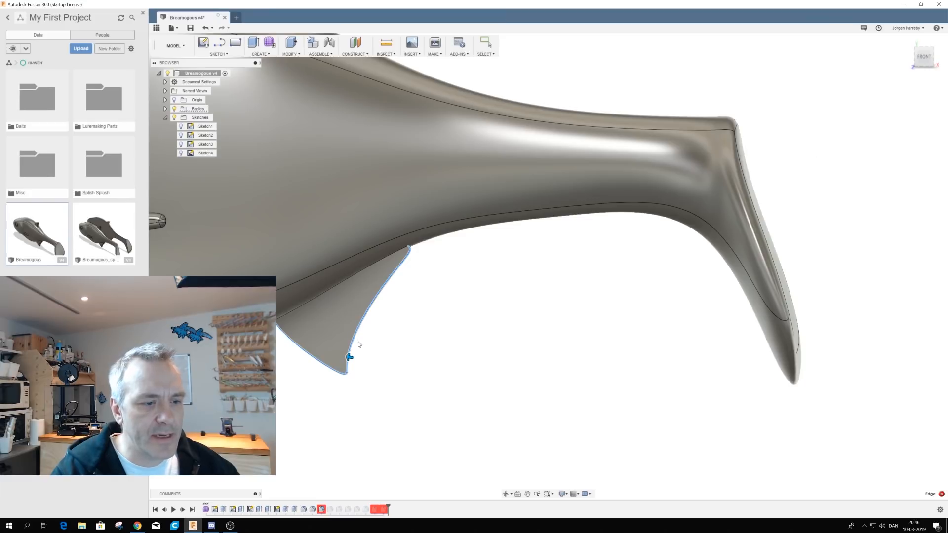
Step: Locate the rear belly fin's sketch, Sketch2, make it visible and hide the bodies to expose its outline
left_click(277, 510)
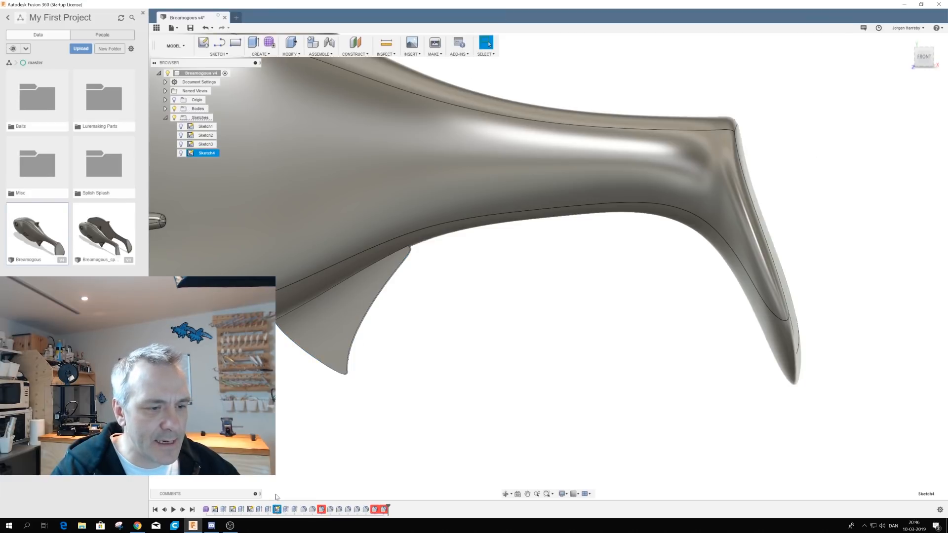
left_click(232, 509)
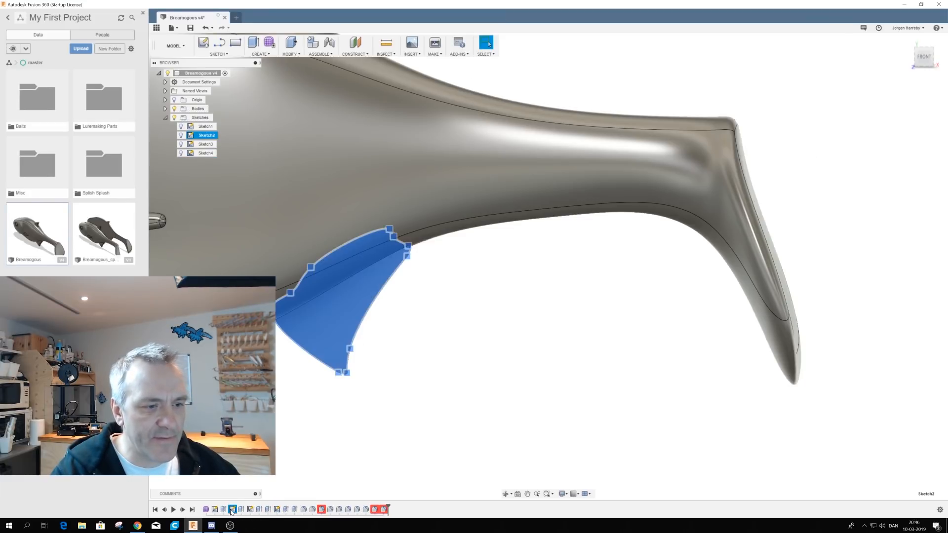
left_click(313, 444)
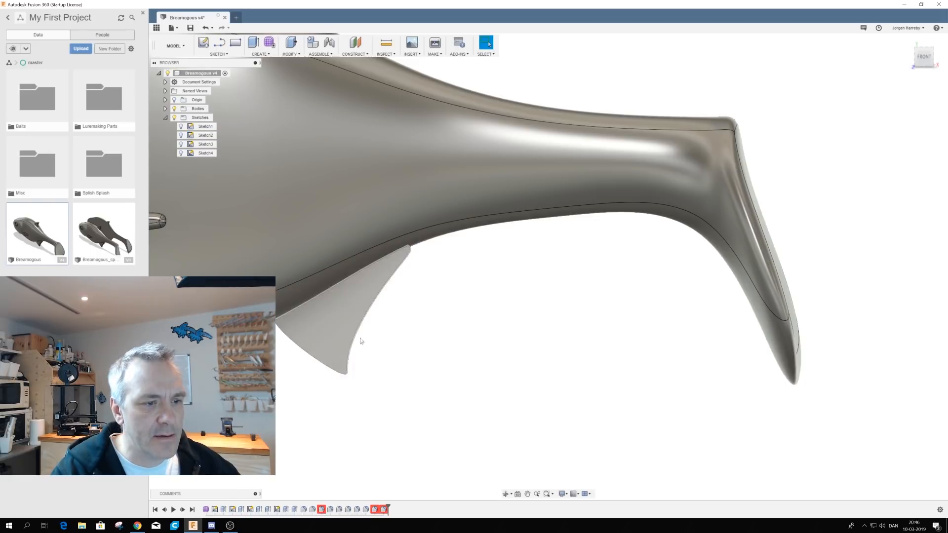
left_click(180, 136)
left_click(180, 153)
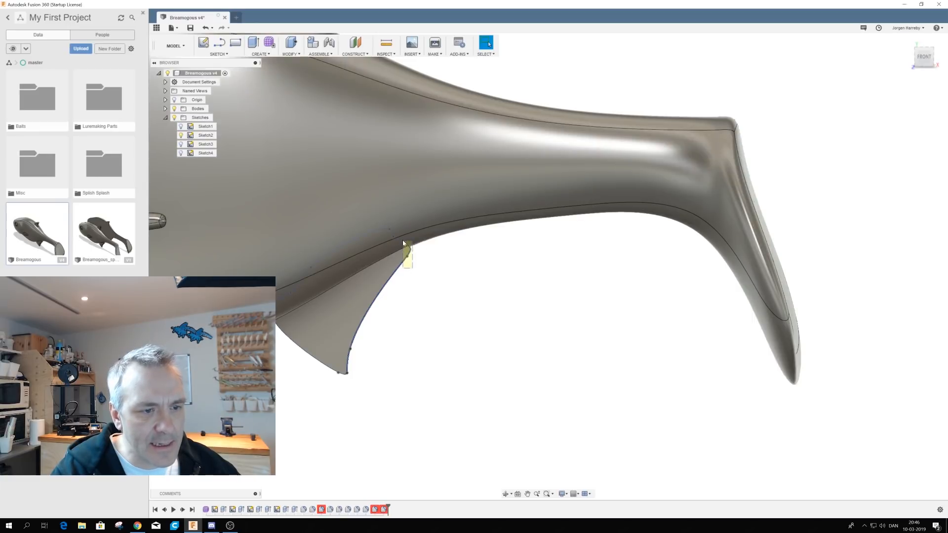
left_click(409, 257)
left_click(409, 258)
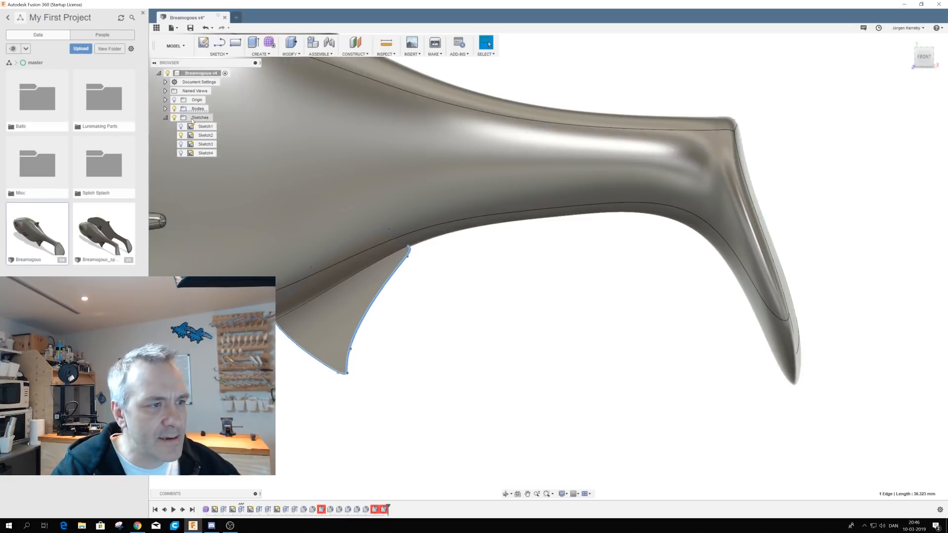
left_click(174, 108)
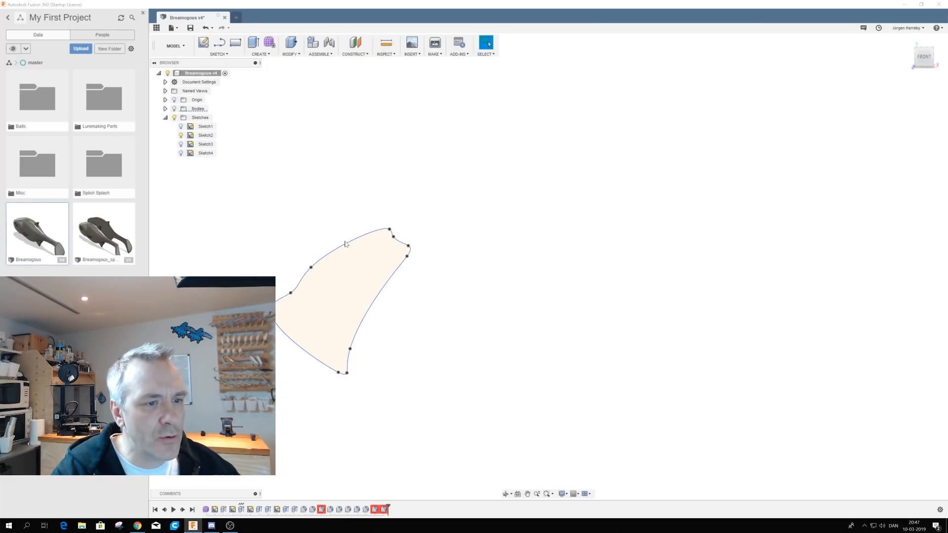
Step: Shift the whole rear belly fin sketch slightly down and toward the tail, and show the bodies again
left_click(407, 258)
key("e")
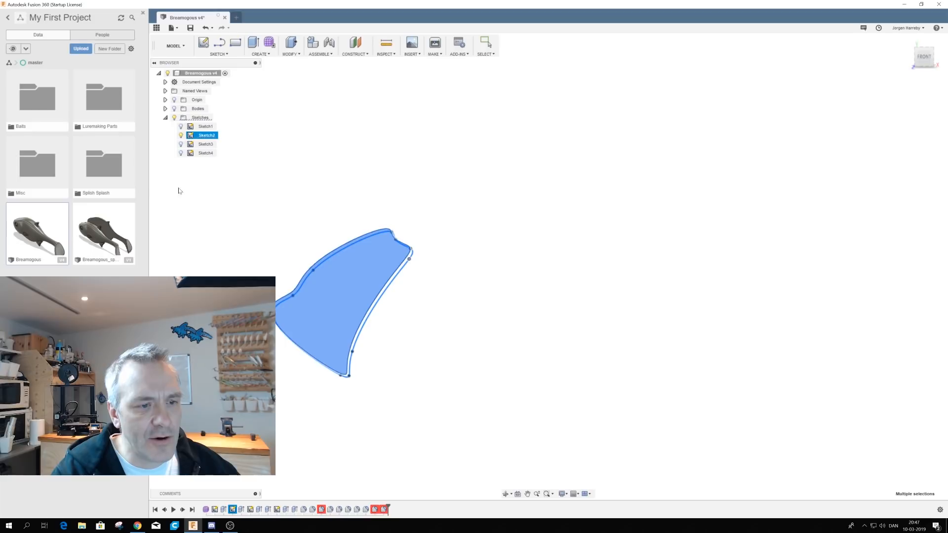
key("Escape")
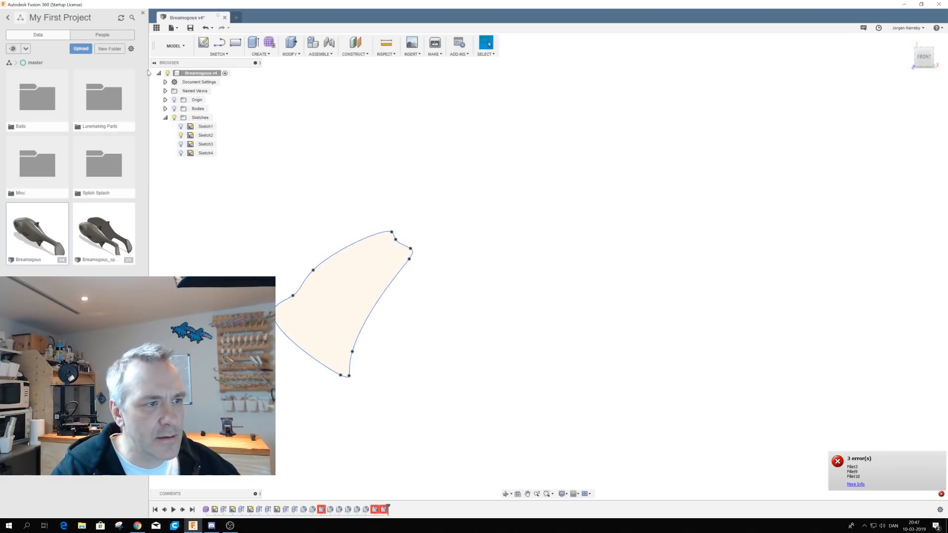
left_click(174, 109)
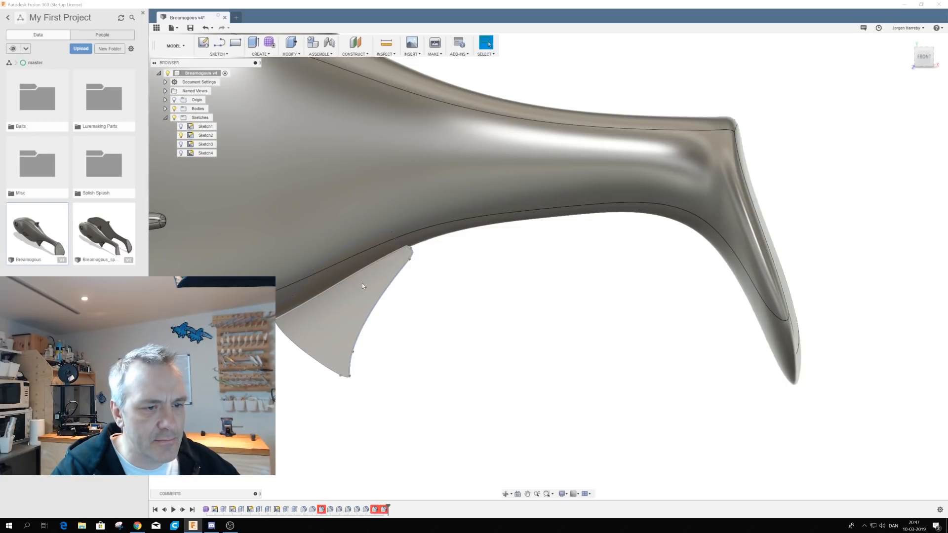
key("Escape")
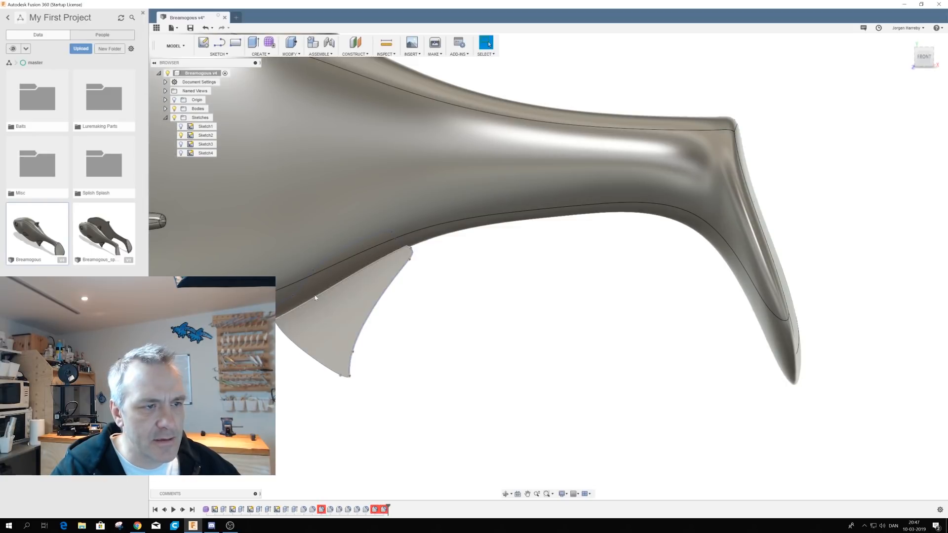
Step: With the bodies hidden, reposition two points at the belly fin sketch's upper rear corner to smooth the outline, and show the bodies again
left_click(233, 509)
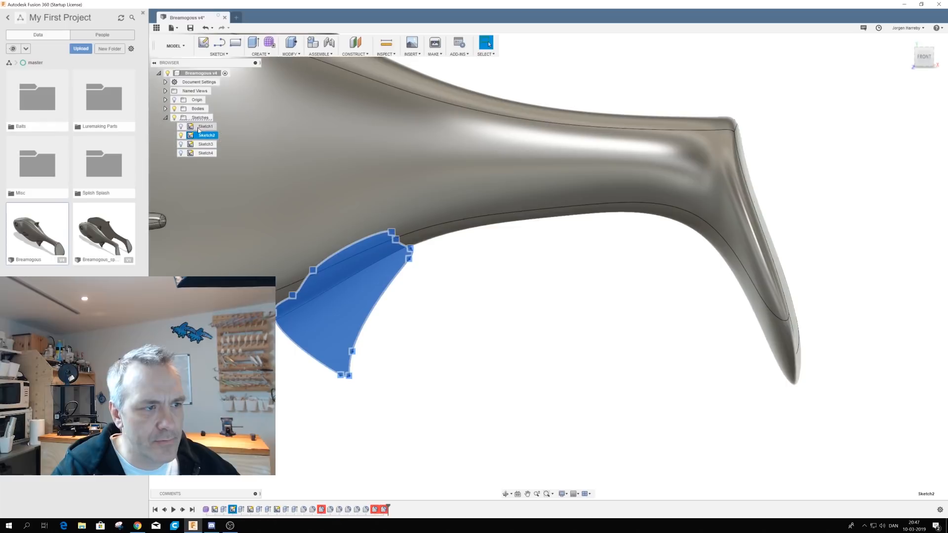
left_click(175, 109)
left_click(549, 340)
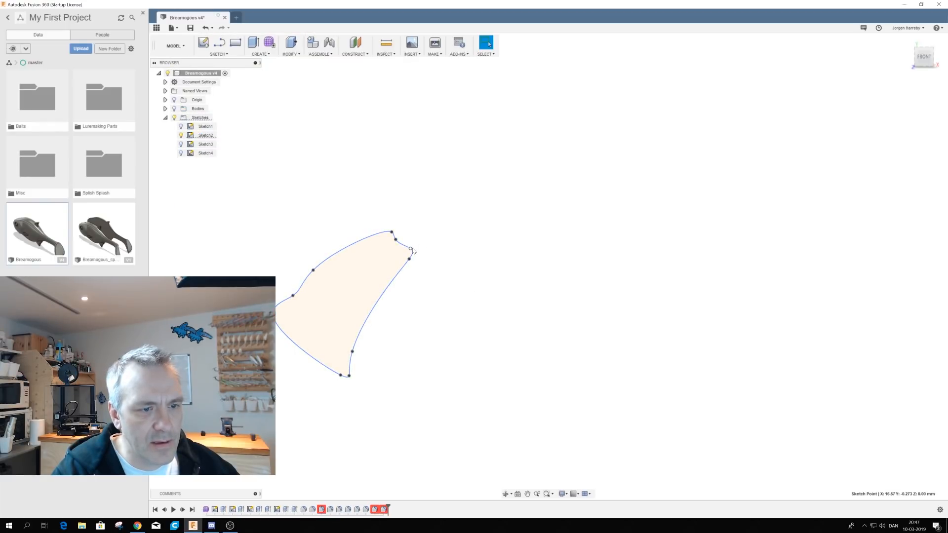
left_click_drag(413, 251, 408, 252)
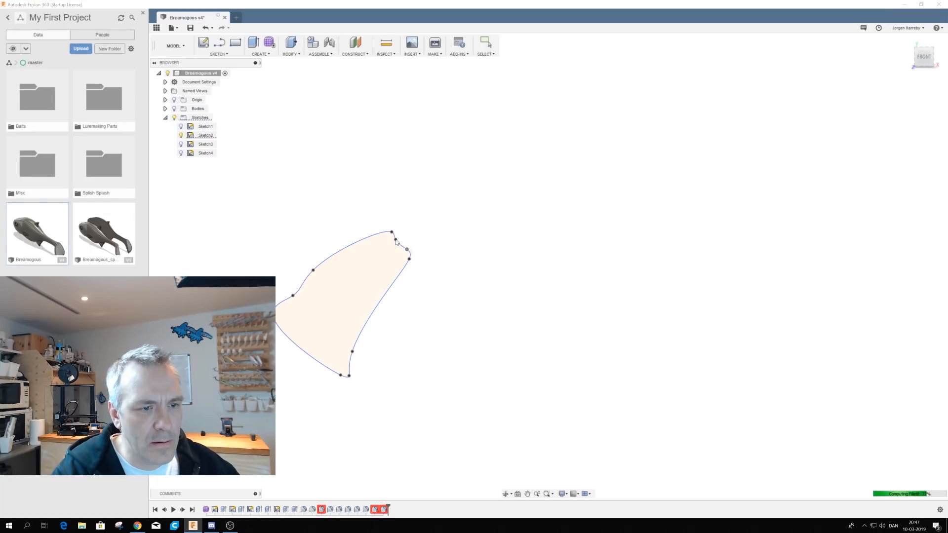
left_click_drag(396, 240, 398, 239)
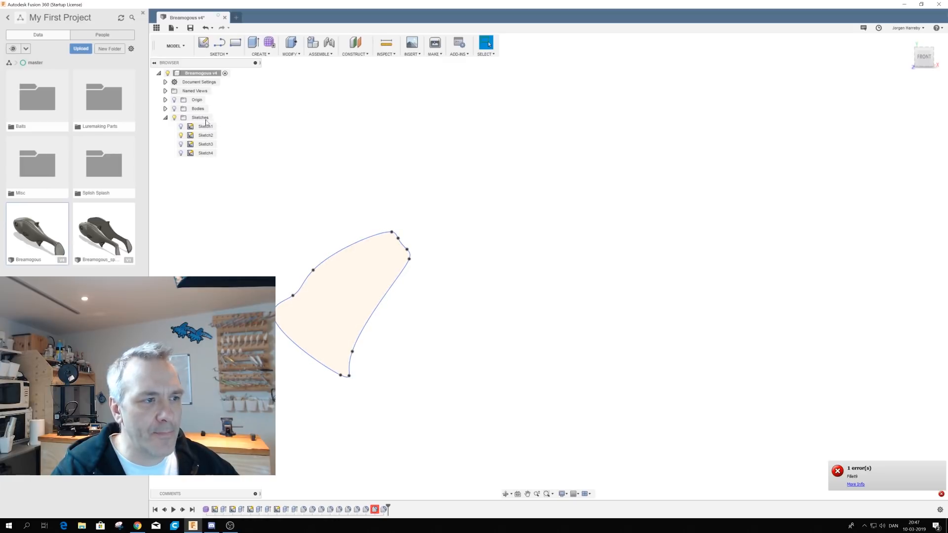
left_click(175, 109)
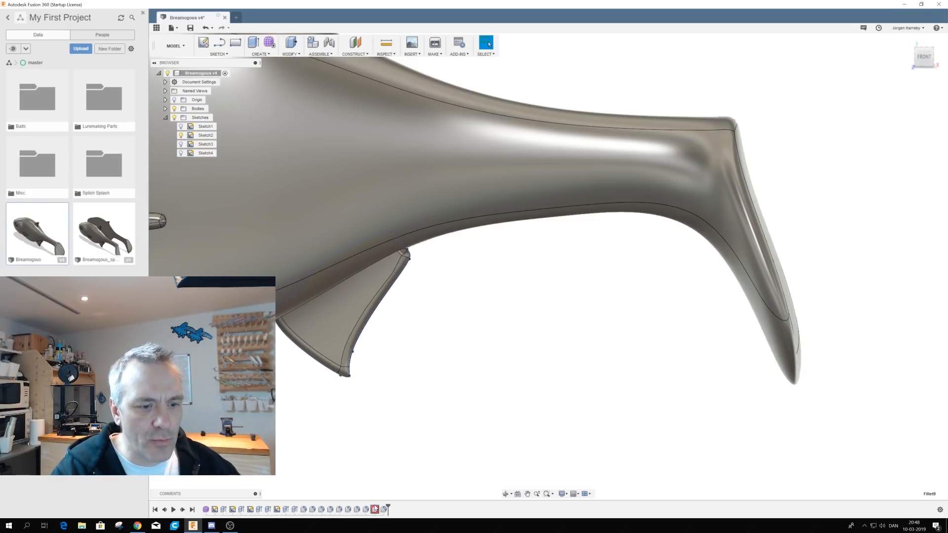
Step: Edit the flagged fillet on the small side fin's edge and set its radius to 0.7 mm
right_click(375, 510)
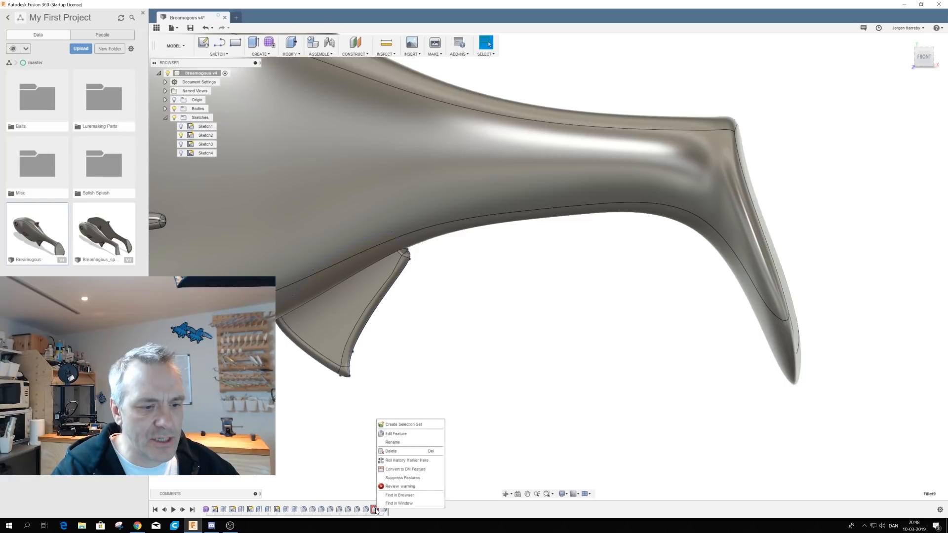
left_click(400, 438)
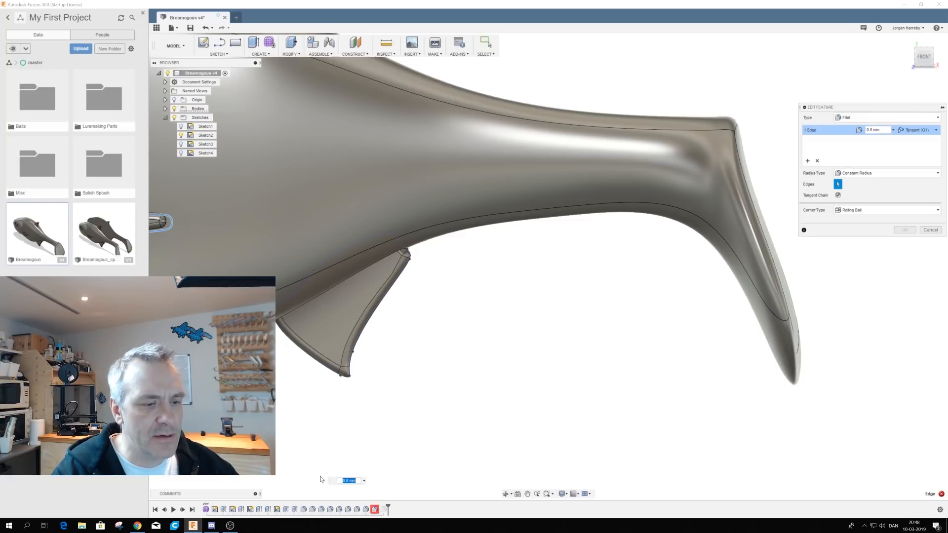
scroll(311, 466, "down", 3)
middle_click_drag(232, 451, 147, 491, "shift")
type("0.7")
key("Return")
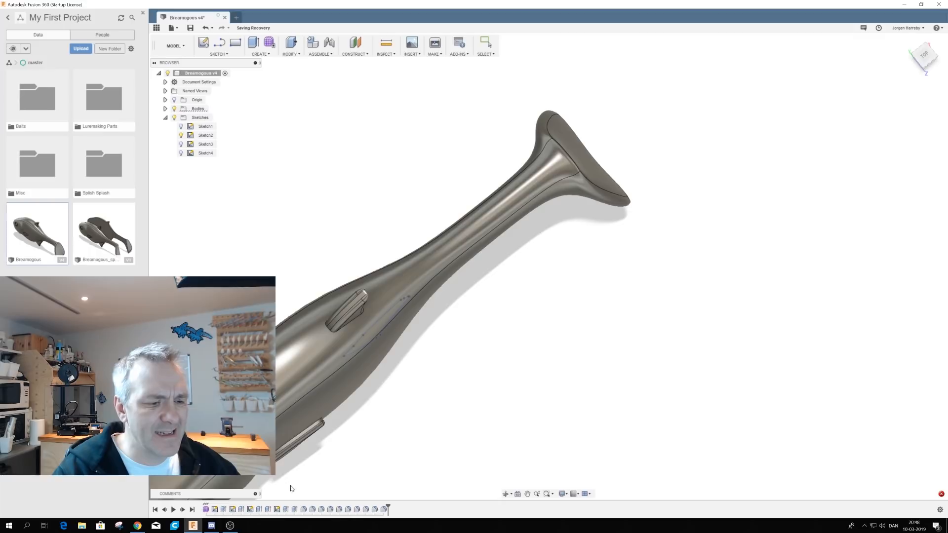
Step: Inspect the whole lure from the back view and hide the rear belly fin sketch, Sketch2, and the whole Sketches folder
middle_click_drag(494, 296, 666, 110, "shift")
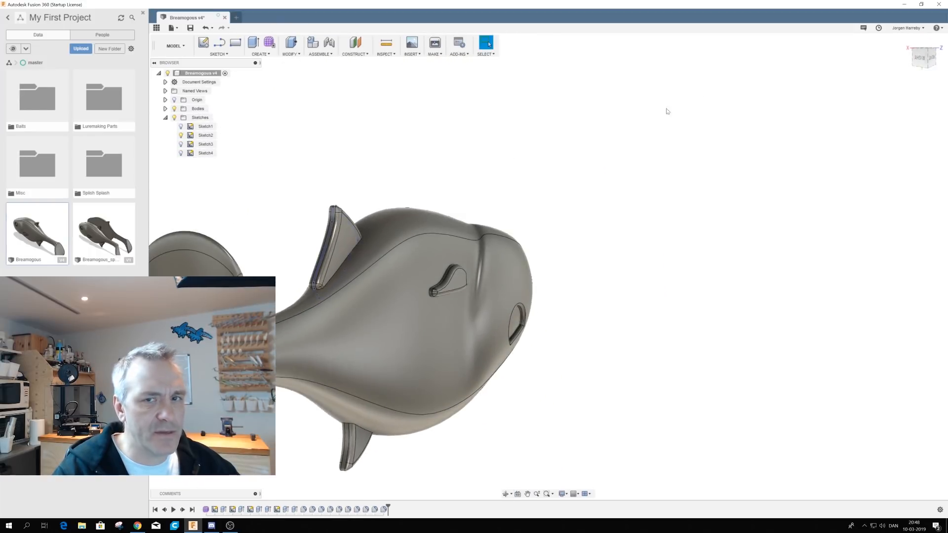
middle_click_drag(335, 249, 402, 368, "shift")
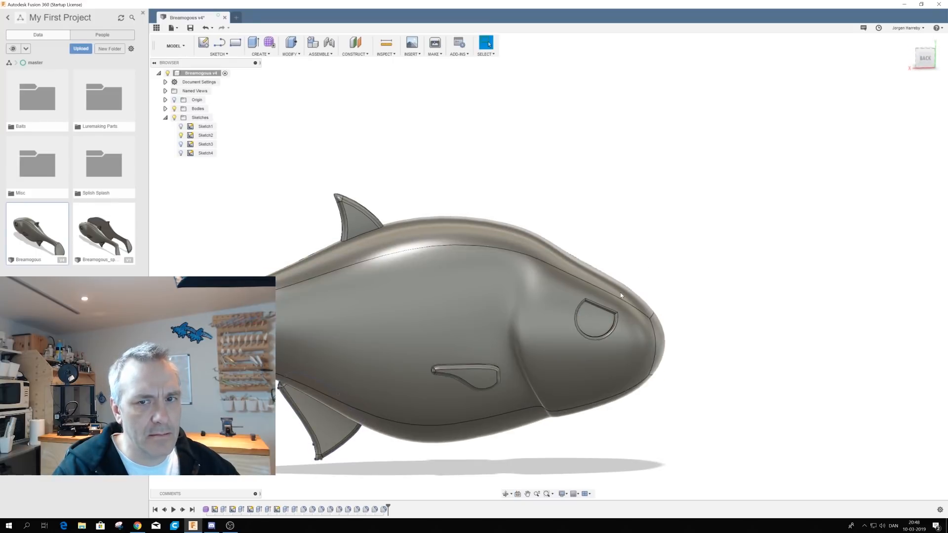
left_click(934, 60)
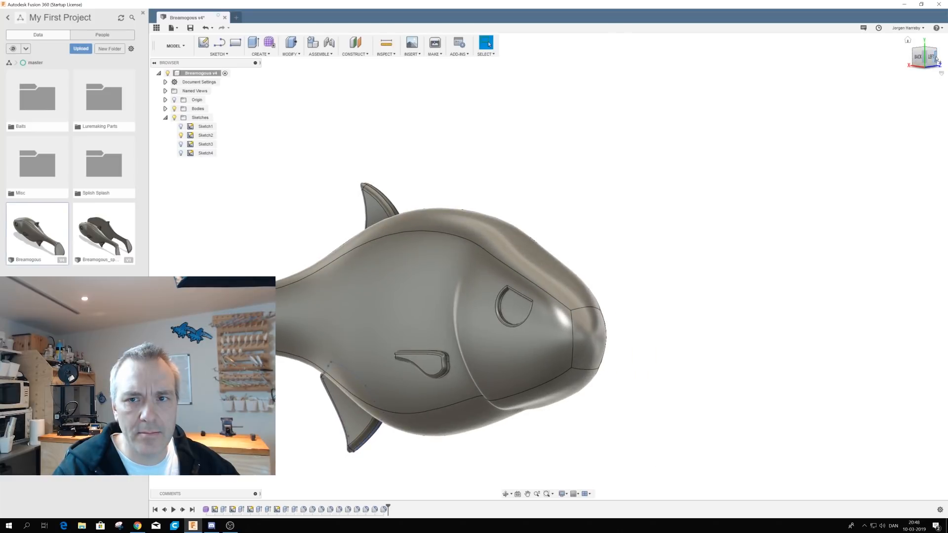
left_click(936, 58)
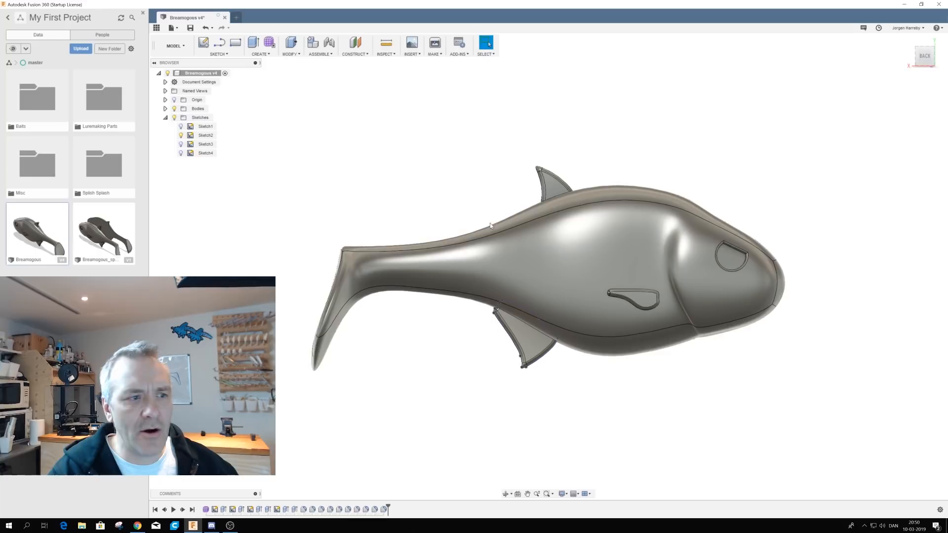
left_click(182, 135)
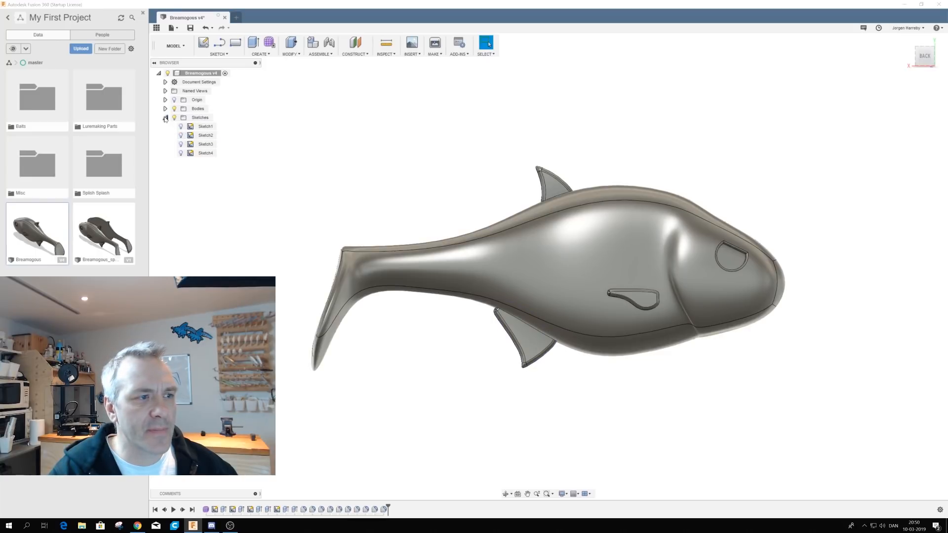
left_click(174, 118)
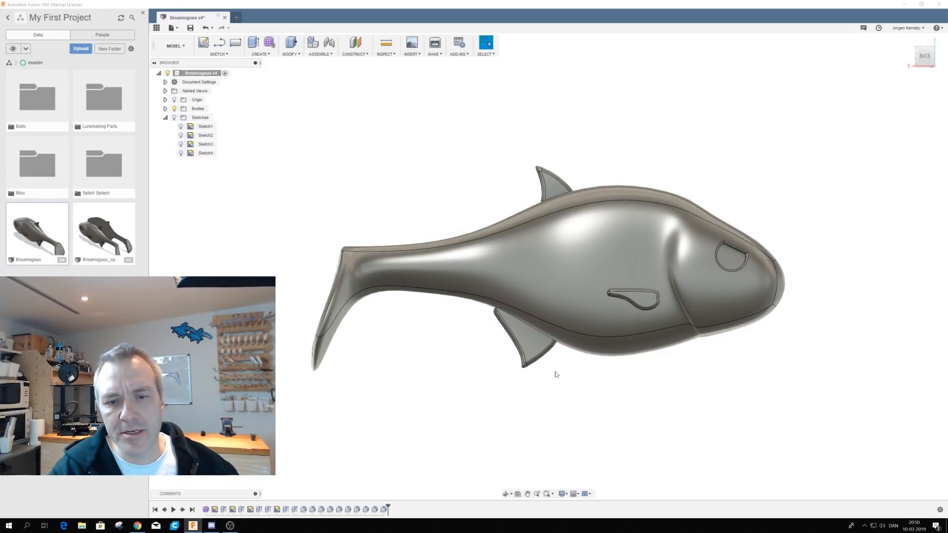